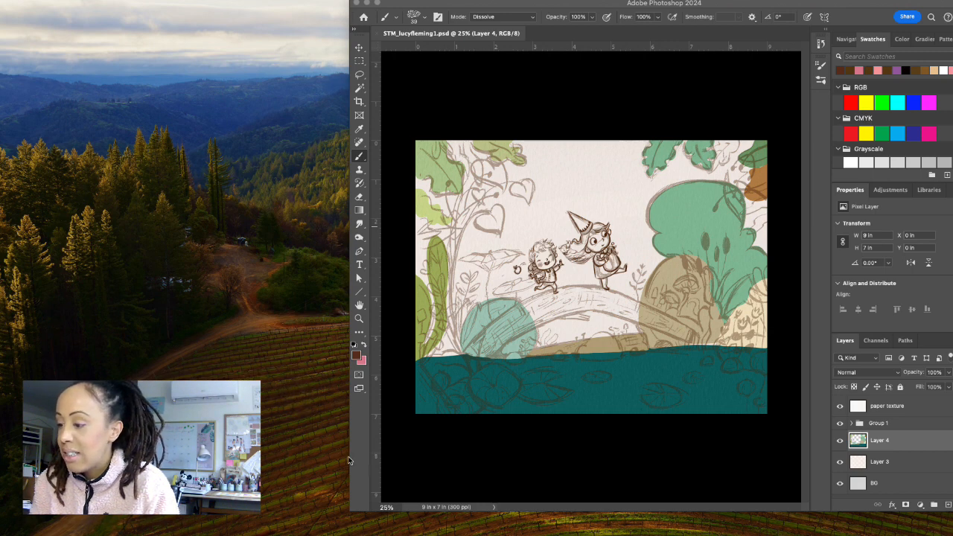
# Enlarge the application window and fit the whole illustration to the available canvas area.
pyautogui.moveTo(350, 459); pyautogui.dragTo(320, 436)
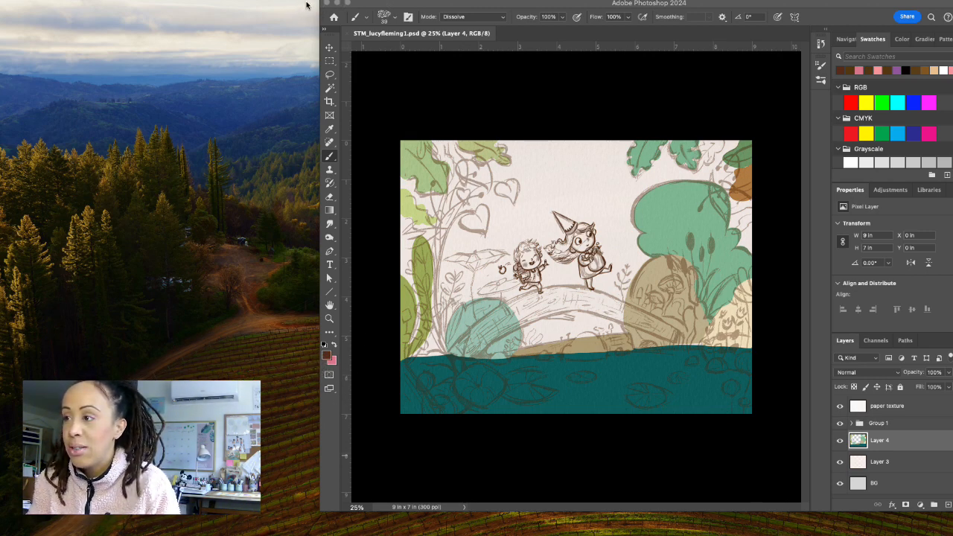
pyautogui.click(378, 5)
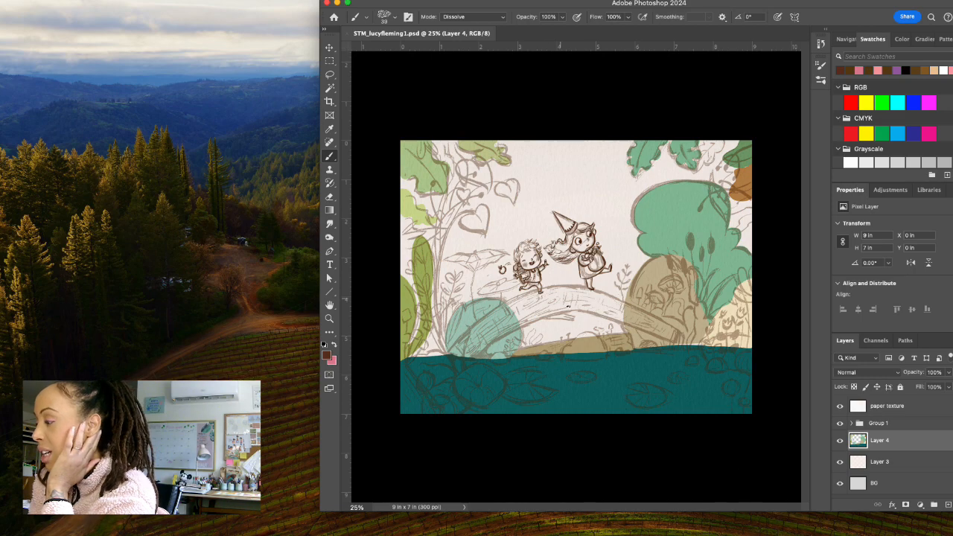
pyautogui.click(330, 318)
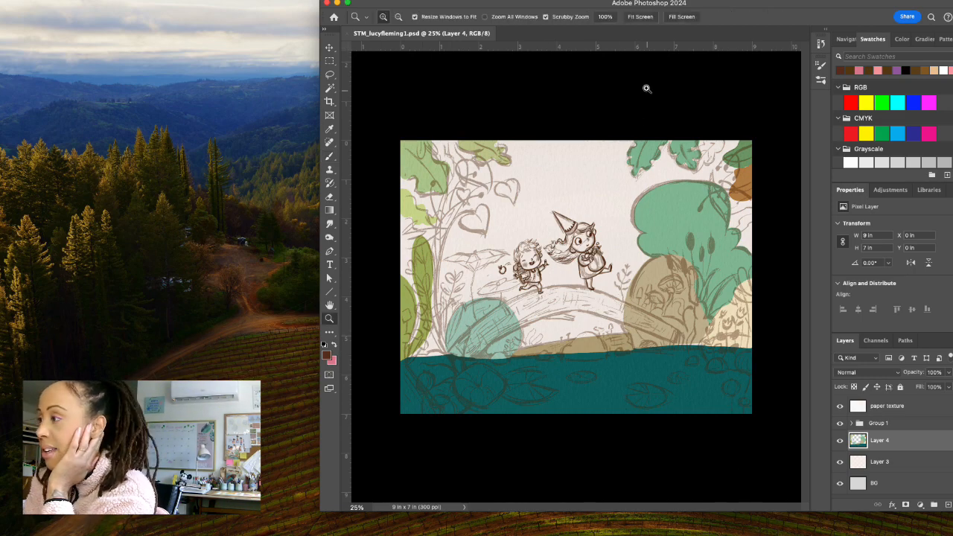
pyautogui.click(634, 18)
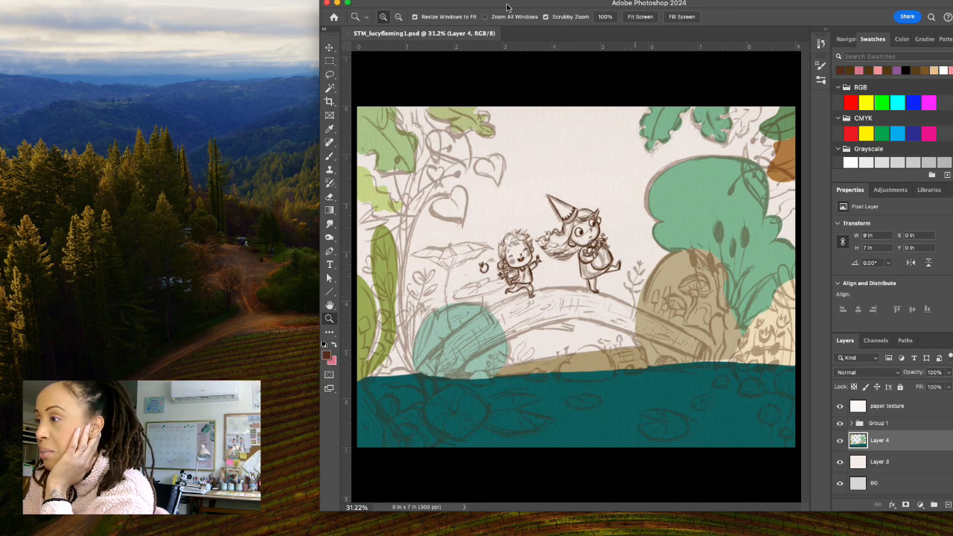
# Reposition the application window and add a new empty layer directly above Layer 4.
pyautogui.moveTo(507, 8); pyautogui.dragTo(583, 4)
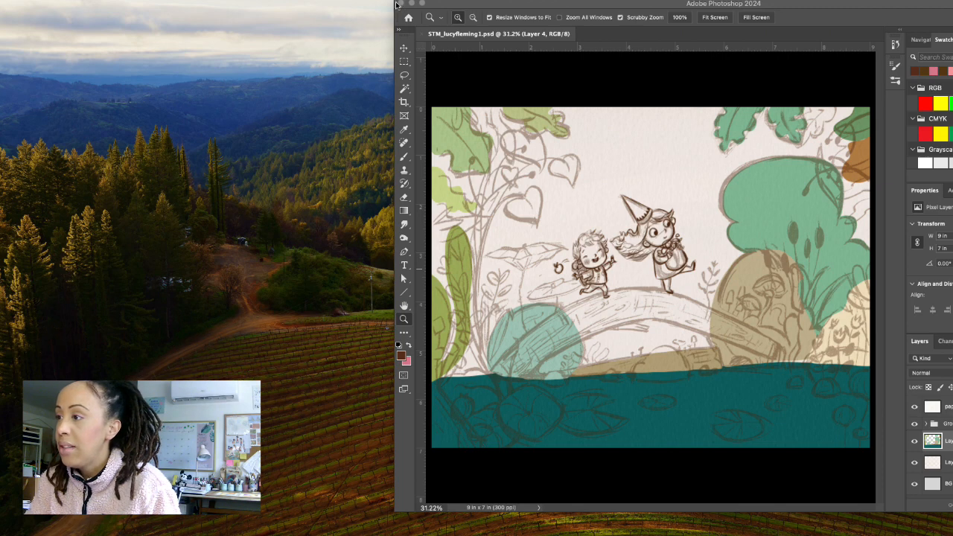
pyautogui.moveTo(431, 4)
pyautogui.mouseDown()
pyautogui.moveTo(415, 3)
pyautogui.moveTo(432, 3)
pyautogui.mouseUp()
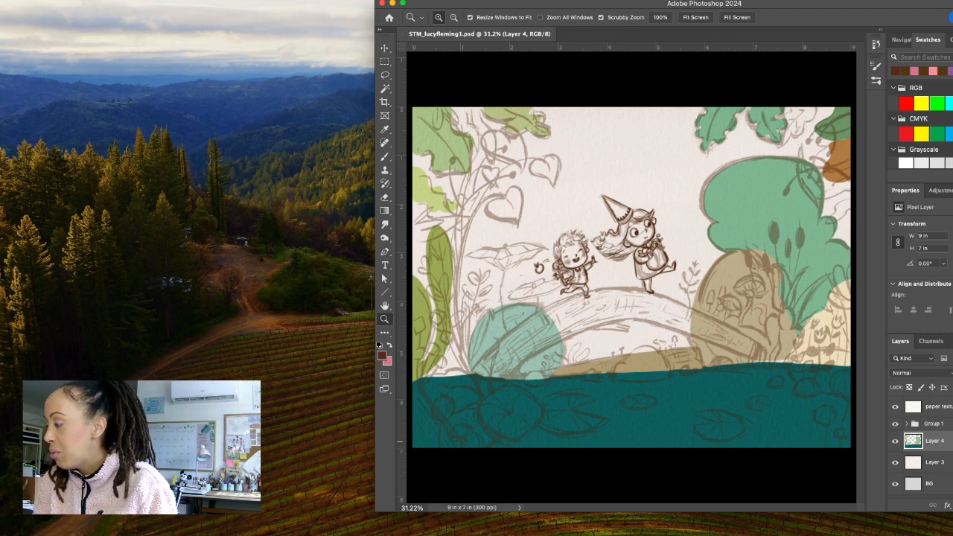
pyautogui.moveTo(713, 6); pyautogui.dragTo(662, 4)
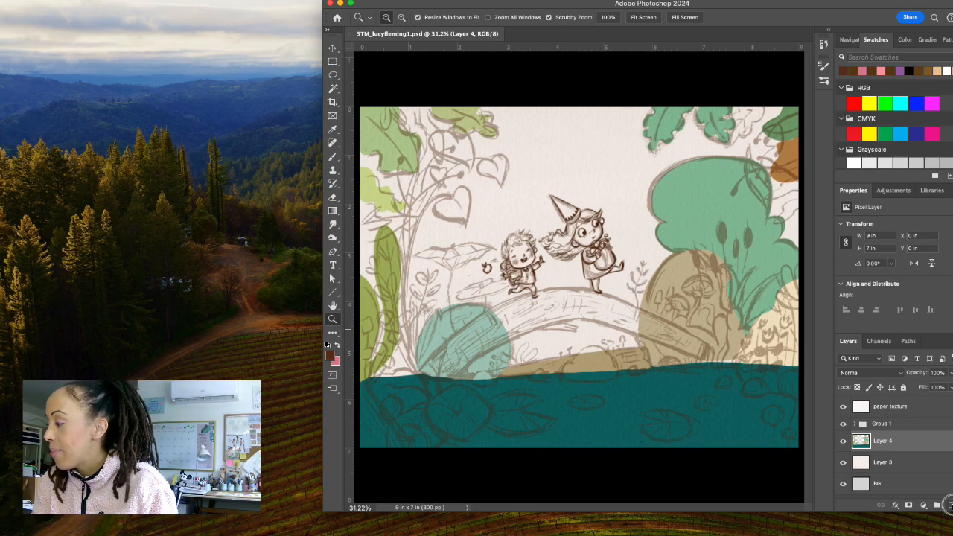
pyautogui.click(949, 505)
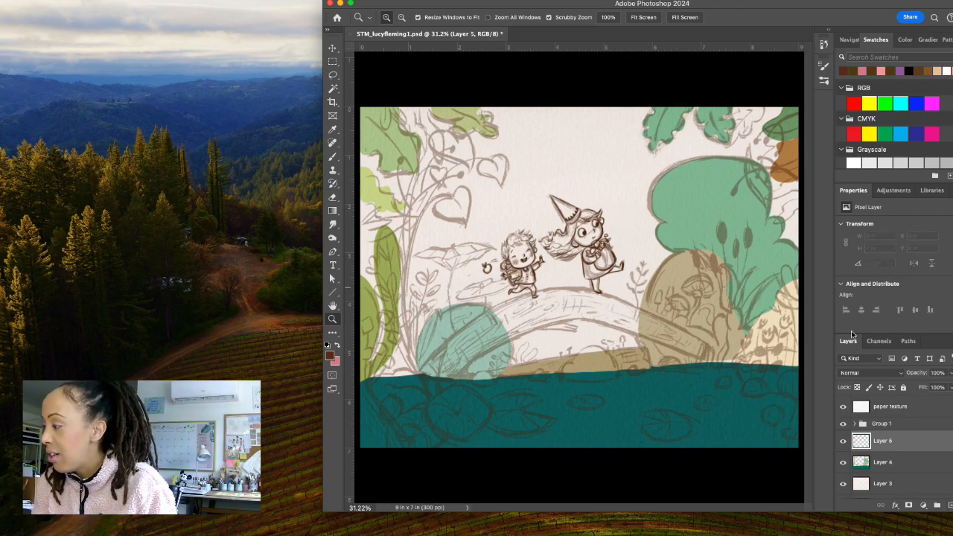
pyautogui.moveTo(510, 6); pyautogui.dragTo(564, 6)
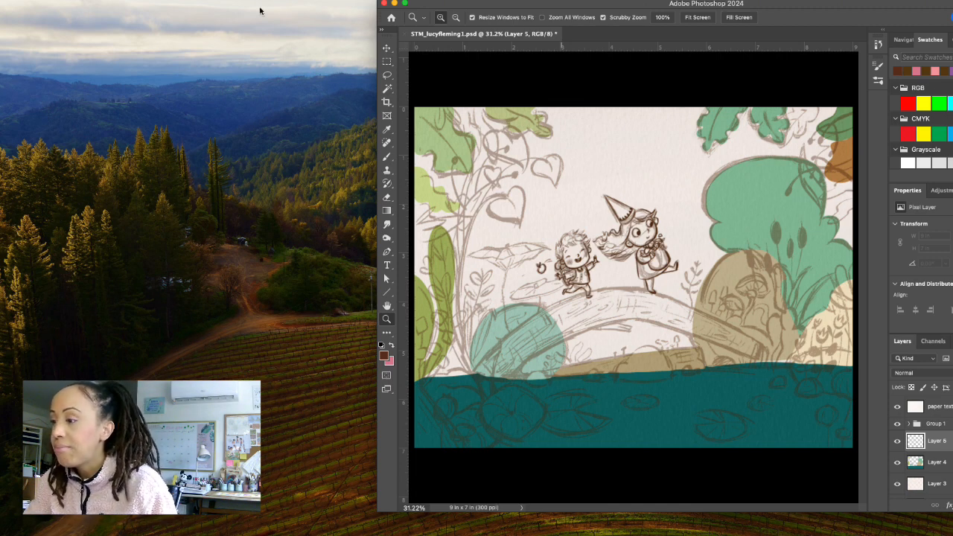
# Outline the sketched arched log bridge, including its small branch stub, with a Lasso selection and add a missed sliver along its upper edge.
pyautogui.click(386, 77)
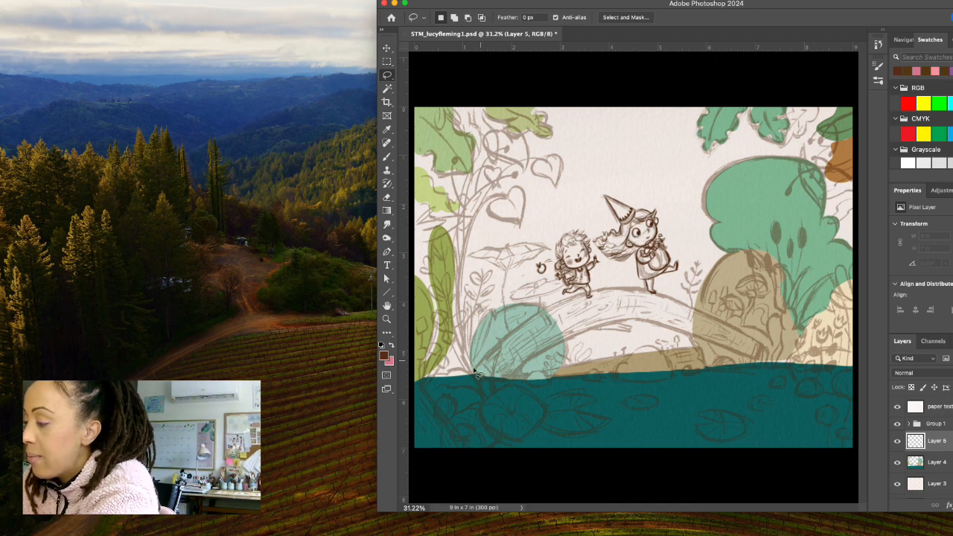
pyautogui.moveTo(475, 374)
pyautogui.mouseDown()
pyautogui.moveTo(495, 346)
pyautogui.moveTo(560, 301)
pyautogui.moveTo(631, 288)
pyautogui.moveTo(751, 335)
pyautogui.moveTo(777, 361)
pyautogui.moveTo(744, 359)
pyautogui.moveTo(637, 323)
pyautogui.moveTo(575, 337)
pyautogui.moveTo(503, 381)
pyautogui.moveTo(475, 373)
pyautogui.mouseUp()
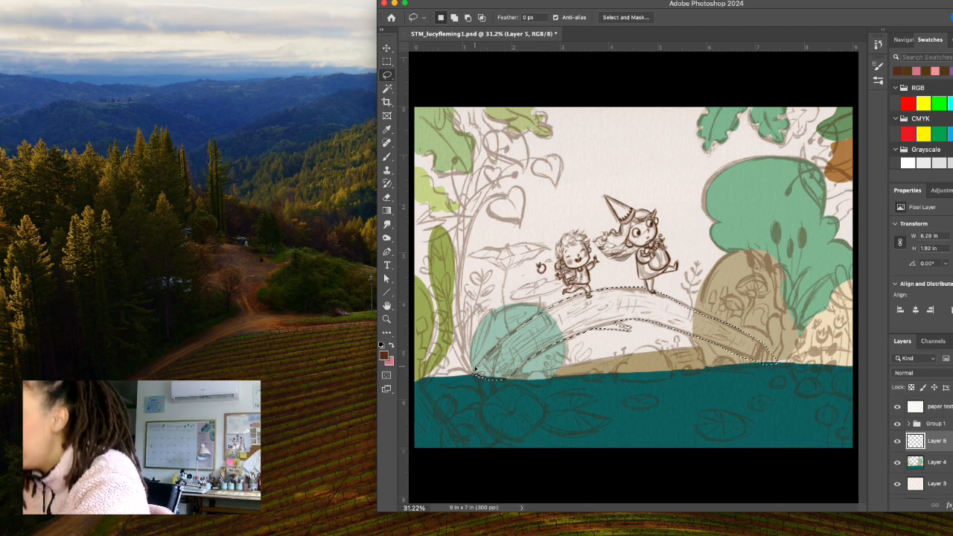
pyautogui.press('shift')
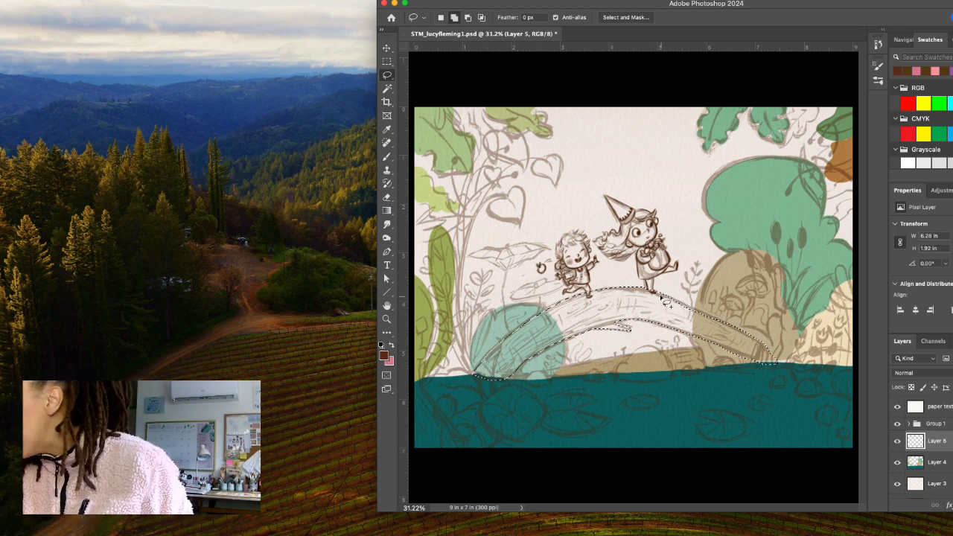
pyautogui.moveTo(662, 297)
pyautogui.mouseDown()
pyautogui.moveTo(737, 330)
pyautogui.moveTo(664, 299)
pyautogui.mouseUp()
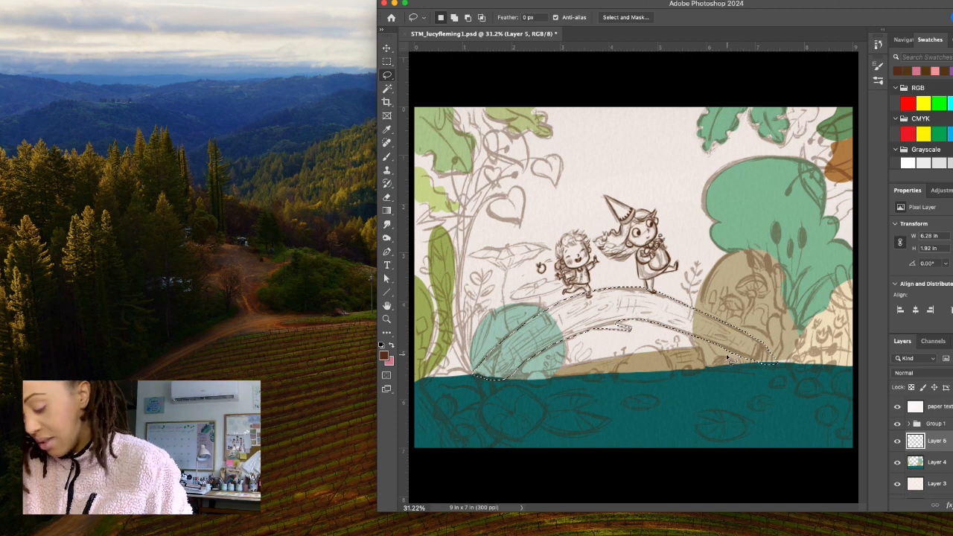
# Refine the bridge selection by subtracting the excess at its right end and adding to the base of its left end.
pyautogui.press('alt')
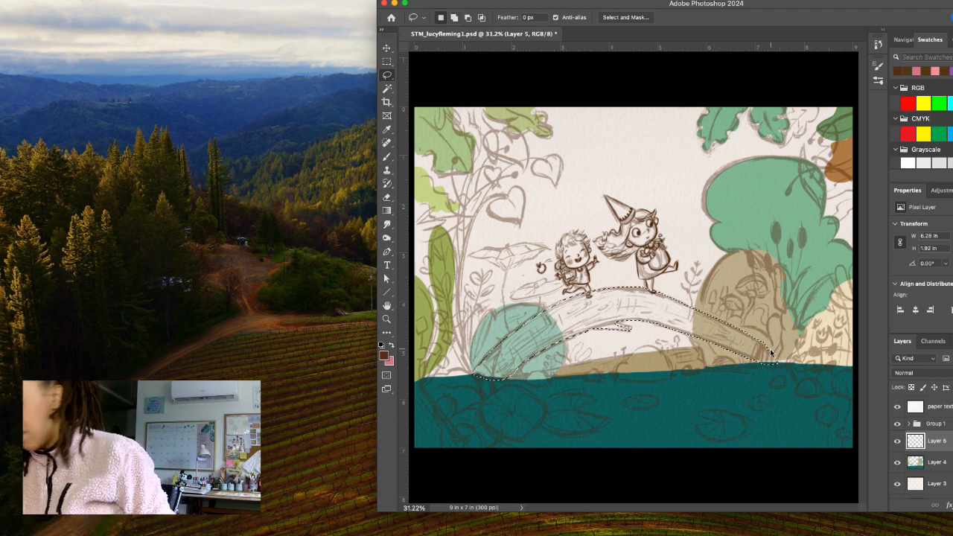
pyautogui.press('alt')
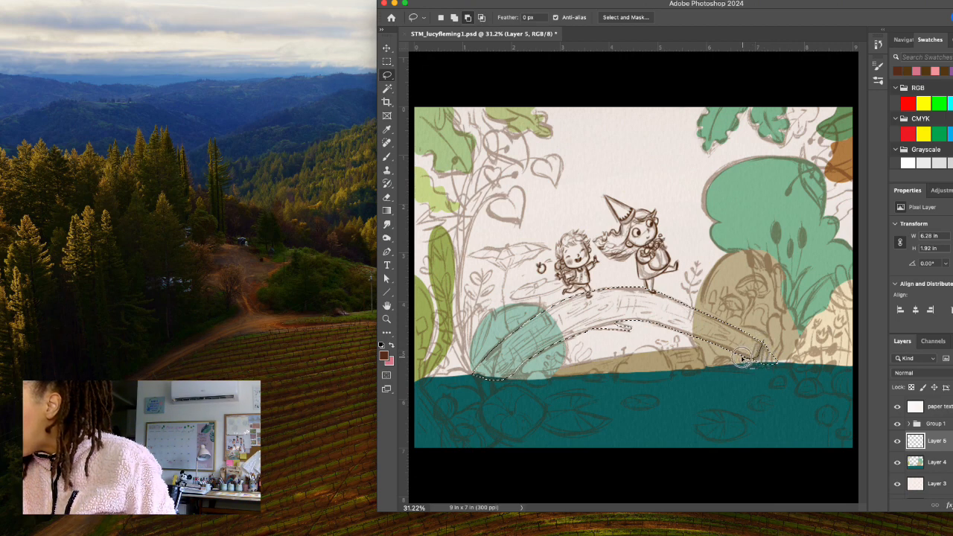
pyautogui.moveTo(745, 362)
pyautogui.mouseDown()
pyautogui.moveTo(783, 376)
pyautogui.moveTo(790, 344)
pyautogui.mouseUp()
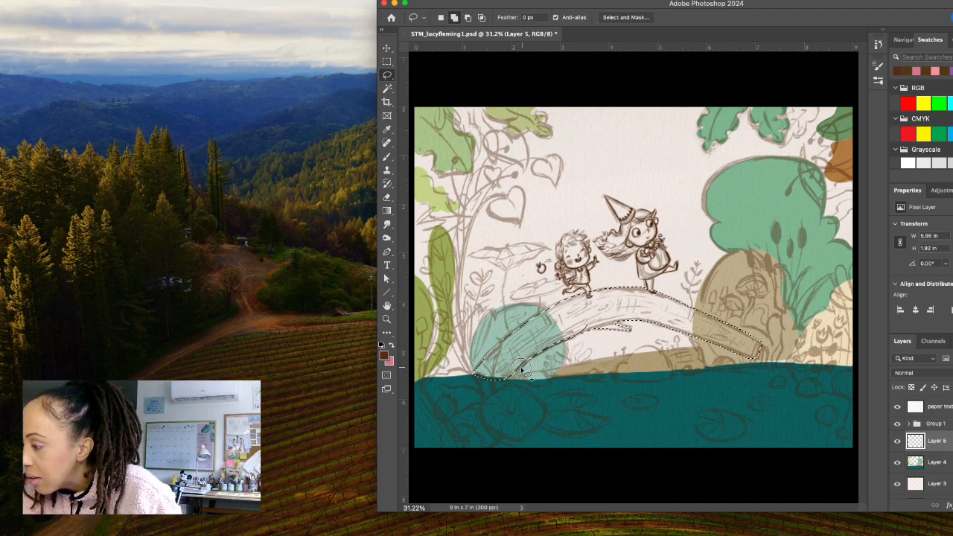
pyautogui.moveTo(517, 374); pyautogui.dragTo(503, 383)
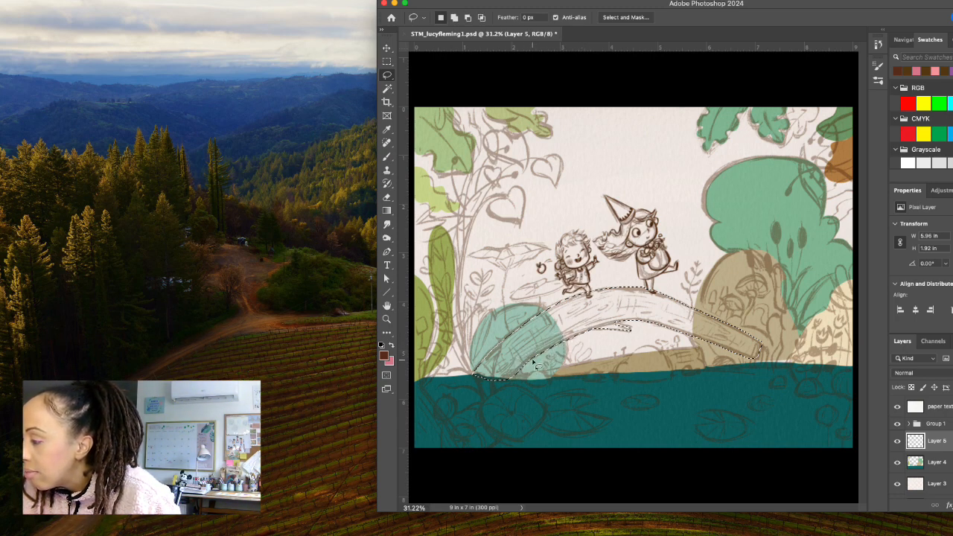
pyautogui.press('alt')
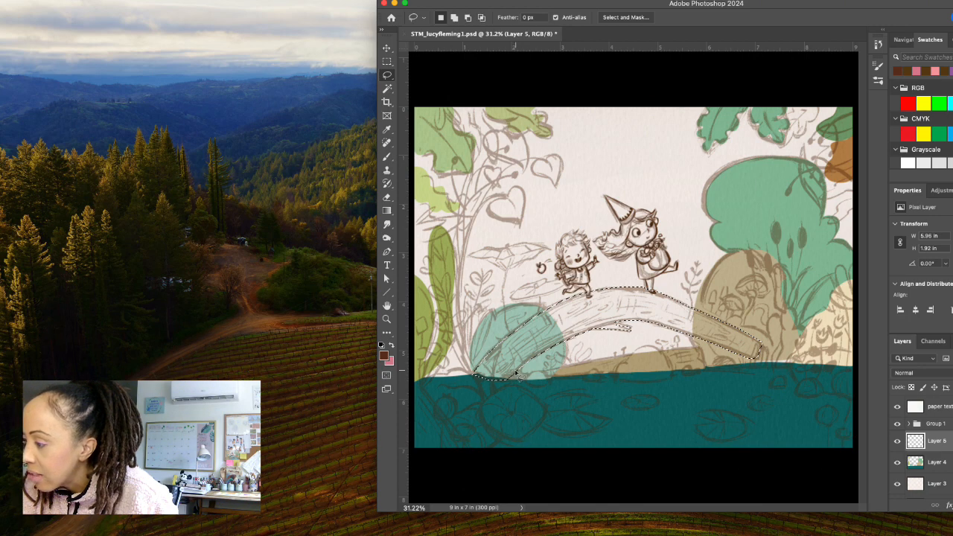
pyautogui.press('shift')
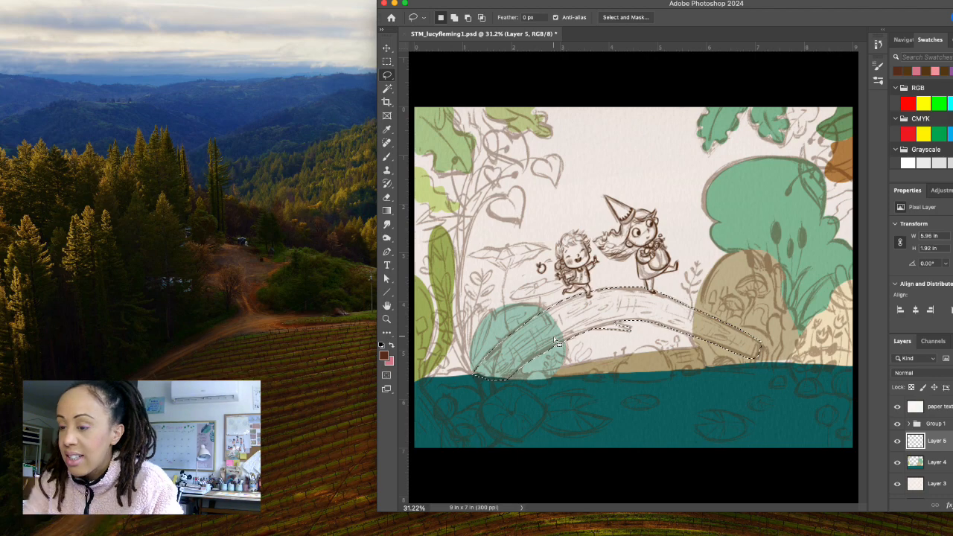
# Fill the bridge selection on Layer 5 with a dark olive foreground colour, #47441a.
pyautogui.click(385, 356)
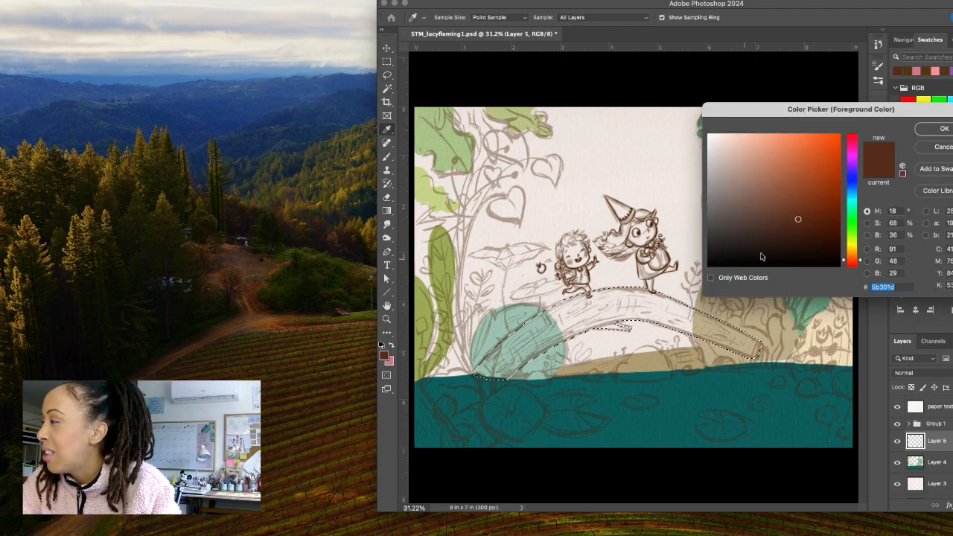
pyautogui.moveTo(848, 261)
pyautogui.mouseDown()
pyautogui.moveTo(849, 236)
pyautogui.moveTo(785, 221)
pyautogui.moveTo(845, 229)
pyautogui.moveTo(846, 246)
pyautogui.moveTo(824, 250)
pyautogui.moveTo(806, 228)
pyautogui.moveTo(791, 230)
pyautogui.mouseUp()
pyautogui.click(806, 228)
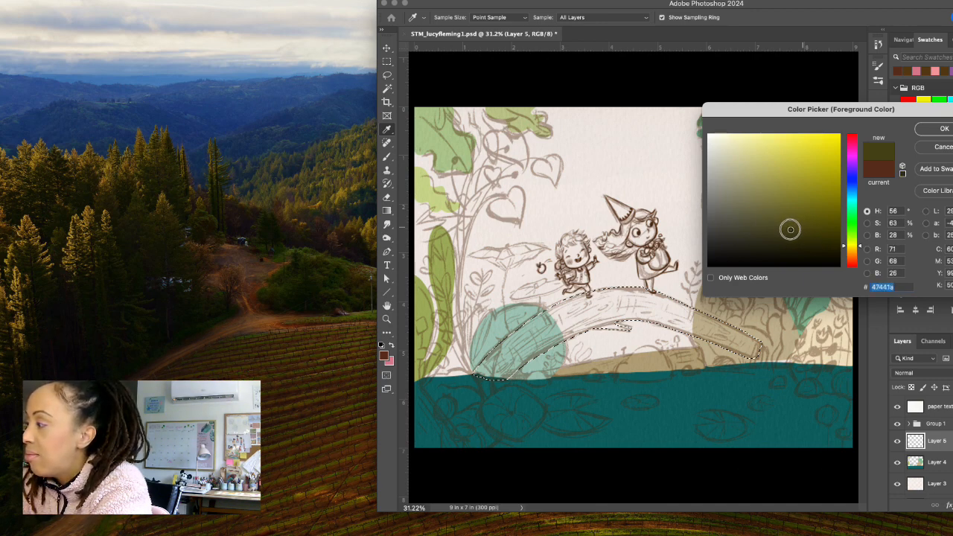
pyautogui.click(931, 128)
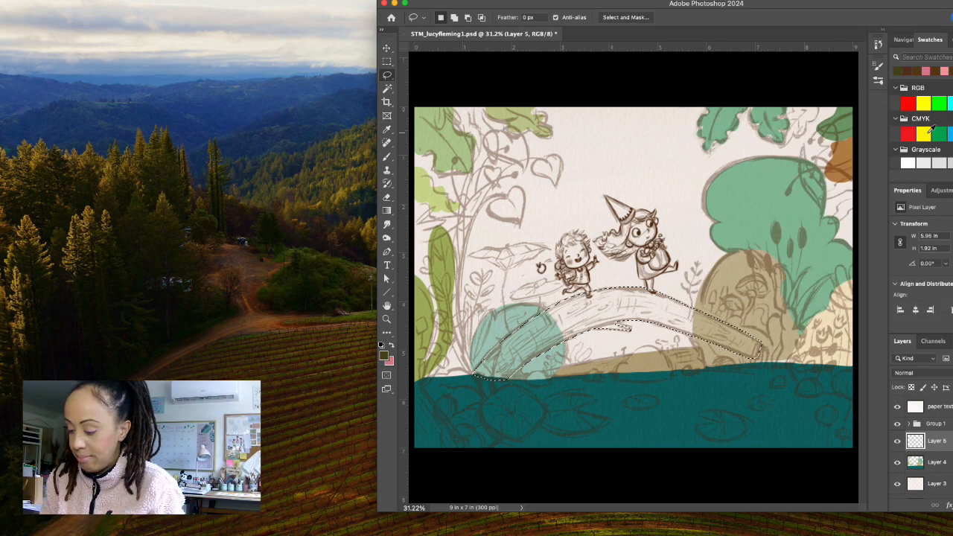
pyautogui.press('super+BackSpace')
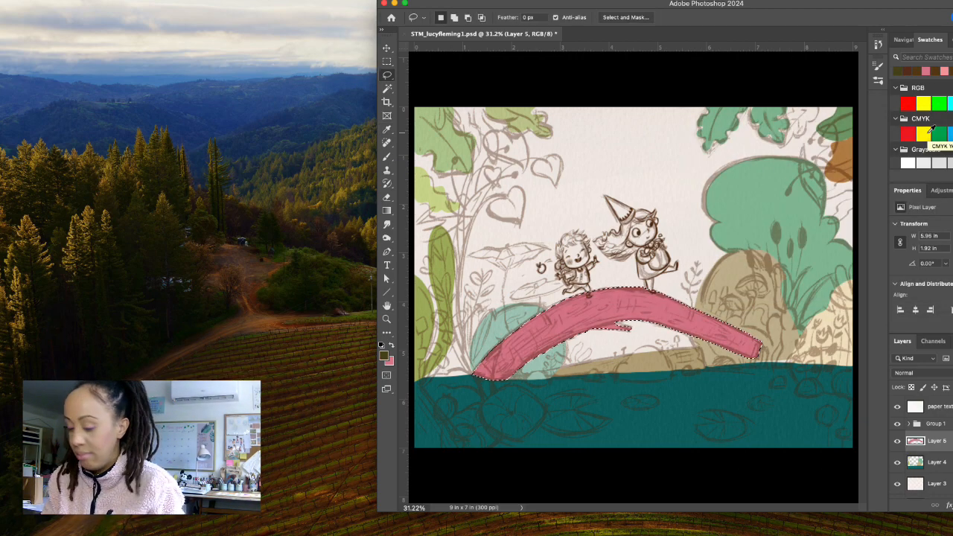
pyautogui.press('super+z')
pyautogui.hotkey('alt', 'BackSpace')
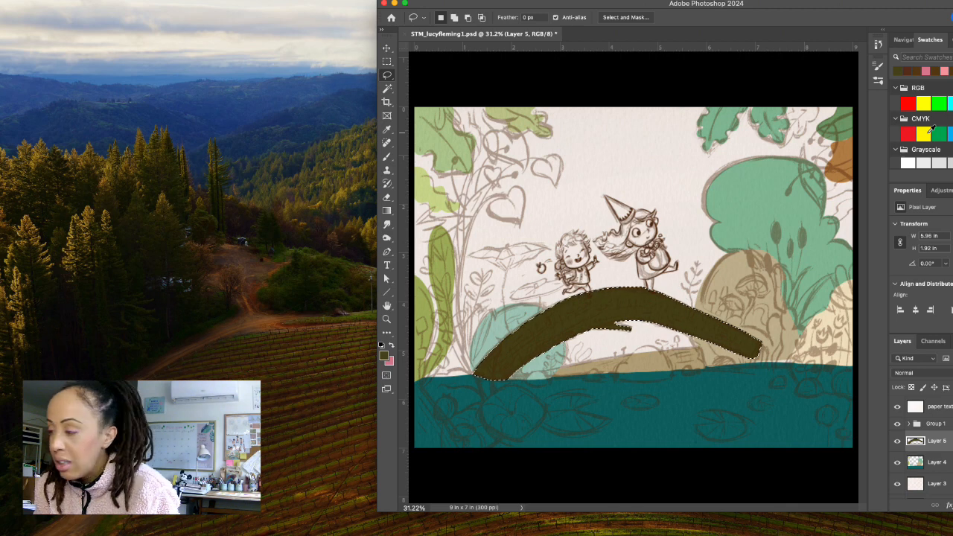
# Shift the foreground colour's hue to a browner olive, #483e1b, for the selected bridge.
pyautogui.click(385, 355)
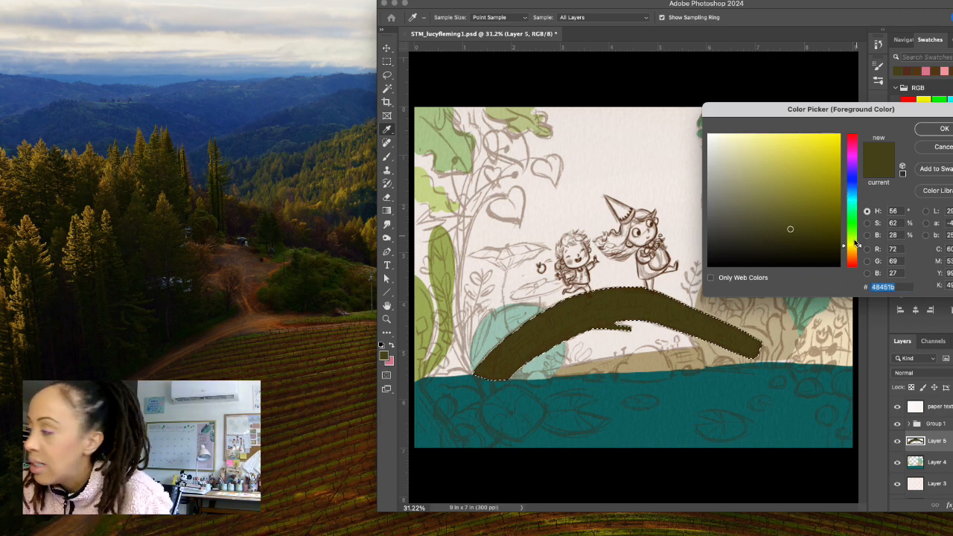
pyautogui.moveTo(860, 249); pyautogui.dragTo(865, 243)
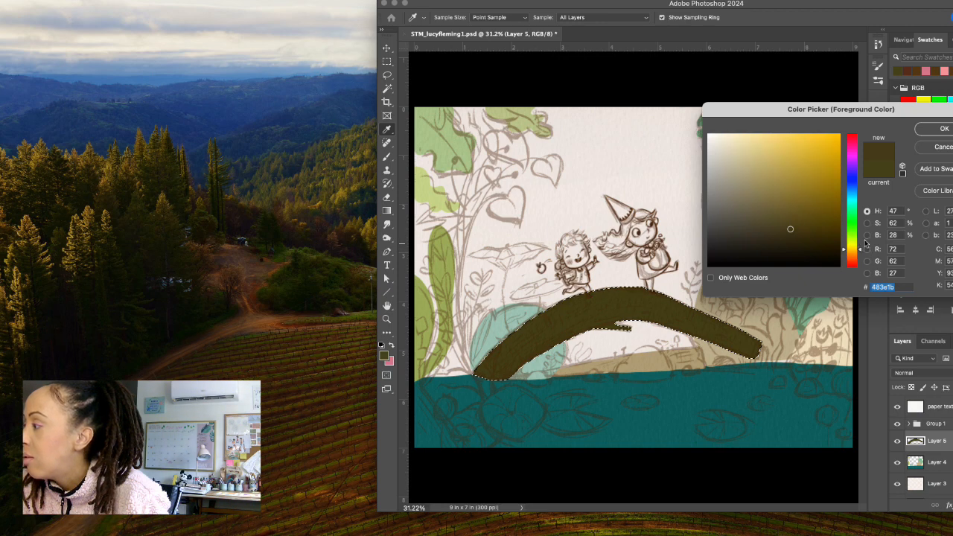
pyautogui.click(928, 132)
pyautogui.press('l')
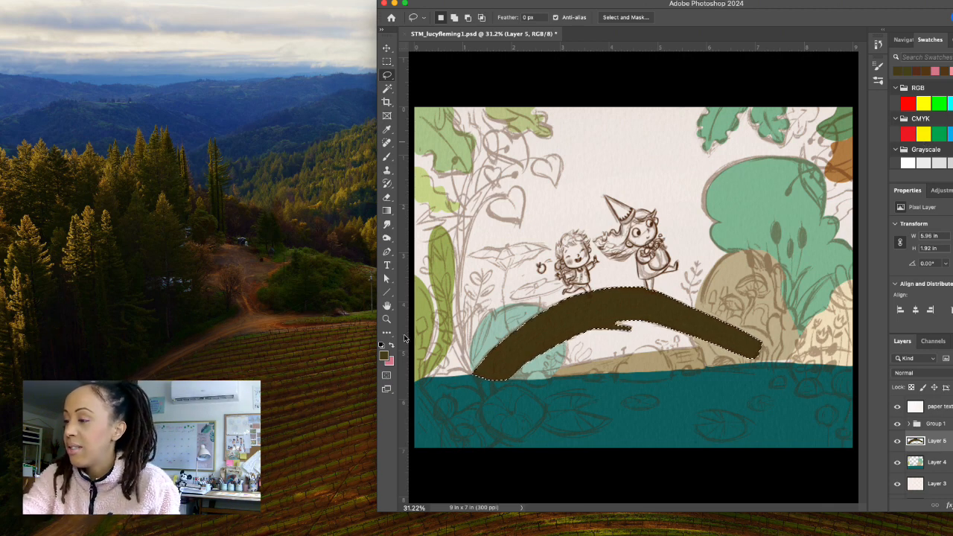
# Lighten and slightly desaturate the foreground colour for the bridge to #554b29.
pyautogui.click(385, 356)
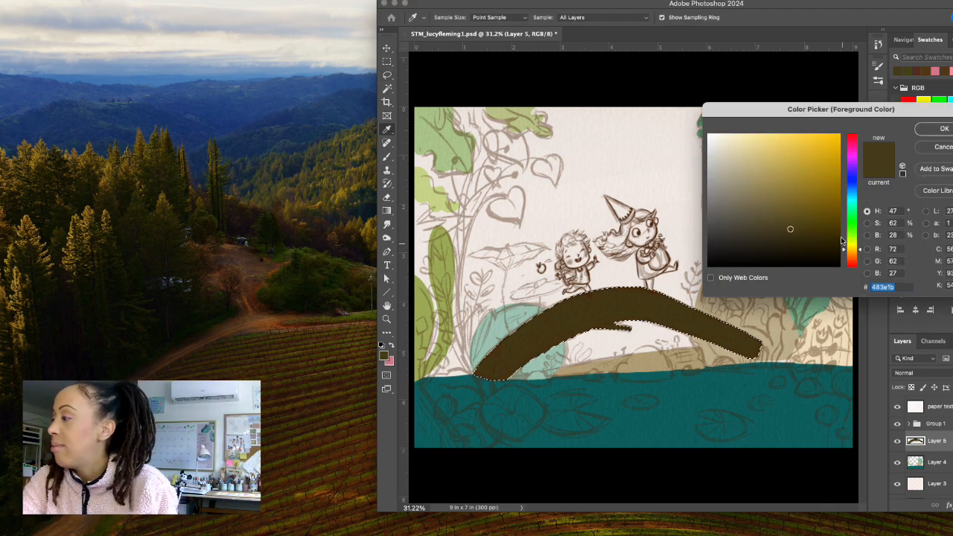
pyautogui.click(777, 222)
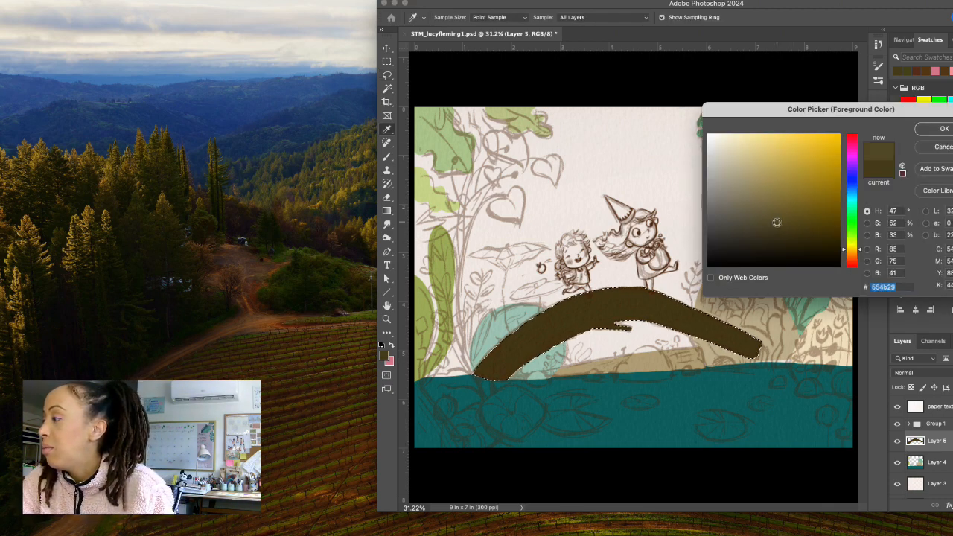
pyautogui.click(923, 135)
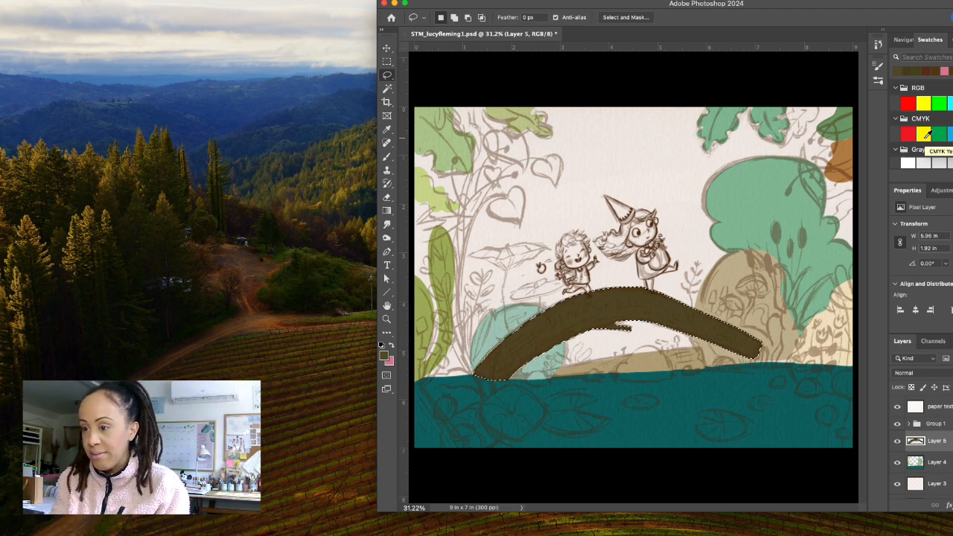
pyautogui.click(384, 355)
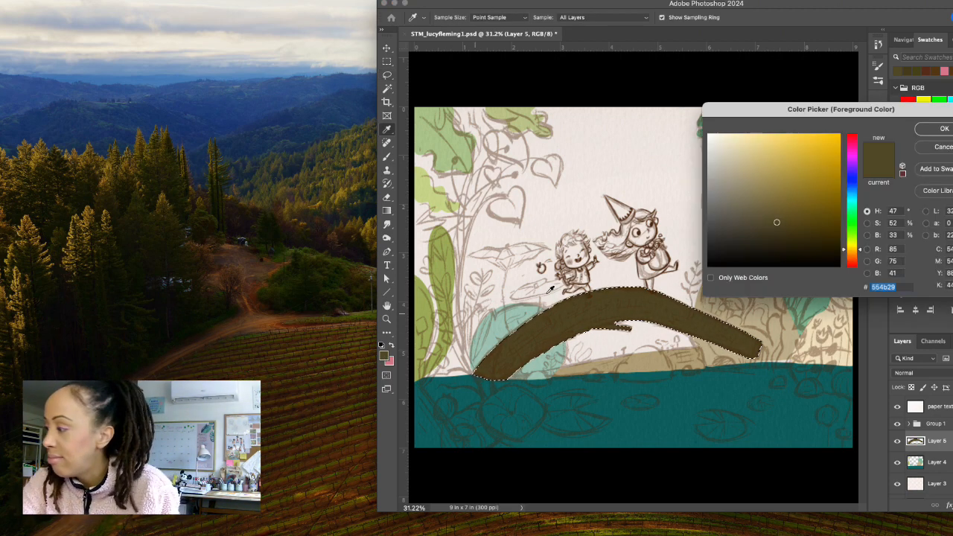
pyautogui.moveTo(861, 252); pyautogui.dragTo(862, 248)
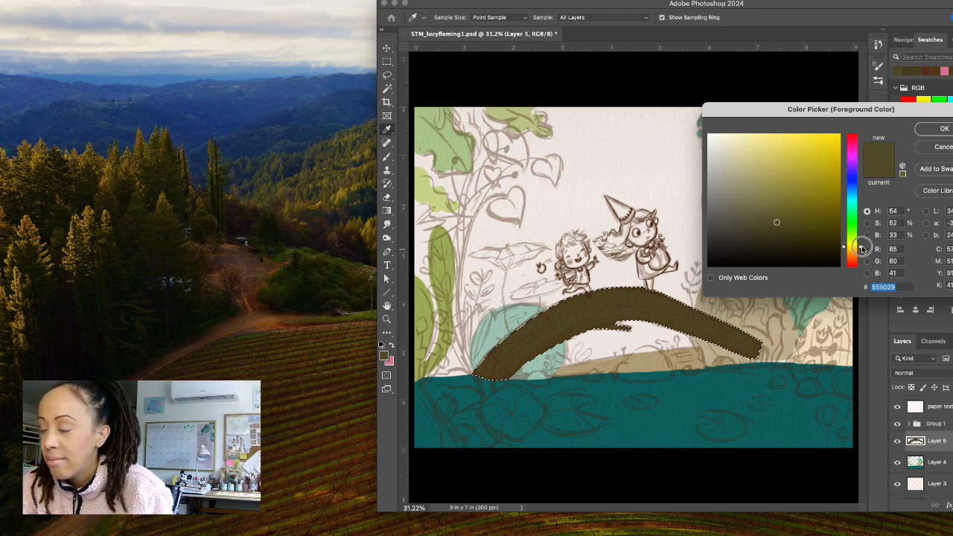
pyautogui.moveTo(862, 248); pyautogui.dragTo(863, 252)
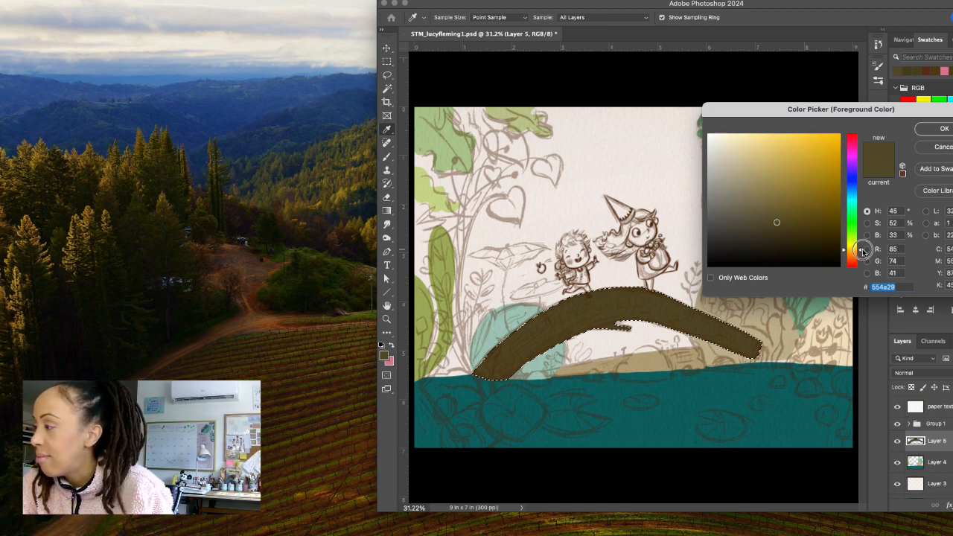
pyautogui.click(769, 223)
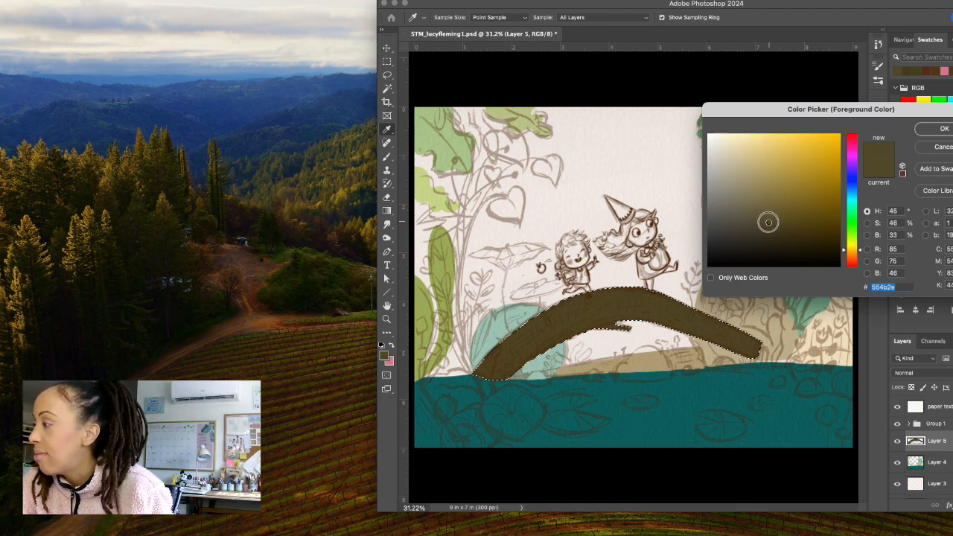
pyautogui.moveTo(765, 217); pyautogui.dragTo(756, 221)
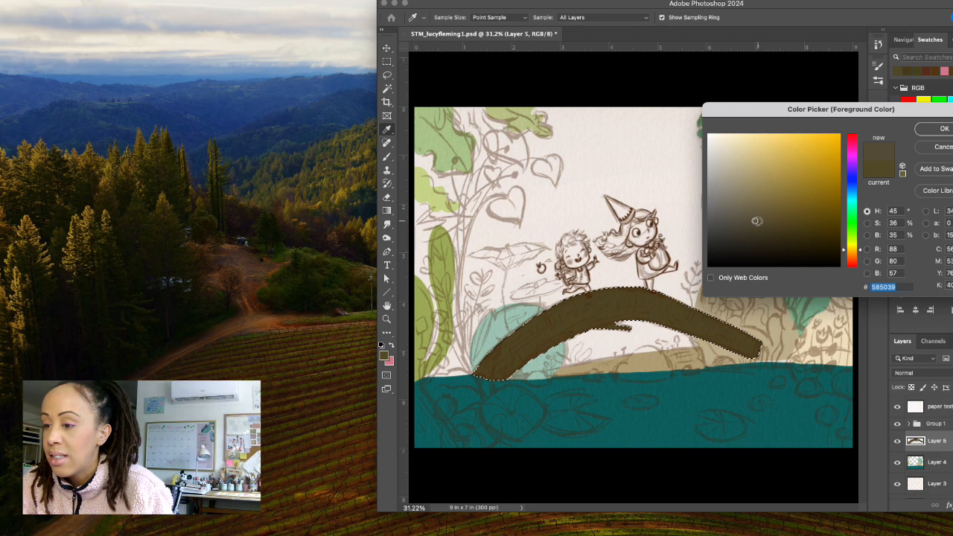
pyautogui.click(762, 223)
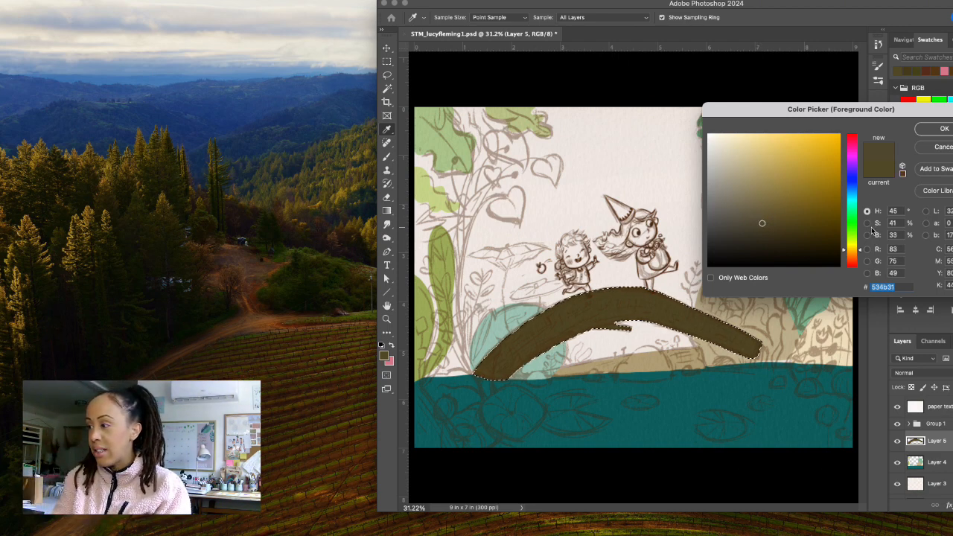
pyautogui.click(943, 146)
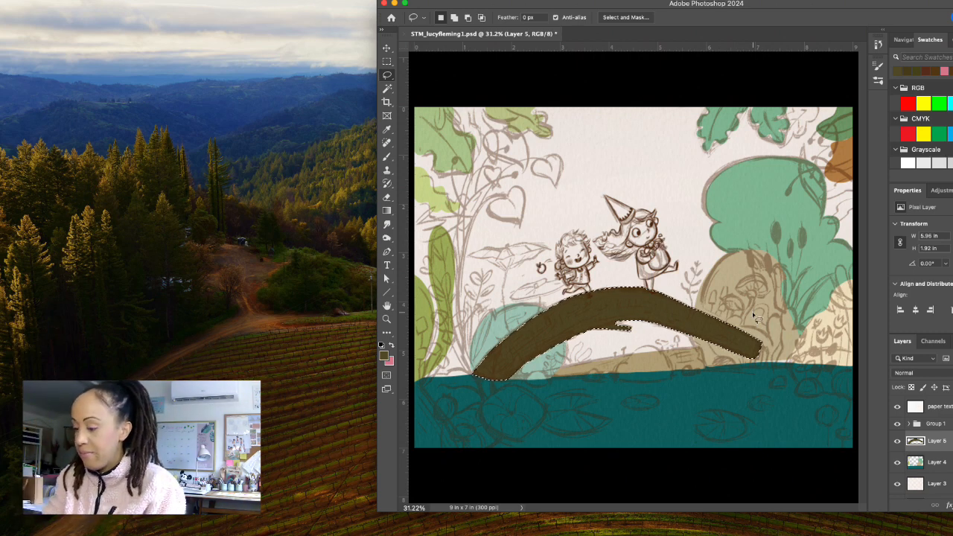
# Lasso a rock about 1.2 in wide on the waterline beneath the bridge and fill it with slate blue #374053 on Layer 5.
pyautogui.click(649, 347)
pyautogui.moveTo(649, 347)
pyautogui.mouseDown()
pyautogui.moveTo(618, 379)
pyautogui.moveTo(670, 380)
pyautogui.moveTo(668, 359)
pyautogui.moveTo(627, 355)
pyautogui.mouseUp()
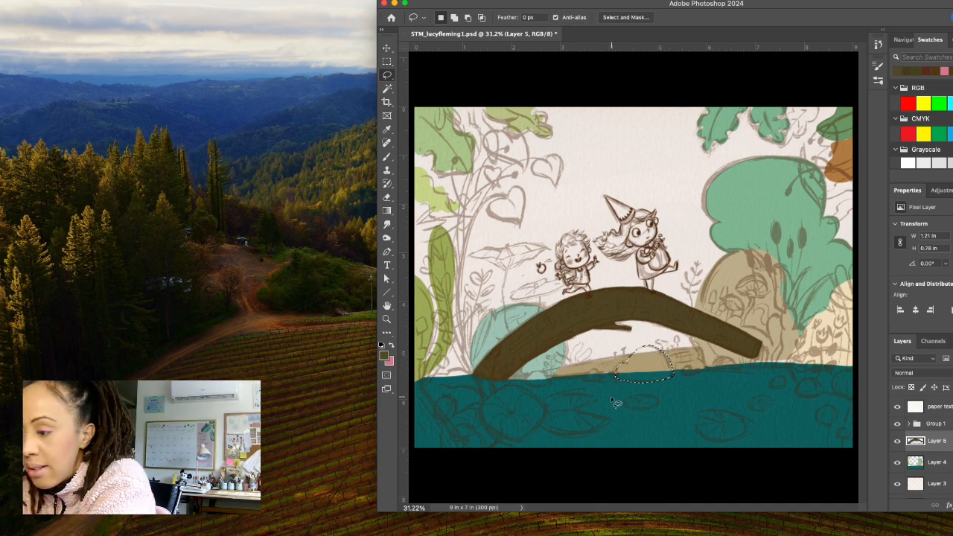
pyautogui.click(383, 356)
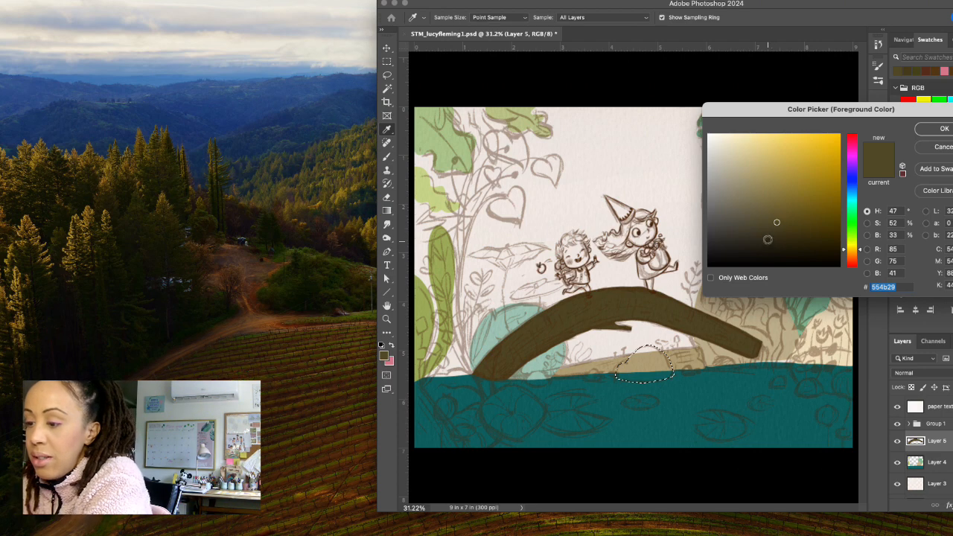
pyautogui.click(850, 186)
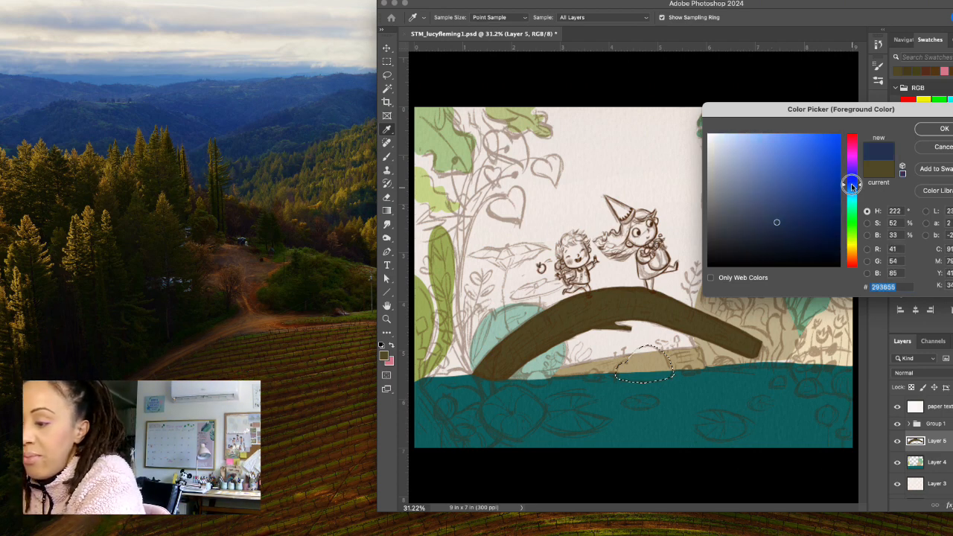
pyautogui.click(752, 218)
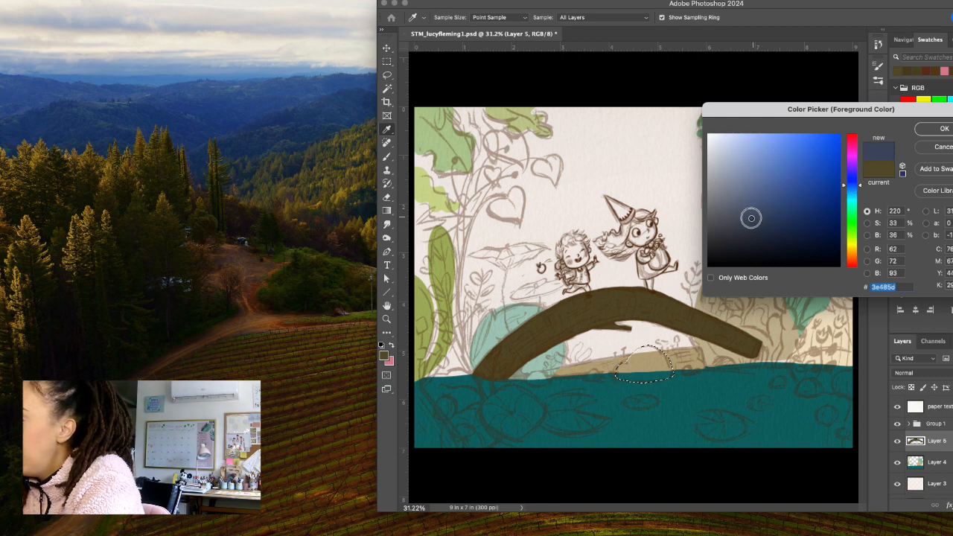
pyautogui.moveTo(751, 218); pyautogui.dragTo(756, 221)
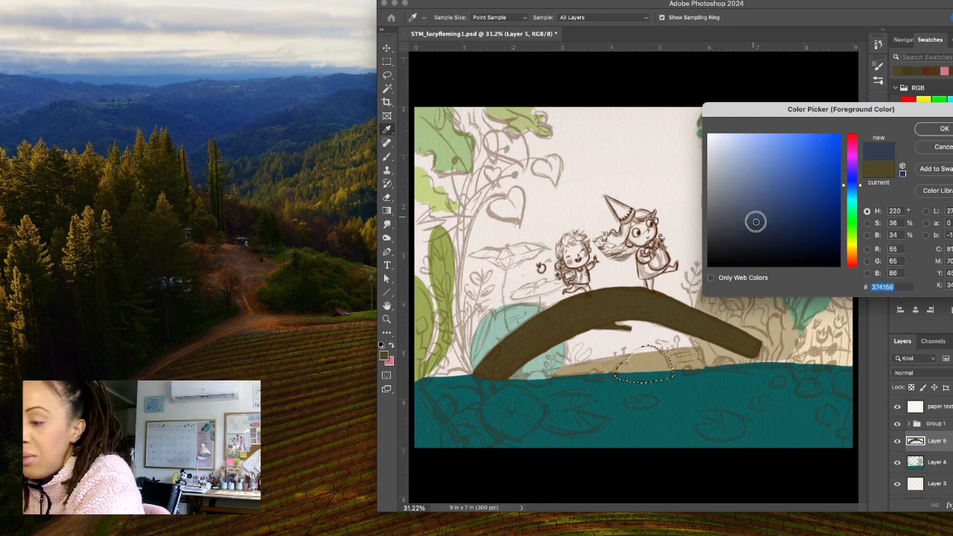
pyautogui.moveTo(756, 221); pyautogui.dragTo(752, 223)
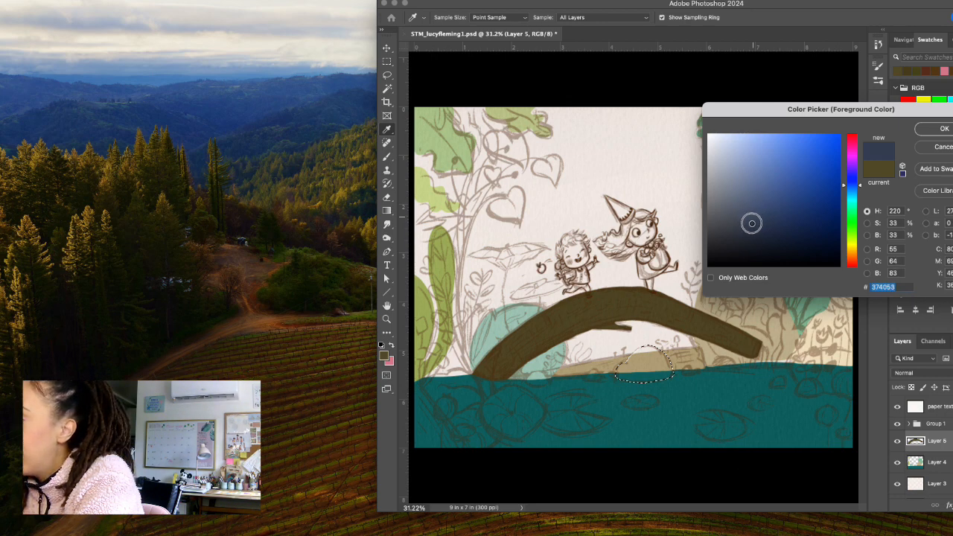
pyautogui.click(931, 128)
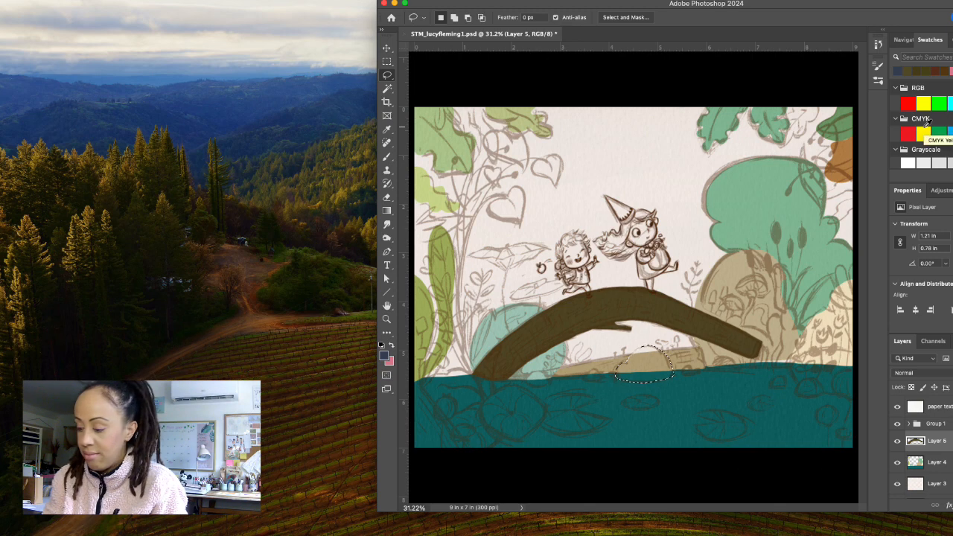
pyautogui.hotkey('alt', 'BackSpace')
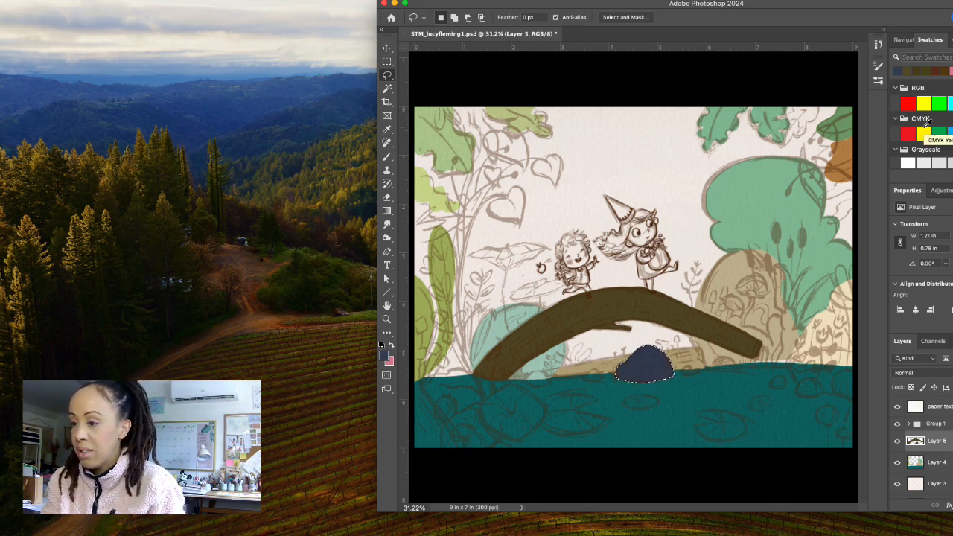
pyautogui.hotkey('ctrl', 'd')
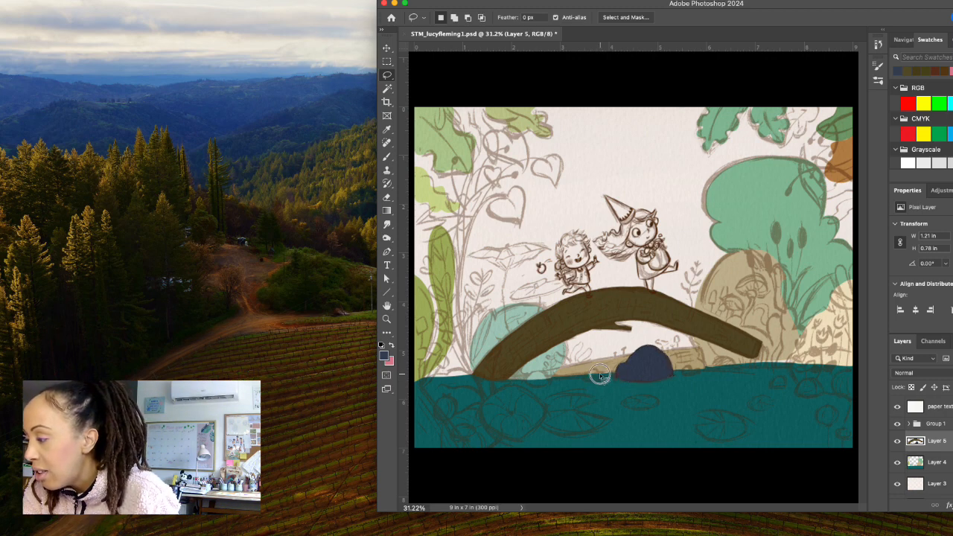
# Add two small slate-blue rocks, about 0.4 and 0.5 in wide, along the waterline to the left of the large rock.
pyautogui.moveTo(585, 381); pyautogui.dragTo(607, 382)
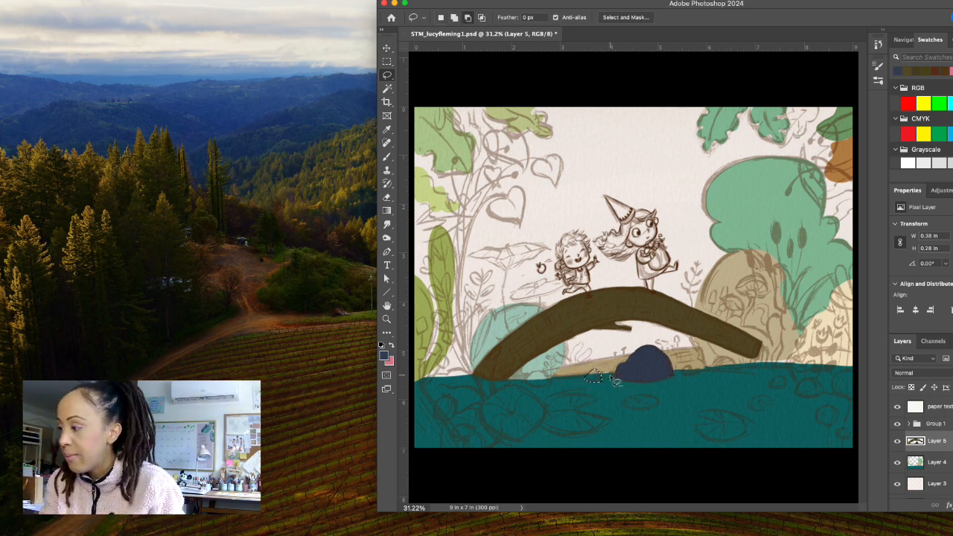
pyautogui.hotkey('alt', 'BackSpace')
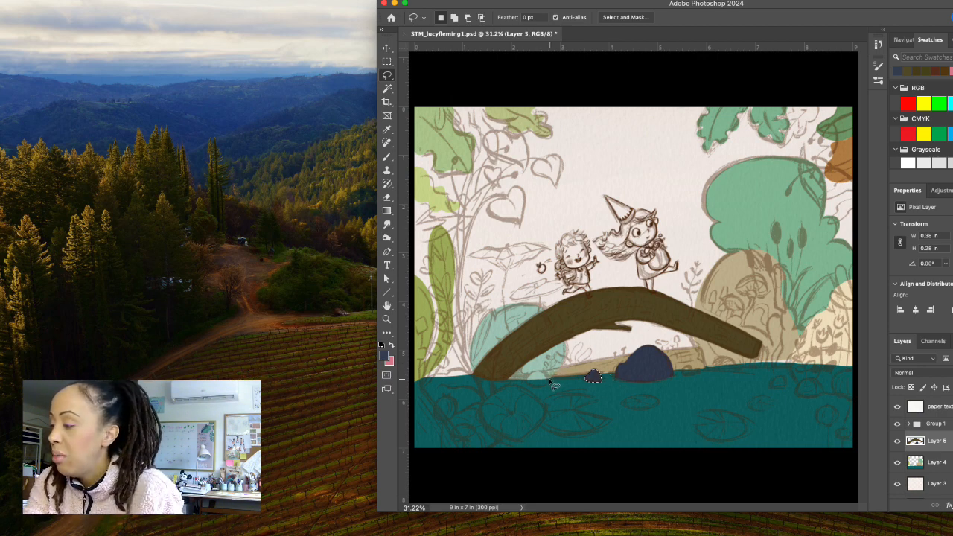
pyautogui.hotkey('ctrl', 'd')
pyautogui.moveTo(534, 375)
pyautogui.mouseDown()
pyautogui.moveTo(521, 378)
pyautogui.moveTo(538, 385)
pyautogui.moveTo(550, 376)
pyautogui.mouseUp()
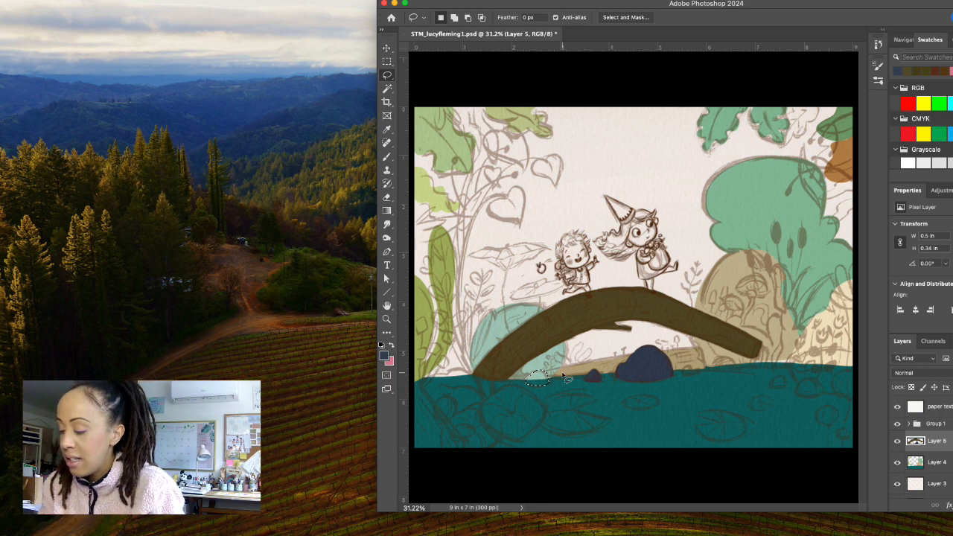
pyautogui.hotkey('alt', 'BackSpace')
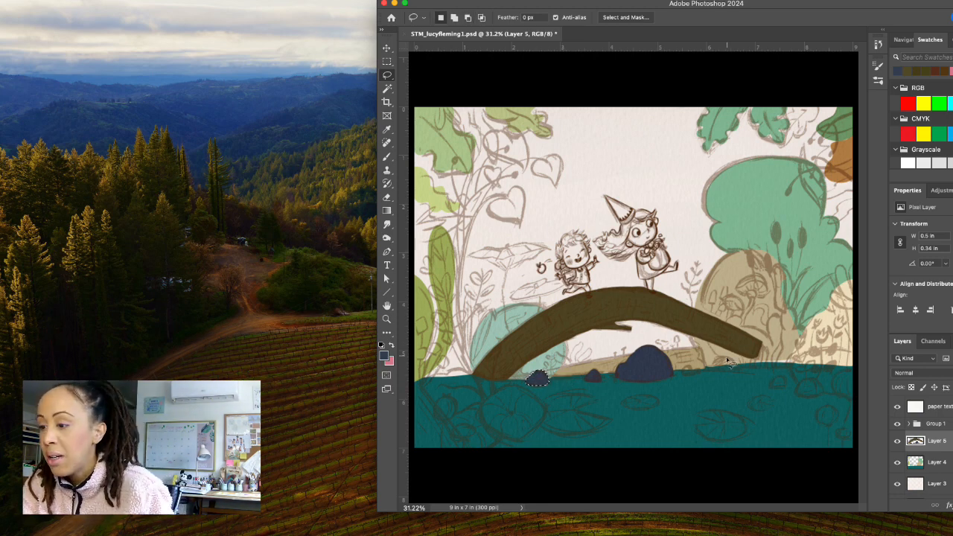
pyautogui.hotkey('ctrl', 'd')
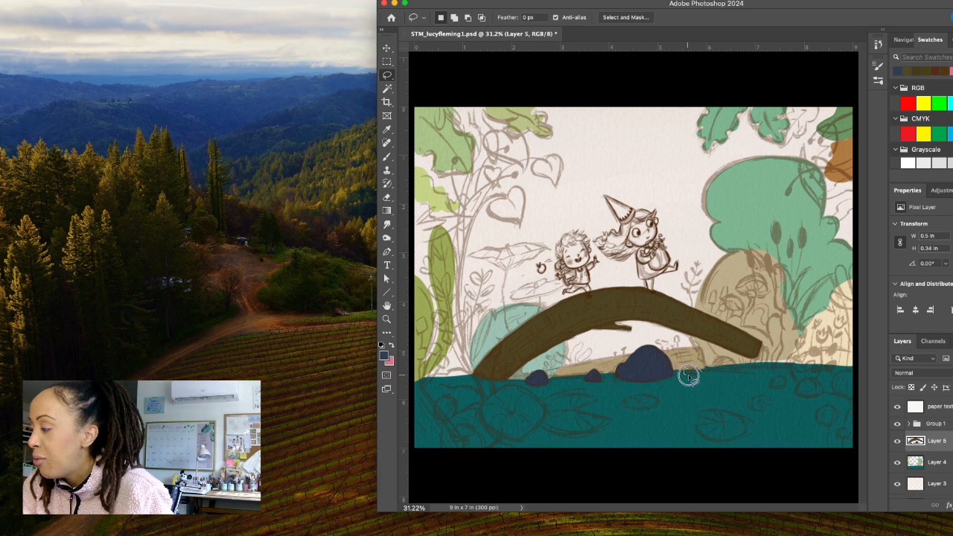
# Add two more slate-blue rocks, about 0.4 and 0.5 in wide, along the shoreline between the large rock and the bridge's right end.
pyautogui.moveTo(688, 377)
pyautogui.mouseDown()
pyautogui.moveTo(709, 372)
pyautogui.moveTo(703, 366)
pyautogui.mouseUp()
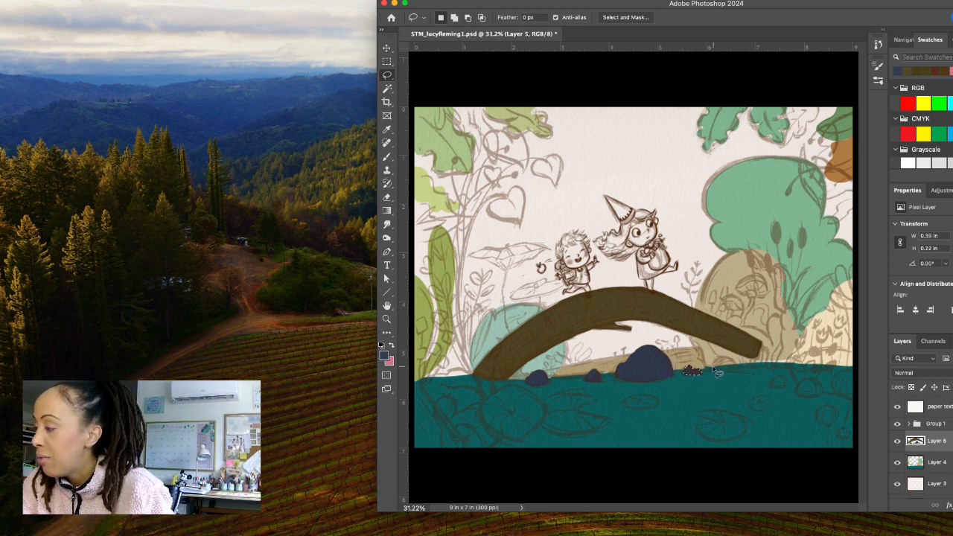
pyautogui.moveTo(713, 370)
pyautogui.mouseDown()
pyautogui.moveTo(726, 358)
pyautogui.moveTo(737, 368)
pyautogui.moveTo(713, 368)
pyautogui.mouseUp()
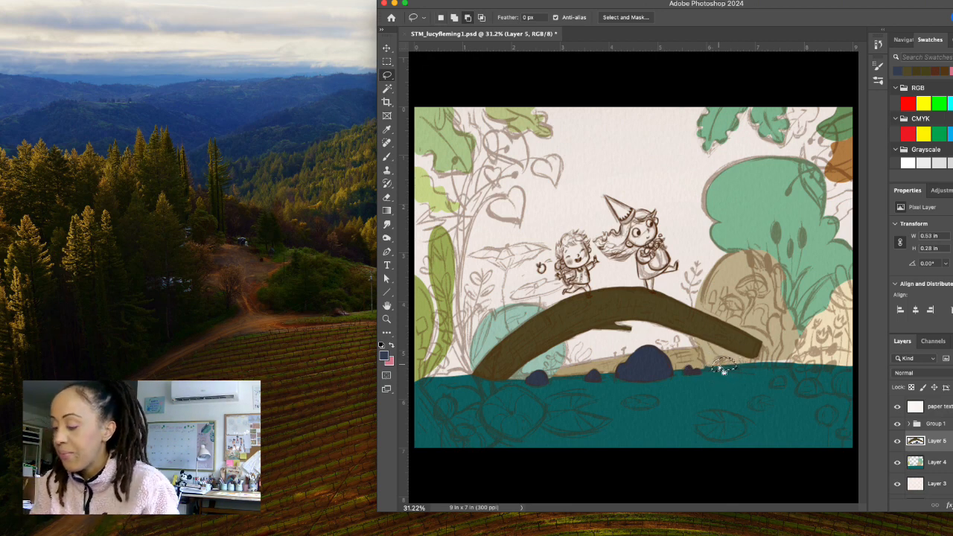
pyautogui.hotkey('alt', 'BackSpace')
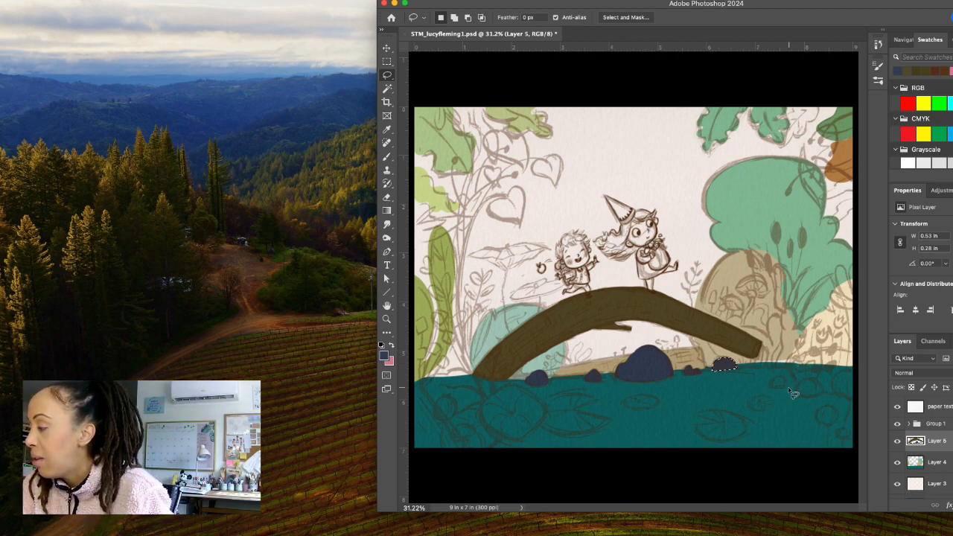
pyautogui.hotkey('ctrl', 'd')
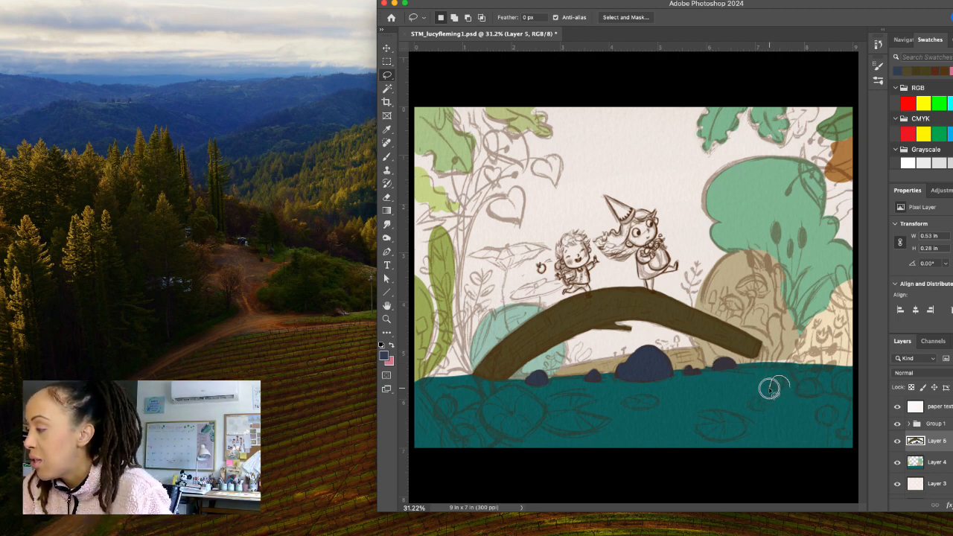
# Add two slate-blue rocks, about 0.4 and 0.6 in wide, in the water below the bridge's right end.
pyautogui.moveTo(771, 388)
pyautogui.mouseDown()
pyautogui.moveTo(781, 389)
pyautogui.moveTo(774, 383)
pyautogui.mouseUp()
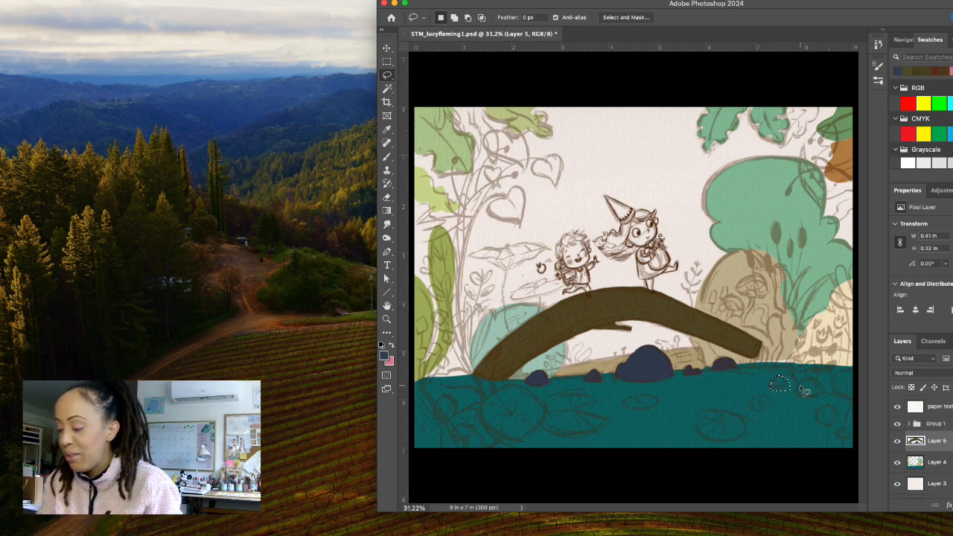
pyautogui.hotkey('alt', 'BackSpace')
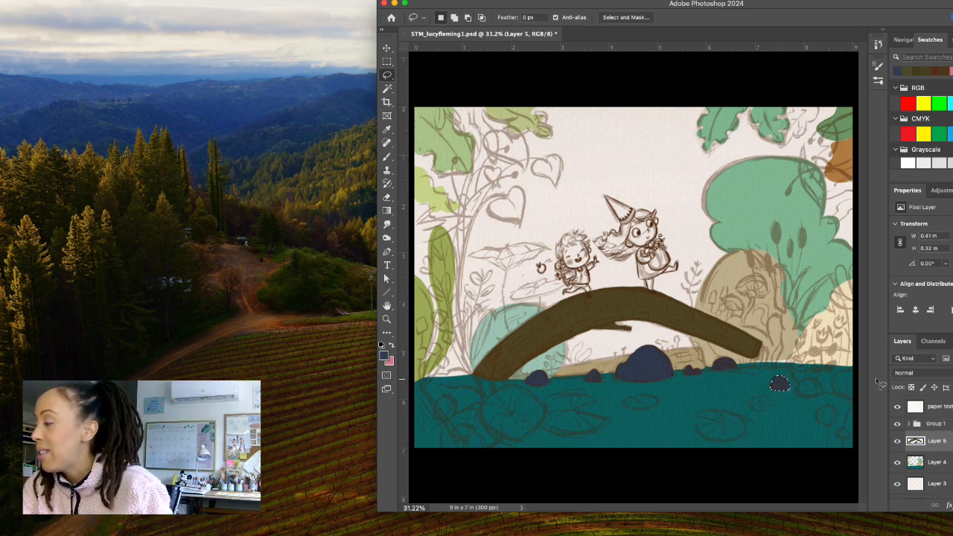
pyautogui.hotkey('ctrl', 'd')
pyautogui.press('b')
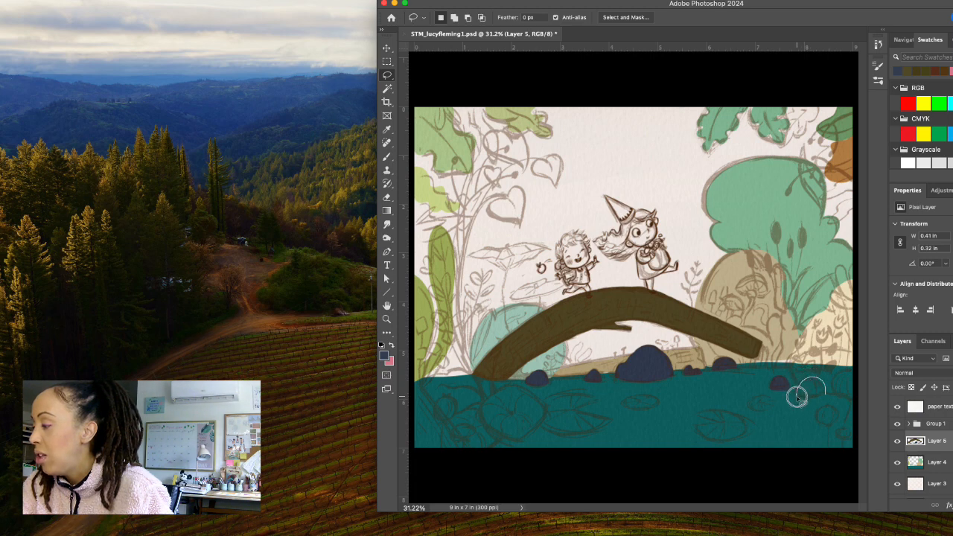
pyautogui.moveTo(796, 397); pyautogui.dragTo(828, 395)
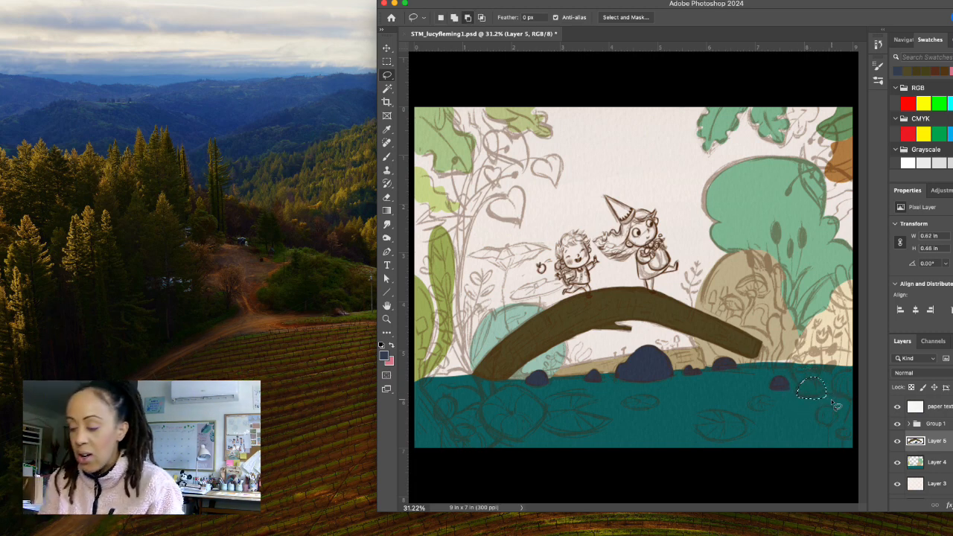
pyautogui.hotkey('alt', 'BackSpace')
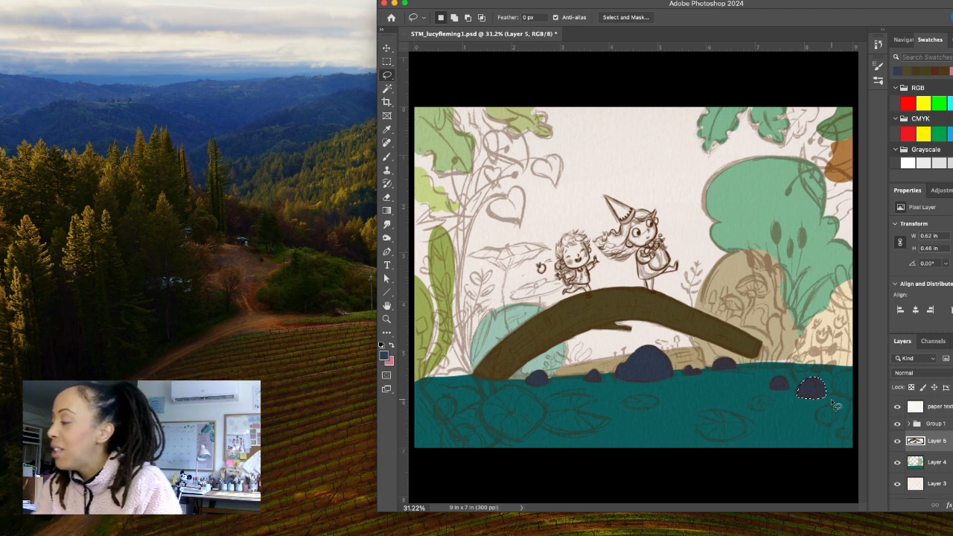
# Lasso a rounded bush about 1.3 by 1 in on Layer 4 at the waterline by the canvas's right edge and fill it with olive green #8c9368.
pyautogui.click(947, 464)
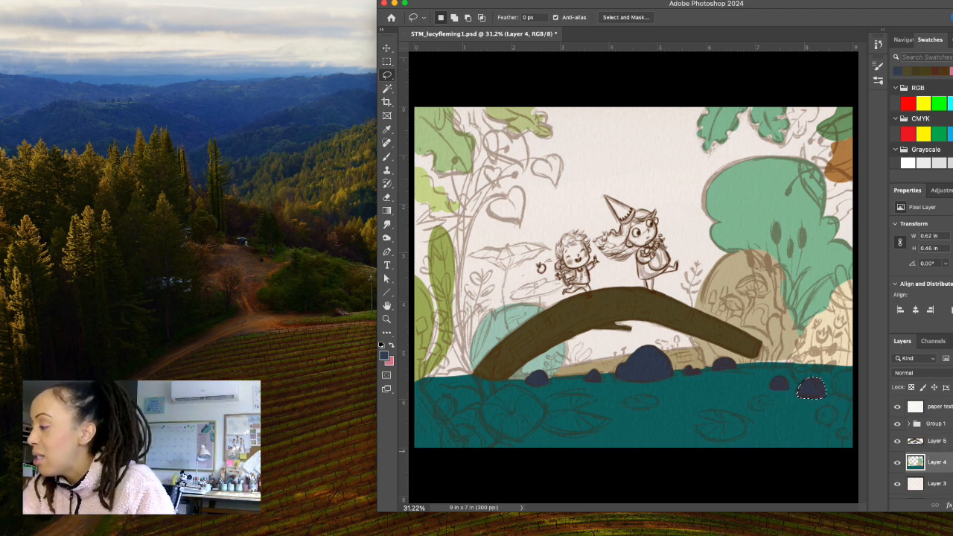
pyautogui.moveTo(854, 353)
pyautogui.mouseDown()
pyautogui.moveTo(797, 359)
pyautogui.moveTo(792, 376)
pyautogui.moveTo(831, 398)
pyautogui.moveTo(852, 396)
pyautogui.moveTo(879, 356)
pyautogui.mouseUp()
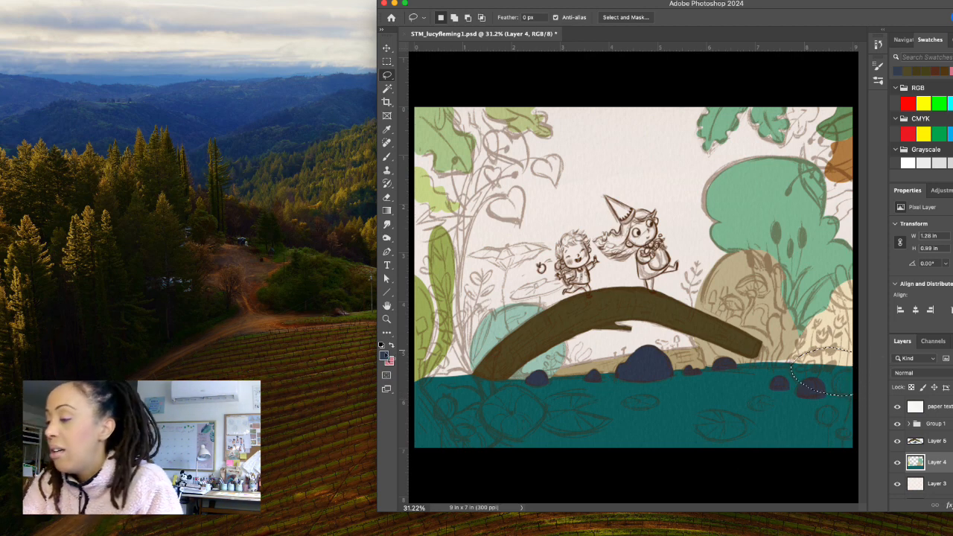
pyautogui.click(385, 356)
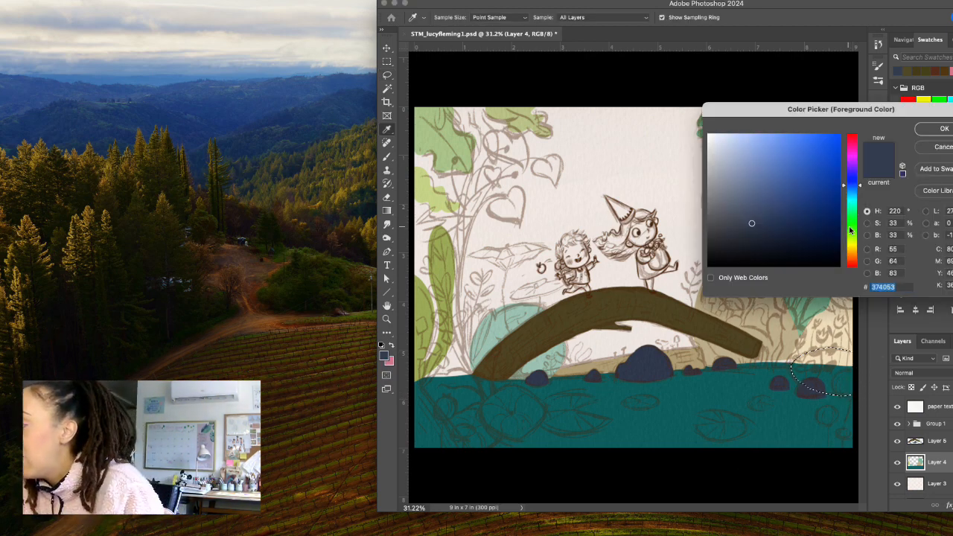
pyautogui.moveTo(849, 231)
pyautogui.mouseDown()
pyautogui.moveTo(858, 211)
pyautogui.moveTo(853, 240)
pyautogui.mouseUp()
pyautogui.click(744, 186)
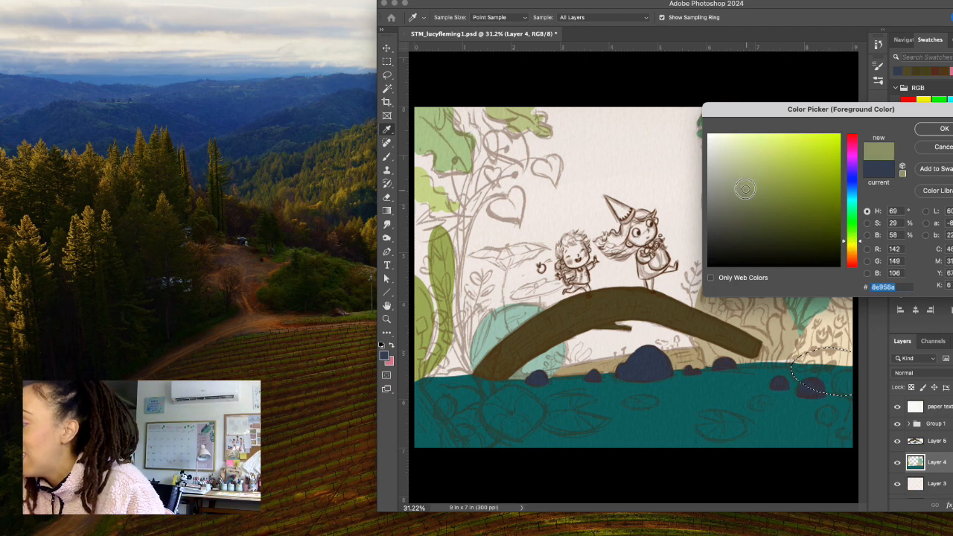
pyautogui.moveTo(744, 185); pyautogui.dragTo(741, 187)
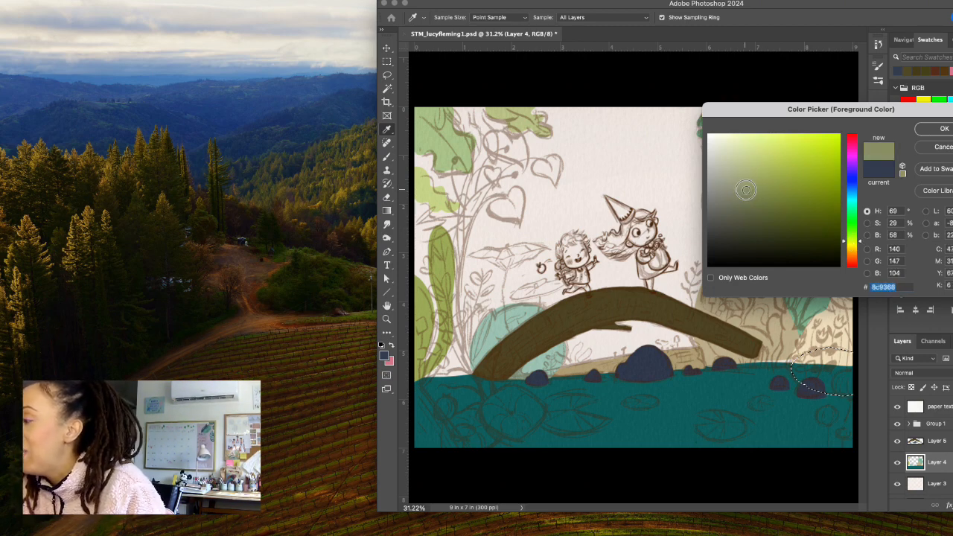
pyautogui.click(942, 129)
pyautogui.press('l')
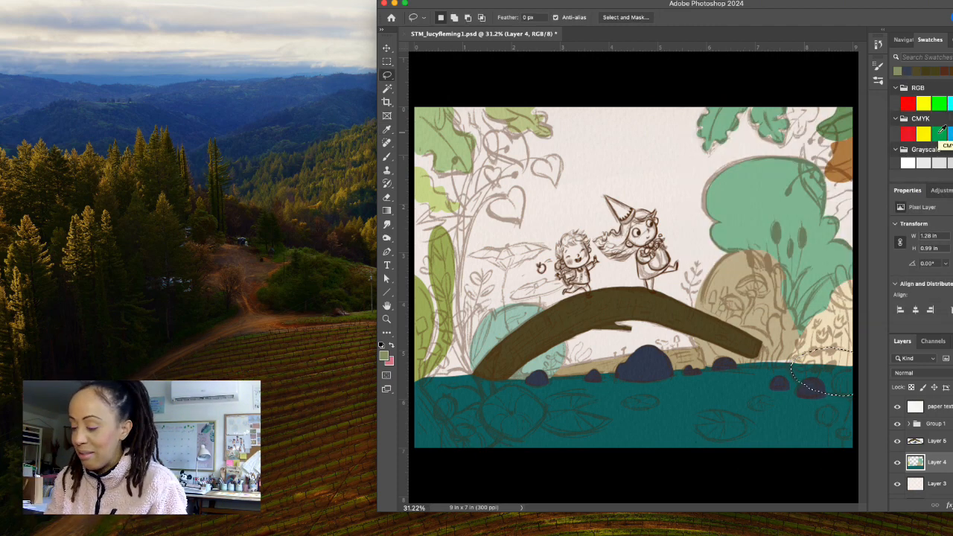
pyautogui.hotkey('alt', 'BackSpace')
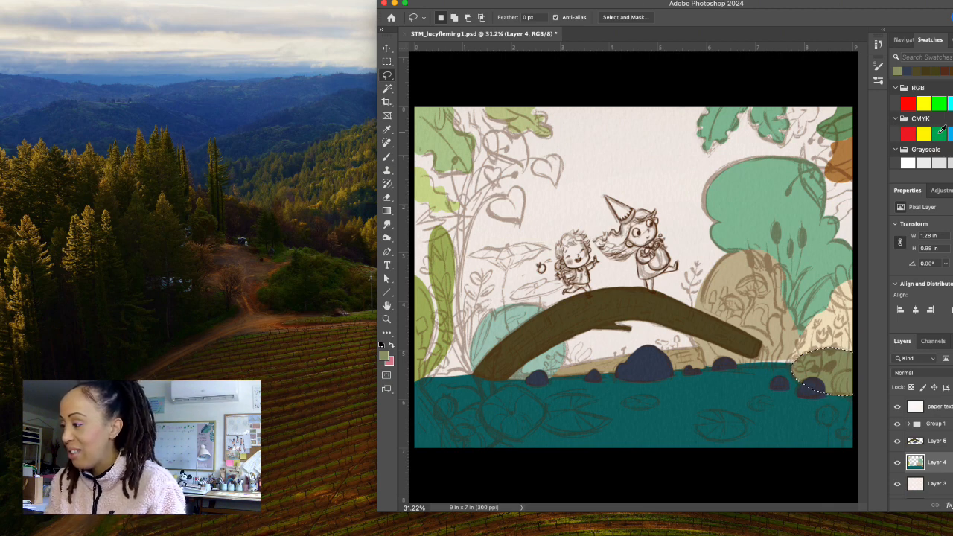
# Lasso two upright leaves spanning about 0.55 by 1.24 in beside the bridge's left end on Layer 5 and fill them with teal #2d7e70.
pyautogui.click(942, 442)
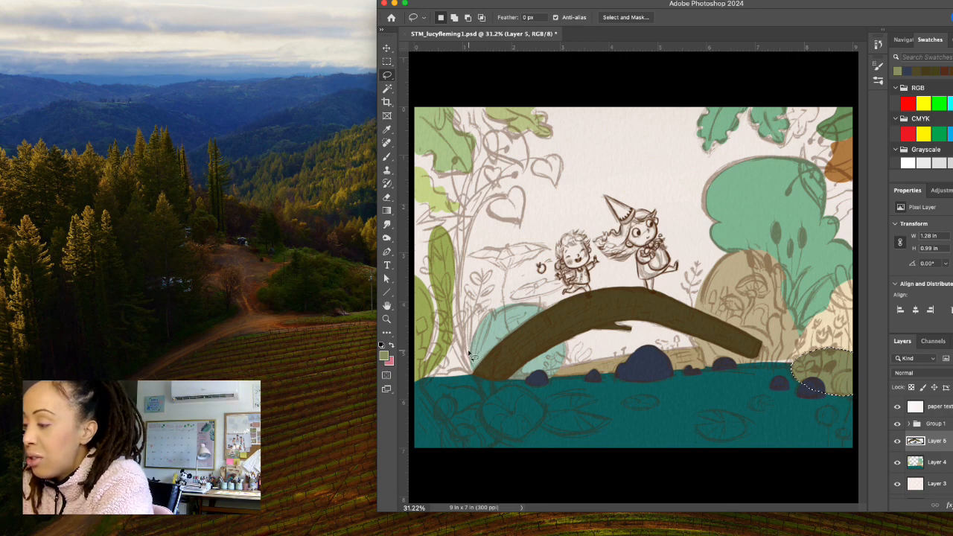
pyautogui.moveTo(471, 351)
pyautogui.mouseDown()
pyautogui.moveTo(467, 304)
pyautogui.moveTo(469, 356)
pyautogui.mouseUp()
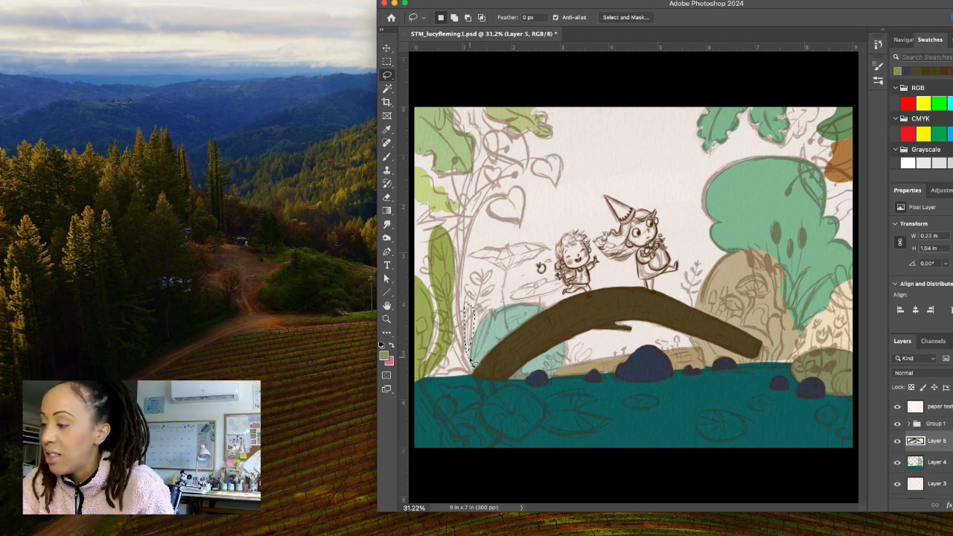
pyautogui.moveTo(472, 363)
pyautogui.mouseDown()
pyautogui.moveTo(490, 312)
pyautogui.moveTo(477, 319)
pyautogui.moveTo(472, 365)
pyautogui.mouseUp()
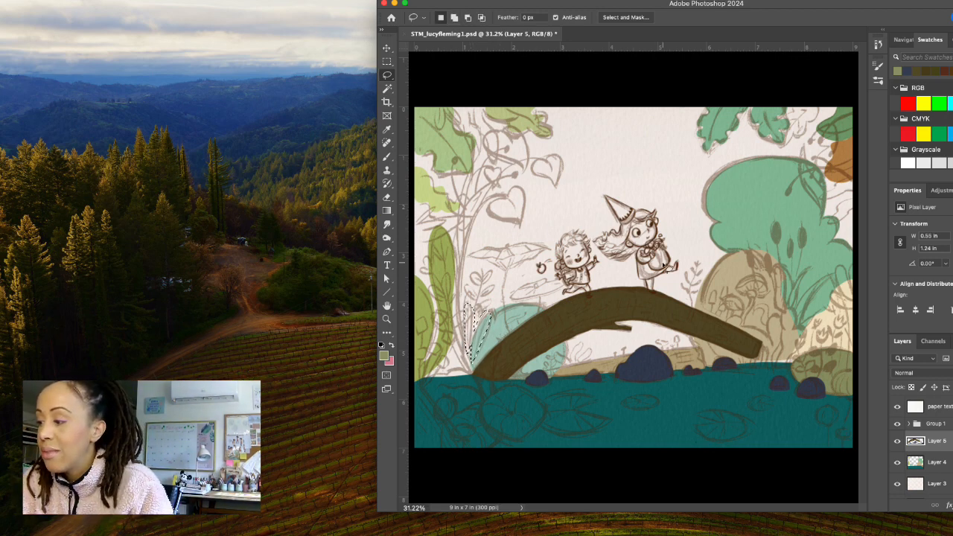
pyautogui.click(384, 356)
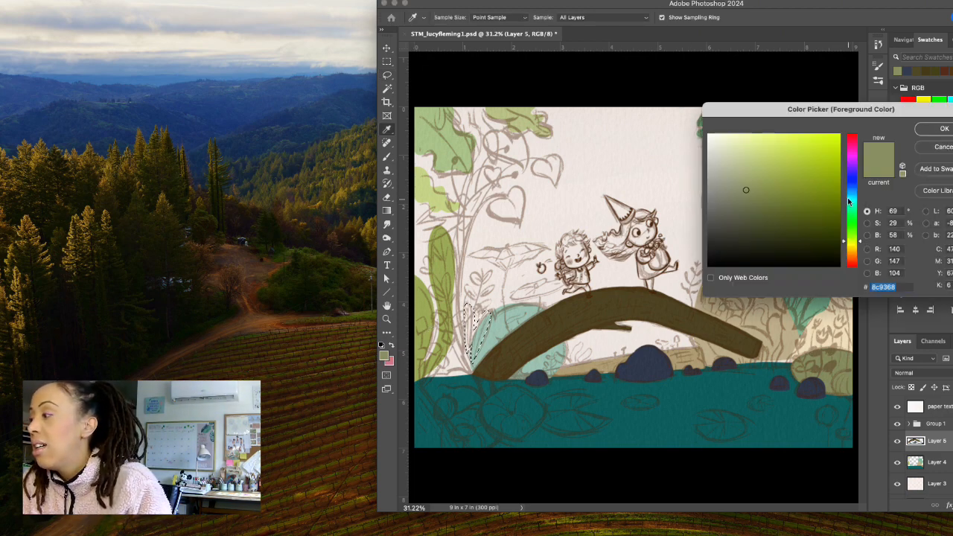
pyautogui.moveTo(850, 201); pyautogui.dragTo(854, 207)
pyautogui.moveTo(795, 202); pyautogui.dragTo(791, 202)
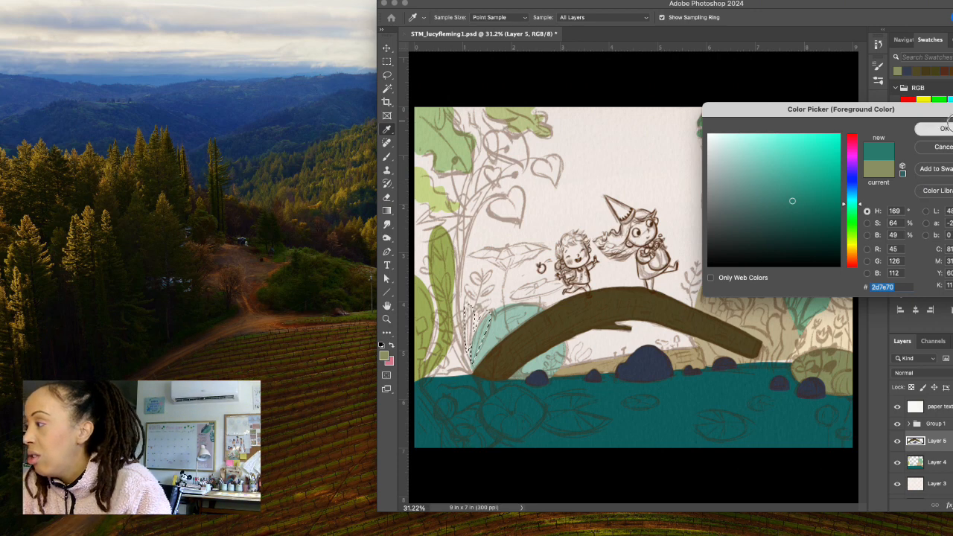
pyautogui.press('Return')
pyautogui.press('l')
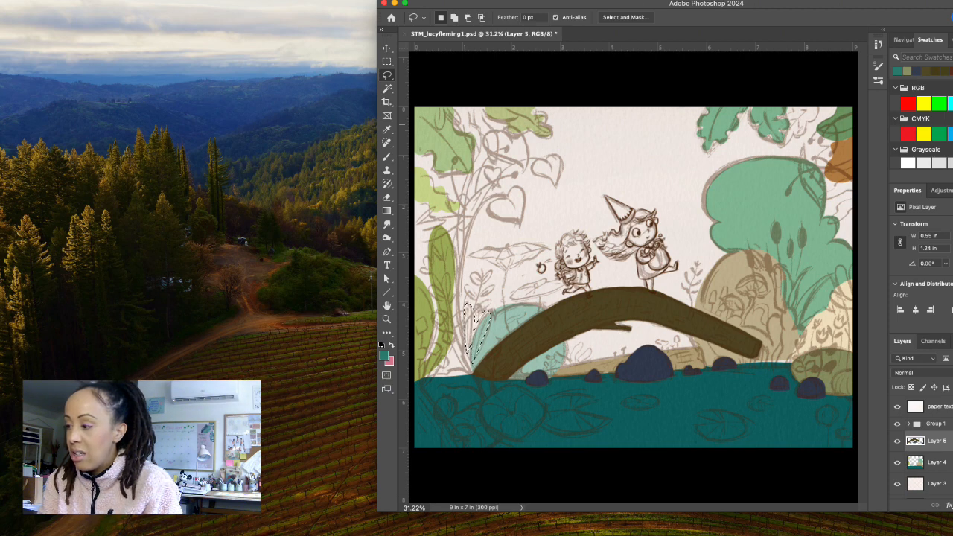
pyautogui.hotkey('alt', 'BackSpace')
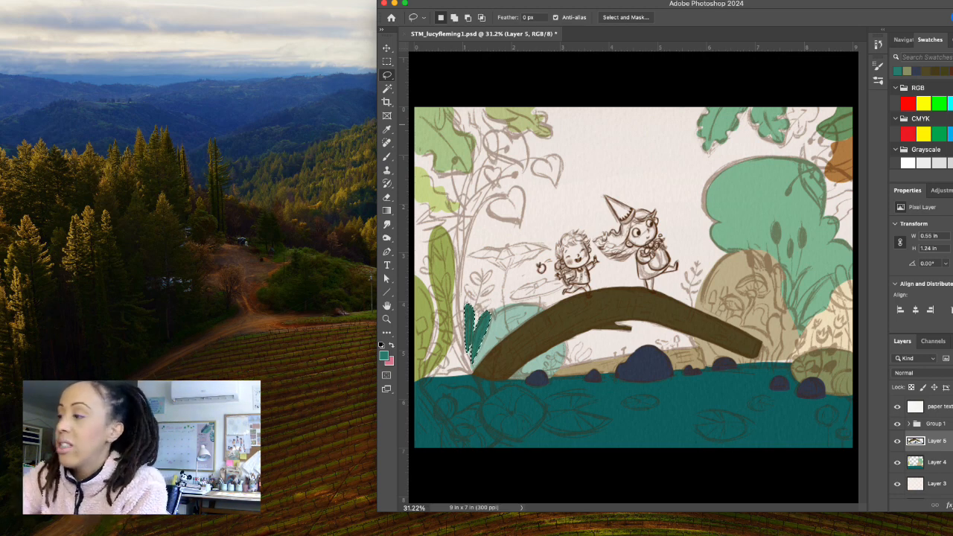
# Lasso a wavy hanging leaf about 0.5 by 1.2 in from the canvas's top edge, beside the upper-left foliage, on Layer 5.
pyautogui.moveTo(475, 103)
pyautogui.mouseDown()
pyautogui.moveTo(491, 173)
pyautogui.moveTo(503, 153)
pyautogui.moveTo(494, 138)
pyautogui.mouseUp()
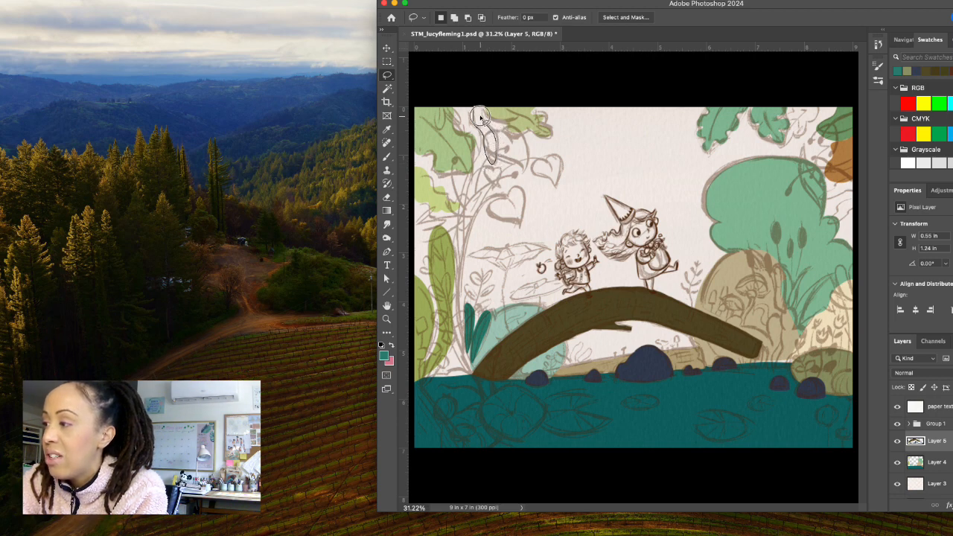
pyautogui.moveTo(478, 102); pyautogui.dragTo(480, 101)
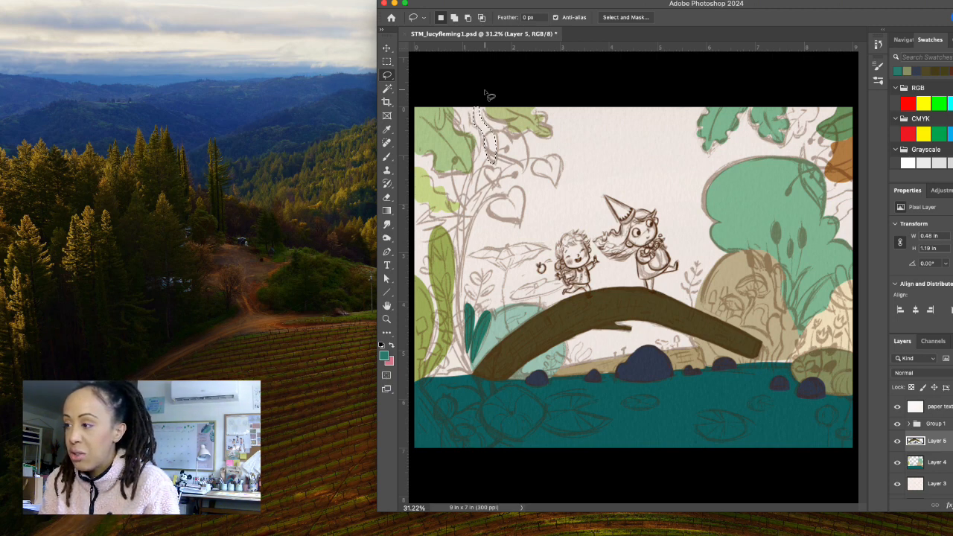
pyautogui.press('super+BackSpace')
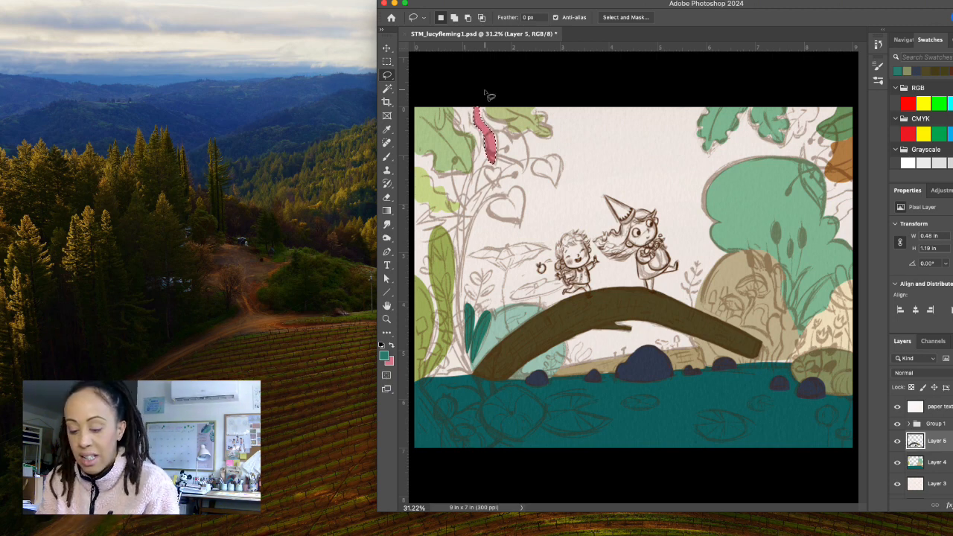
pyautogui.hotkey('alt', 'BackSpace')
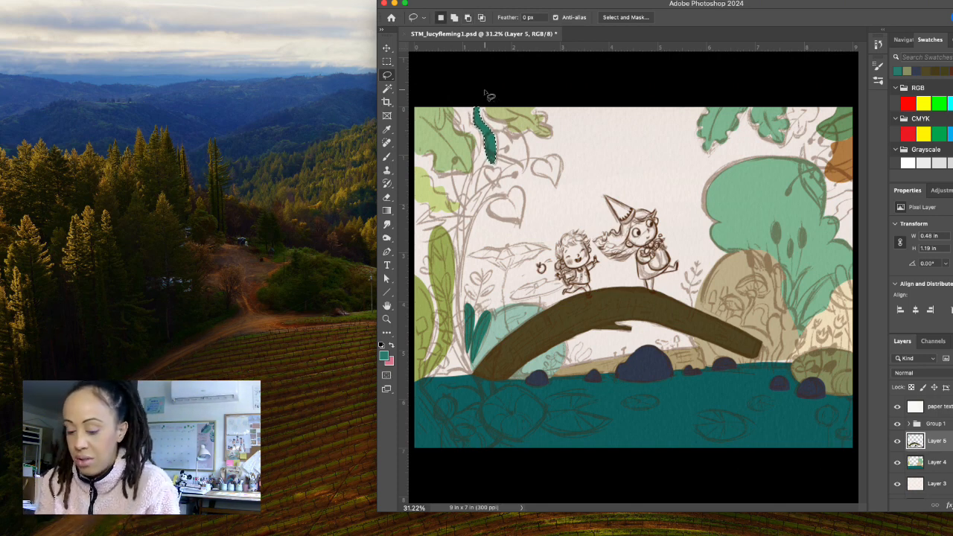
pyautogui.press('BackSpace')
# Set the foreground colour to lighter teal #55a799 and fill the selected hanging leaf with it.
pyautogui.click(383, 355)
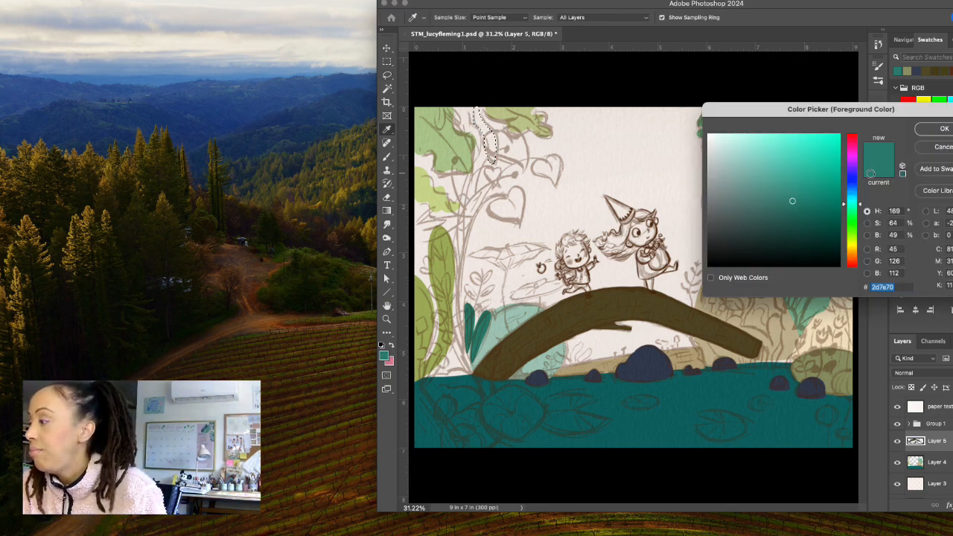
pyautogui.click(775, 183)
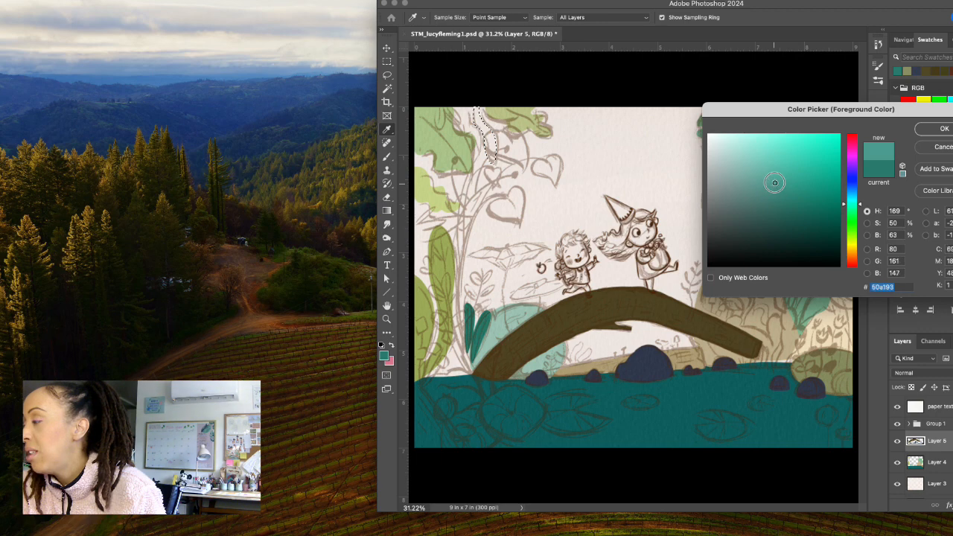
pyautogui.moveTo(774, 183); pyautogui.dragTo(775, 181)
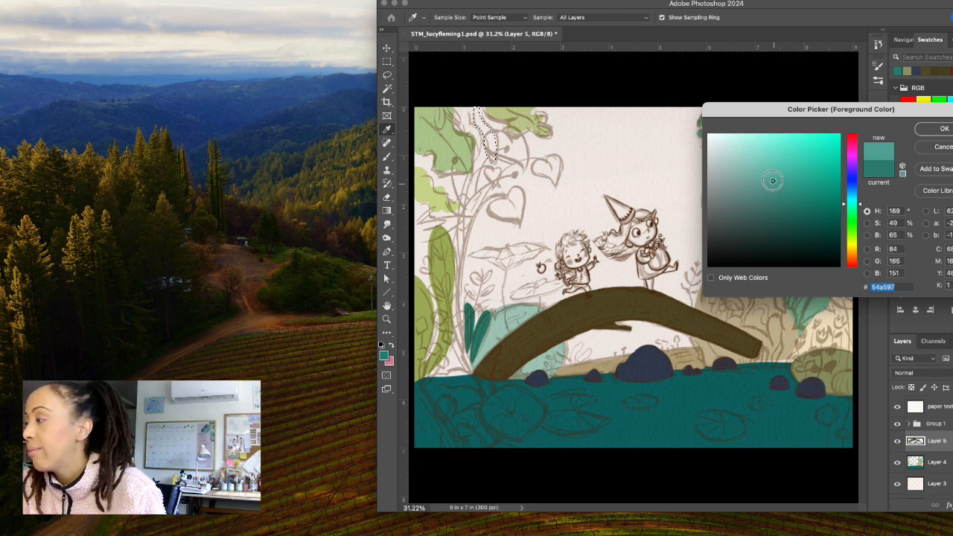
pyautogui.click(924, 128)
pyautogui.press('l')
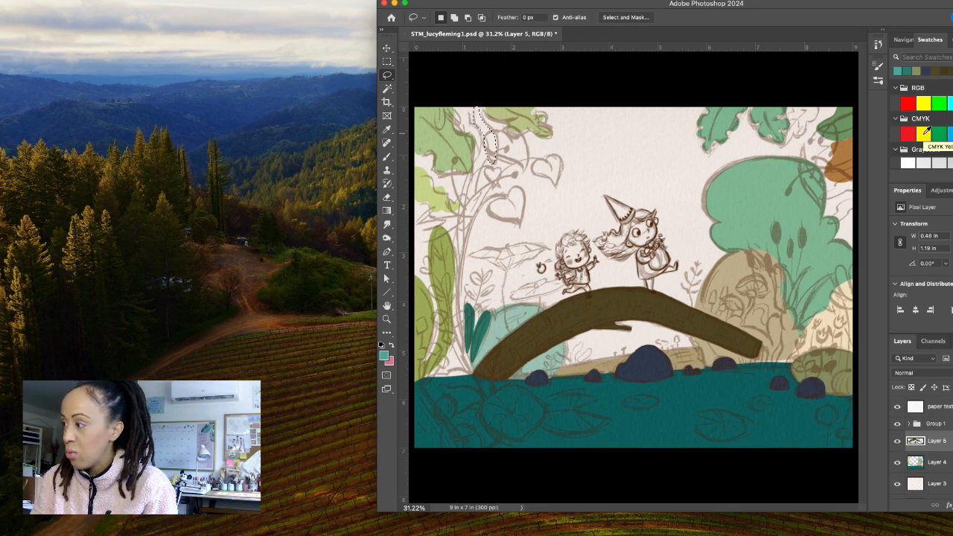
pyautogui.hotkey('alt', 'BackSpace')
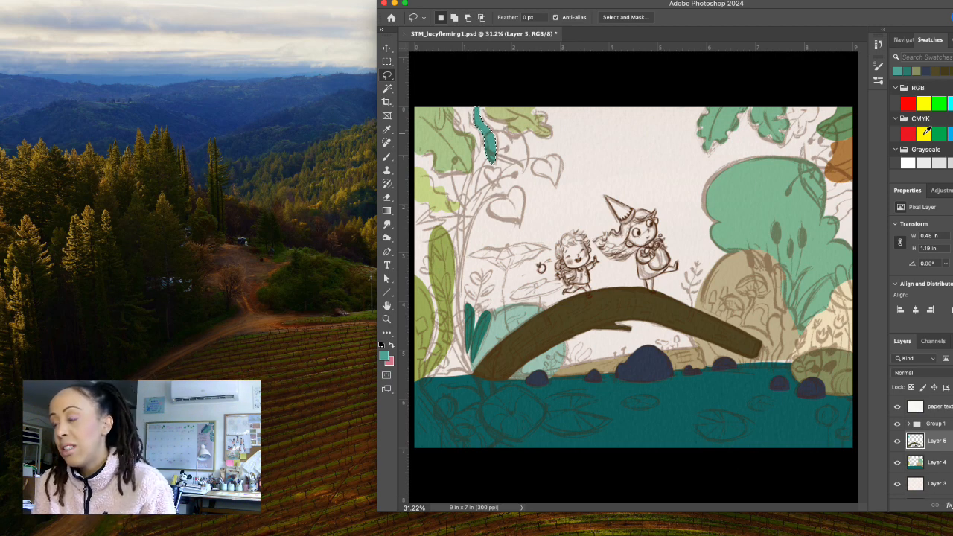
# Lasso the light green leaves at the canvas's top edge on Layer 4 and nudge them to the right, away from the teal hanging leaf.
pyautogui.click(949, 465)
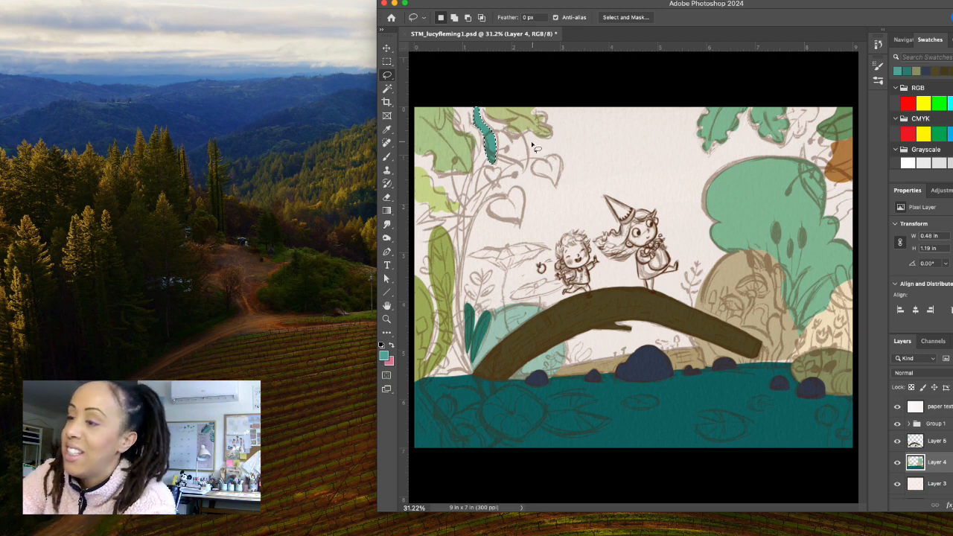
pyautogui.moveTo(514, 144)
pyautogui.mouseDown()
pyautogui.moveTo(512, 165)
pyautogui.moveTo(535, 179)
pyautogui.moveTo(551, 173)
pyautogui.moveTo(535, 136)
pyautogui.moveTo(523, 132)
pyautogui.moveTo(514, 145)
pyautogui.mouseUp()
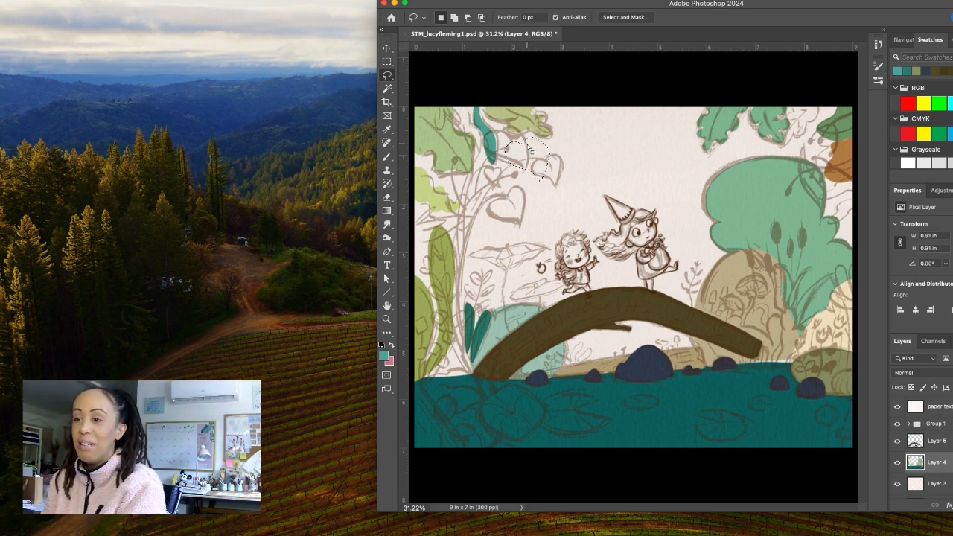
pyautogui.press('super+d')
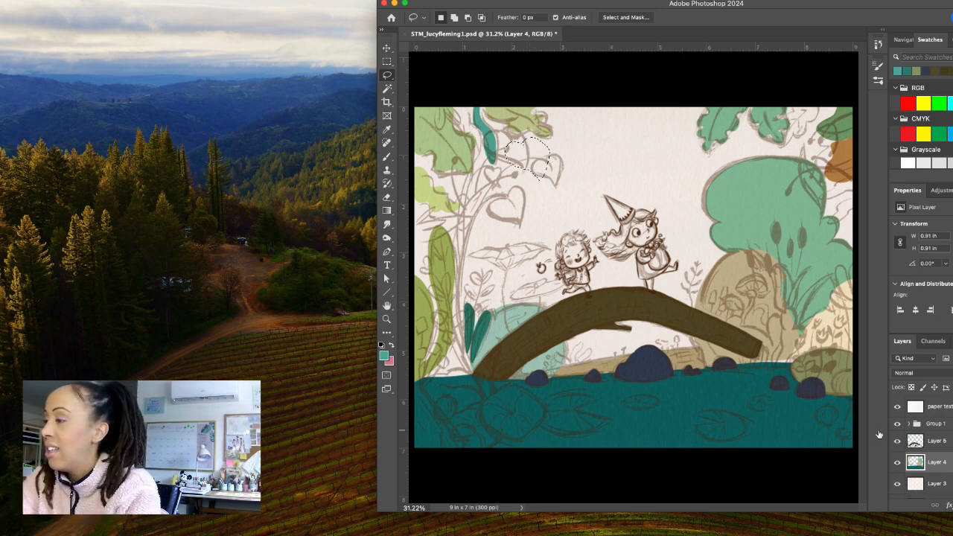
pyautogui.moveTo(484, 105)
pyautogui.mouseDown()
pyautogui.moveTo(528, 154)
pyautogui.moveTo(554, 152)
pyautogui.moveTo(571, 126)
pyautogui.moveTo(548, 97)
pyautogui.moveTo(513, 70)
pyautogui.mouseUp()
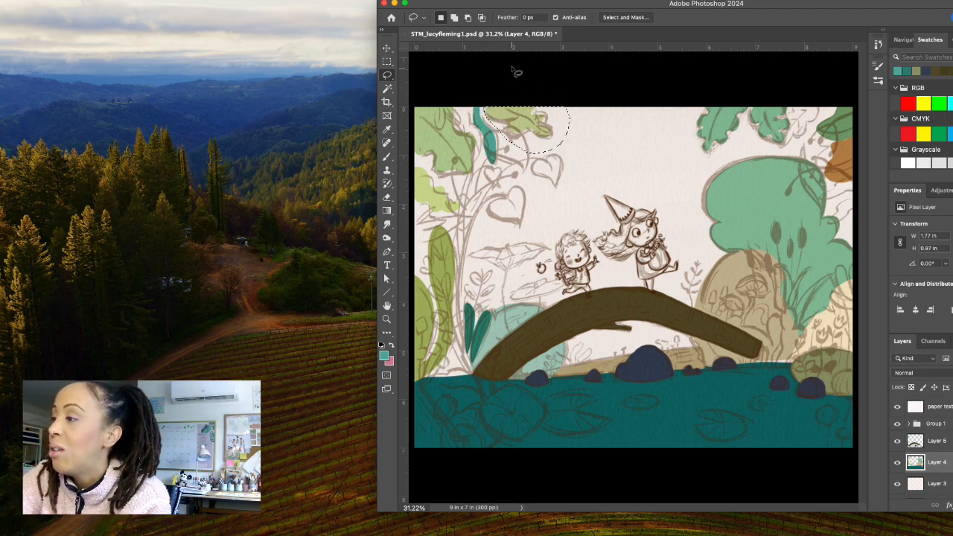
pyautogui.click(387, 48)
pyautogui.press('Up')
pyautogui.press('Down')
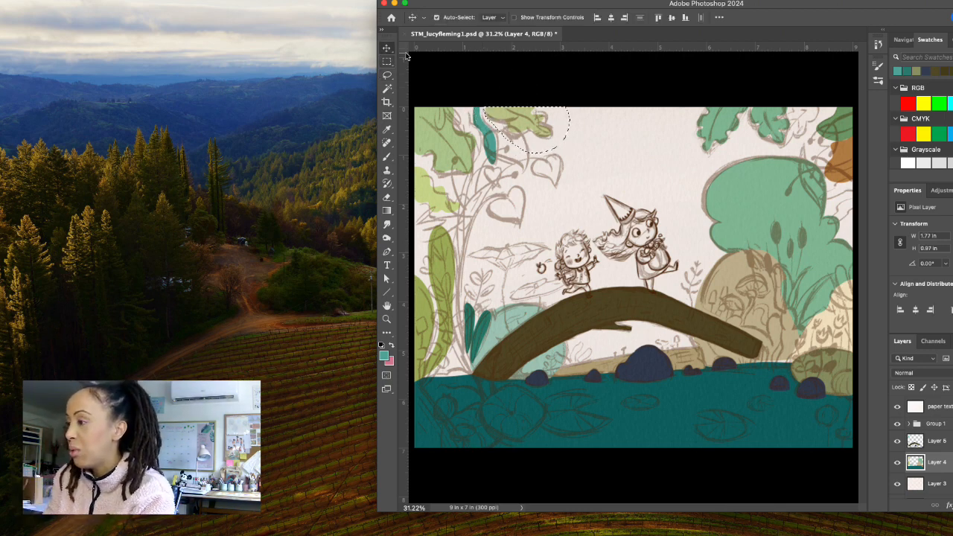
pyautogui.hotkey('shift', 'Right')
pyautogui.hotkey('shift', 'Right')
pyautogui.hotkey('shift', 'Right')
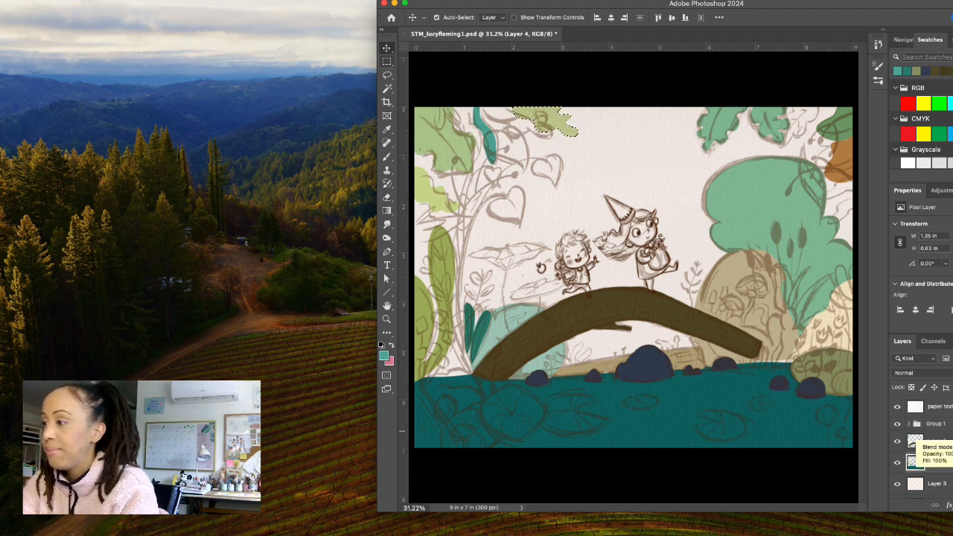
# On Layer 5, lasso a lobed leaf shape about 0.85 by 0.91 in between the teal hanging leaf and the upper heart-shaped leaf sketch.
pyautogui.click(932, 441)
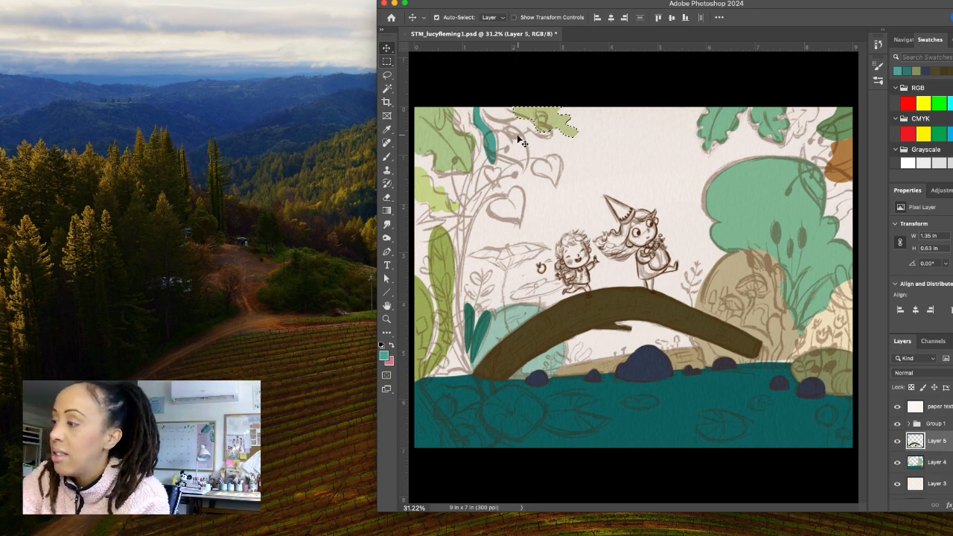
pyautogui.click(387, 75)
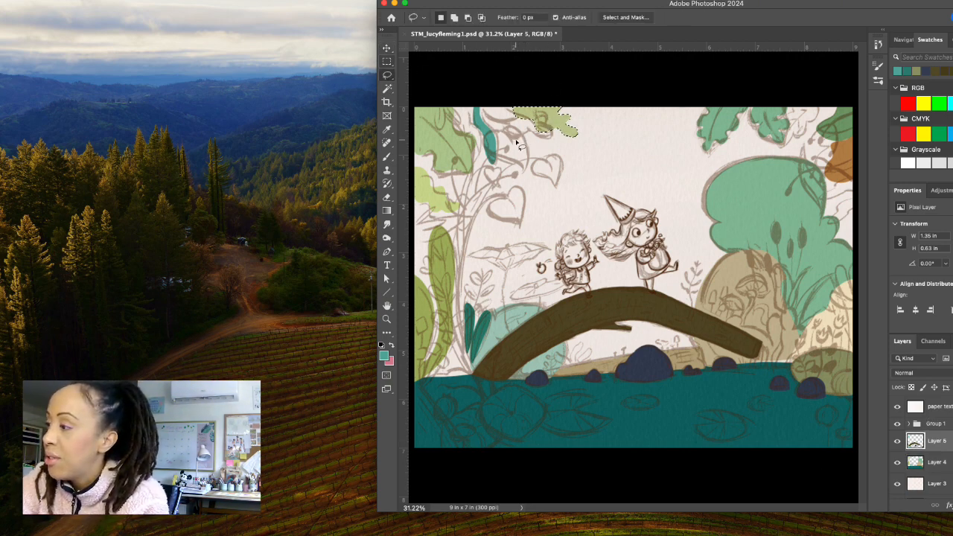
pyautogui.moveTo(524, 144)
pyautogui.mouseDown()
pyautogui.moveTo(500, 136)
pyautogui.moveTo(506, 164)
pyautogui.moveTo(536, 176)
pyautogui.moveTo(548, 169)
pyautogui.moveTo(549, 153)
pyautogui.moveTo(526, 132)
pyautogui.moveTo(527, 147)
pyautogui.mouseUp()
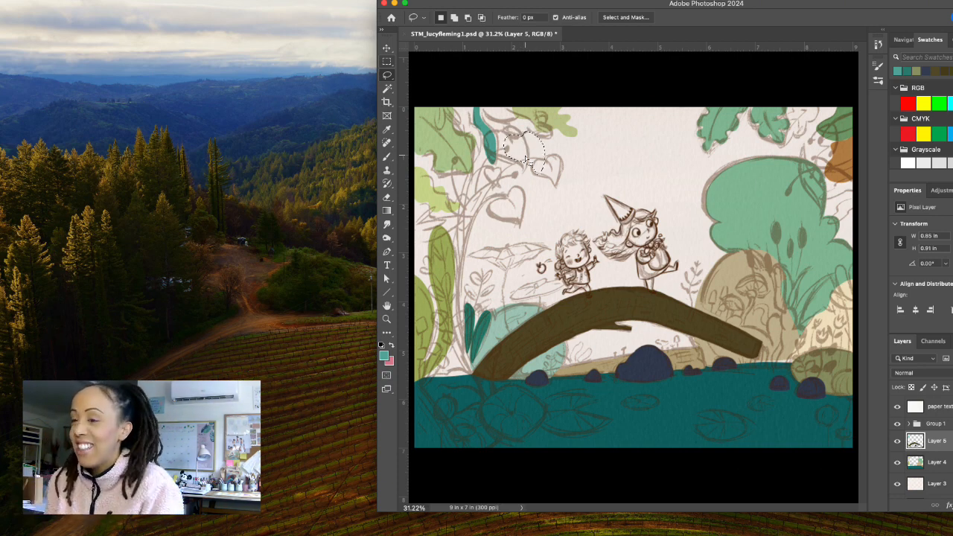
# Set the foreground colour to golden yellow #d19922 and fill the selected lobed leaf shape with it.
pyautogui.click(385, 356)
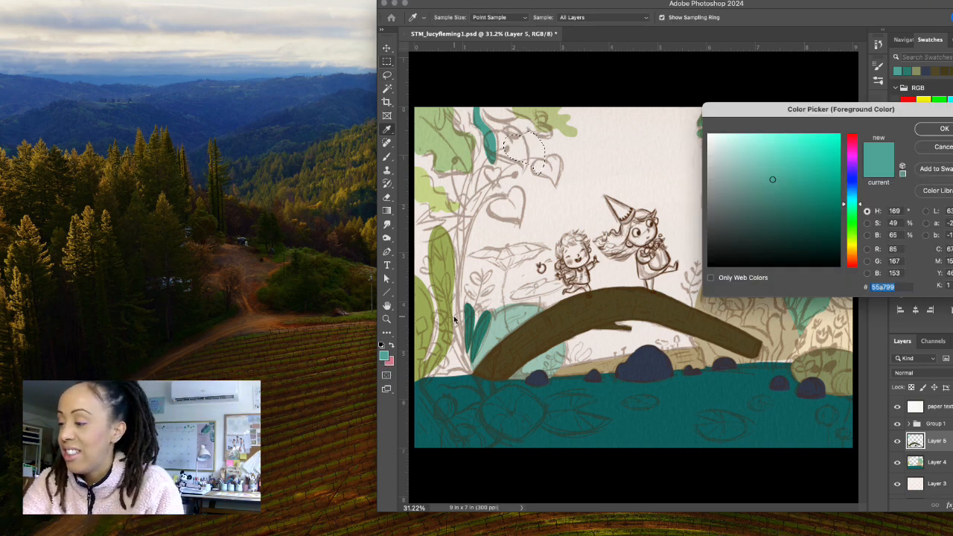
pyautogui.click(852, 251)
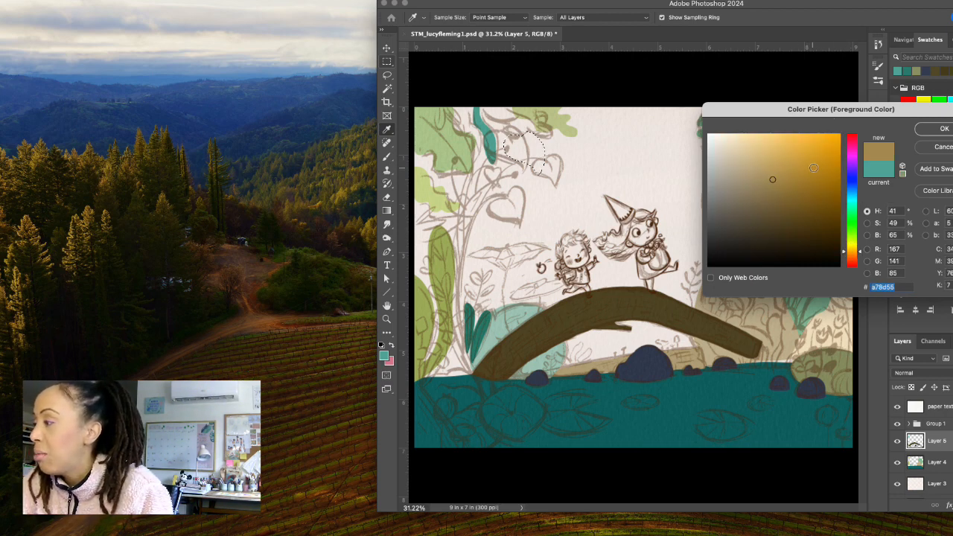
pyautogui.moveTo(813, 167); pyautogui.dragTo(819, 158)
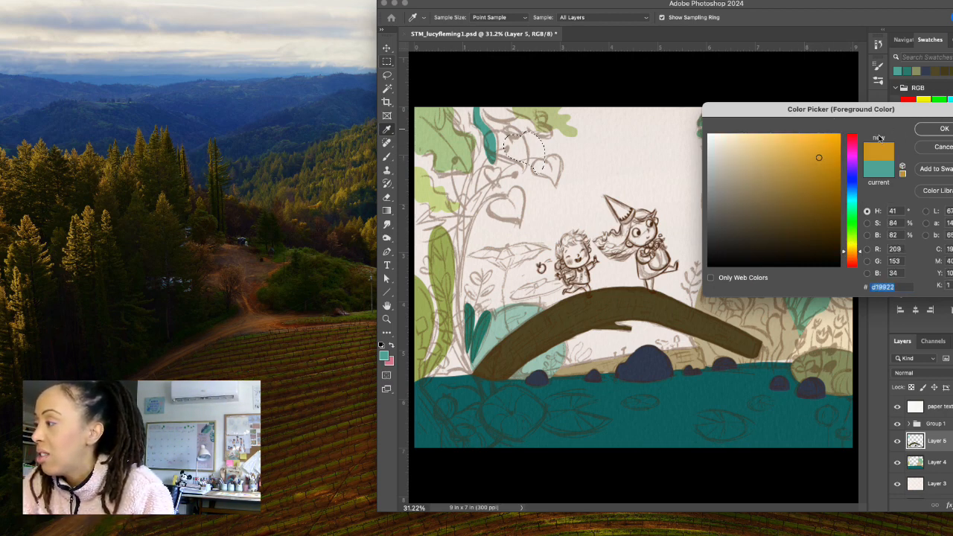
pyautogui.click(941, 133)
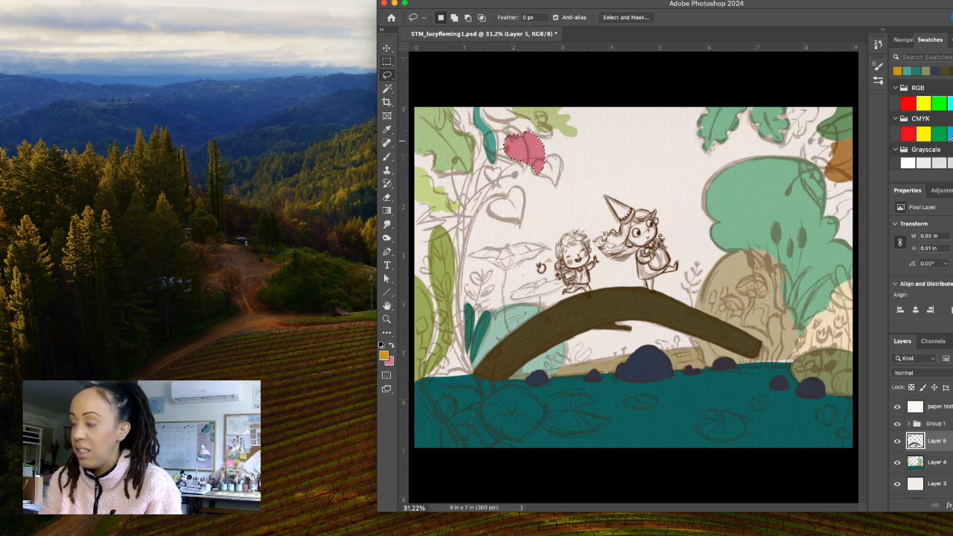
pyautogui.hotkey('alt', 'BackSpace')
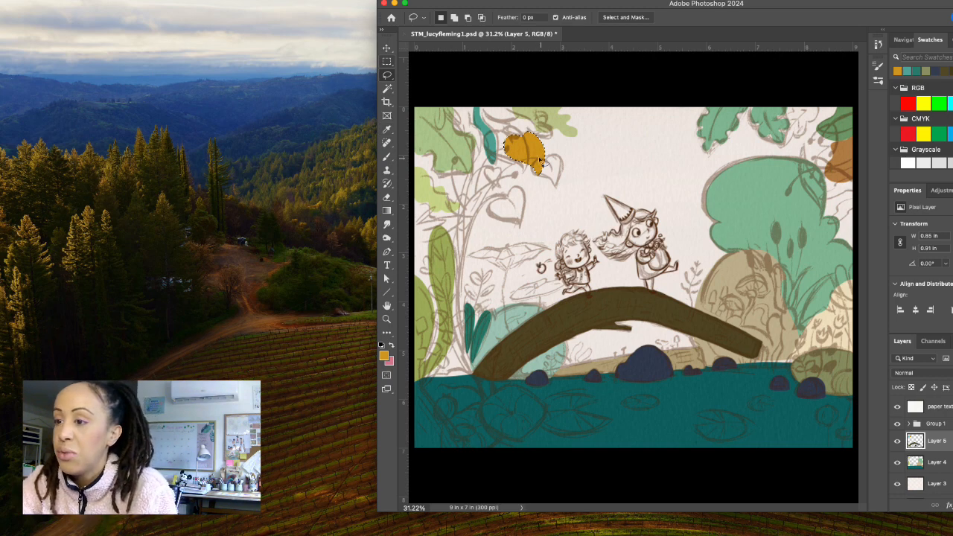
# Lasso three more hanging leaves around the first yellow one, about 0.63 by 0.81, 0.49 by 0.57 and 0.76 by 0.9 in, filling each with golden yellow.
pyautogui.moveTo(539, 190)
pyautogui.mouseDown()
pyautogui.moveTo(530, 188)
pyautogui.moveTo(531, 212)
pyautogui.moveTo(547, 219)
pyautogui.moveTo(557, 184)
pyautogui.mouseUp()
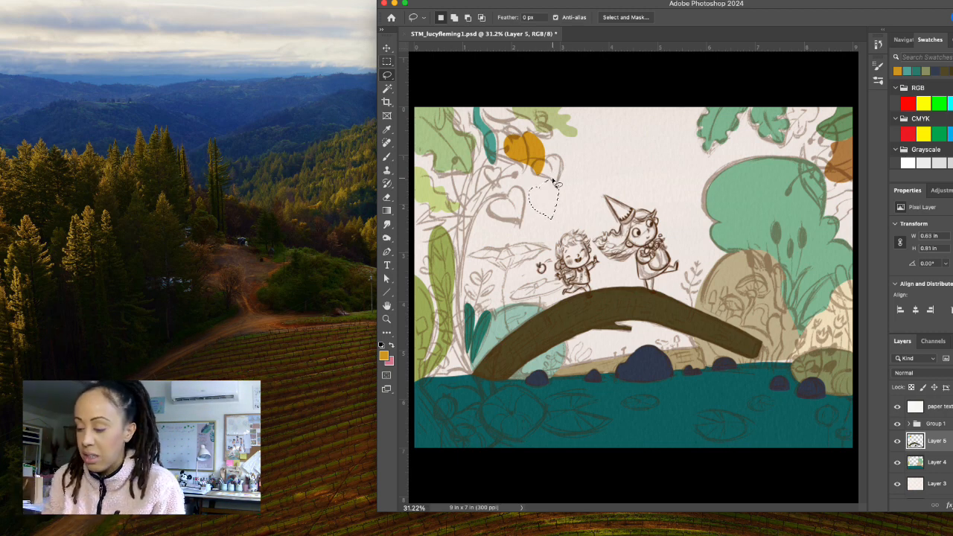
pyautogui.hotkey('alt', 'BackSpace')
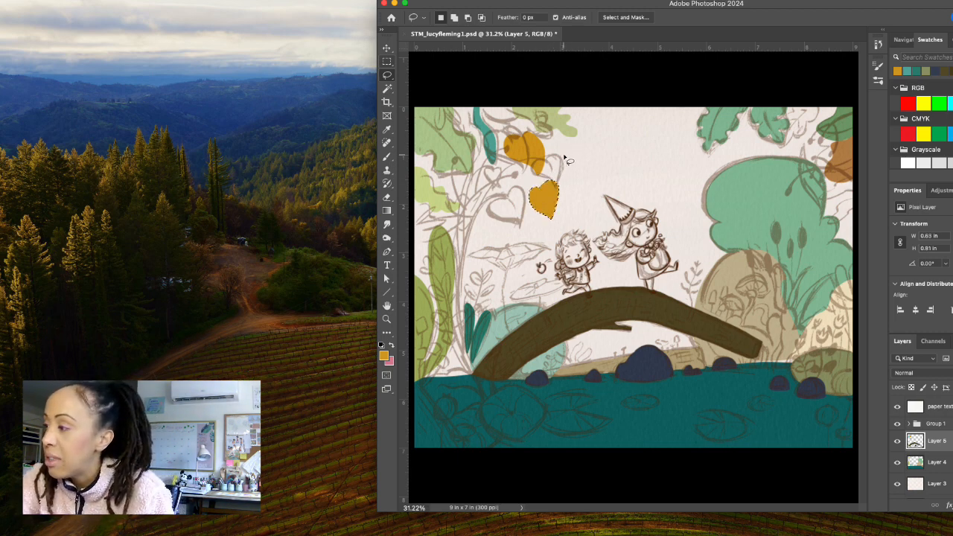
pyautogui.moveTo(566, 158)
pyautogui.mouseDown()
pyautogui.moveTo(556, 178)
pyautogui.moveTo(577, 182)
pyautogui.moveTo(582, 158)
pyautogui.moveTo(570, 152)
pyautogui.moveTo(572, 160)
pyautogui.mouseUp()
pyautogui.hotkey('alt', 'BackSpace')
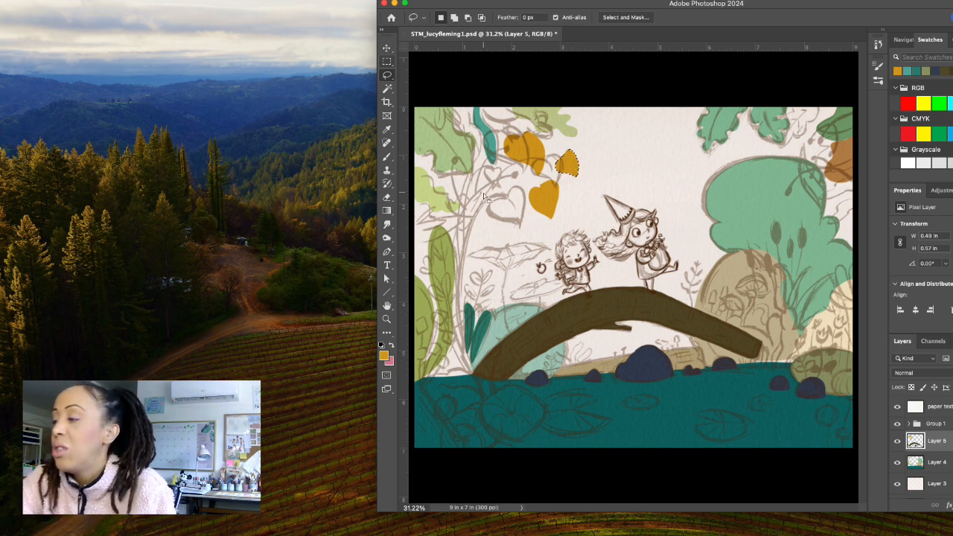
pyautogui.moveTo(507, 203)
pyautogui.mouseDown()
pyautogui.moveTo(488, 205)
pyautogui.moveTo(496, 221)
pyautogui.moveTo(524, 228)
pyautogui.moveTo(523, 191)
pyautogui.moveTo(503, 179)
pyautogui.moveTo(506, 207)
pyautogui.mouseUp()
pyautogui.hotkey('alt', 'BackSpace')
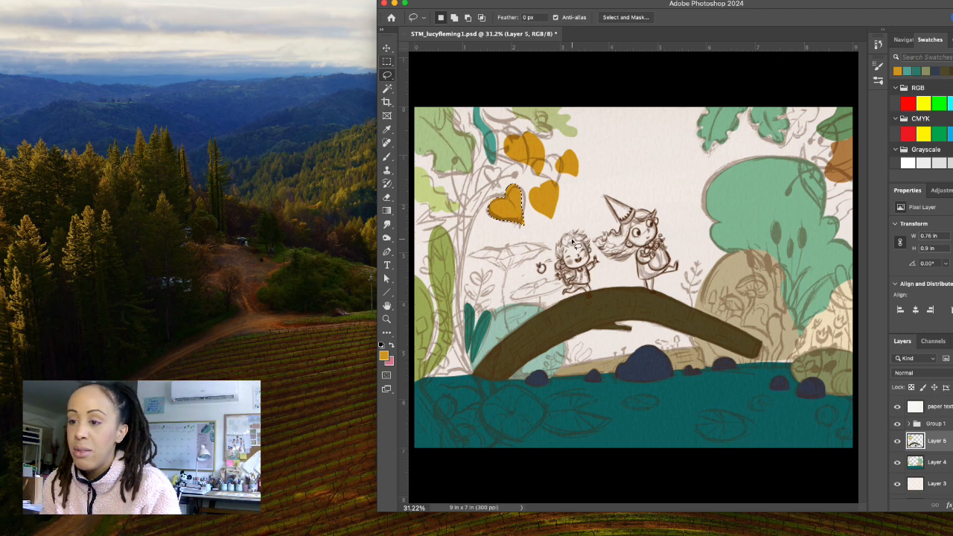
# Trim the right edge of the lower-left yellow heart leaf, then re-lasso it at about 0.85 by 1.05 in, fill it golden yellow and deselect.
pyautogui.click(524, 198)
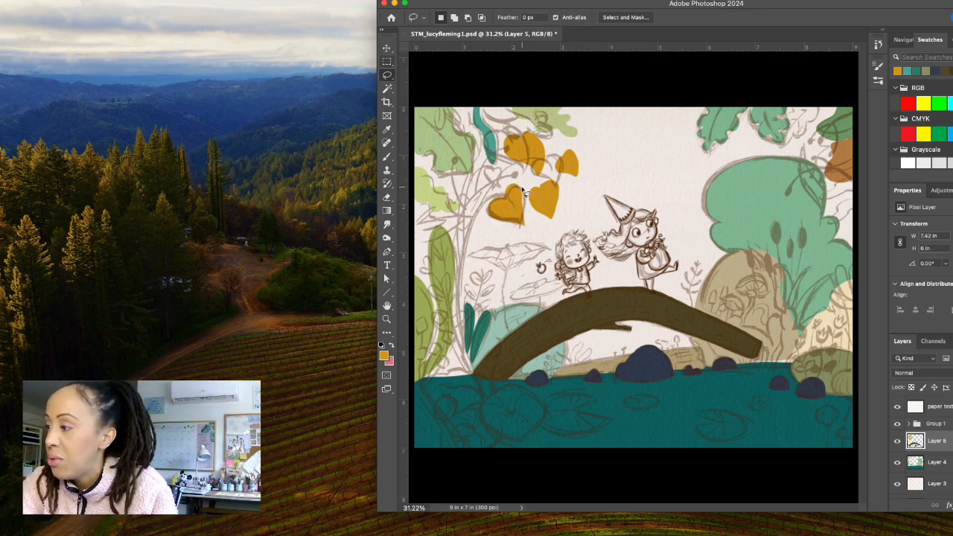
pyautogui.moveTo(525, 192)
pyautogui.mouseDown()
pyautogui.moveTo(519, 217)
pyautogui.moveTo(528, 229)
pyautogui.moveTo(526, 195)
pyautogui.mouseUp()
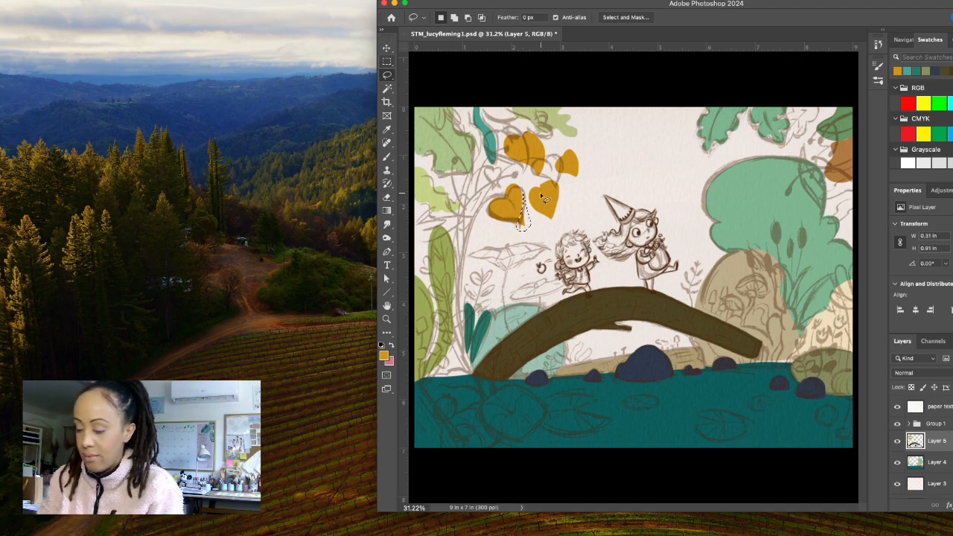
pyautogui.press('Delete')
pyautogui.click(544, 198)
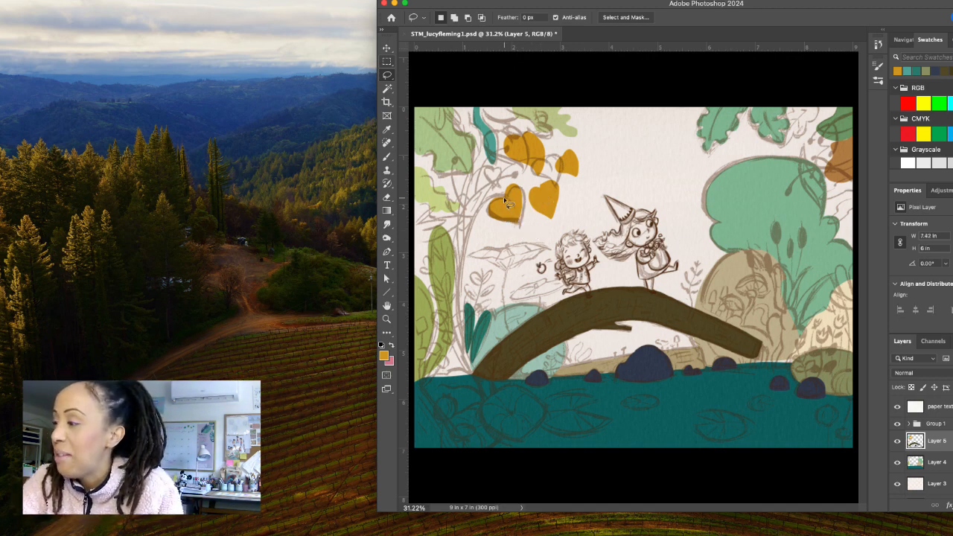
pyautogui.moveTo(504, 199)
pyautogui.mouseDown()
pyautogui.moveTo(488, 198)
pyautogui.moveTo(488, 216)
pyautogui.moveTo(519, 227)
pyautogui.moveTo(526, 197)
pyautogui.moveTo(521, 188)
pyautogui.moveTo(505, 196)
pyautogui.mouseUp()
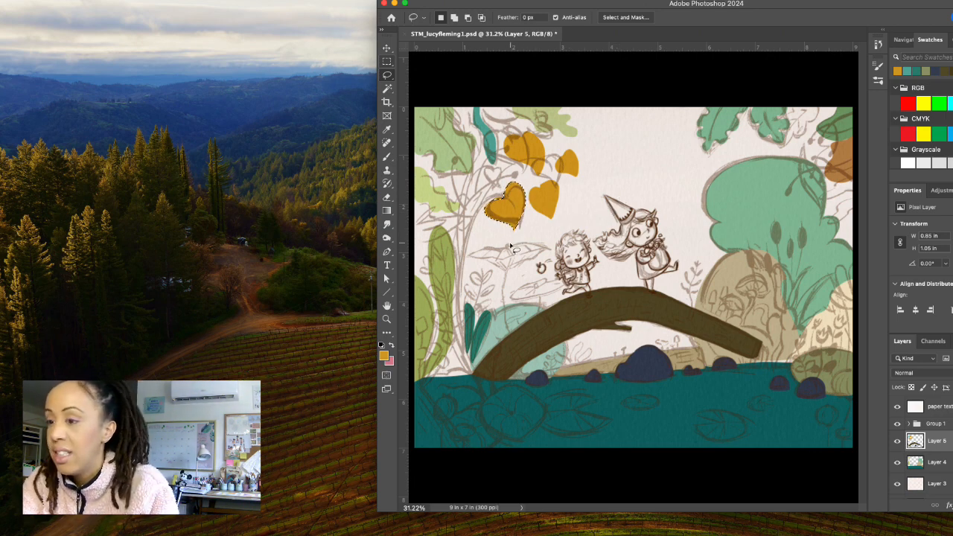
pyautogui.press('super+d')
# Lasso the umbrella-shaped leaf about 1.73 by 0.67 in beside the smaller character and fill it with light green #a8bb74.
pyautogui.moveTo(513, 238)
pyautogui.mouseDown()
pyautogui.moveTo(474, 256)
pyautogui.moveTo(513, 270)
pyautogui.moveTo(553, 240)
pyautogui.moveTo(514, 237)
pyautogui.moveTo(533, 235)
pyautogui.mouseUp()
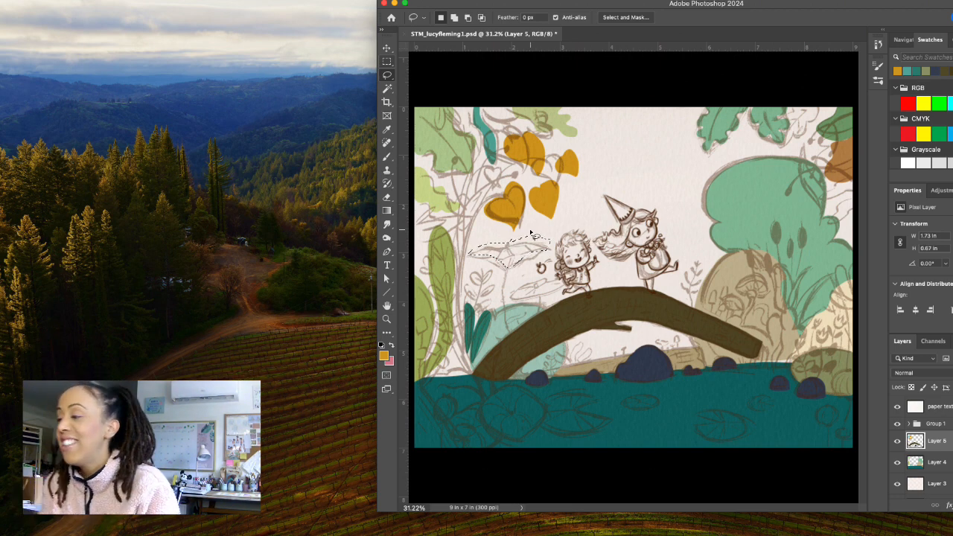
pyautogui.click(384, 356)
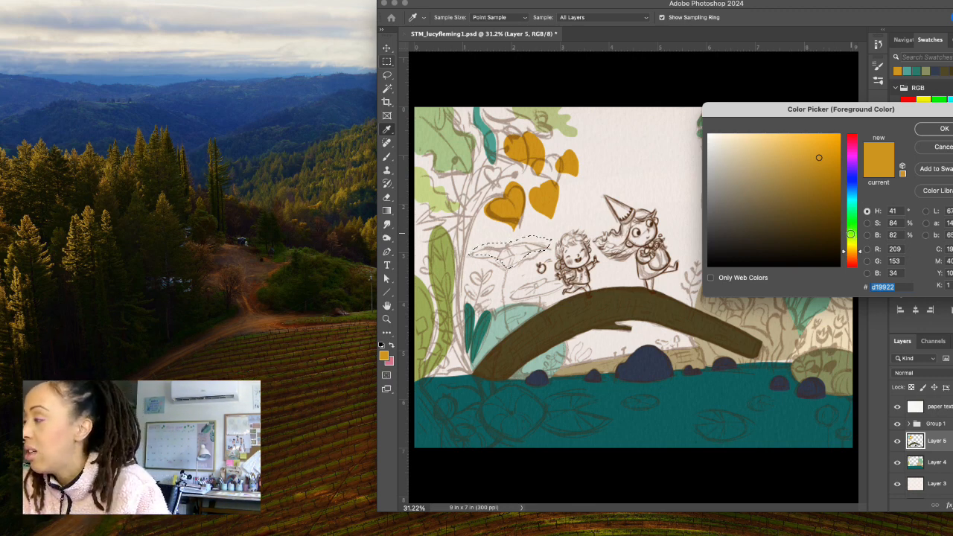
pyautogui.moveTo(852, 236); pyautogui.dragTo(853, 240)
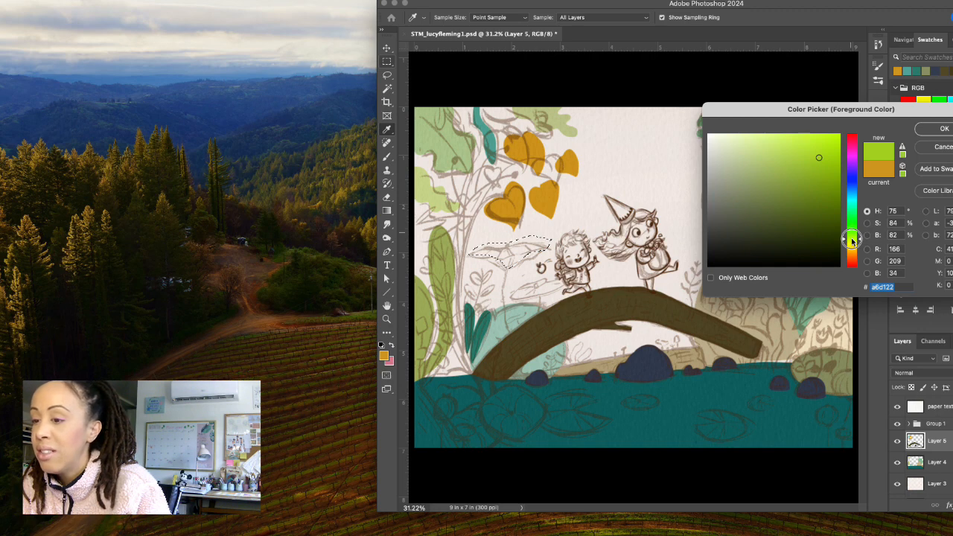
pyautogui.moveTo(757, 206)
pyautogui.mouseDown()
pyautogui.moveTo(746, 189)
pyautogui.moveTo(759, 169)
pyautogui.mouseUp()
pyautogui.click(948, 129)
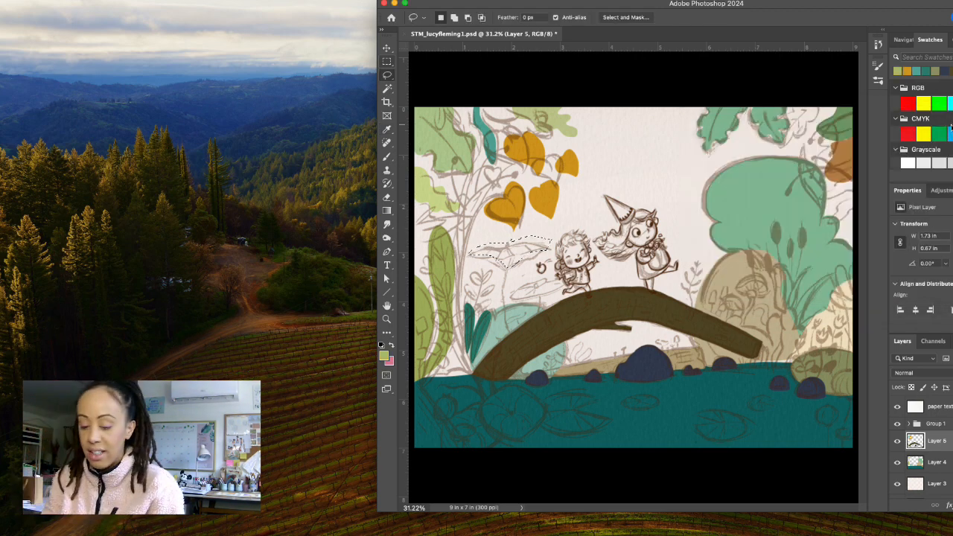
pyautogui.hotkey('alt', 'BackSpace')
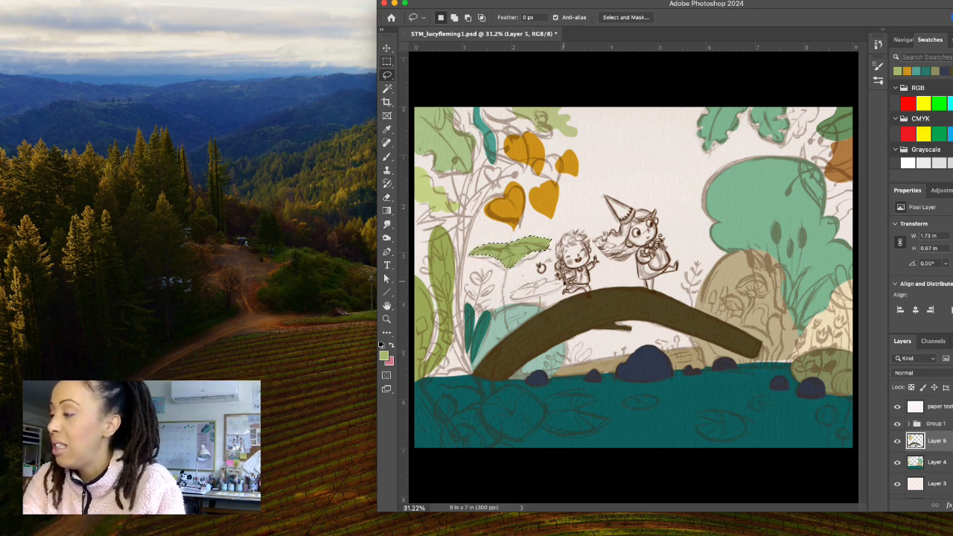
# Lasso the slanted oval leaf about 1.2 by 0.46 in above the bridge's left half, fill it with the same light green and deselect.
pyautogui.moveTo(564, 276); pyautogui.dragTo(514, 299)
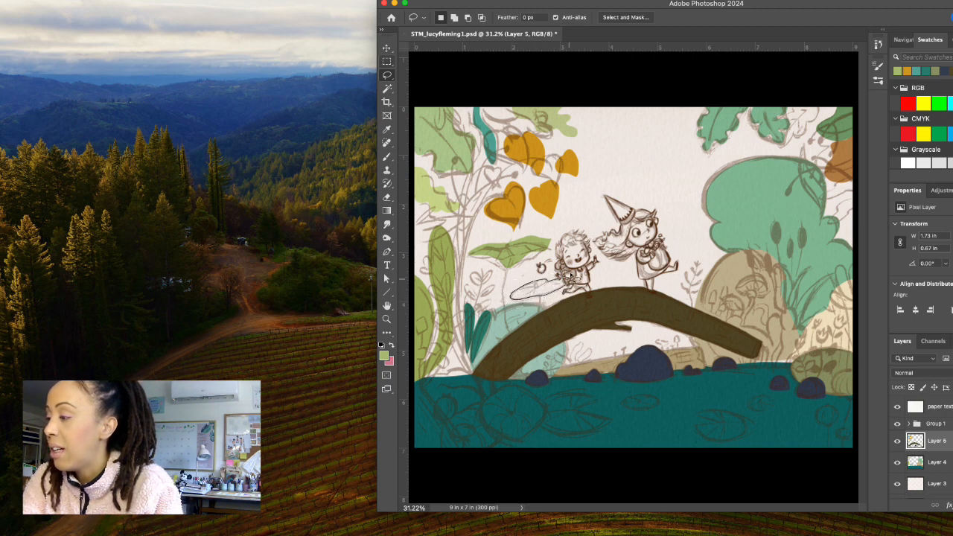
pyautogui.moveTo(570, 275); pyautogui.dragTo(571, 275)
pyautogui.hotkey('alt', 'BackSpace')
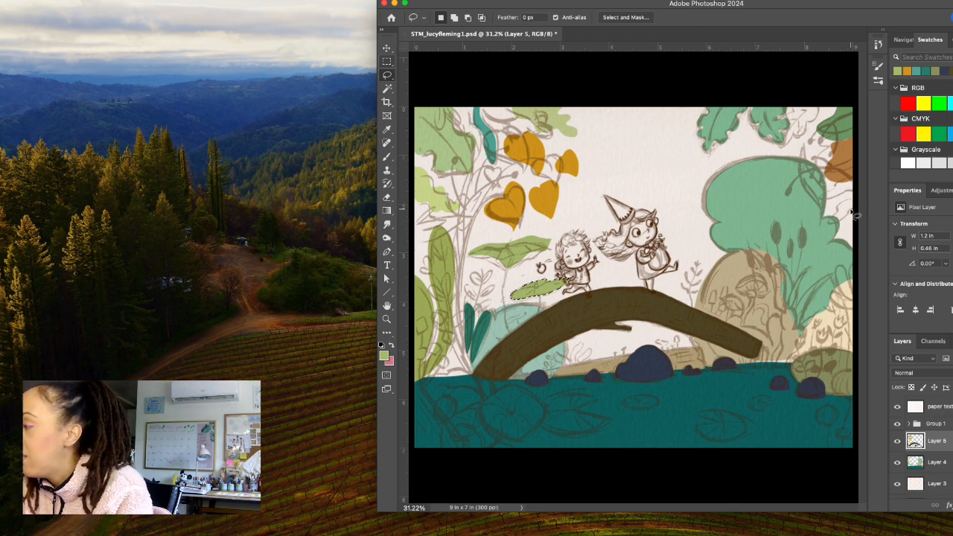
pyautogui.hotkey('ctrl', 'd')
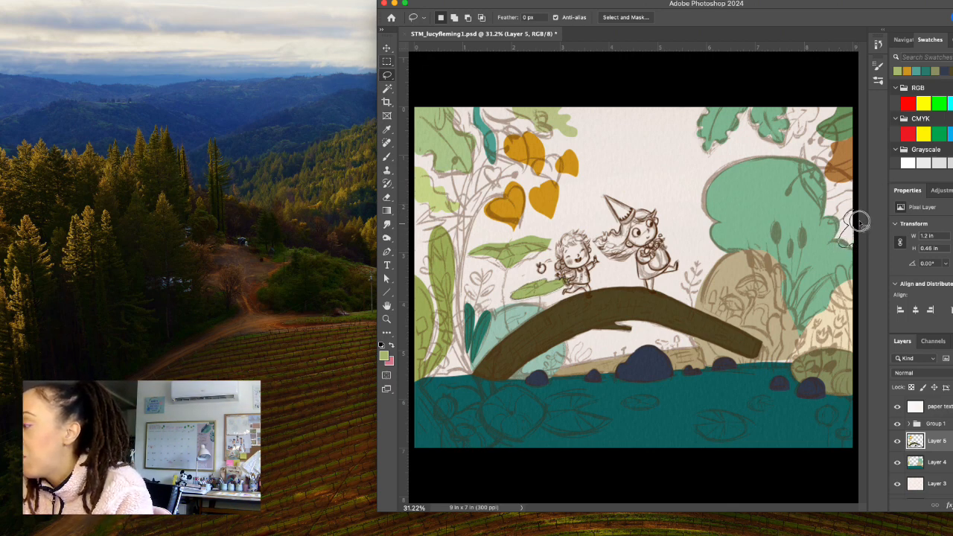
# Lasso a leaf about 0.31 by 0.78 in at the canvas's right edge, fill it with mid green #6b9463 and deselect.
pyautogui.moveTo(860, 222); pyautogui.dragTo(859, 209)
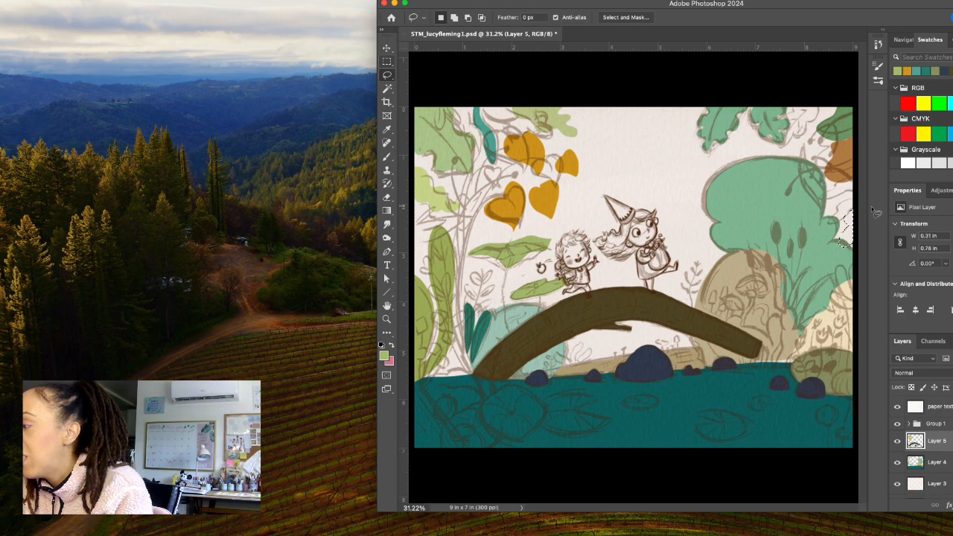
pyautogui.click(384, 356)
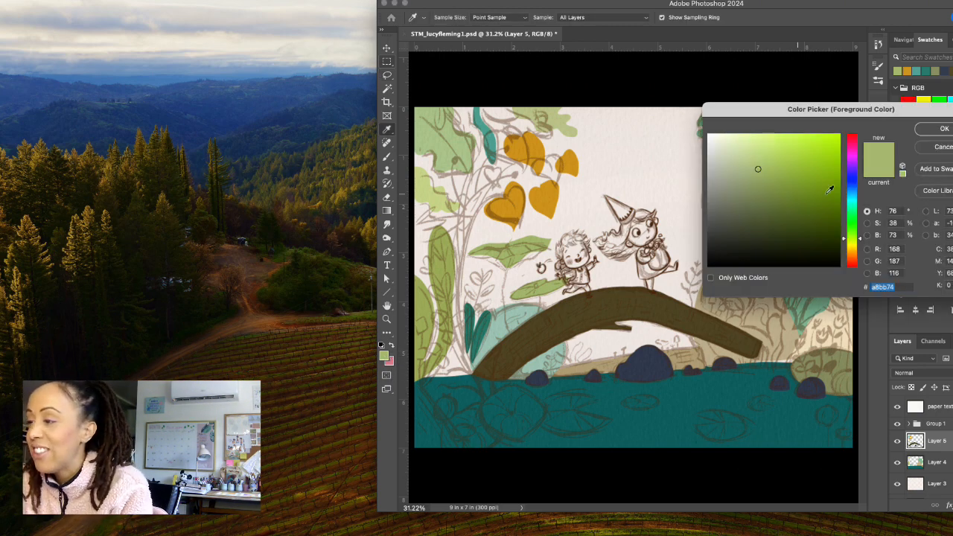
pyautogui.moveTo(845, 242); pyautogui.dragTo(845, 227)
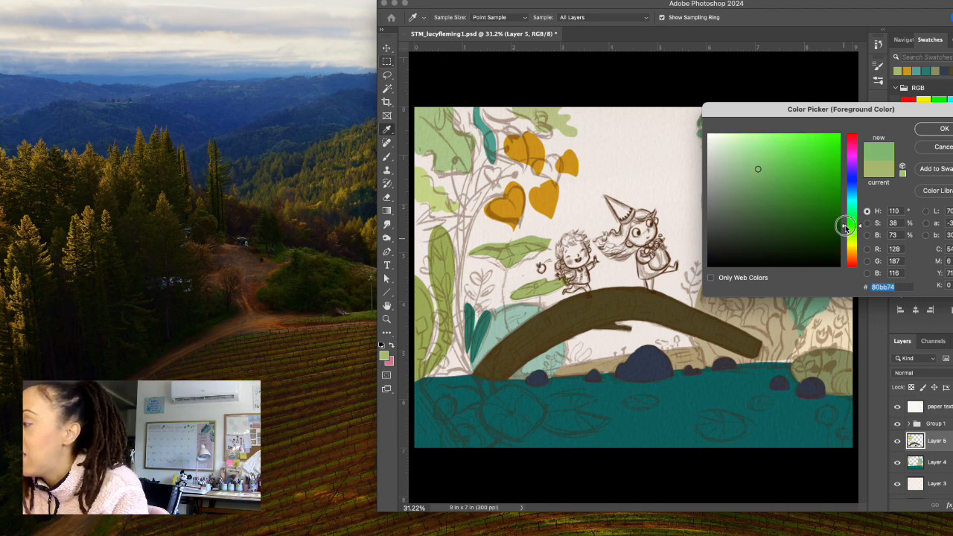
pyautogui.moveTo(753, 201); pyautogui.dragTo(753, 192)
pyautogui.click(934, 129)
pyautogui.press('l')
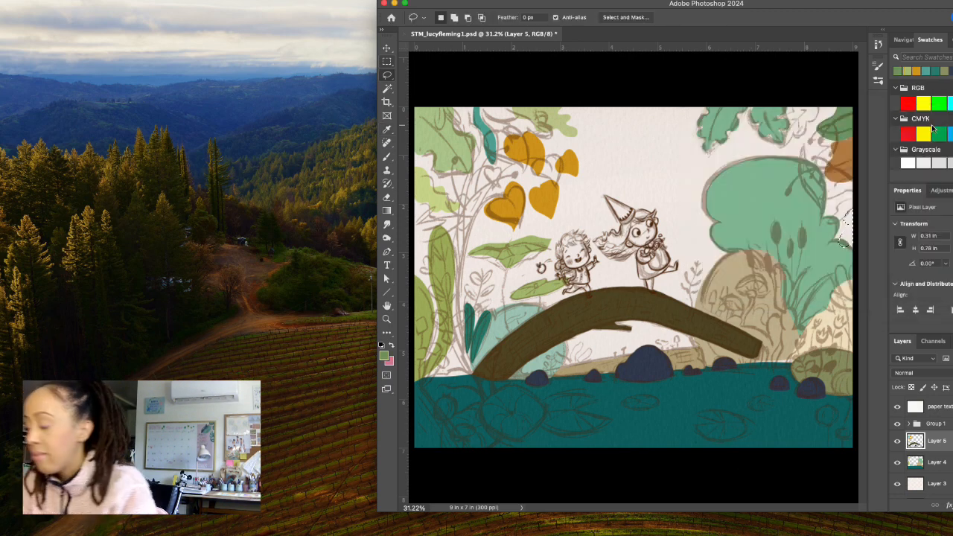
pyautogui.hotkey('alt', 'BackSpace')
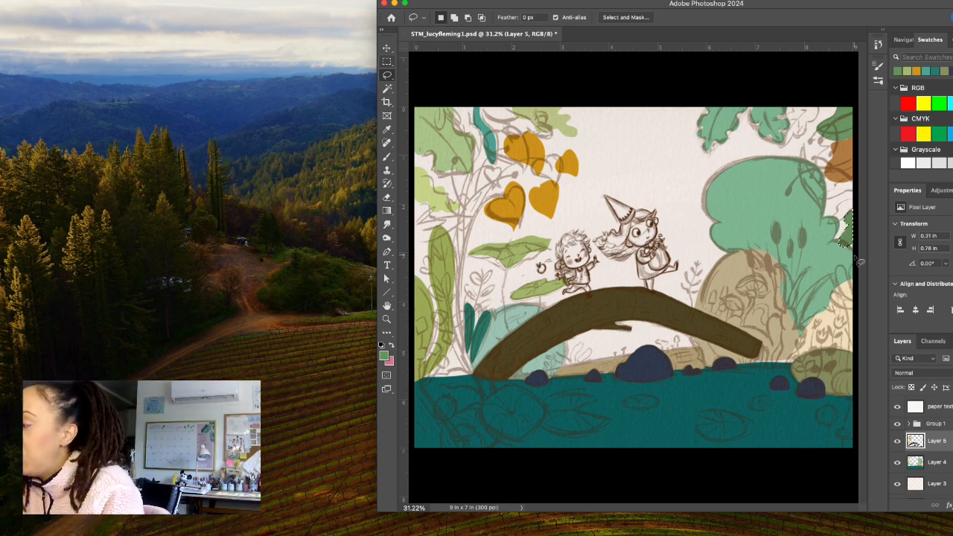
pyautogui.hotkey('ctrl', 'd')
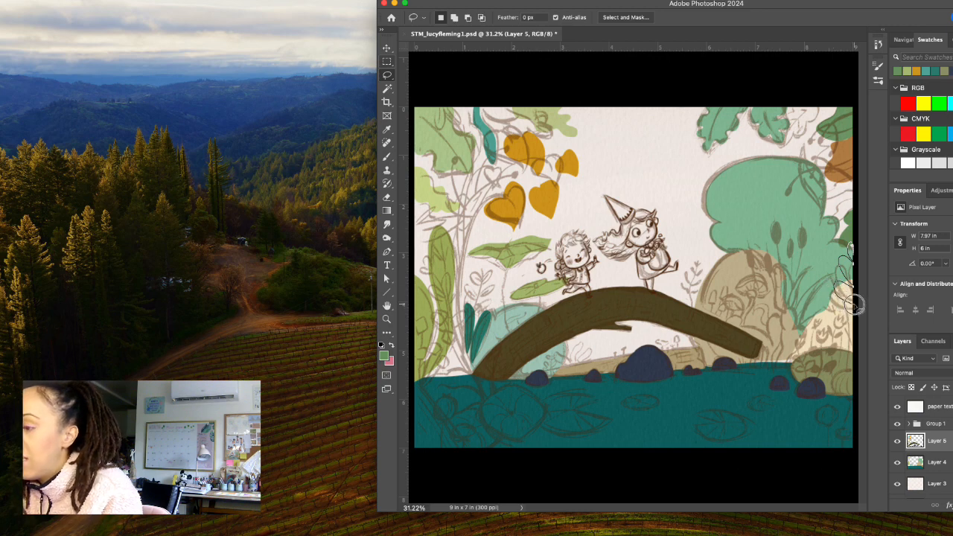
# Lasso the upright leaf sprig at the canvas's right edge above the cream bush, subtracting its lower part to leave about 0.31 by 1.17 in.
pyautogui.moveTo(855, 304); pyautogui.dragTo(846, 287)
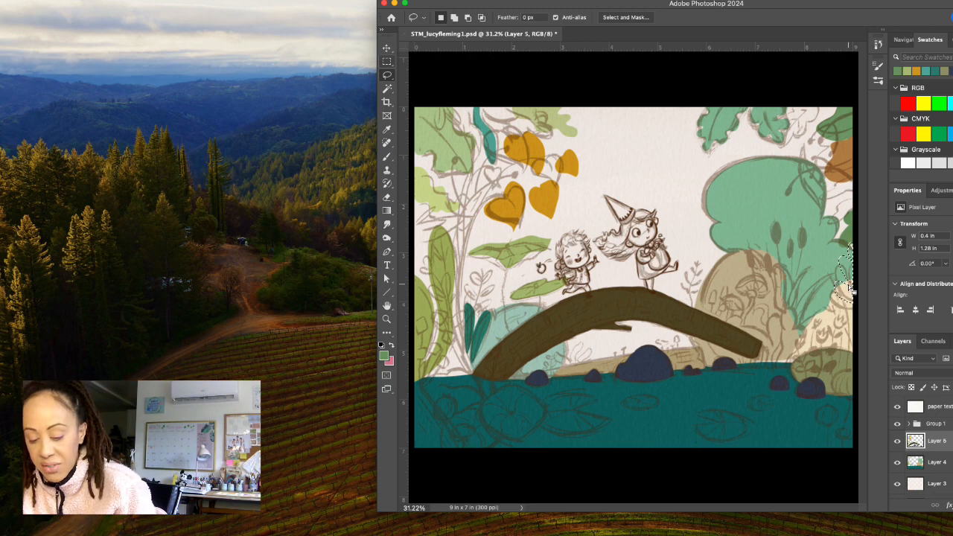
pyautogui.press('alt')
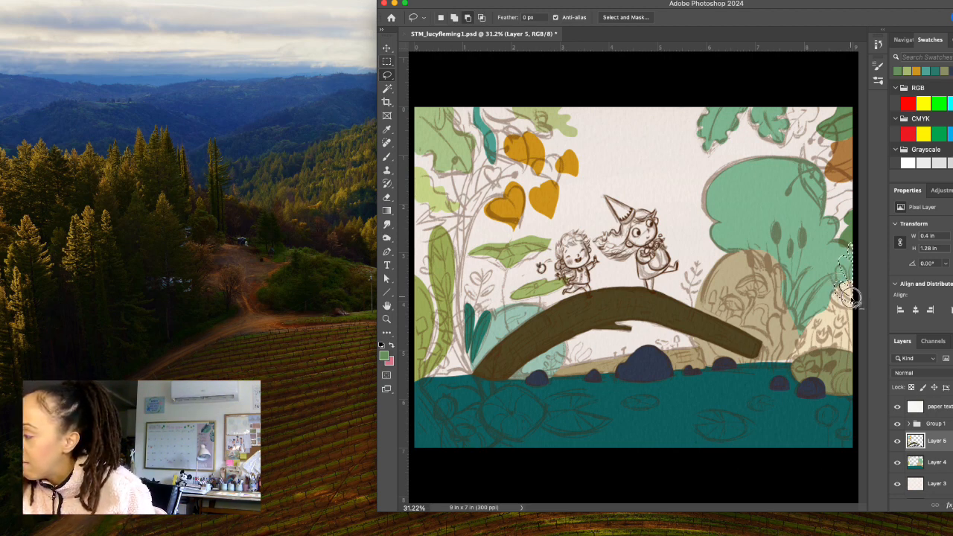
pyautogui.moveTo(849, 297)
pyautogui.mouseDown()
pyautogui.moveTo(856, 313)
pyautogui.moveTo(827, 298)
pyautogui.moveTo(822, 277)
pyautogui.mouseUp()
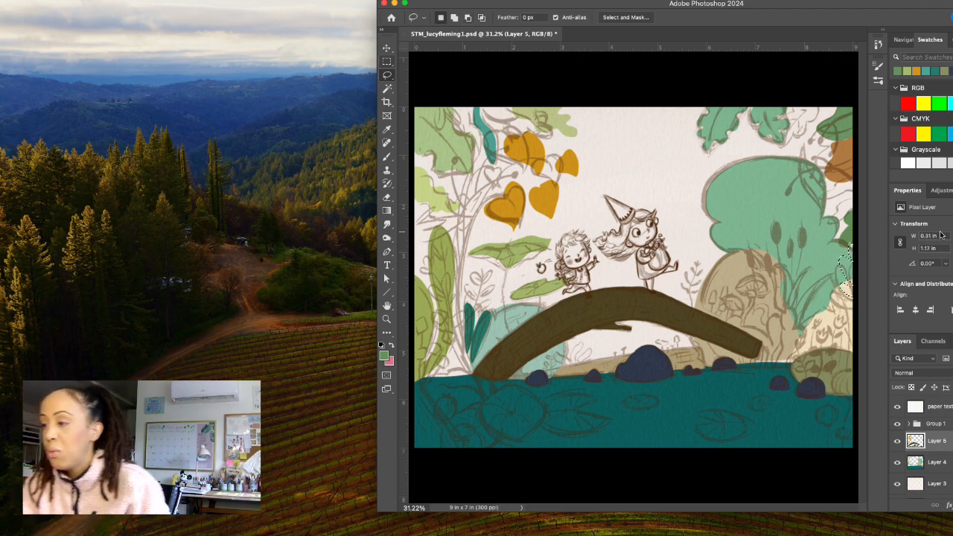
# Set the foreground colour to slate blue #637a94, fill the selected leaf sprig at the canvas's right edge with it and deselect.
pyautogui.click(385, 356)
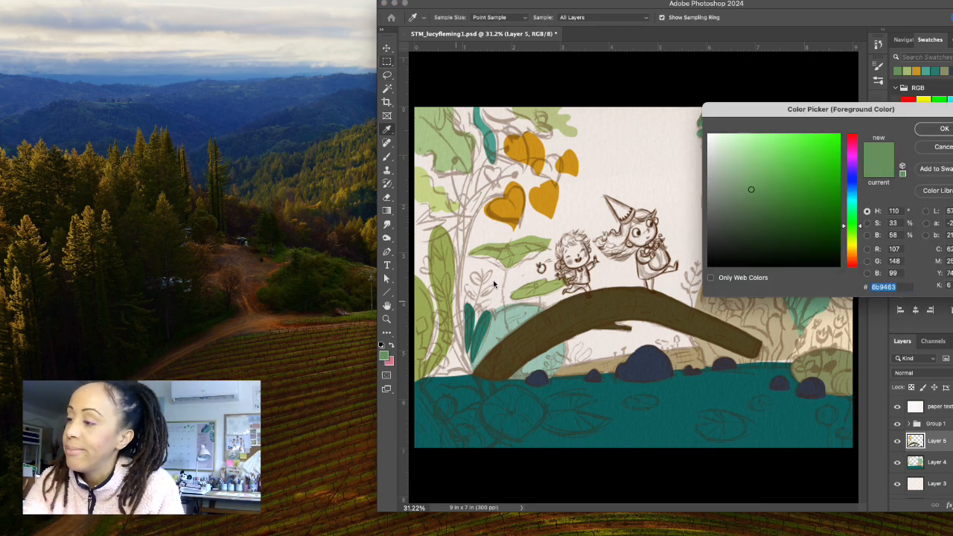
pyautogui.click(852, 190)
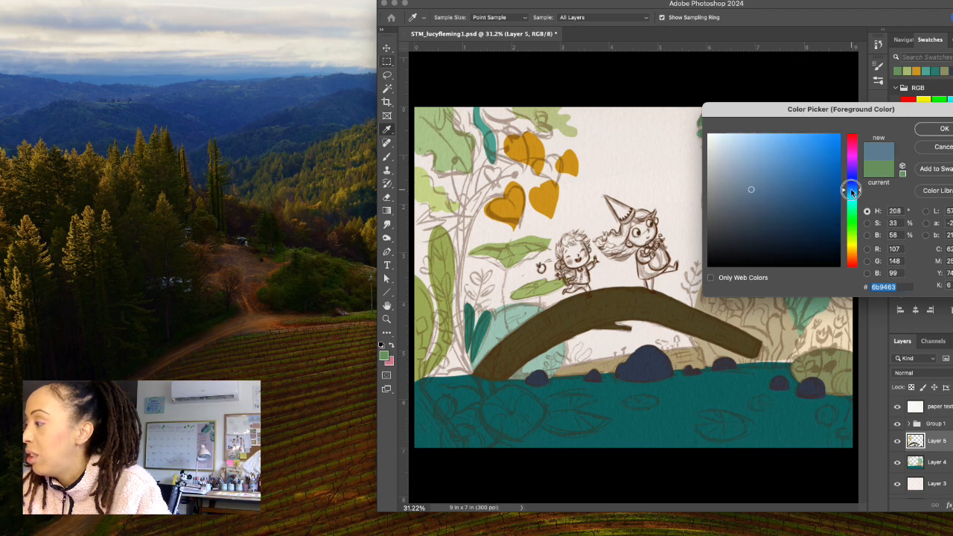
pyautogui.click(853, 188)
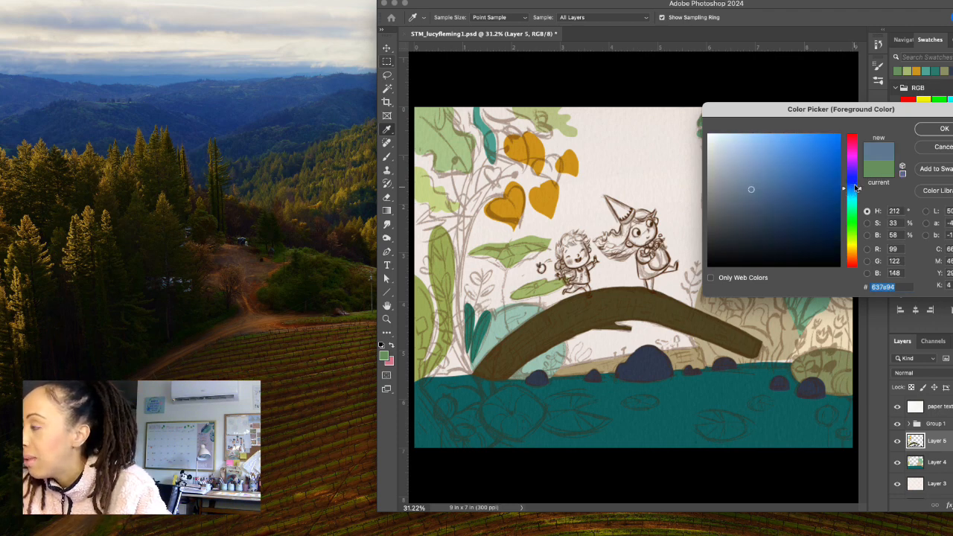
pyautogui.click(933, 129)
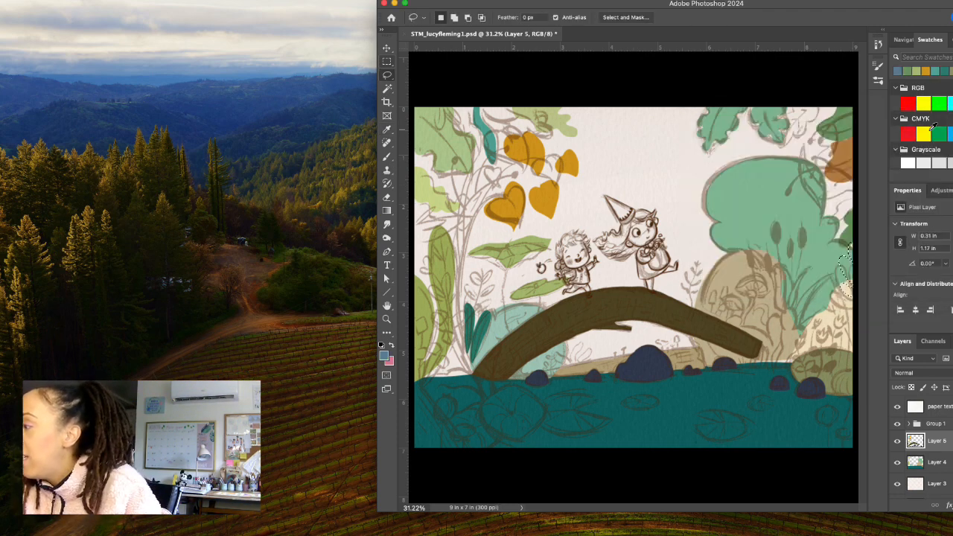
pyautogui.hotkey('alt', 'BackSpace')
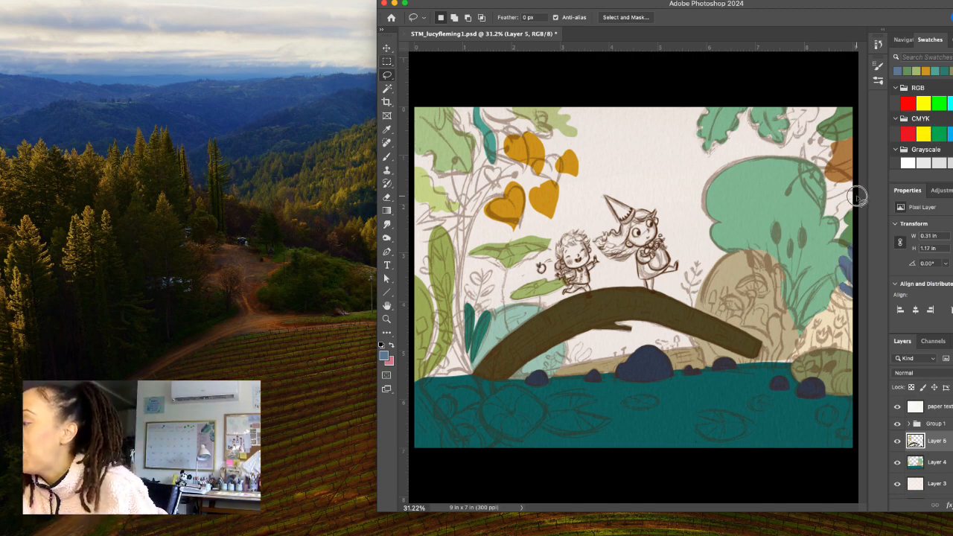
pyautogui.press('cmd+d')
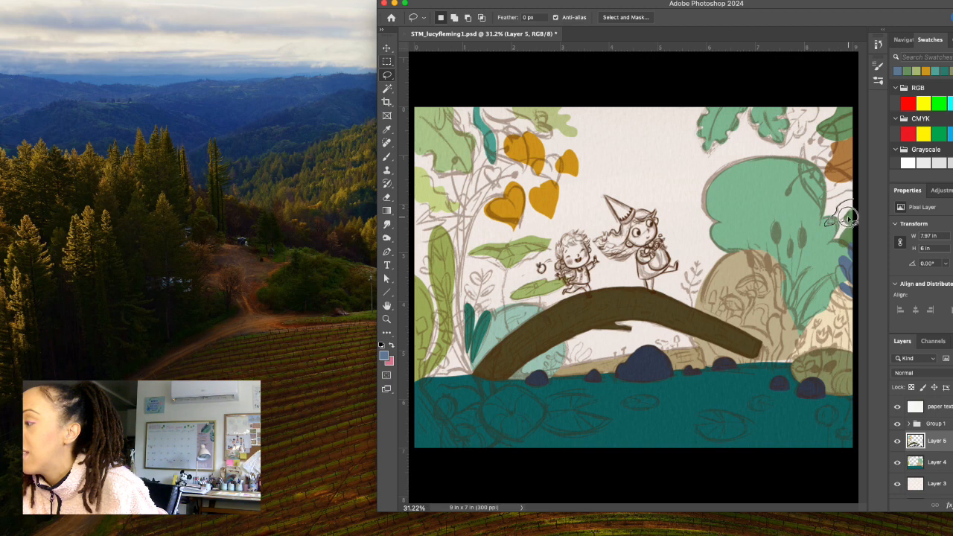
# Lasso the small leaf about 0.6 by 0.56 in above the blue sprig, fill it, and recolour it with teal #40757b.
pyautogui.moveTo(855, 208); pyautogui.dragTo(852, 212)
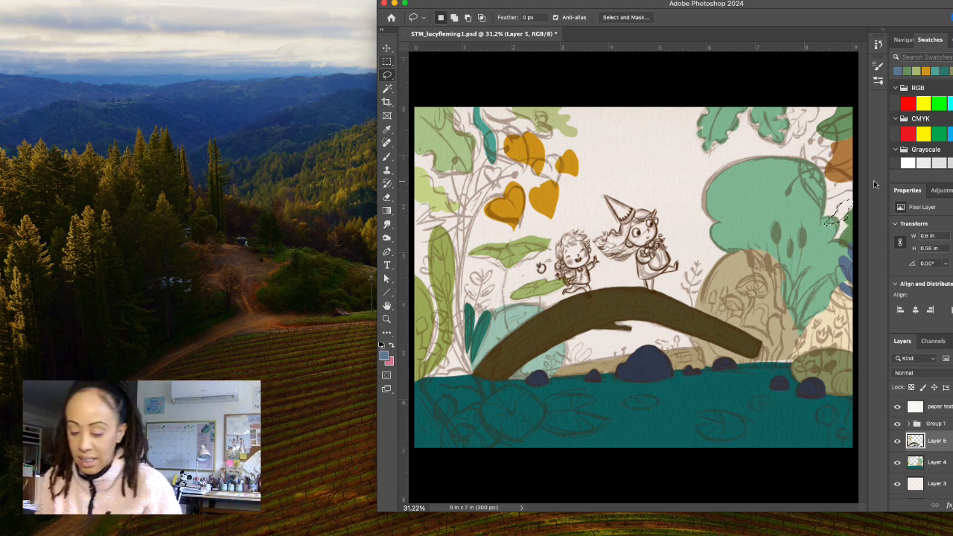
pyautogui.hotkey('alt', 'BackSpace')
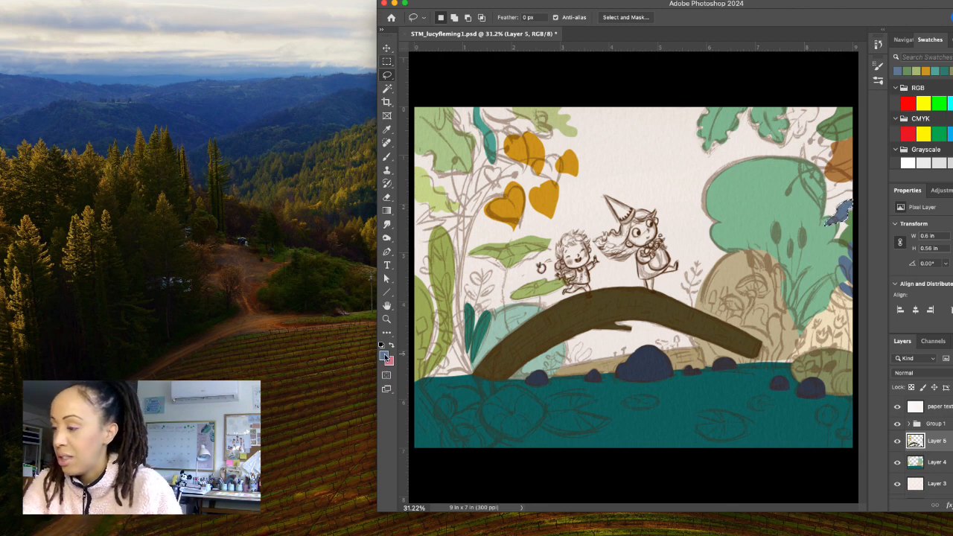
pyautogui.click(384, 356)
pyautogui.click(860, 195)
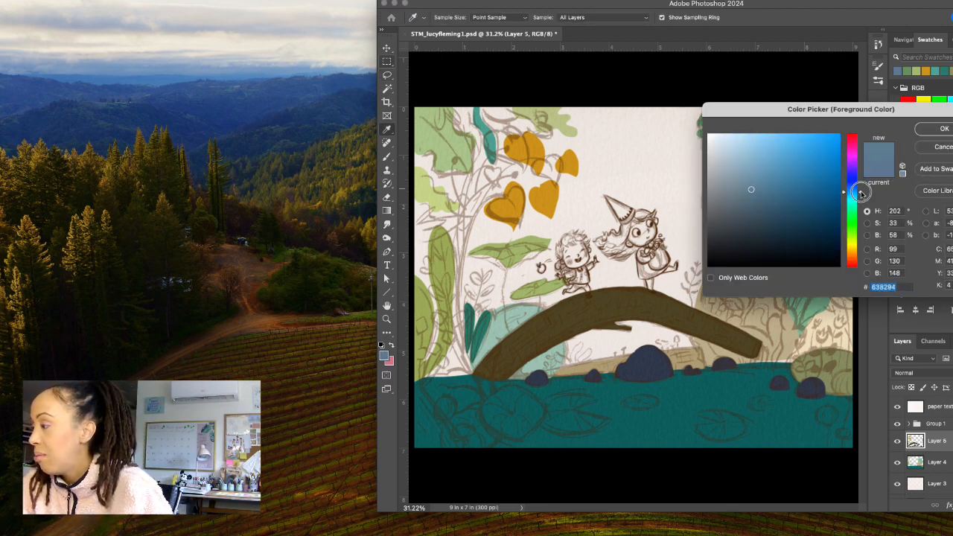
pyautogui.moveTo(861, 195); pyautogui.dragTo(860, 198)
pyautogui.click(770, 202)
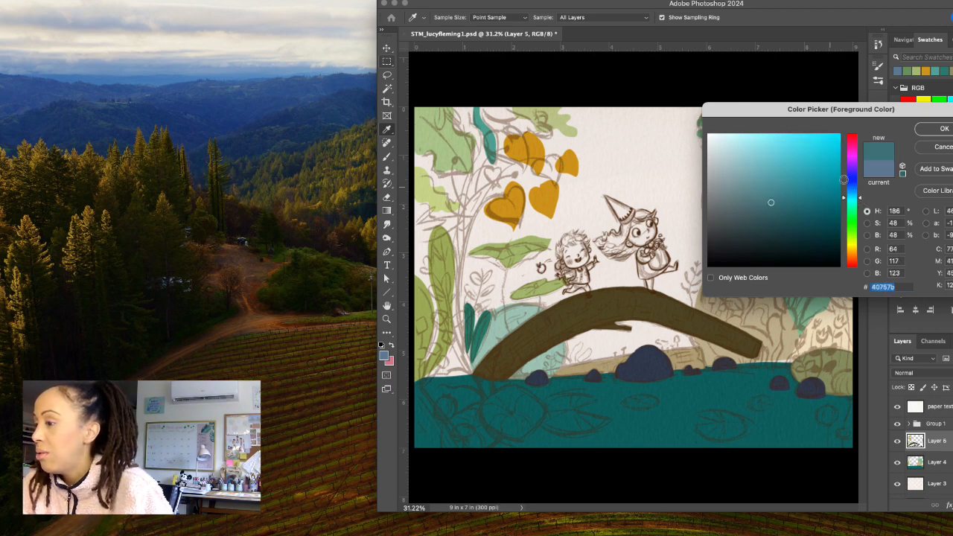
pyautogui.click(939, 129)
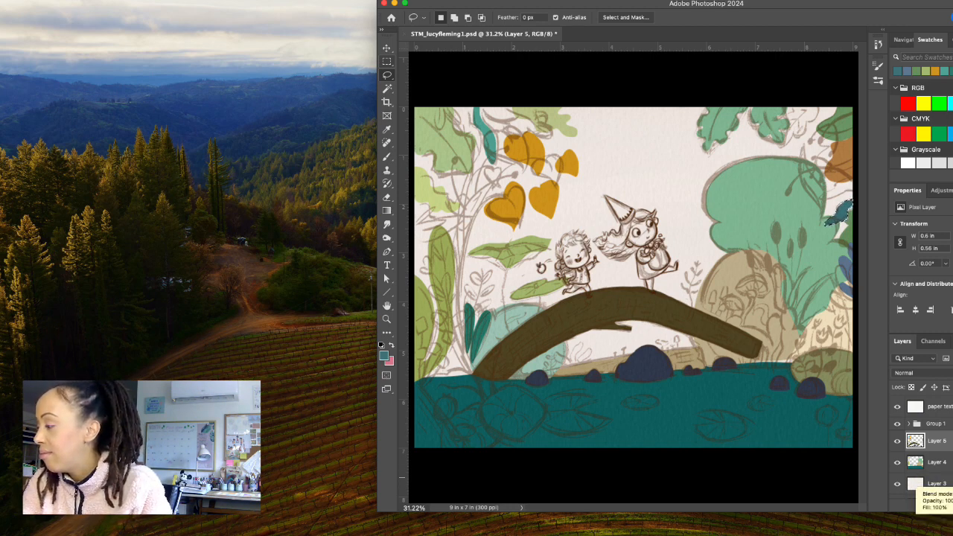
# Add a new layer directly above Layer 3, beneath the existing foliage layers.
pyautogui.click(931, 483)
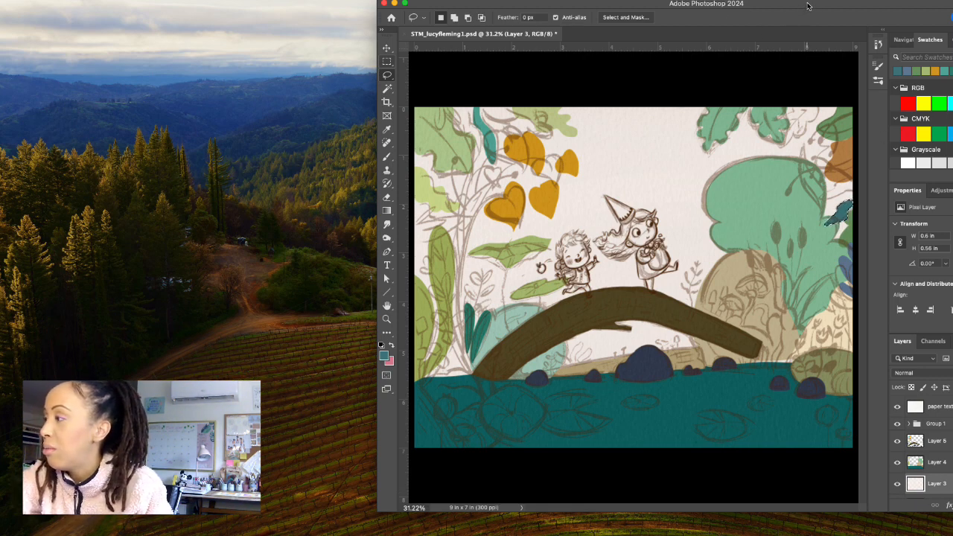
pyautogui.moveTo(808, 6); pyautogui.dragTo(753, 6)
pyautogui.click(949, 506)
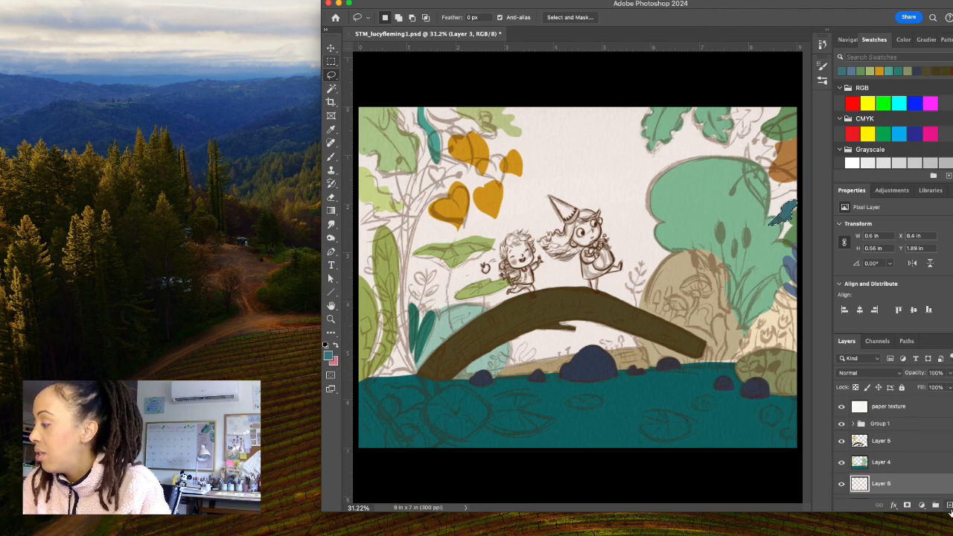
pyautogui.moveTo(634, 7); pyautogui.dragTo(688, 3)
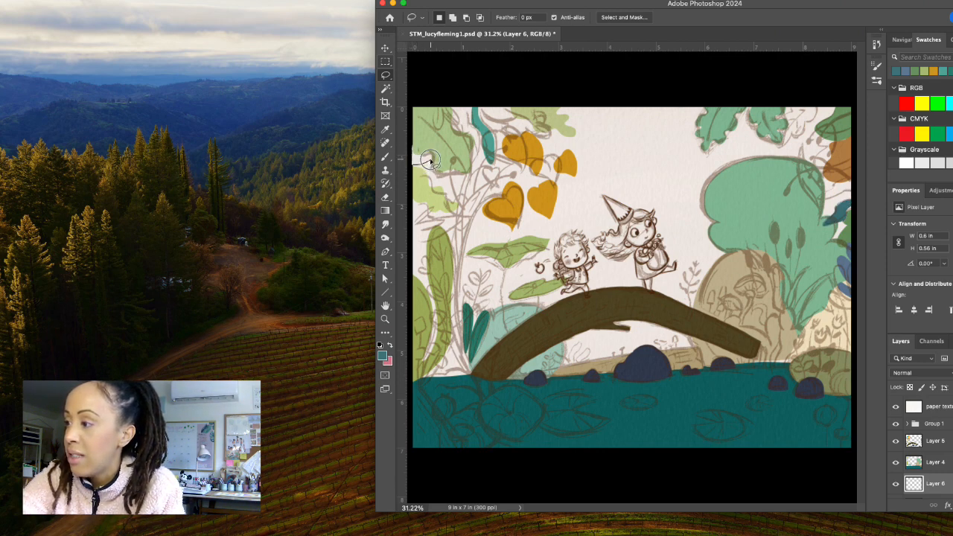
# Lasso an area about 0.53 by 0.58 in behind the upper foliage at the canvas's left edge and fill it with grey-blue #637783.
pyautogui.moveTo(430, 160)
pyautogui.mouseDown()
pyautogui.moveTo(437, 155)
pyautogui.moveTo(417, 137)
pyautogui.mouseUp()
pyautogui.click(383, 357)
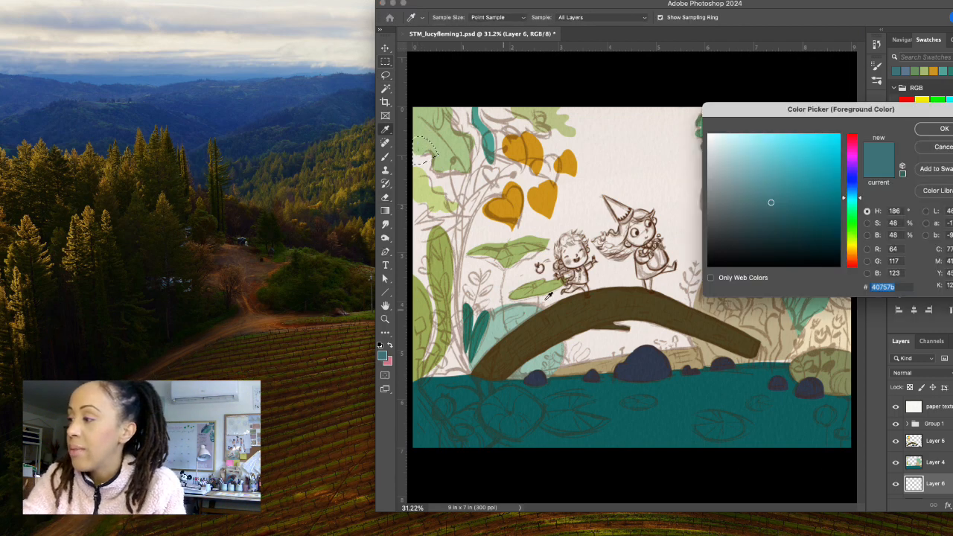
pyautogui.moveTo(750, 180)
pyautogui.mouseDown()
pyautogui.moveTo(738, 186)
pyautogui.moveTo(740, 198)
pyautogui.mouseUp()
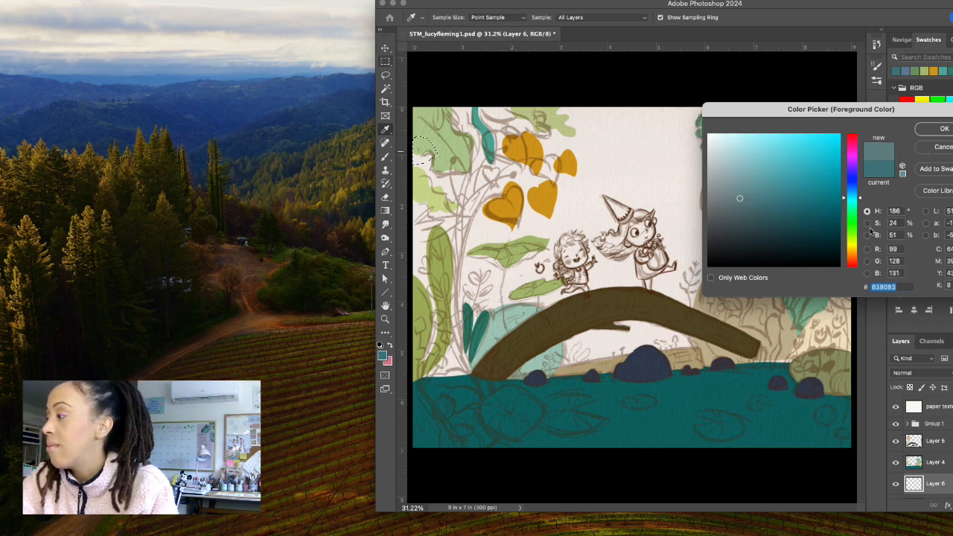
pyautogui.moveTo(859, 198); pyautogui.dragTo(860, 191)
pyautogui.click(939, 131)
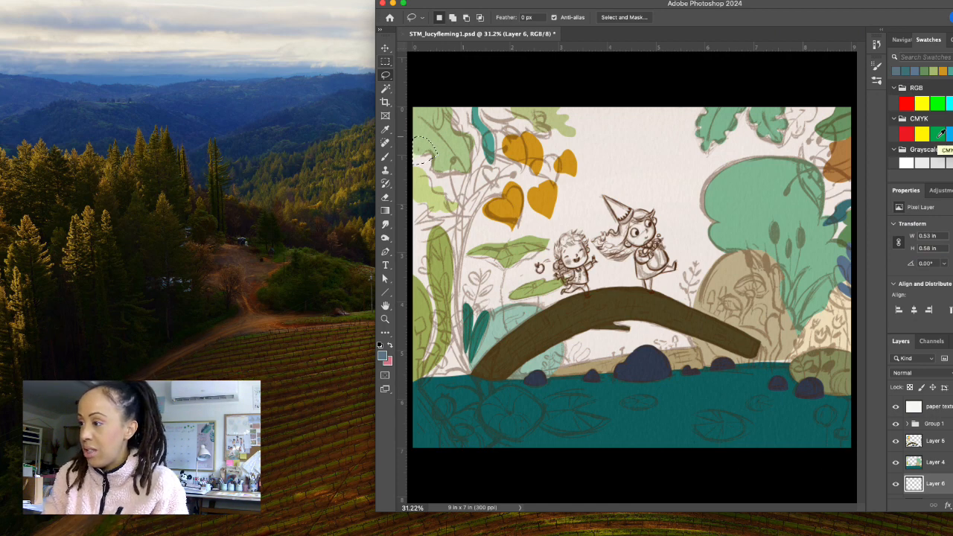
pyautogui.hotkey('alt', 'BackSpace')
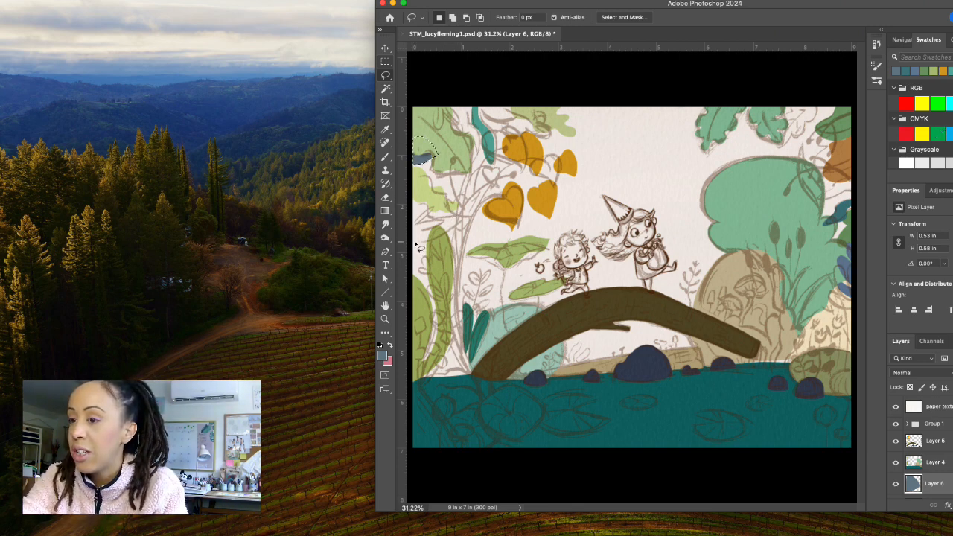
# Lasso the leaf cluster about 1.19 by 1.21 in at the canvas's left edge above the tall green leaf and fill it with peach #dfb086.
pyautogui.moveTo(414, 245); pyautogui.dragTo(455, 222)
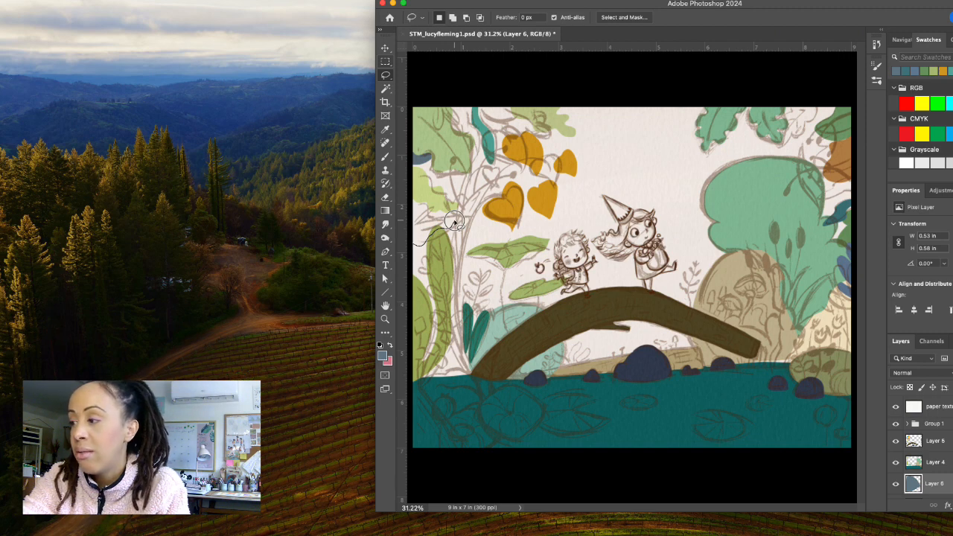
pyautogui.moveTo(454, 222)
pyautogui.mouseDown()
pyautogui.moveTo(468, 210)
pyautogui.moveTo(467, 189)
pyautogui.moveTo(429, 205)
pyautogui.moveTo(408, 203)
pyautogui.moveTo(408, 249)
pyautogui.mouseUp()
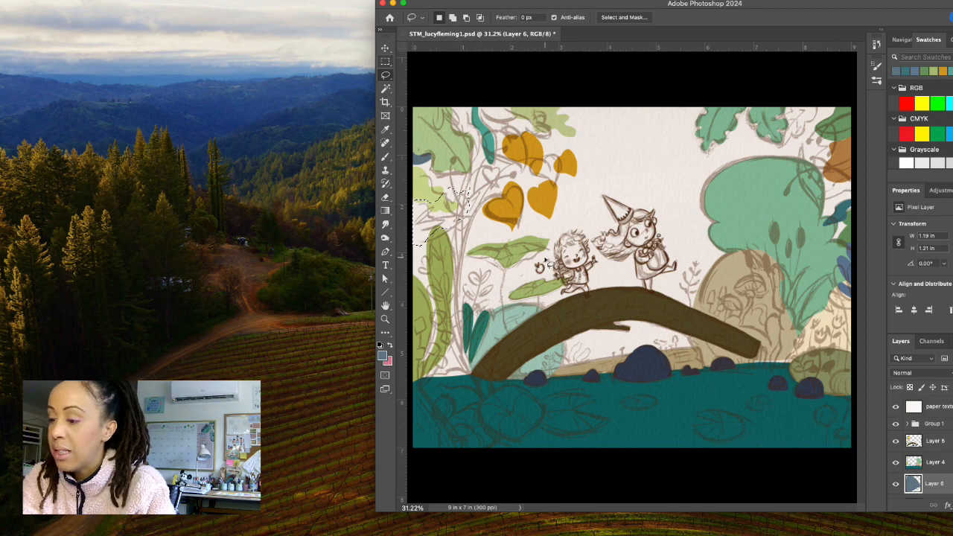
pyautogui.click(382, 356)
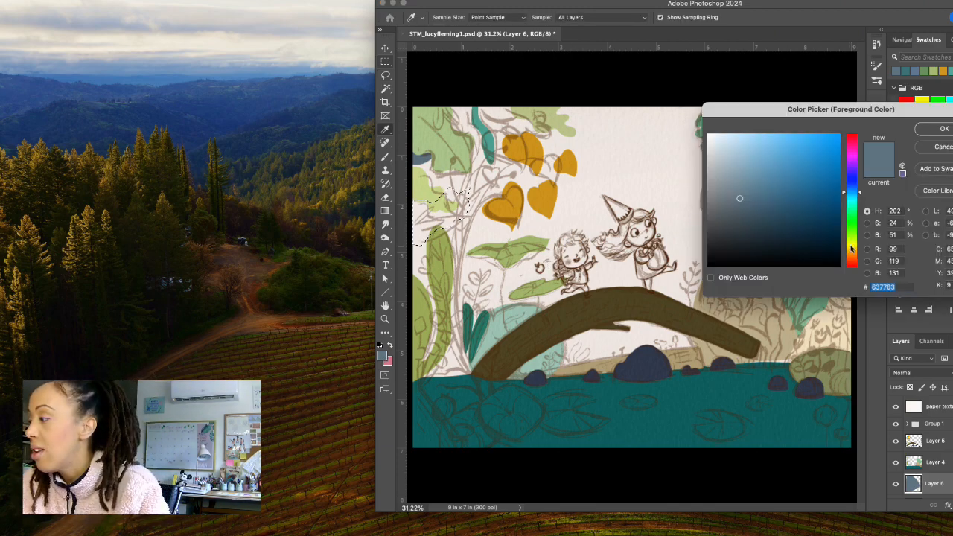
pyautogui.click(853, 248)
pyautogui.moveTo(853, 248); pyautogui.dragTo(852, 254)
pyautogui.moveTo(771, 152); pyautogui.dragTo(769, 156)
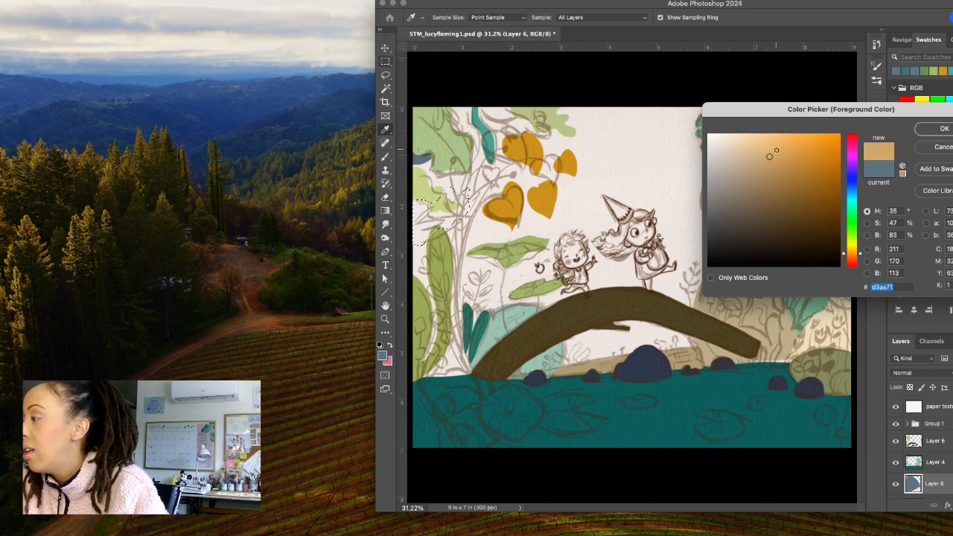
pyautogui.click(862, 256)
pyautogui.moveTo(861, 256); pyautogui.dragTo(866, 254)
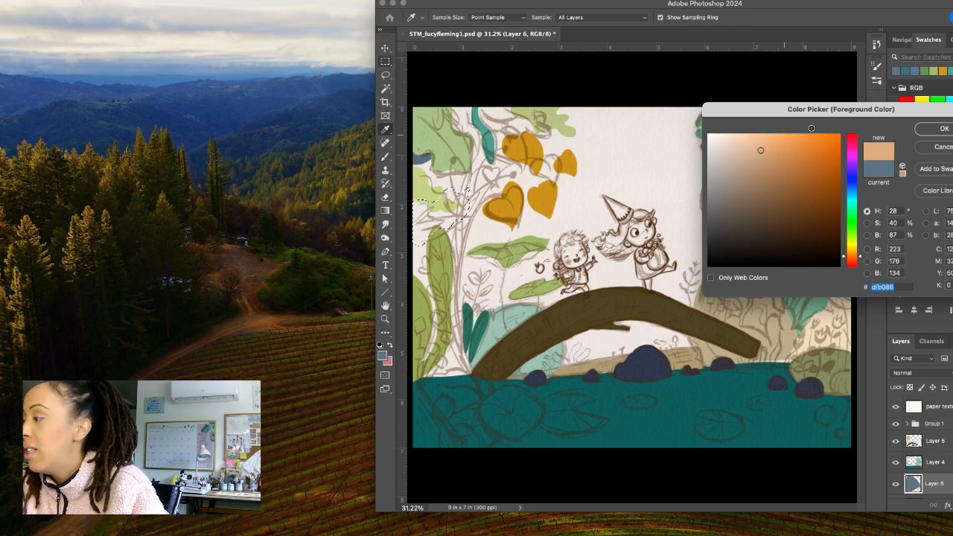
pyautogui.click(945, 128)
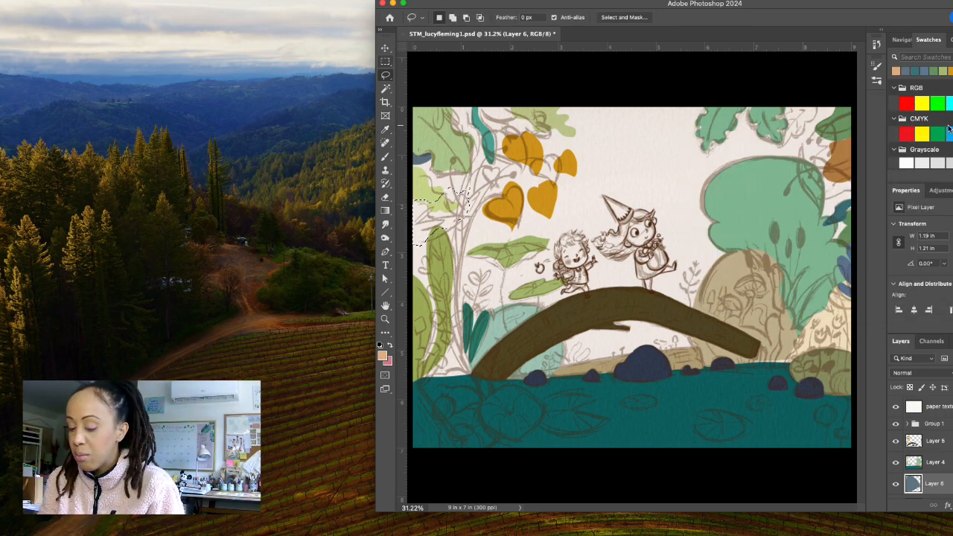
pyautogui.hotkey('alt', 'BackSpace')
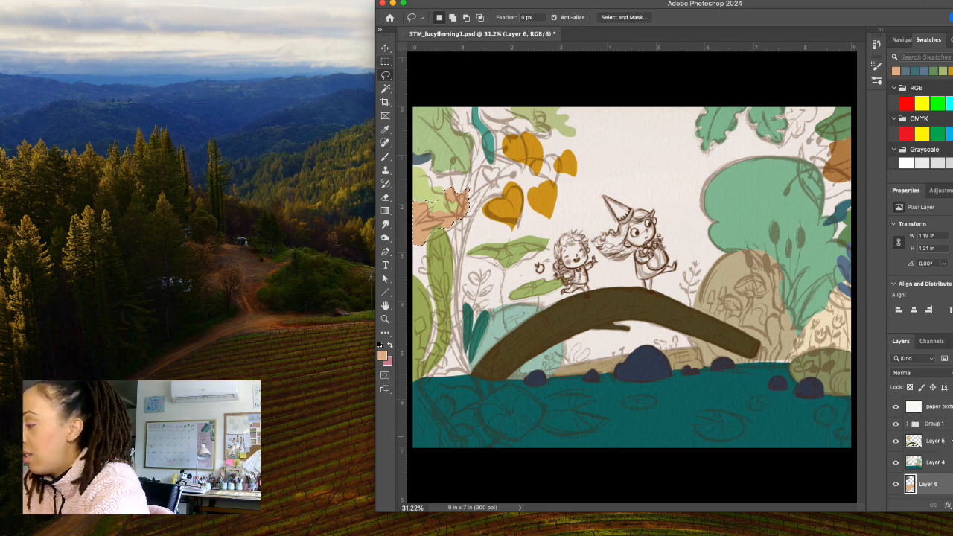
# Add a new layer with the default settings directly above Layer 5.
pyautogui.click(934, 441)
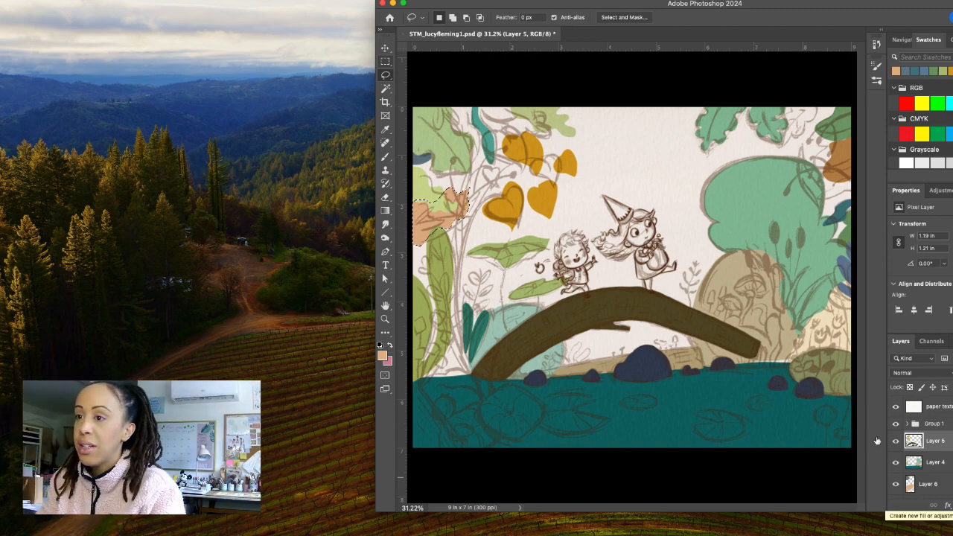
pyautogui.click(186, 1)
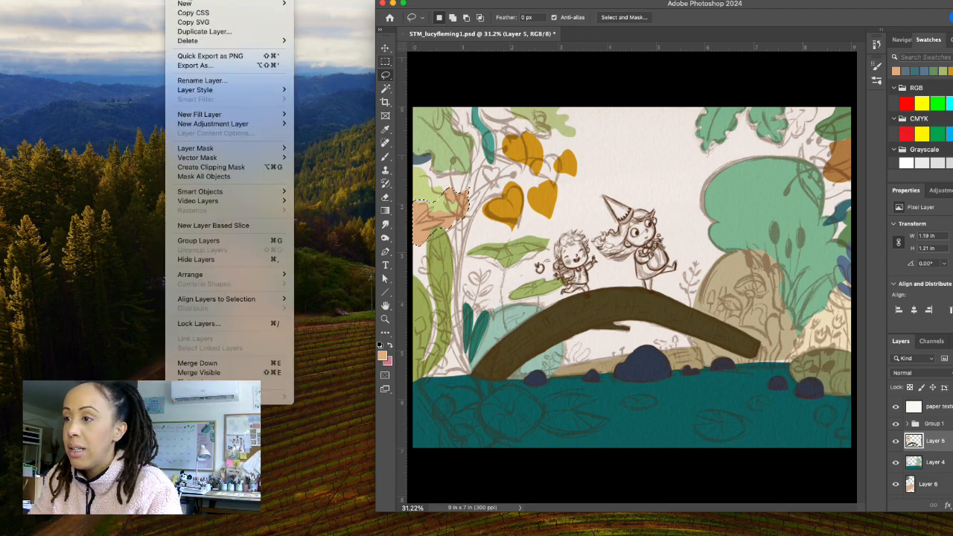
pyautogui.moveTo(193, 4)
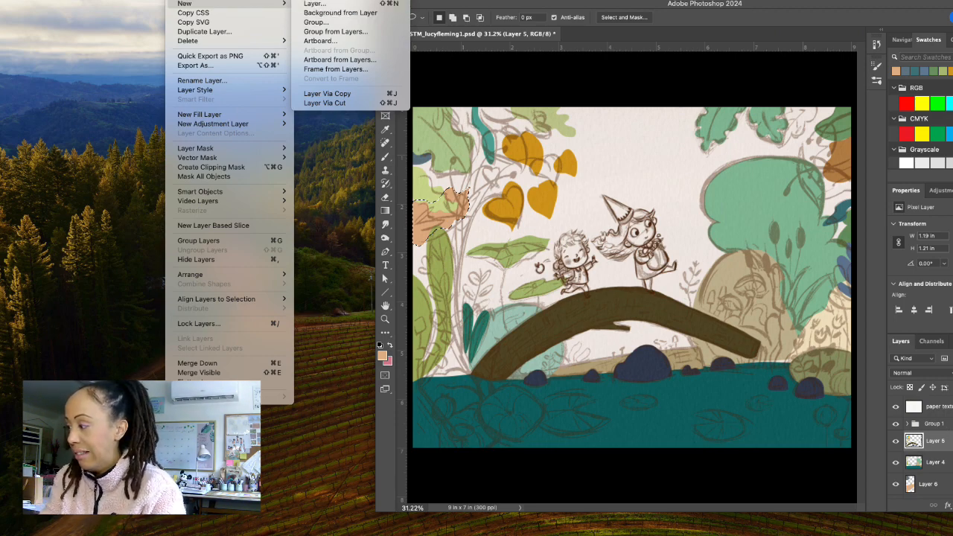
pyautogui.click(951, 440)
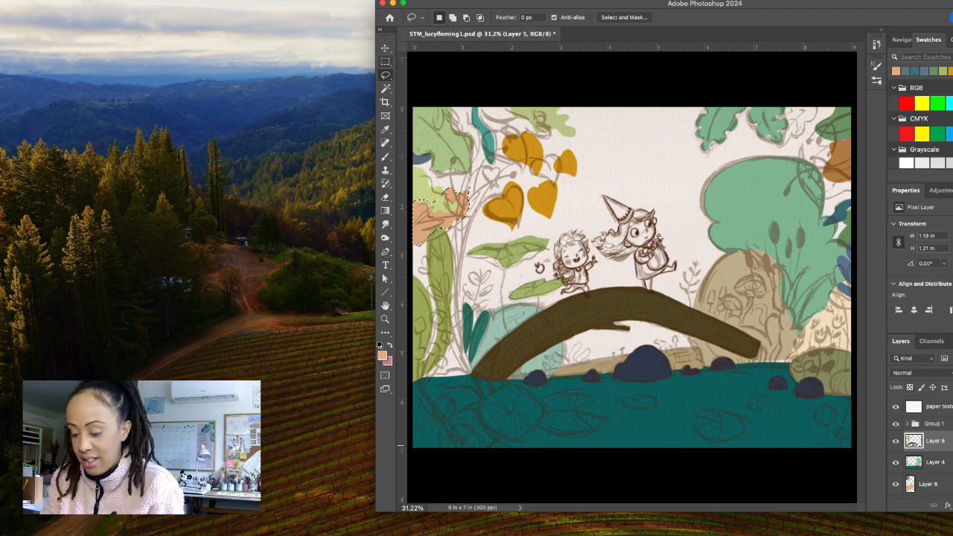
pyautogui.press('super+shift+n')
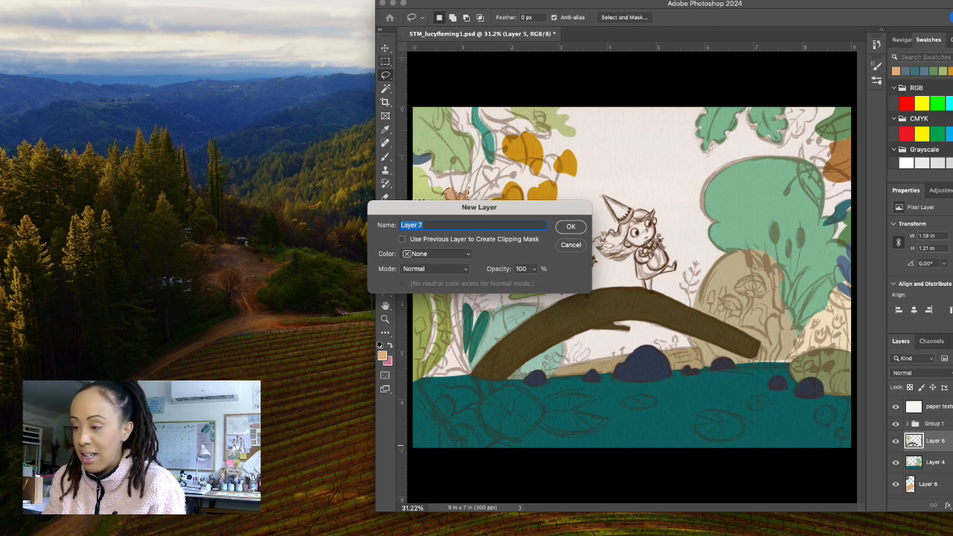
pyautogui.click(571, 227)
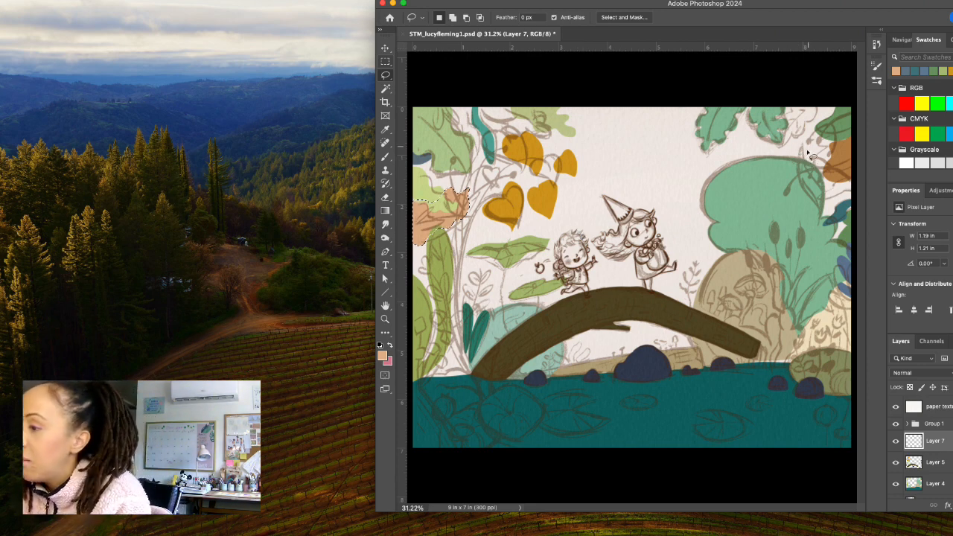
# Lasso the hanging leaf over the round green bush, extending the selection at its tip to about 0.73 by 1.83 in, and fill it with peach.
pyautogui.moveTo(802, 146)
pyautogui.mouseDown()
pyautogui.moveTo(810, 195)
pyautogui.moveTo(827, 214)
pyautogui.moveTo(833, 187)
pyautogui.moveTo(803, 146)
pyautogui.mouseUp()
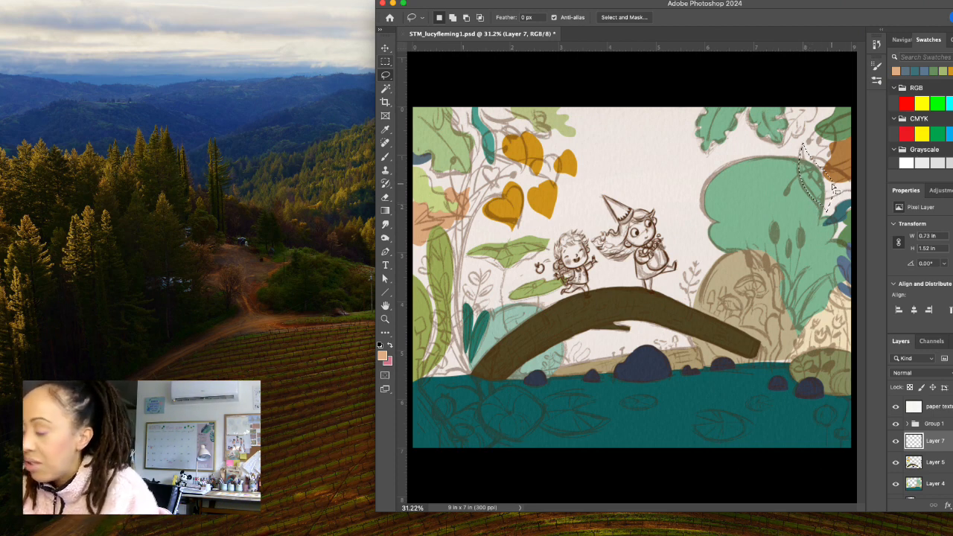
pyautogui.press('shift')
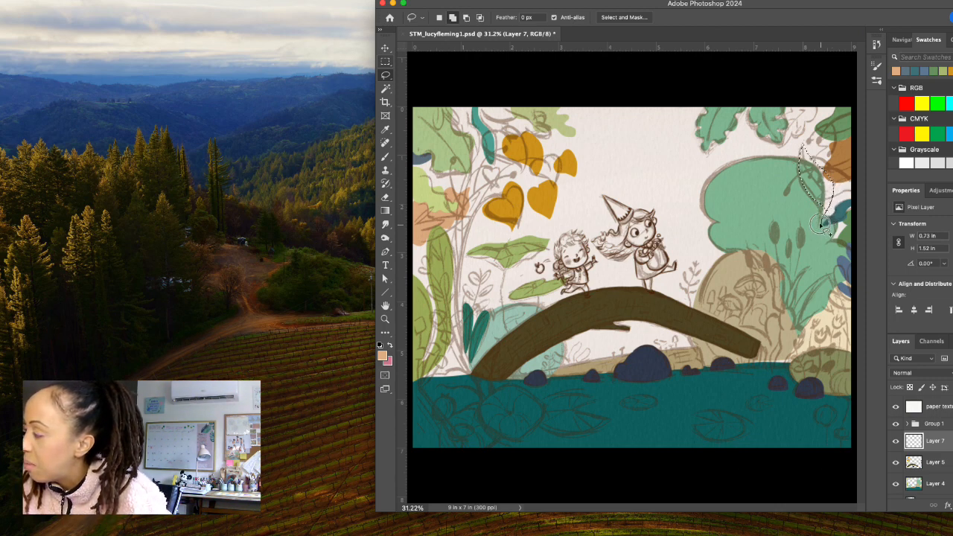
pyautogui.moveTo(806, 175); pyautogui.dragTo(829, 173)
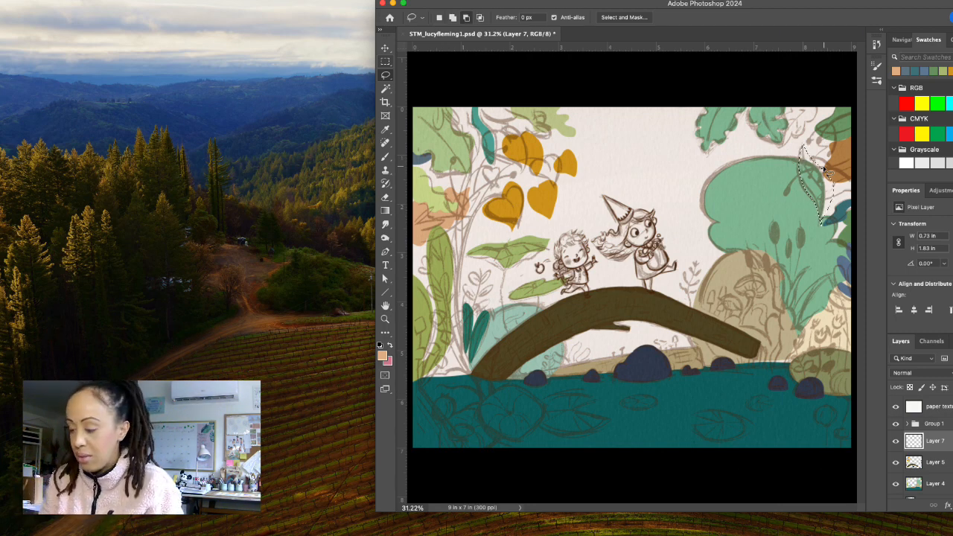
pyautogui.hotkey('alt', 'BackSpace')
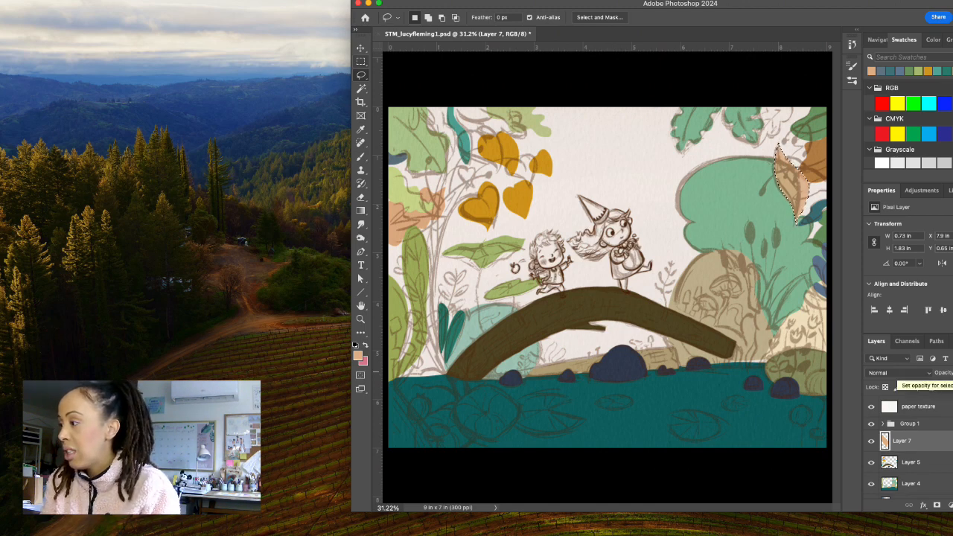
# Lasso an area about 0.66 by 0.59 in over the orange leaf at the canvas's right edge and fill it with peach.
pyautogui.moveTo(577, 11); pyautogui.dragTo(624, 2)
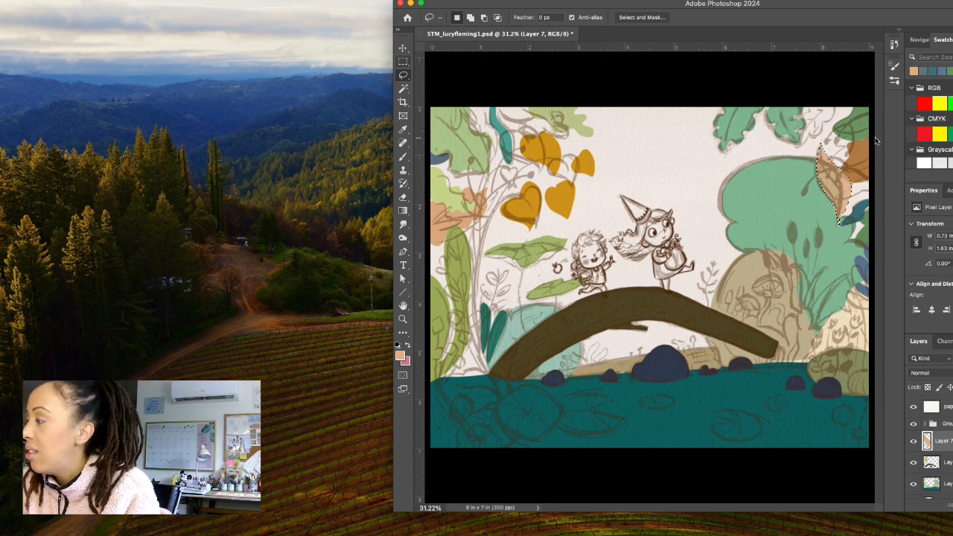
pyautogui.moveTo(874, 135)
pyautogui.mouseDown()
pyautogui.moveTo(847, 140)
pyautogui.moveTo(830, 158)
pyautogui.moveTo(845, 172)
pyautogui.moveTo(879, 172)
pyautogui.moveTo(891, 143)
pyautogui.mouseUp()
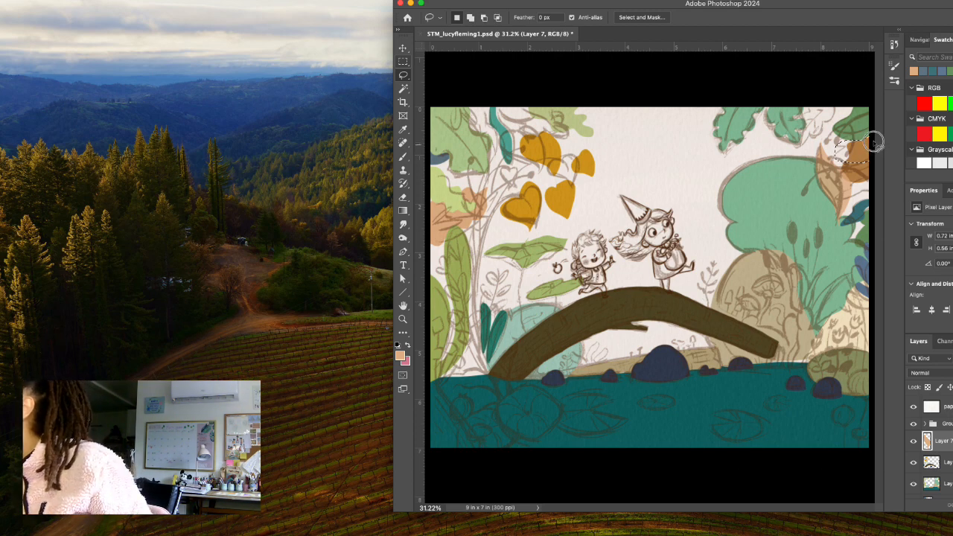
pyautogui.click(539, 186)
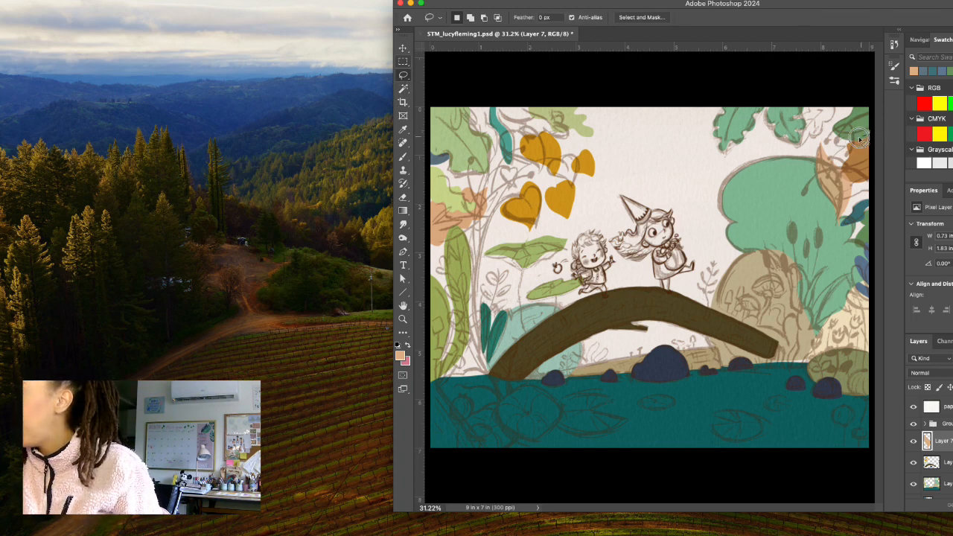
pyautogui.moveTo(860, 139)
pyautogui.mouseDown()
pyautogui.moveTo(837, 151)
pyautogui.moveTo(839, 160)
pyautogui.moveTo(864, 161)
pyautogui.moveTo(887, 138)
pyautogui.mouseUp()
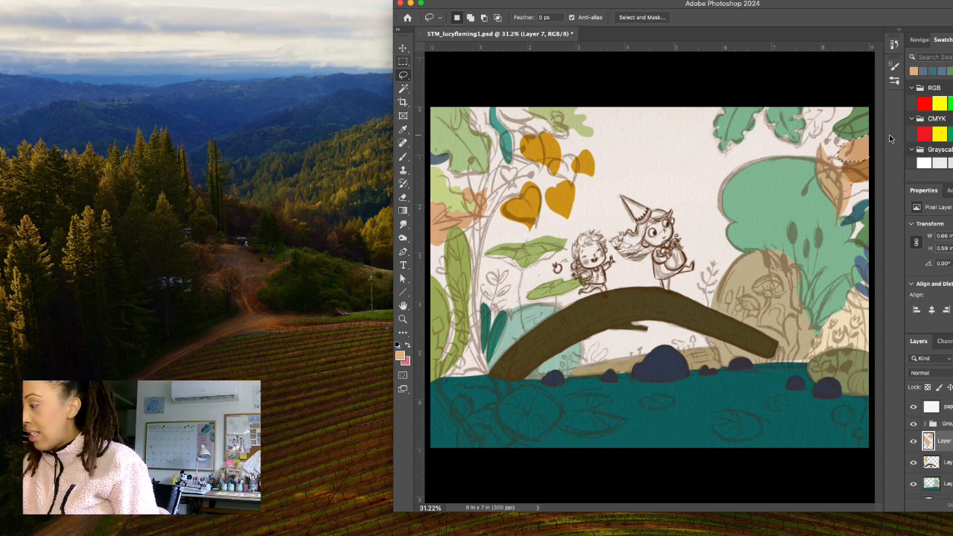
# Hide and show Layer 5 again to check which shapes it holds.
pyautogui.click(915, 464)
pyautogui.click(915, 463)
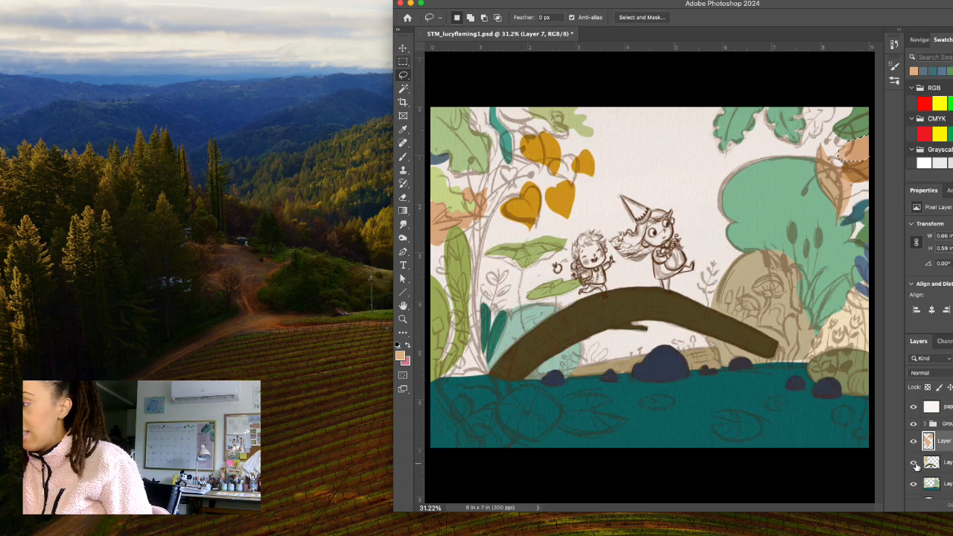
pyautogui.click(915, 463)
pyautogui.click(915, 463)
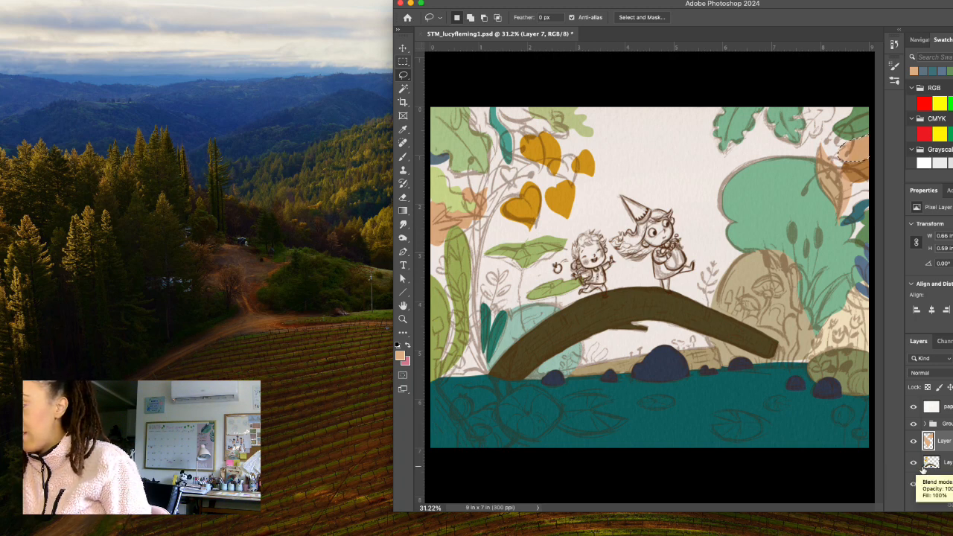
pyautogui.moveTo(891, 10); pyautogui.dragTo(860, 24)
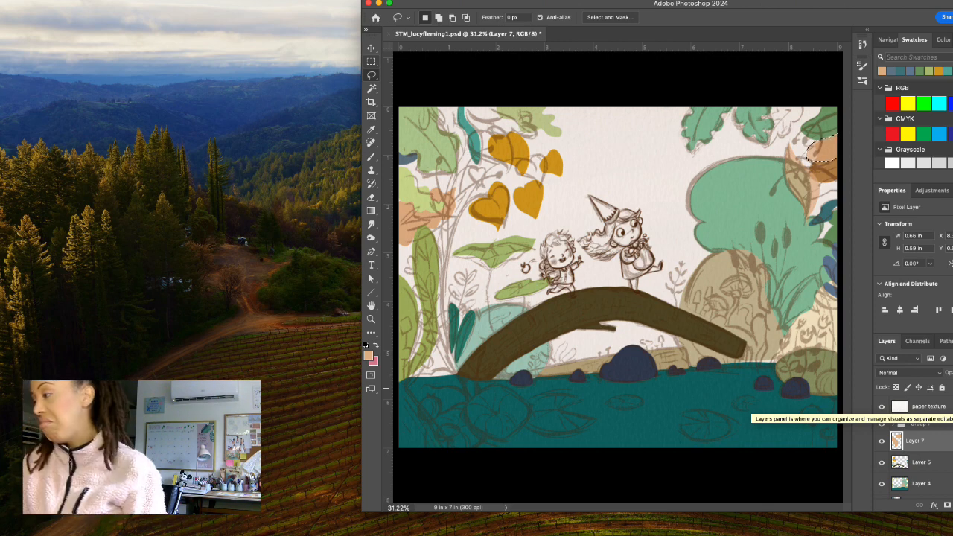
pyautogui.moveTo(791, 6); pyautogui.dragTo(827, 7)
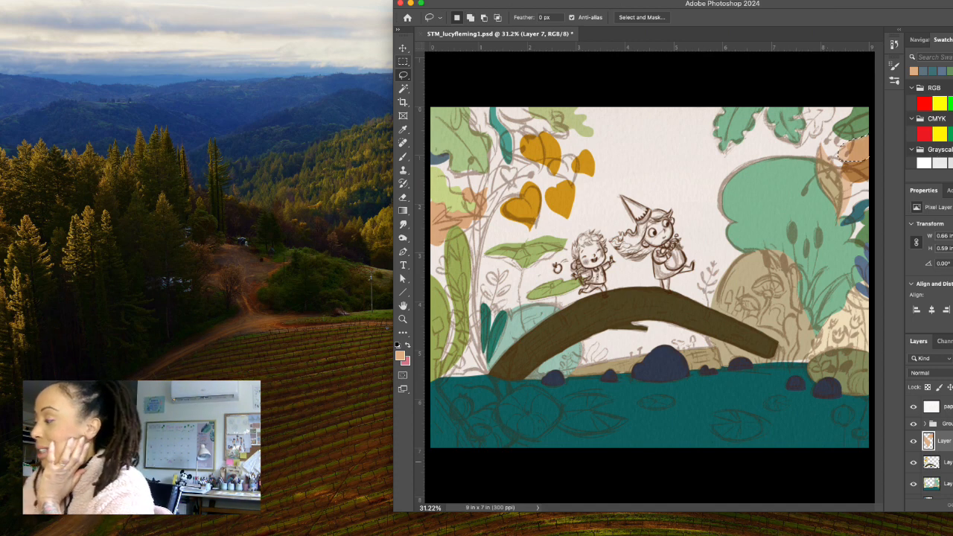
# Select Layer 5 and lasso the rounded shape at the canvas's right edge by the waterline, about 0.44 by 0.57 in.
pyautogui.click(949, 462)
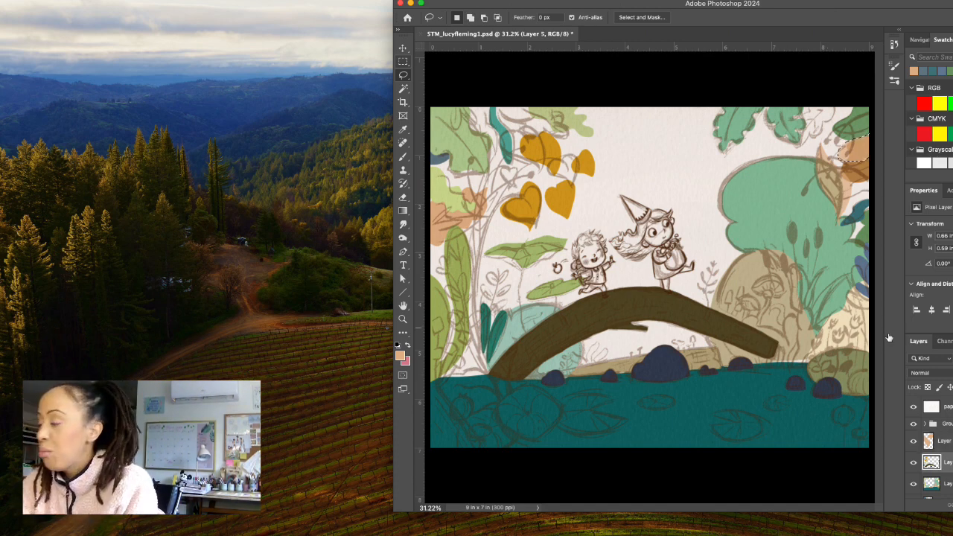
pyautogui.click(864, 371)
pyautogui.moveTo(865, 370)
pyautogui.mouseDown()
pyautogui.moveTo(849, 387)
pyautogui.moveTo(869, 395)
pyautogui.moveTo(874, 376)
pyautogui.moveTo(859, 373)
pyautogui.mouseUp()
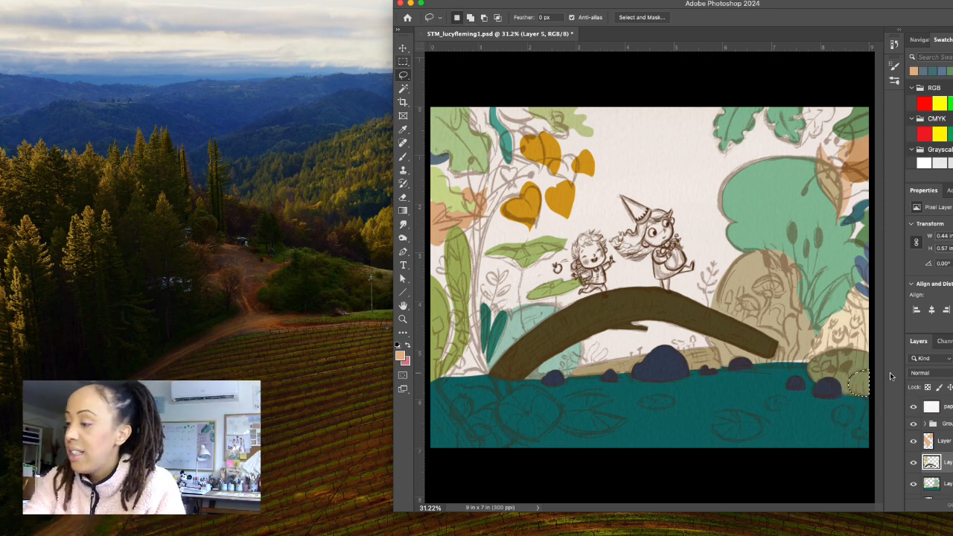
# Set the foreground colour to pale yellow #f5f0b7.
pyautogui.click(400, 356)
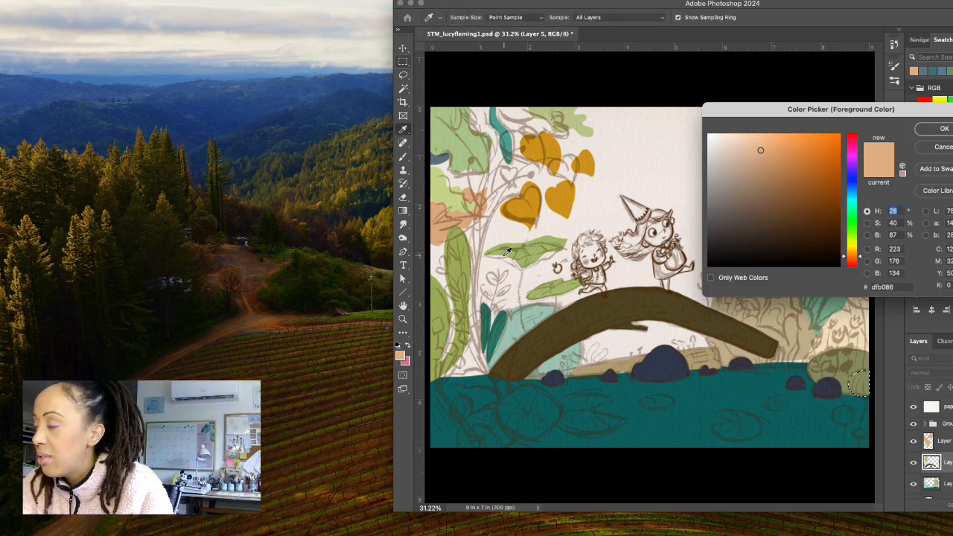
pyautogui.click(853, 247)
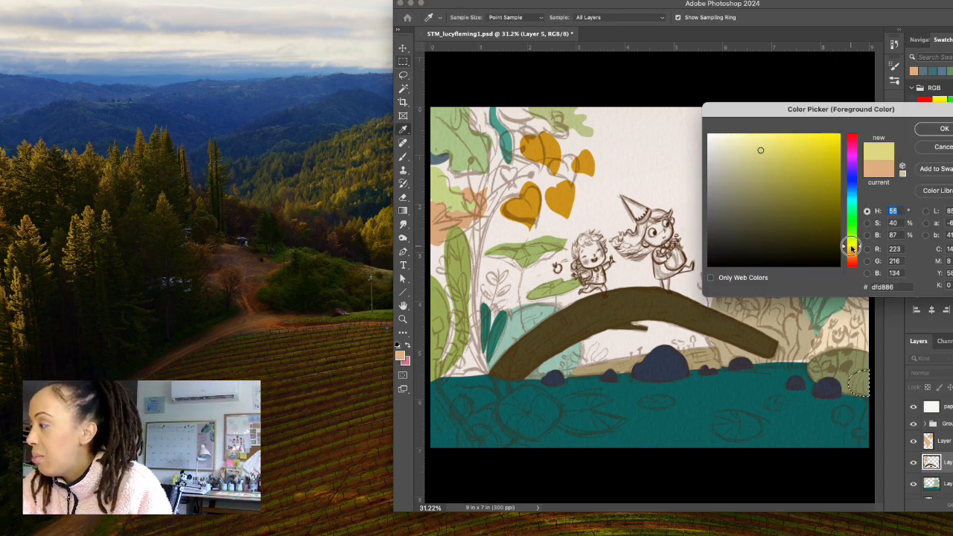
pyautogui.moveTo(853, 247); pyautogui.dragTo(852, 247)
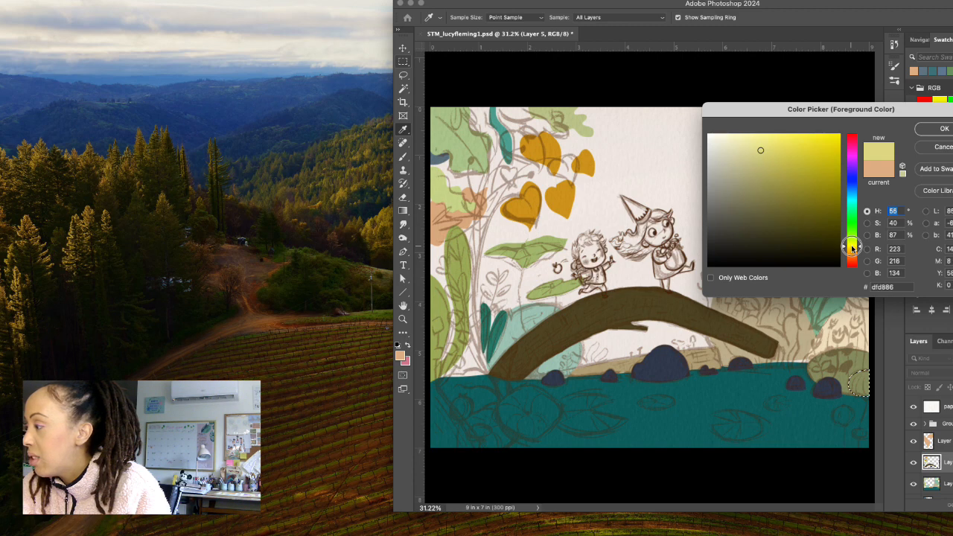
pyautogui.click(734, 140)
pyautogui.moveTo(734, 139); pyautogui.dragTo(732, 136)
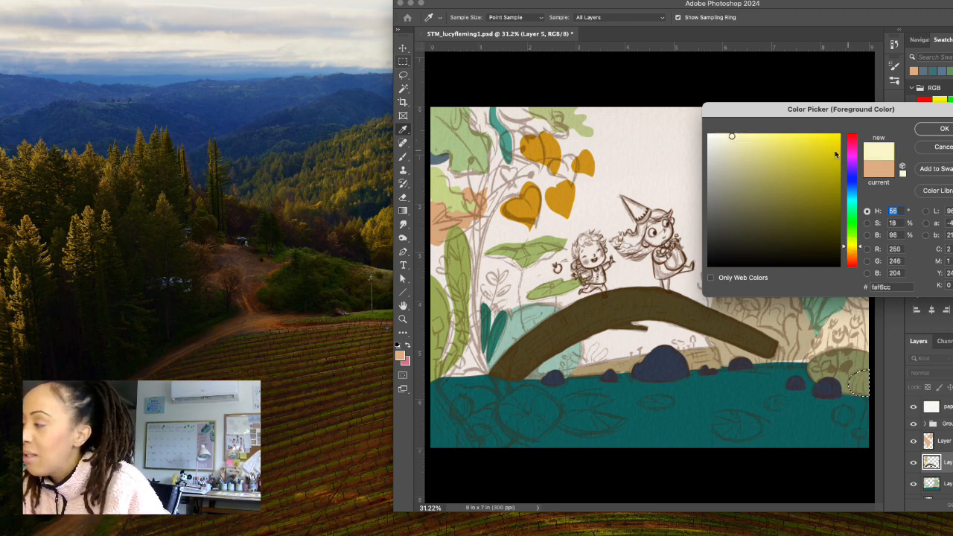
pyautogui.click(736, 137)
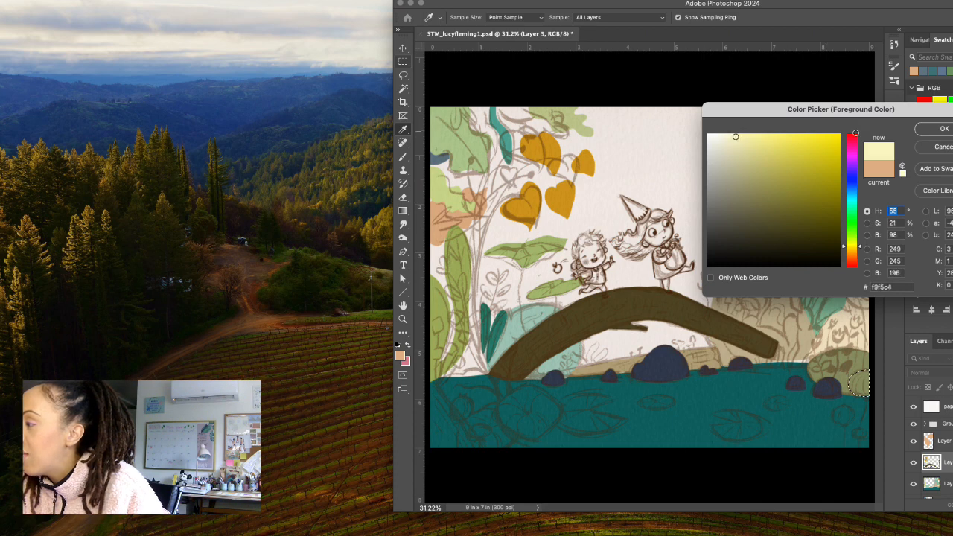
pyautogui.click(738, 140)
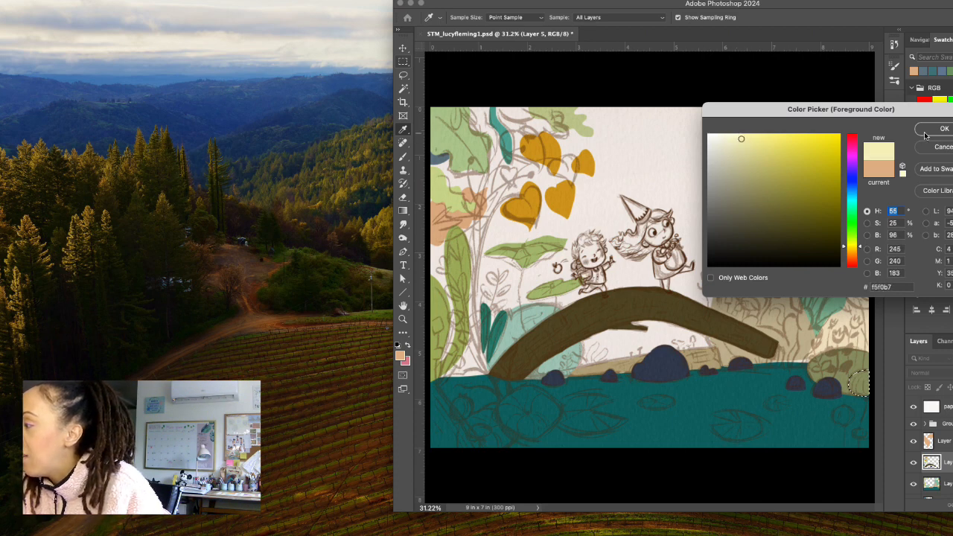
pyautogui.click(931, 128)
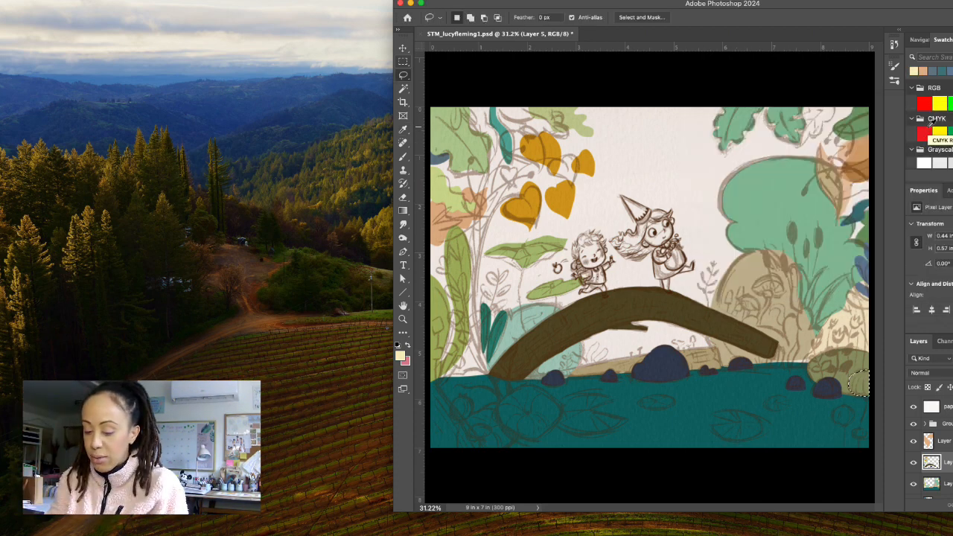
# Try filling the right-edge shape and the two small round shapes in the water below it with pale yellow on Layer 5.
pyautogui.hotkey('alt', 'BackSpace')
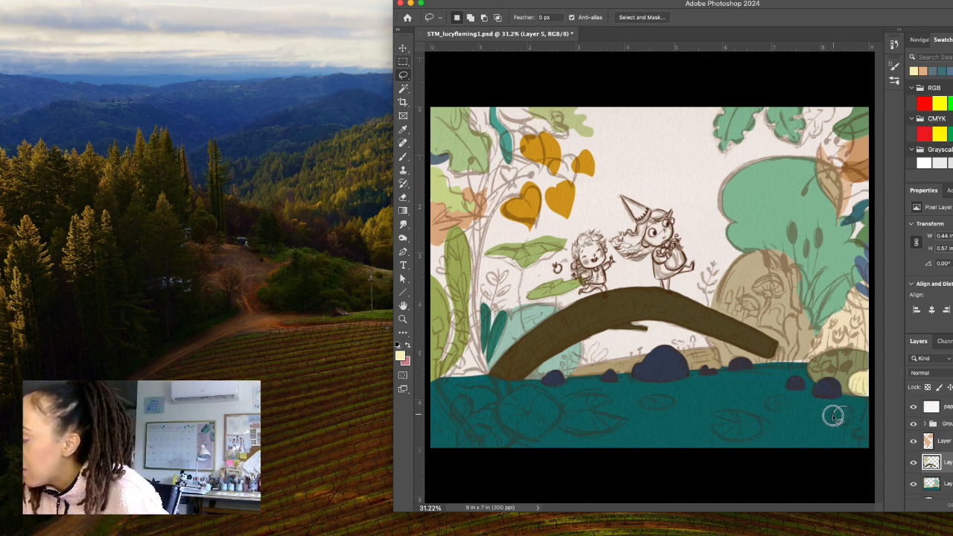
pyautogui.moveTo(854, 419); pyautogui.dragTo(845, 409)
pyautogui.hotkey('alt', 'BackSpace')
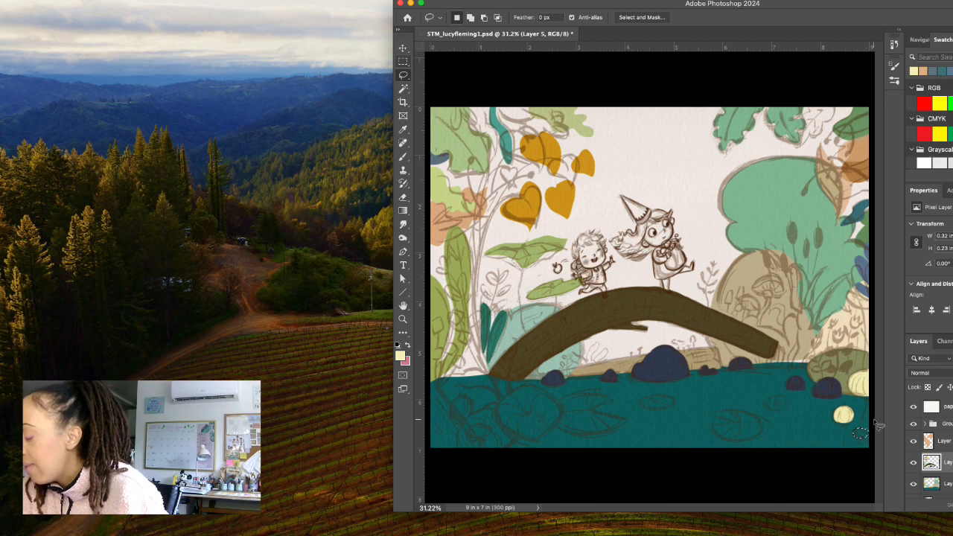
pyautogui.hotkey('alt', 'BackSpace')
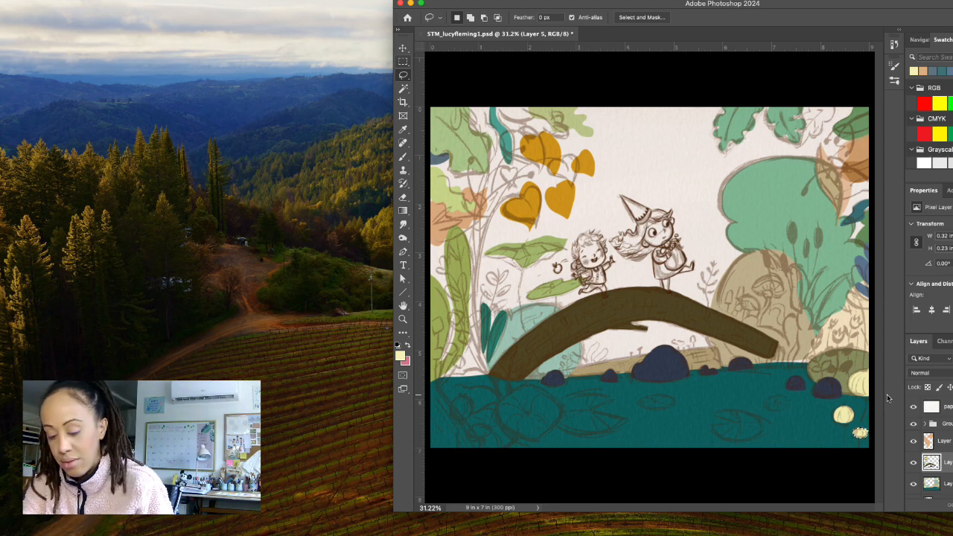
# Undo the pale yellow fills on Layer 5, back to the selection around the right-edge shape.
pyautogui.press('super+z')
pyautogui.press('super+z')
pyautogui.press('super+z')
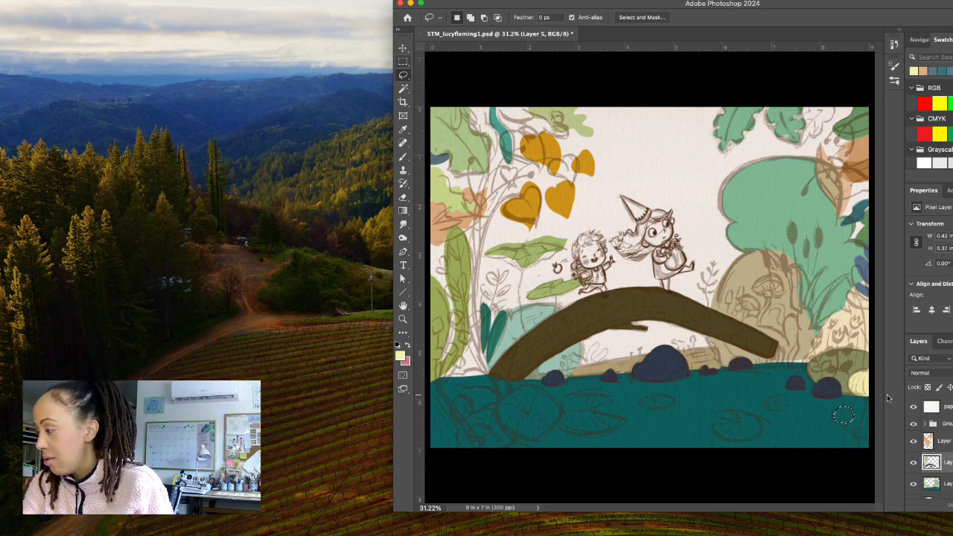
pyautogui.press('super+z')
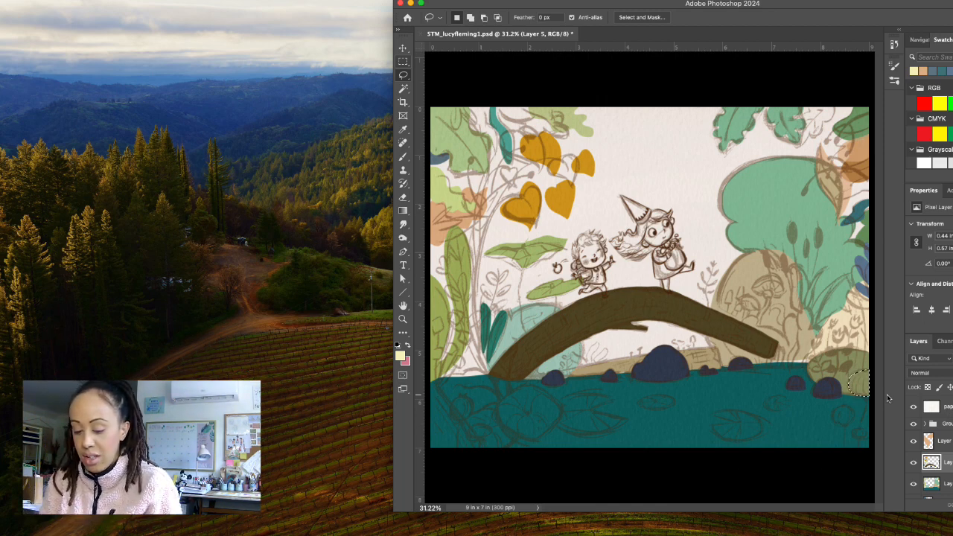
# Add a new layer with the default settings above Layer 5 and fill the selected right-edge shape with pale yellow on it.
pyautogui.press('super+shift+n')
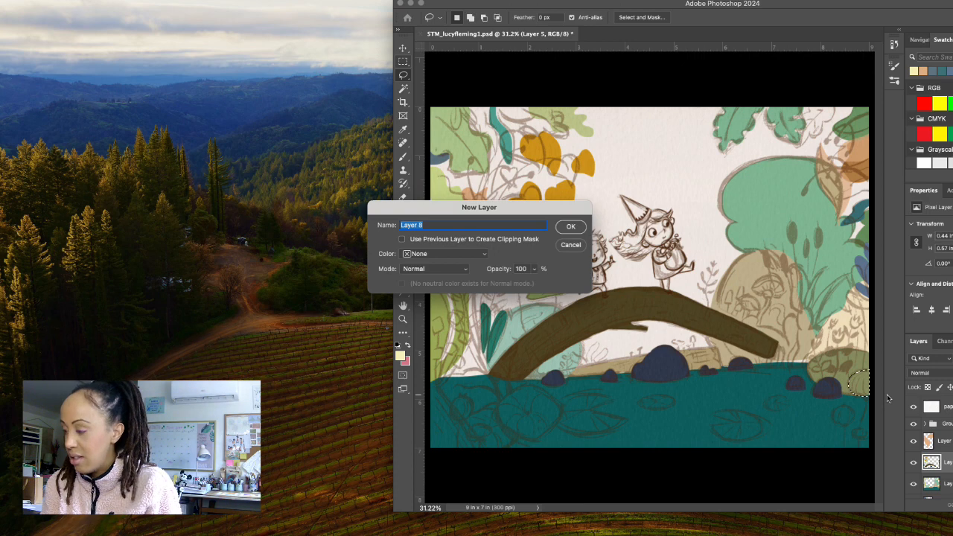
pyautogui.press('Return')
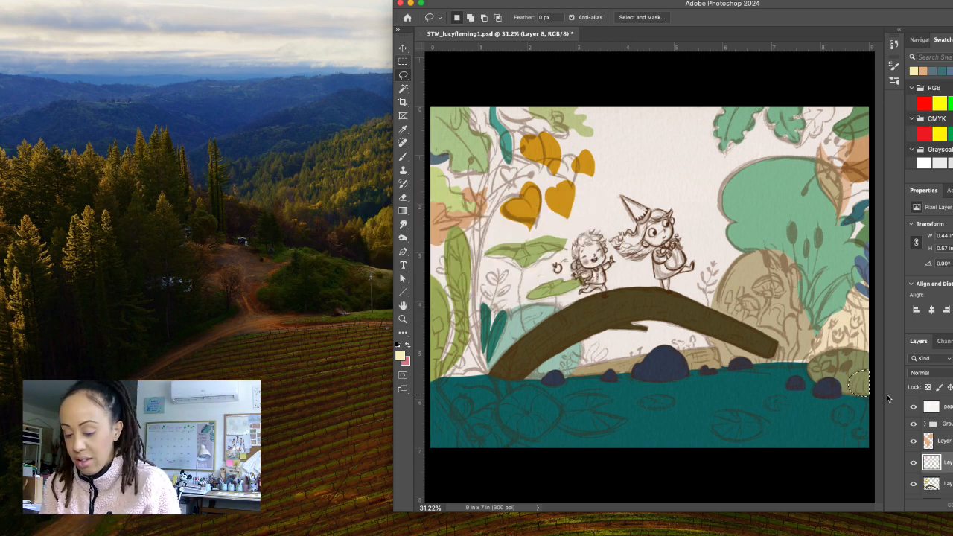
pyautogui.hotkey('alt', 'BackSpace')
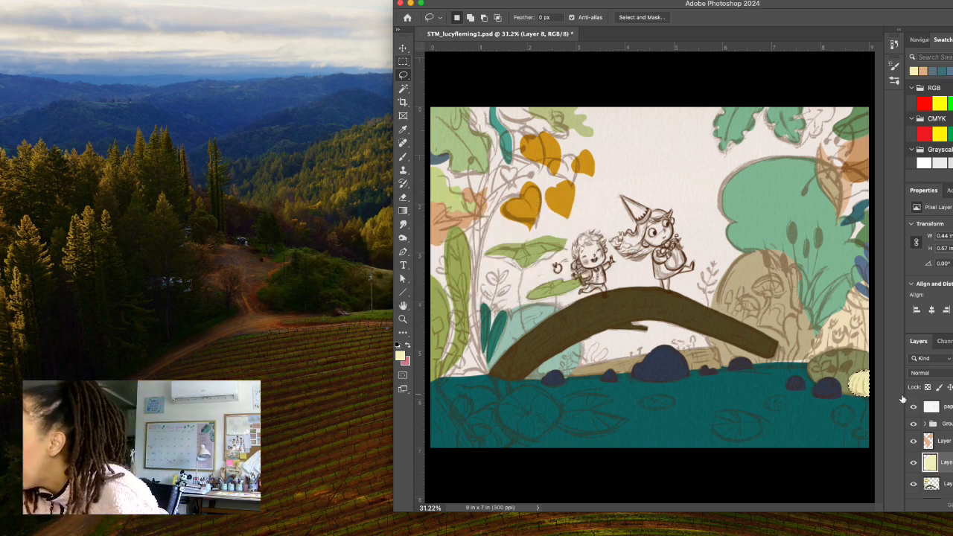
# Lasso the two round shapes in the water's lower-right corner, about 0.46 by 0.4 and 0.32 by 0.22 in, and fill both with pale yellow.
pyautogui.moveTo(847, 406)
pyautogui.mouseDown()
pyautogui.moveTo(835, 408)
pyautogui.moveTo(839, 424)
pyautogui.moveTo(857, 416)
pyautogui.moveTo(849, 406)
pyautogui.mouseUp()
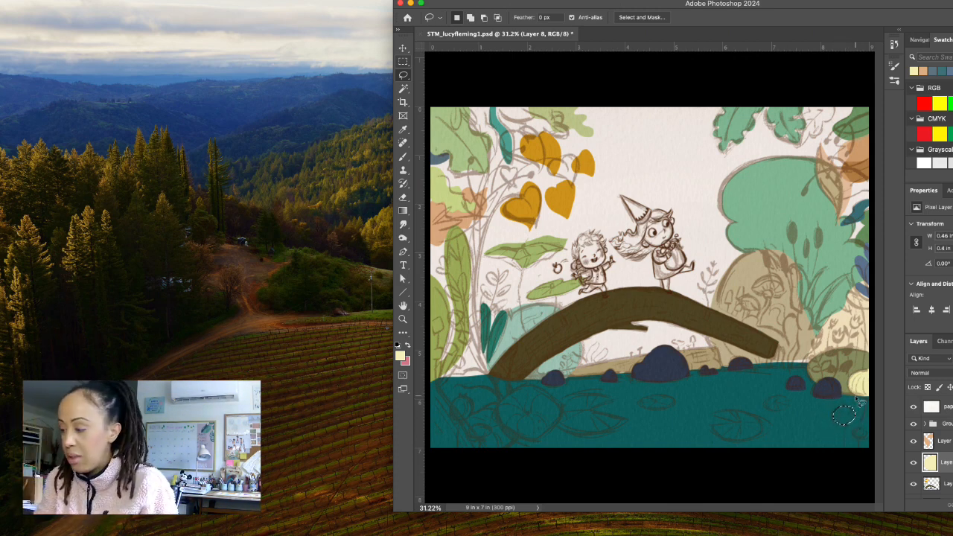
pyautogui.hotkey('alt', 'BackSpace')
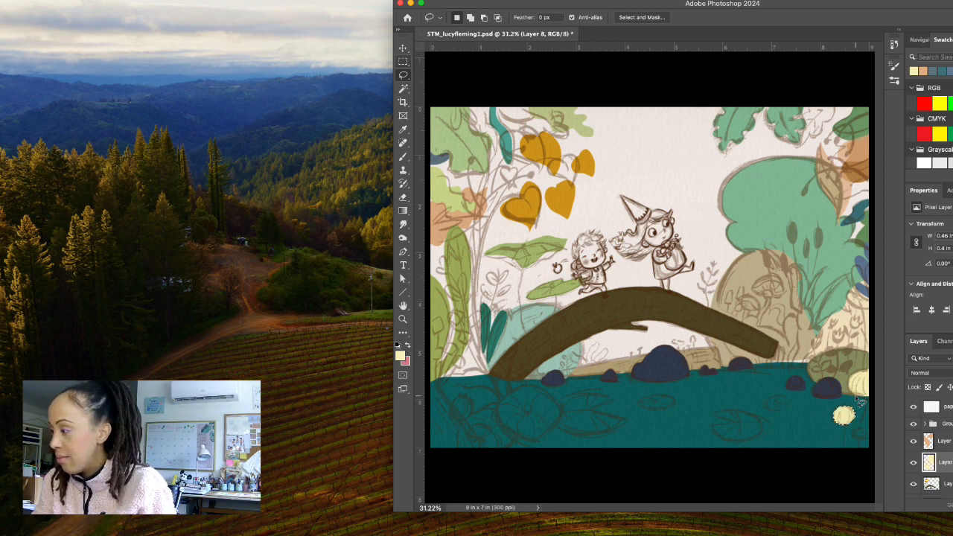
pyautogui.moveTo(866, 433)
pyautogui.mouseDown()
pyautogui.moveTo(854, 437)
pyautogui.moveTo(870, 431)
pyautogui.mouseUp()
pyautogui.hotkey('alt', 'BackSpace')
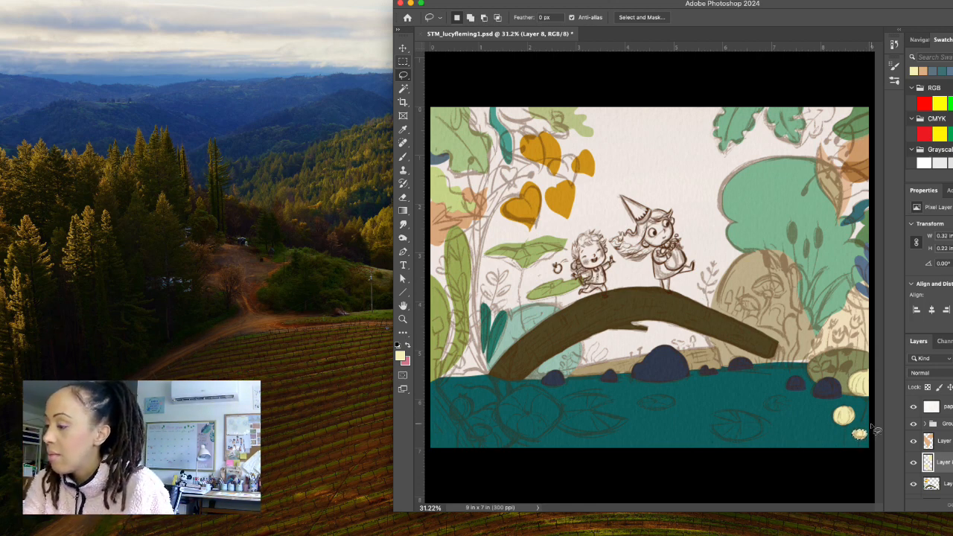
# Lasso the two round shapes in the water's lower-left corner, about 0.49 by 0.46 and 0.53 by 0.35 in, and fill both with pale yellow.
pyautogui.moveTo(463, 399)
pyautogui.mouseDown()
pyautogui.moveTo(453, 417)
pyautogui.moveTo(472, 411)
pyautogui.moveTo(459, 395)
pyautogui.mouseUp()
pyautogui.hotkey('alt', 'BackSpace')
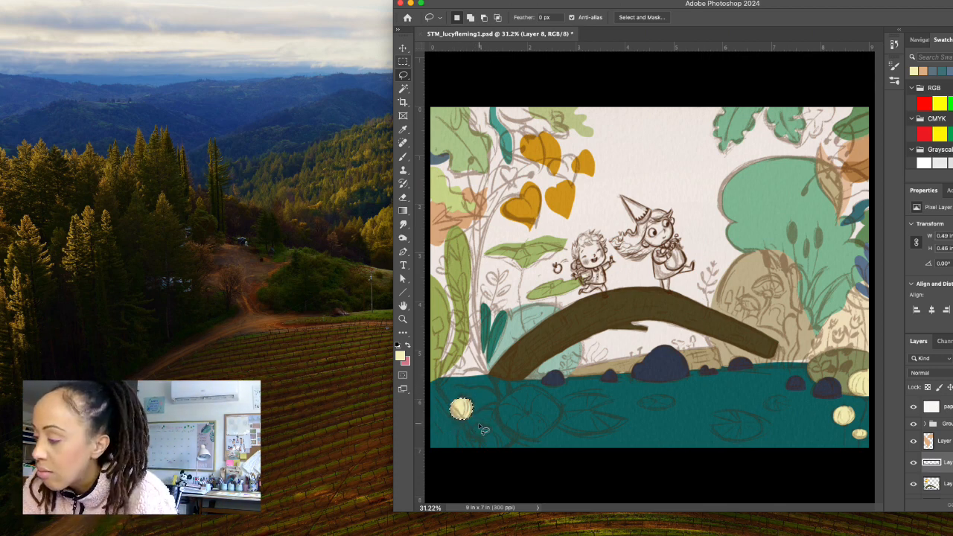
pyautogui.moveTo(484, 431)
pyautogui.mouseDown()
pyautogui.moveTo(477, 421)
pyautogui.moveTo(466, 430)
pyautogui.moveTo(488, 438)
pyautogui.moveTo(486, 428)
pyautogui.mouseUp()
pyautogui.hotkey('alt', 'BackSpace')
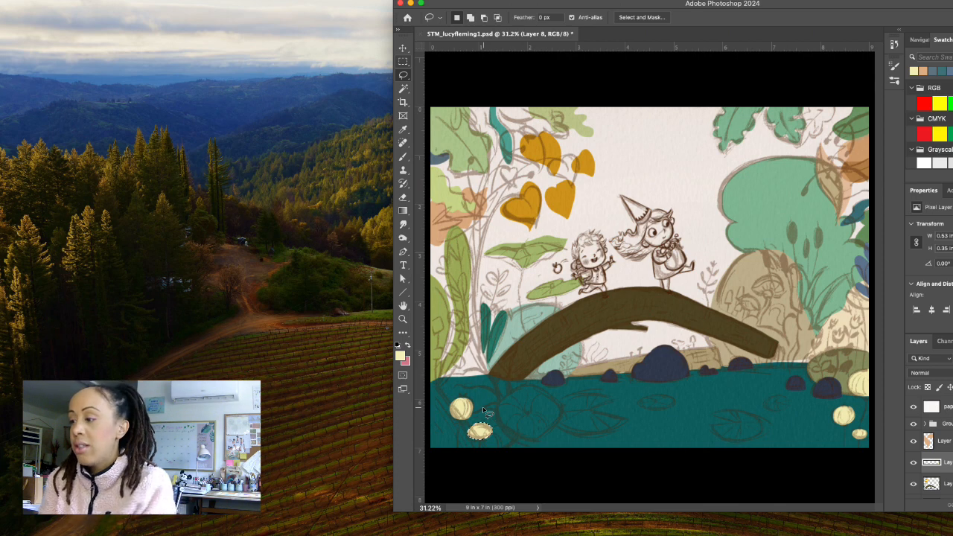
# Lasso a small round shape about 0.27 by 0.28 in at the base of the tall left-hand leaves and set the foreground colour to off-white #e3e2d8.
pyautogui.click(455, 367)
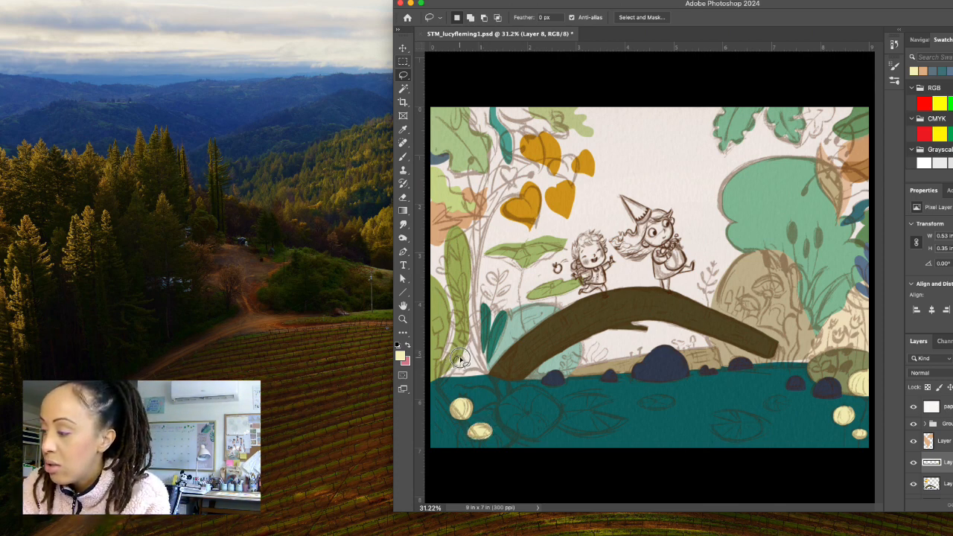
pyautogui.moveTo(466, 367)
pyautogui.mouseDown()
pyautogui.moveTo(455, 368)
pyautogui.moveTo(456, 358)
pyautogui.mouseUp()
pyautogui.click(402, 357)
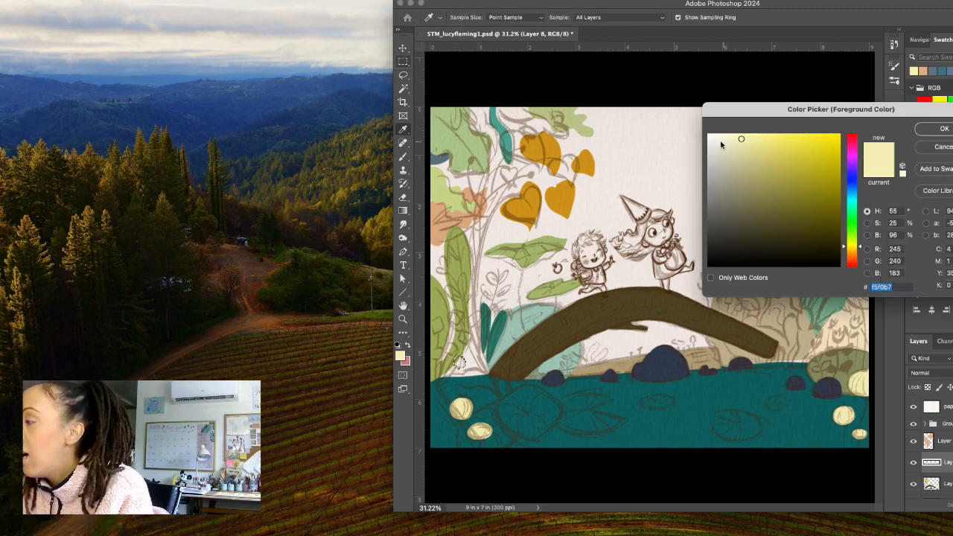
pyautogui.moveTo(721, 145); pyautogui.dragTo(713, 148)
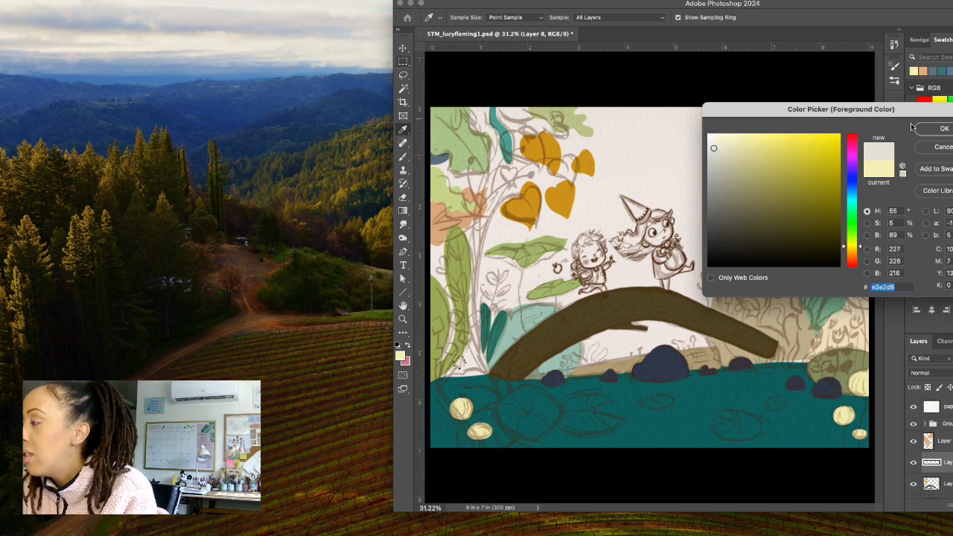
pyautogui.click(943, 128)
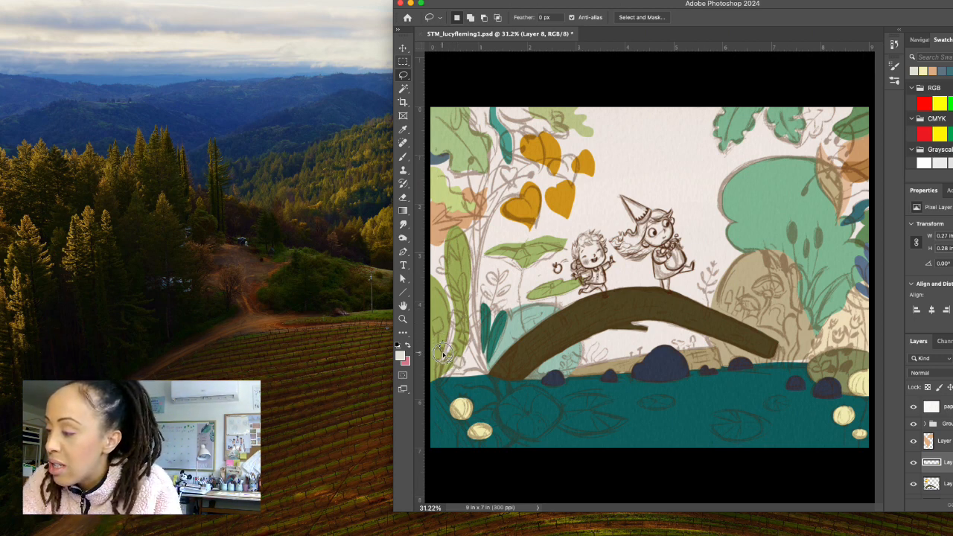
# Lasso two more small flowers among the tall left-hand leaves, about 0.32 by 0.32 and 0.26 by 0.26 in, and fill them with off-white.
pyautogui.moveTo(454, 347)
pyautogui.mouseDown()
pyautogui.moveTo(444, 341)
pyautogui.moveTo(449, 352)
pyautogui.mouseUp()
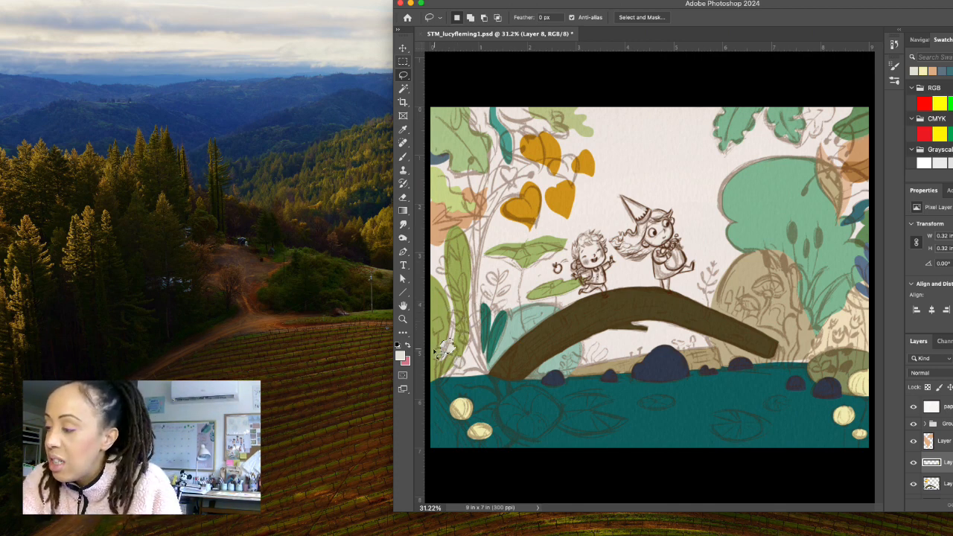
pyautogui.moveTo(435, 355)
pyautogui.mouseDown()
pyautogui.moveTo(428, 362)
pyautogui.moveTo(429, 351)
pyautogui.mouseUp()
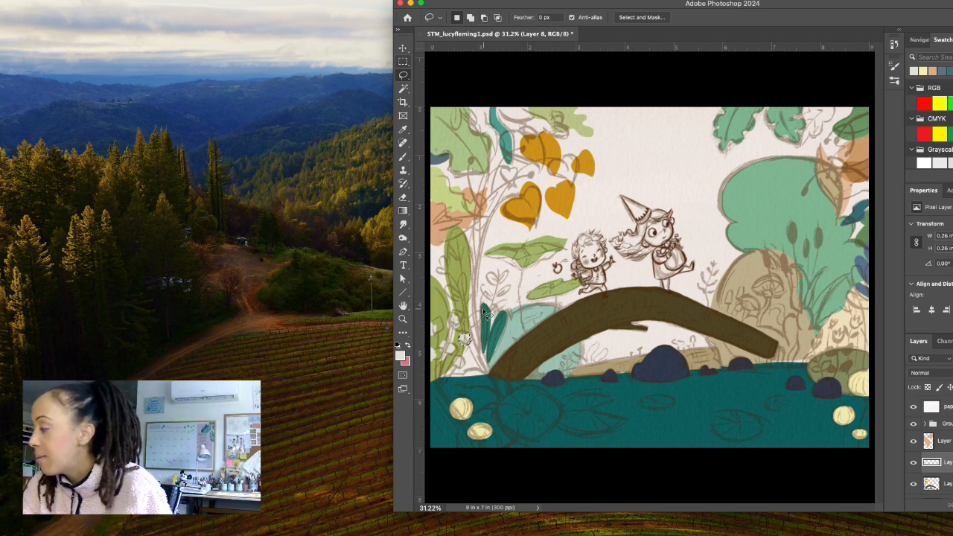
# Activate Layer 5, set the foreground colour to teal #2d7e70 sampled from the leaf beside the bridge with the paper layer hidden, and show the paper again.
pyautogui.click(944, 483)
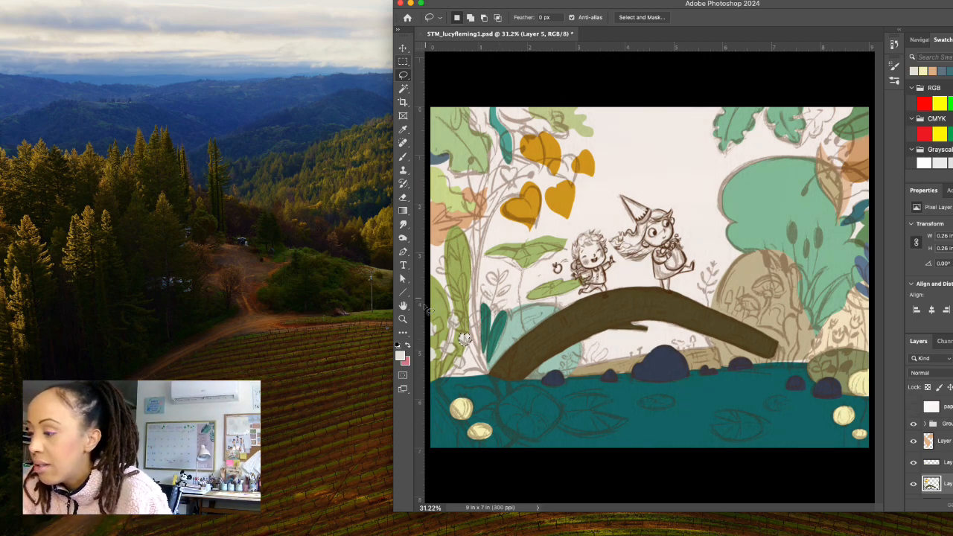
pyautogui.click(400, 356)
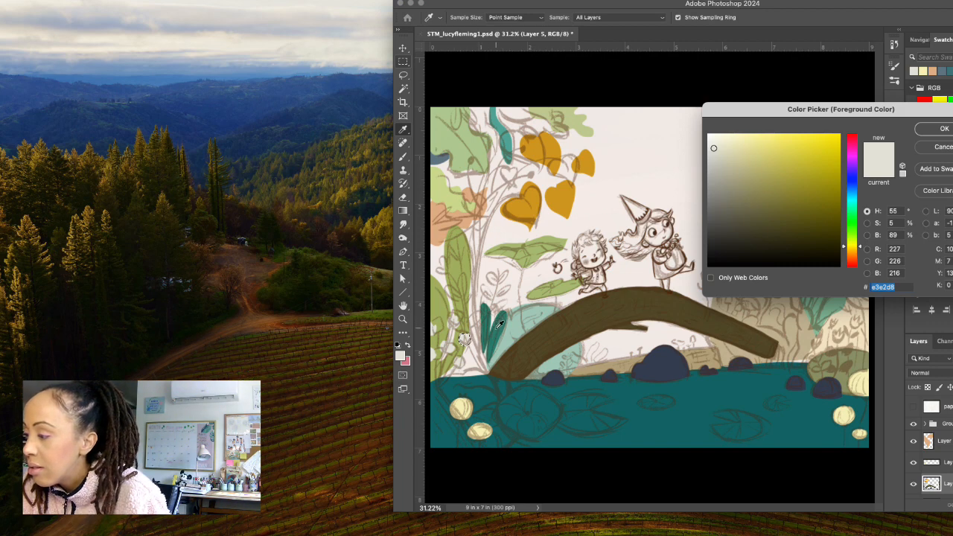
pyautogui.click(499, 324)
pyautogui.press('Return')
pyautogui.click(913, 407)
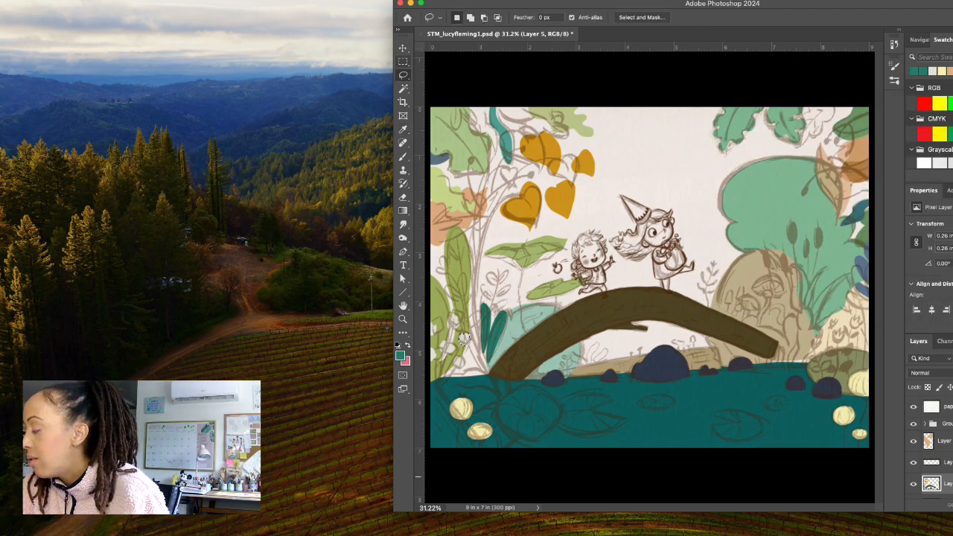
# Rename Layer 8, which holds the pale round shapes, to flowers and Layer 5 to mid.
pyautogui.hotkey('alt', ']')
pyautogui.write('f')
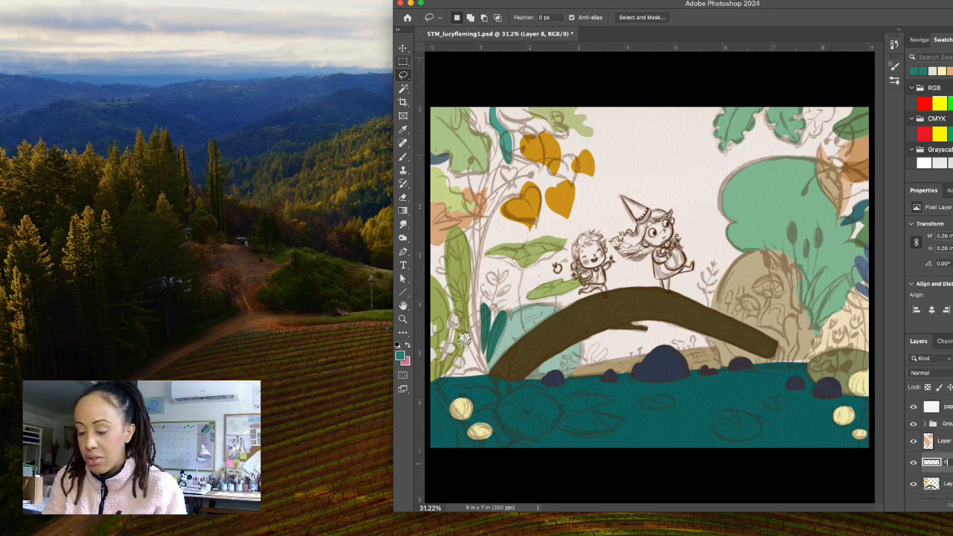
pyautogui.write('lowers')
pyautogui.press('Return')
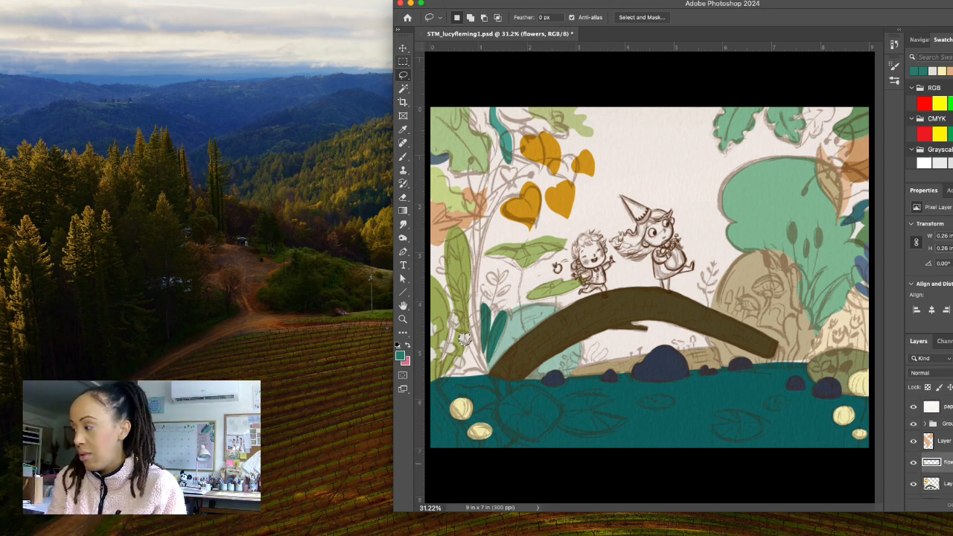
pyautogui.click(943, 484)
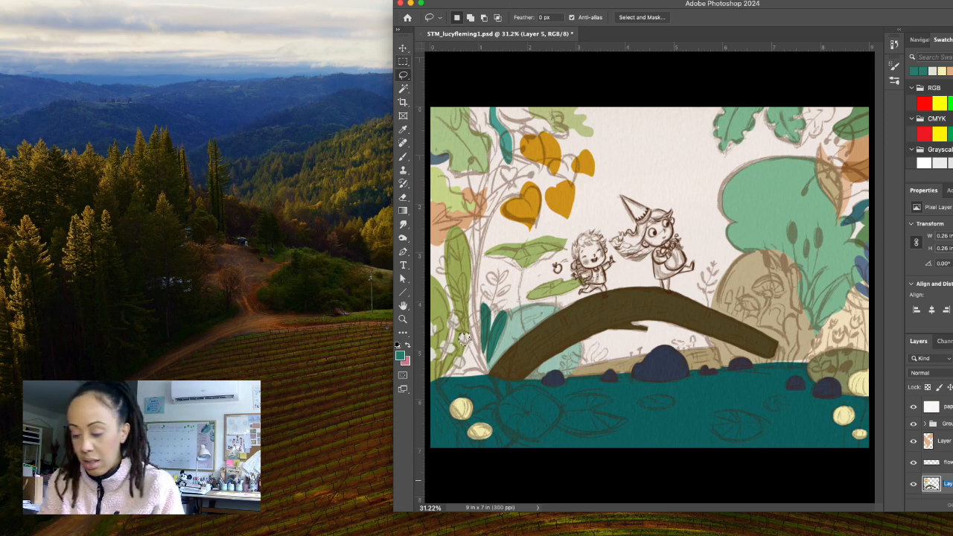
pyautogui.write('mid')
pyautogui.press('Return')
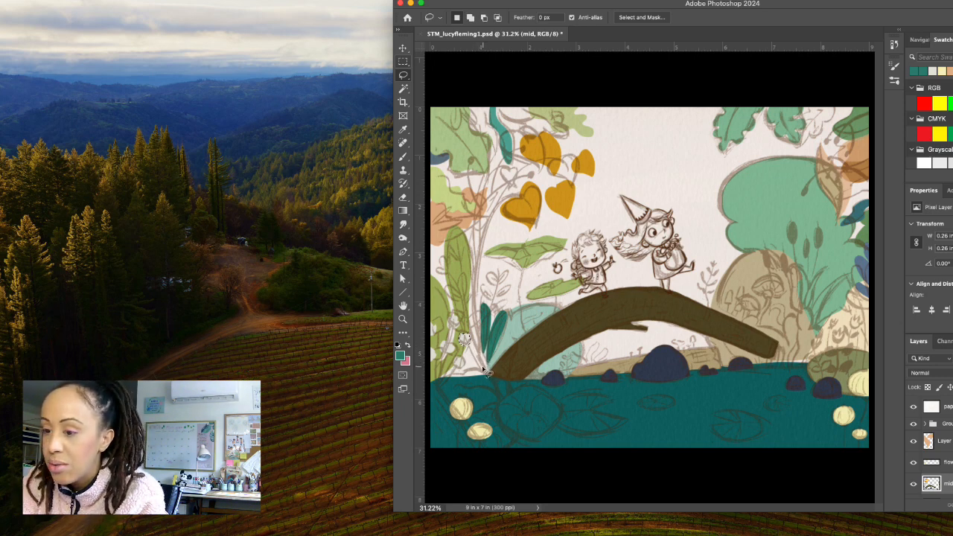
# Fill a leaning leaf about 0.88 by 1.49 in with teal beside the bridge, and replace the plant's middle leaf with one about 0.36 by 1.66 in.
pyautogui.moveTo(473, 363)
pyautogui.mouseDown()
pyautogui.moveTo(445, 339)
pyautogui.moveTo(439, 309)
pyautogui.moveTo(450, 294)
pyautogui.moveTo(485, 354)
pyautogui.moveTo(485, 380)
pyautogui.mouseUp()
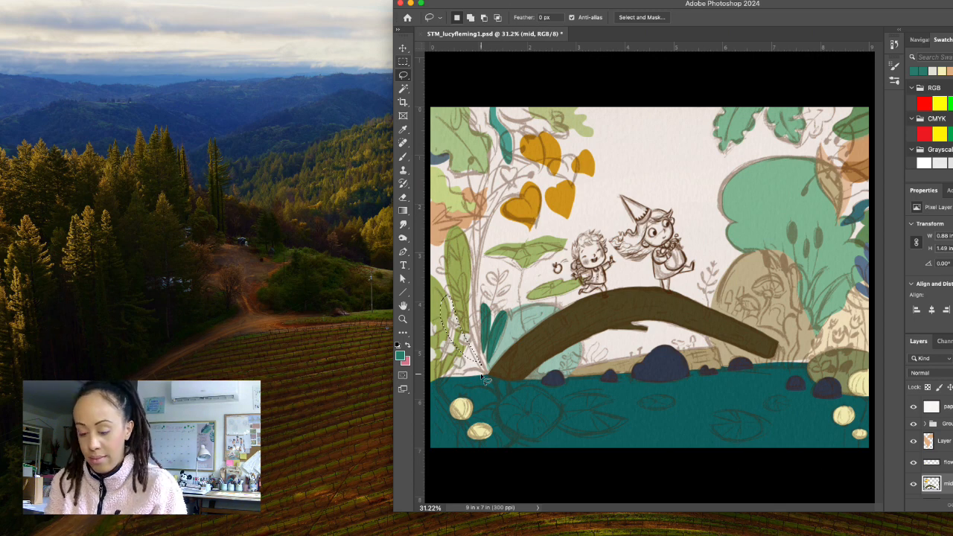
pyautogui.hotkey('alt', 'BackSpace')
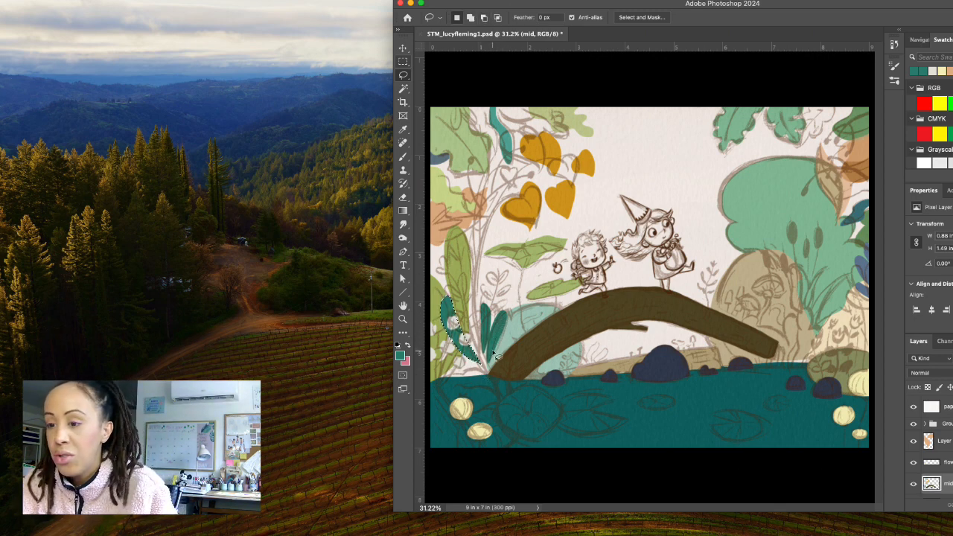
pyautogui.moveTo(481, 295)
pyautogui.mouseDown()
pyautogui.moveTo(475, 356)
pyautogui.moveTo(492, 346)
pyautogui.moveTo(494, 285)
pyautogui.mouseUp()
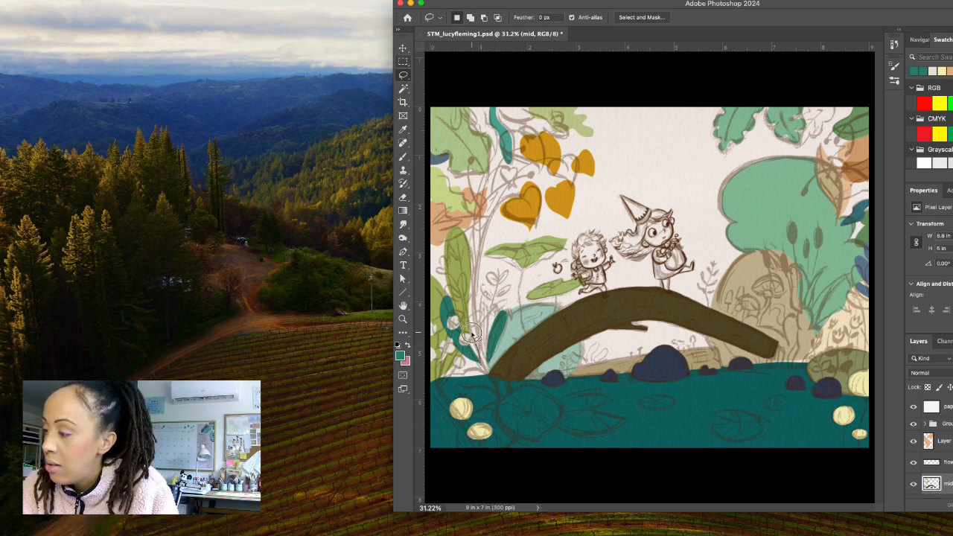
pyautogui.moveTo(470, 335)
pyautogui.mouseDown()
pyautogui.moveTo(483, 292)
pyautogui.moveTo(489, 371)
pyautogui.moveTo(478, 350)
pyautogui.mouseUp()
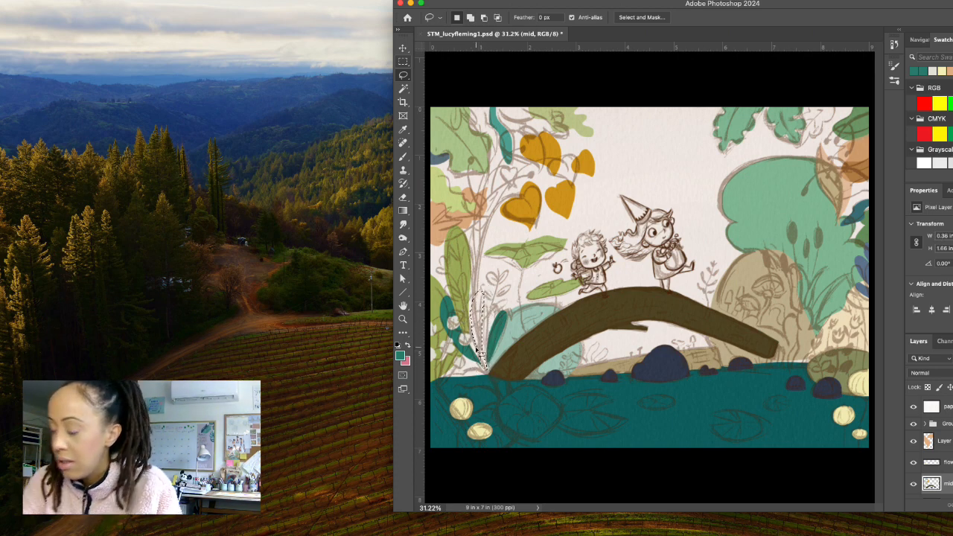
pyautogui.hotkey('alt', 'BackSpace')
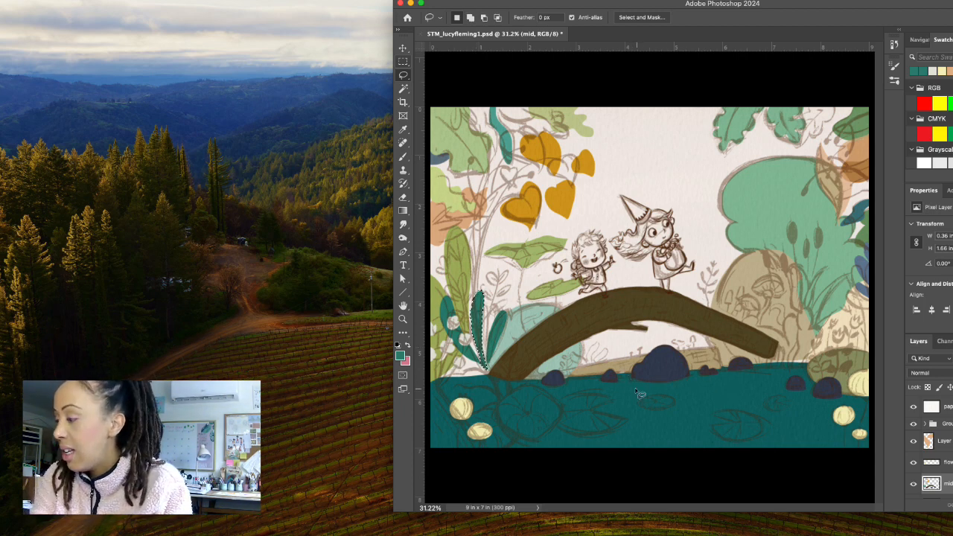
# Lasso the large notched lily pad below the bridge, about 1.5 by 0.89 in, and fill it with pale olive green #bac183.
pyautogui.moveTo(596, 415)
pyautogui.mouseDown()
pyautogui.moveTo(615, 400)
pyautogui.moveTo(571, 395)
pyautogui.moveTo(553, 412)
pyautogui.moveTo(563, 430)
pyautogui.moveTo(592, 438)
pyautogui.moveTo(624, 425)
pyautogui.moveTo(598, 414)
pyautogui.mouseUp()
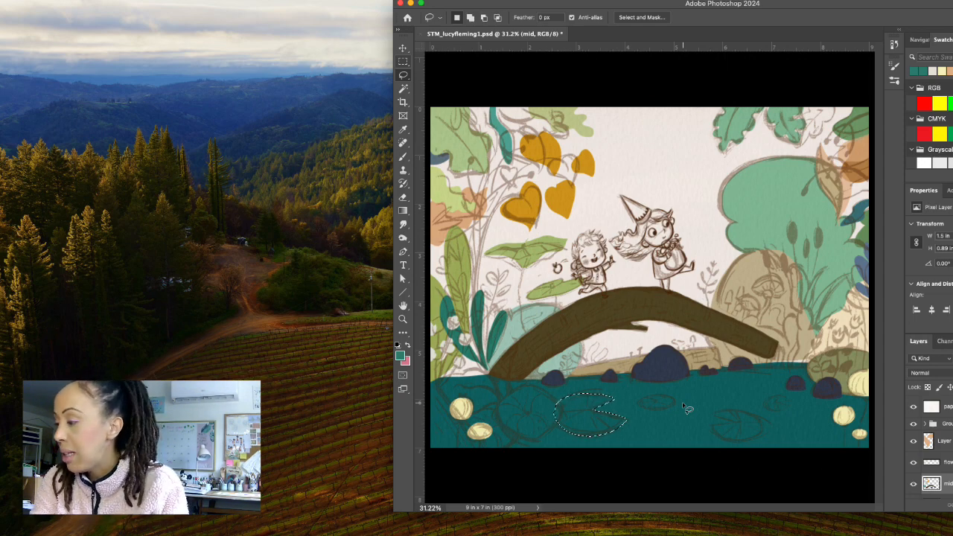
pyautogui.click(400, 355)
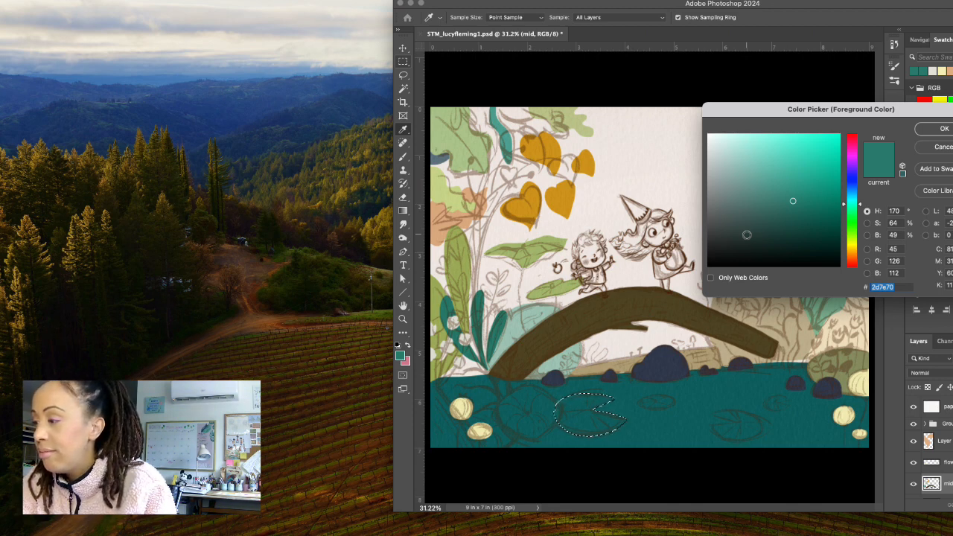
pyautogui.click(572, 284)
pyautogui.moveTo(860, 240); pyautogui.dragTo(862, 244)
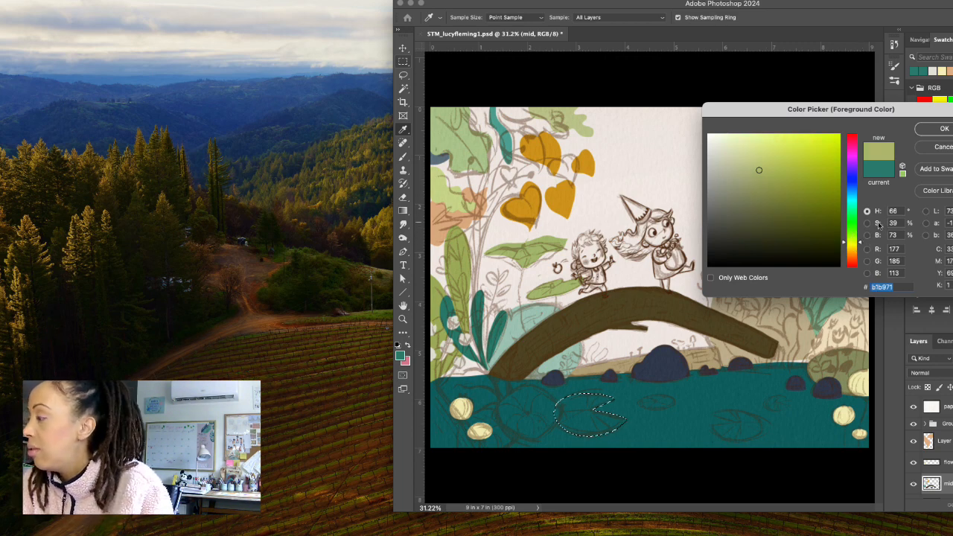
pyautogui.moveTo(754, 172); pyautogui.dragTo(750, 165)
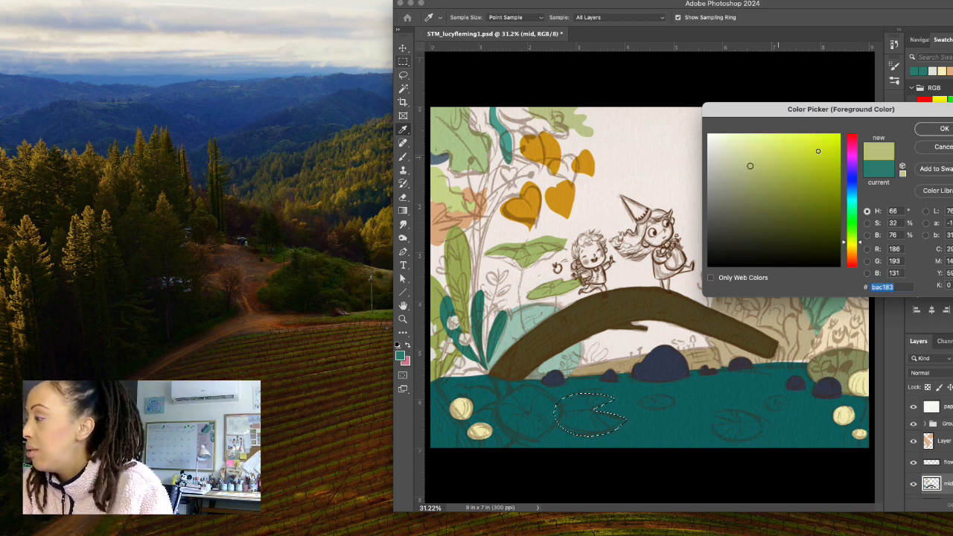
pyautogui.click(942, 127)
pyautogui.hotkey('alt', 'BackSpace')
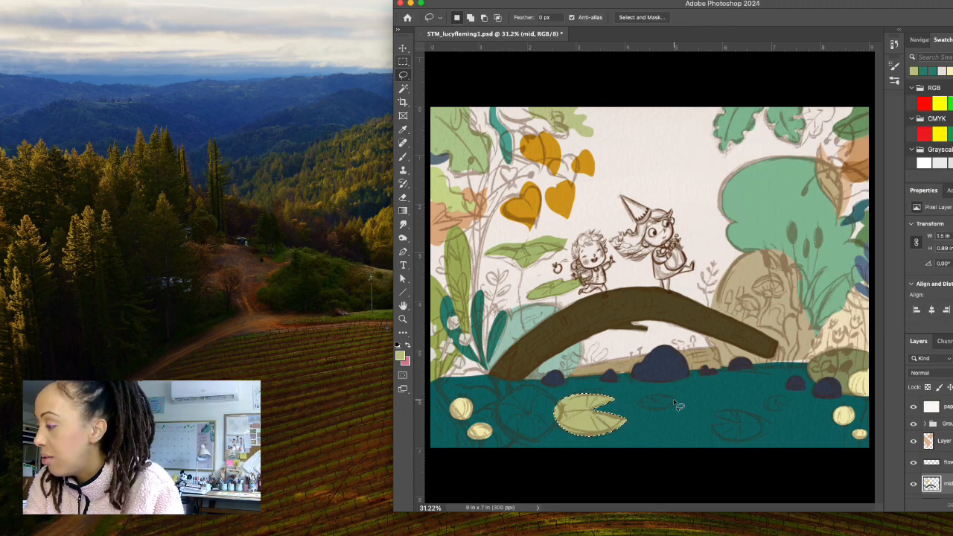
# Lasso the small oval lily pad below the large rock, about 0.74 by 0.34 in, fill it with the same olive green and deselect it.
pyautogui.hotkey('ctrl', 'd')
pyautogui.press('b')
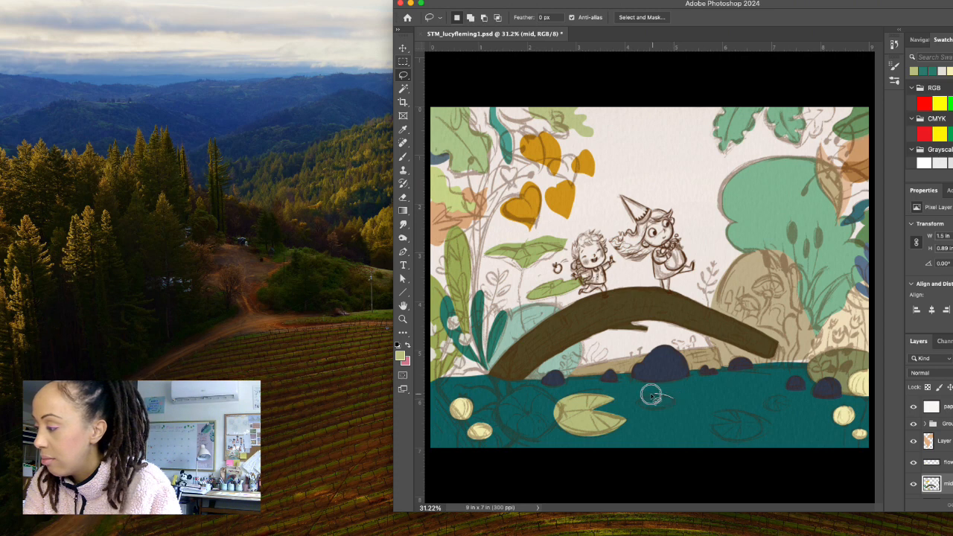
pyautogui.moveTo(651, 395)
pyautogui.mouseDown()
pyautogui.moveTo(639, 401)
pyautogui.moveTo(645, 409)
pyautogui.moveTo(676, 402)
pyautogui.mouseUp()
pyautogui.hotkey('alt', 'BackSpace')
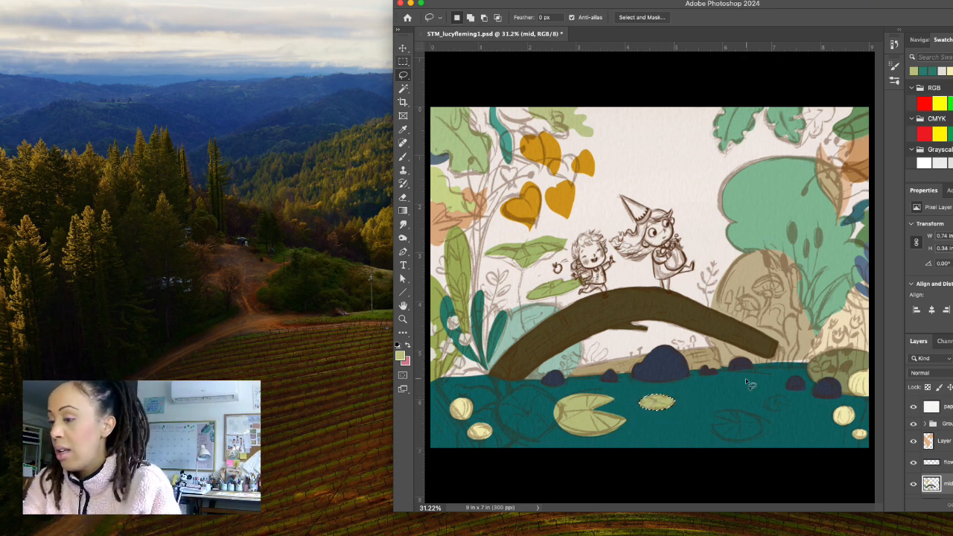
pyautogui.hotkey('ctrl', 'd')
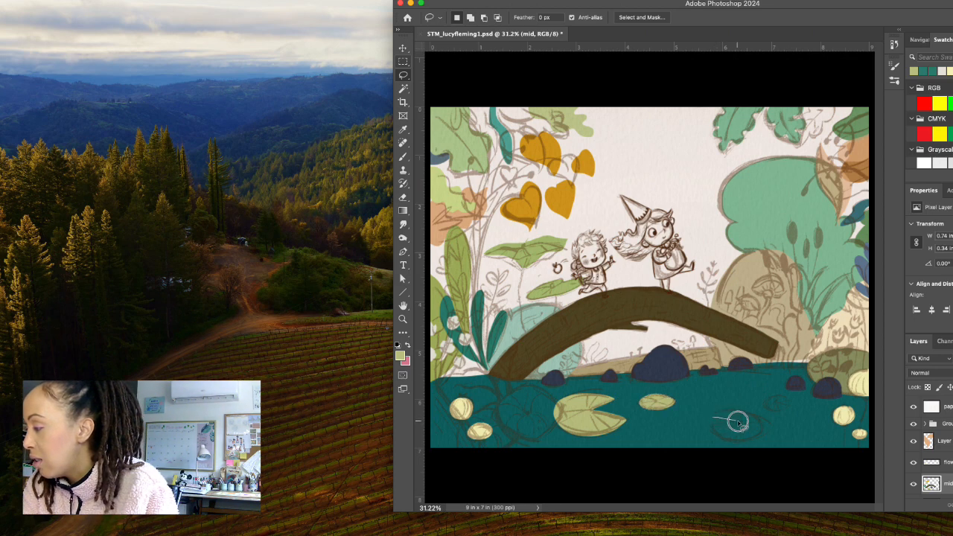
# Lasso the two lily pads on the right of the pond, about 1.11 by 0.65 and 0.52 by 0.3 in, and fill both with olive green.
pyautogui.moveTo(732, 424)
pyautogui.mouseDown()
pyautogui.moveTo(709, 425)
pyautogui.moveTo(728, 438)
pyautogui.moveTo(763, 431)
pyautogui.moveTo(739, 408)
pyautogui.moveTo(709, 419)
pyautogui.mouseUp()
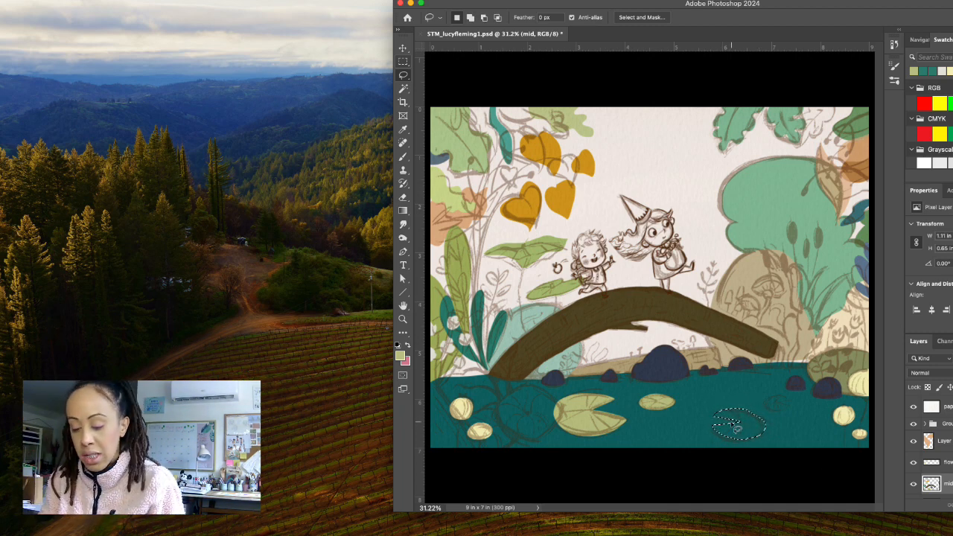
pyautogui.press('alt')
pyautogui.hotkey('alt', 'BackSpace')
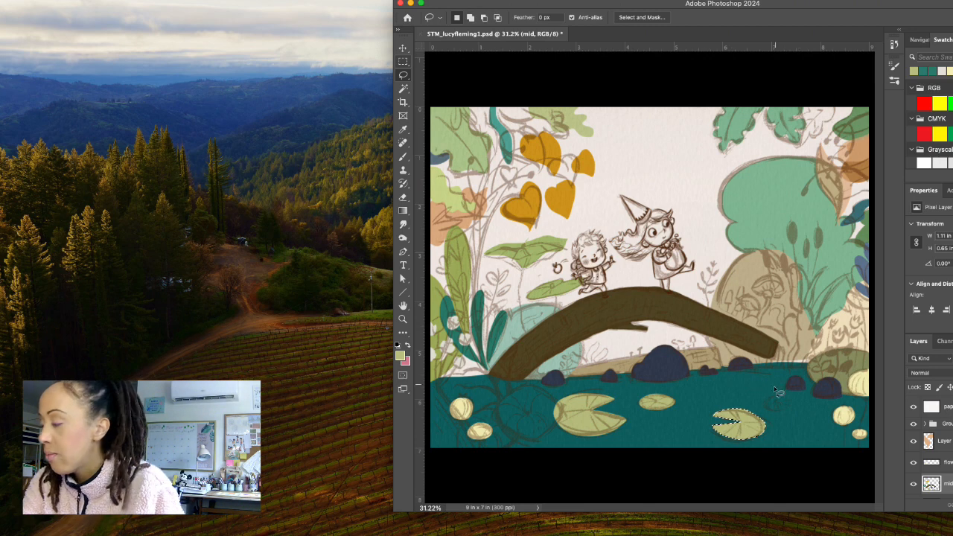
pyautogui.moveTo(790, 403)
pyautogui.mouseDown()
pyautogui.moveTo(766, 402)
pyautogui.moveTo(773, 410)
pyautogui.moveTo(790, 404)
pyautogui.mouseUp()
pyautogui.hotkey('alt', 'BackSpace')
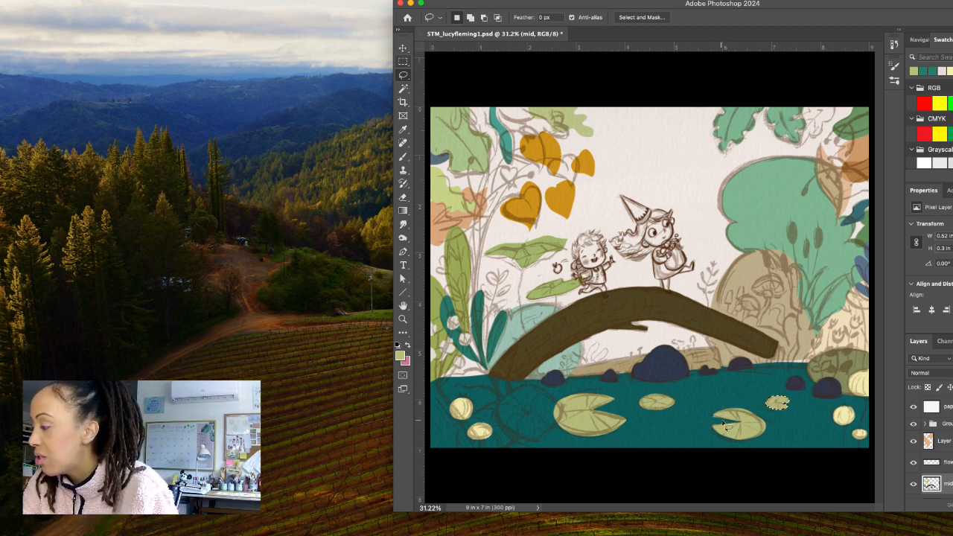
# Trim the outline of the larger right-hand lily pad with a lasso selection and rework its lower half with a selection about 1.08 by 0.27 in.
pyautogui.moveTo(739, 423)
pyautogui.mouseDown()
pyautogui.moveTo(713, 415)
pyautogui.moveTo(763, 423)
pyautogui.moveTo(725, 444)
pyautogui.moveTo(762, 440)
pyautogui.moveTo(770, 423)
pyautogui.moveTo(738, 402)
pyautogui.moveTo(704, 411)
pyautogui.moveTo(708, 428)
pyautogui.moveTo(718, 422)
pyautogui.mouseUp()
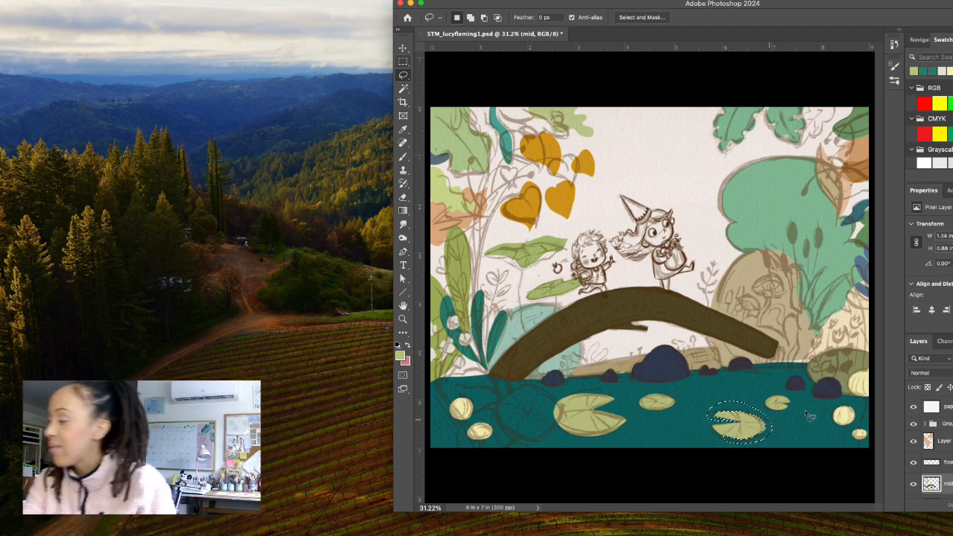
pyautogui.click(794, 427)
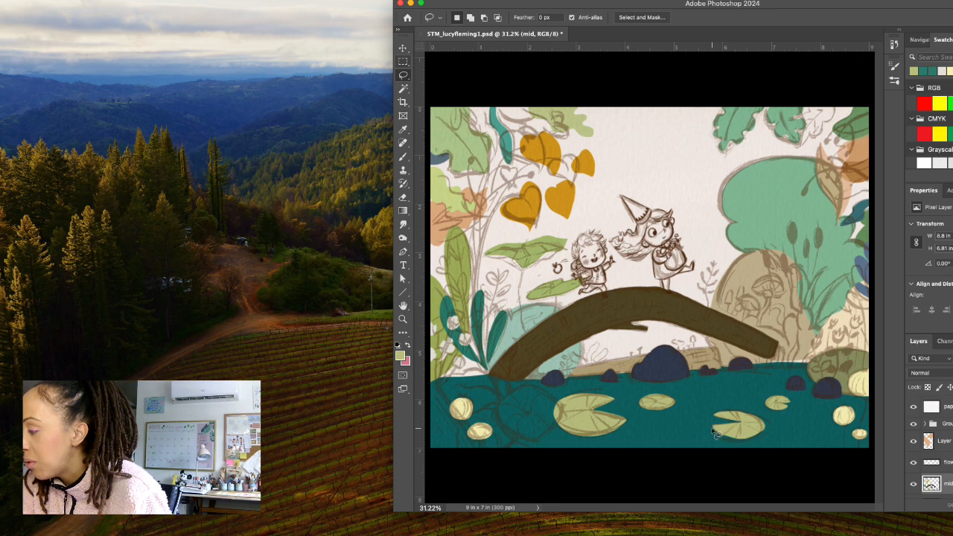
pyautogui.moveTo(713, 428); pyautogui.dragTo(719, 431)
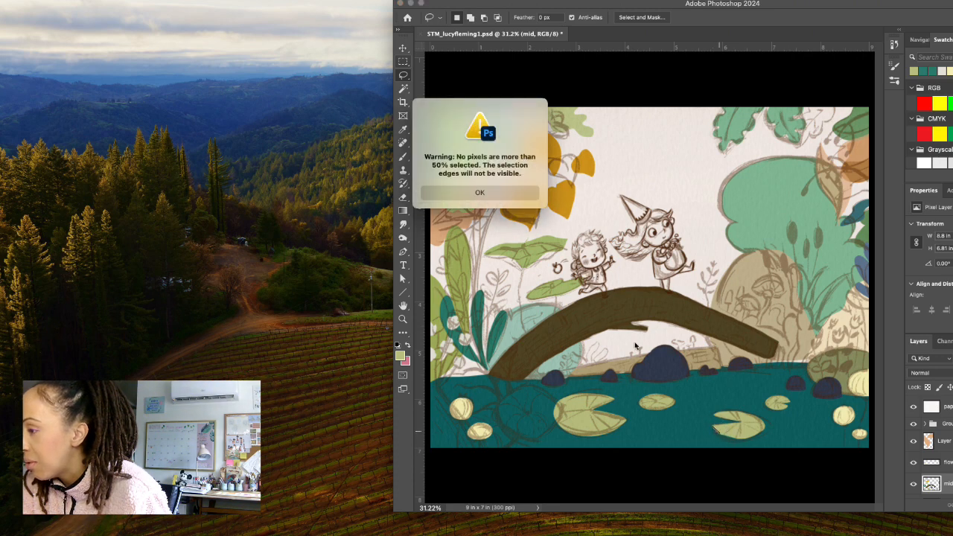
pyautogui.press('Return')
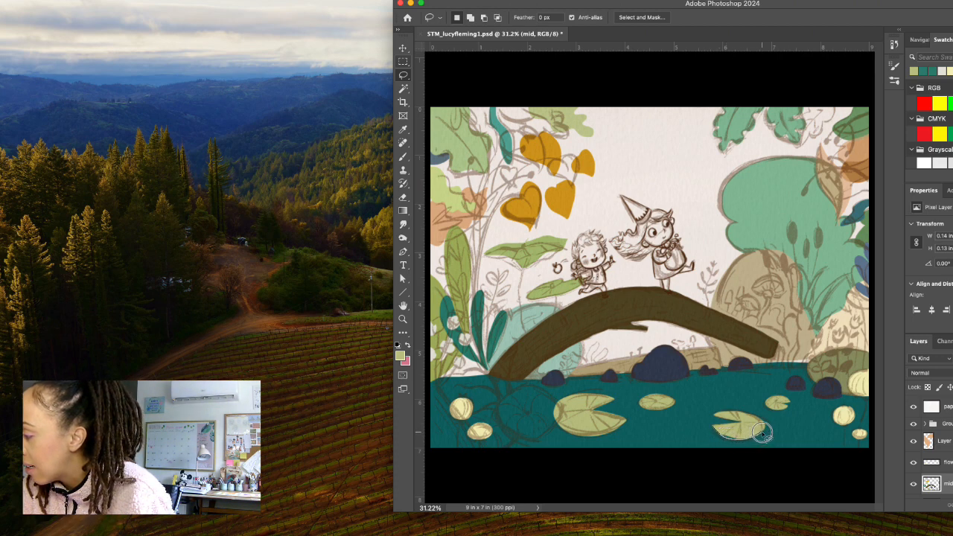
pyautogui.moveTo(763, 433)
pyautogui.mouseDown()
pyautogui.moveTo(767, 421)
pyautogui.moveTo(741, 418)
pyautogui.moveTo(716, 429)
pyautogui.moveTo(749, 418)
pyautogui.mouseUp()
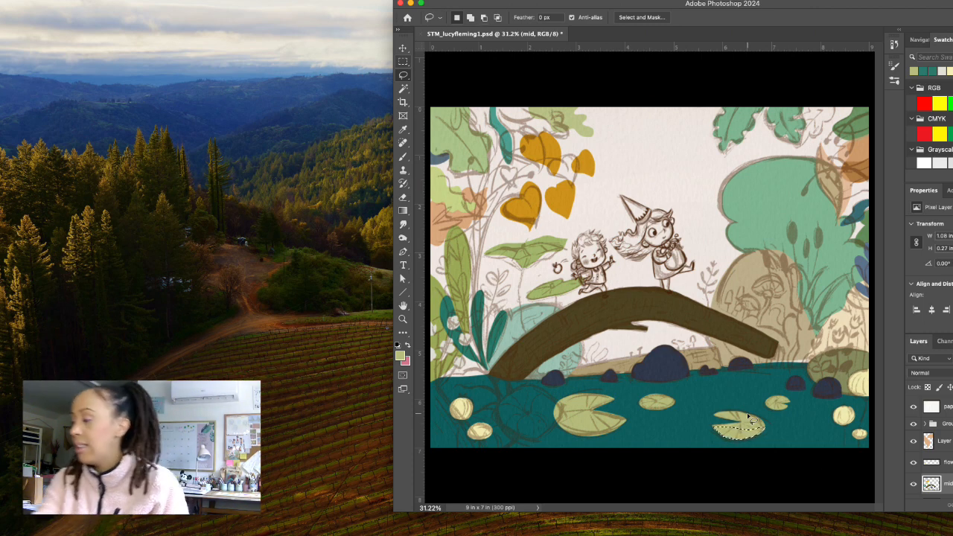
pyautogui.click(772, 428)
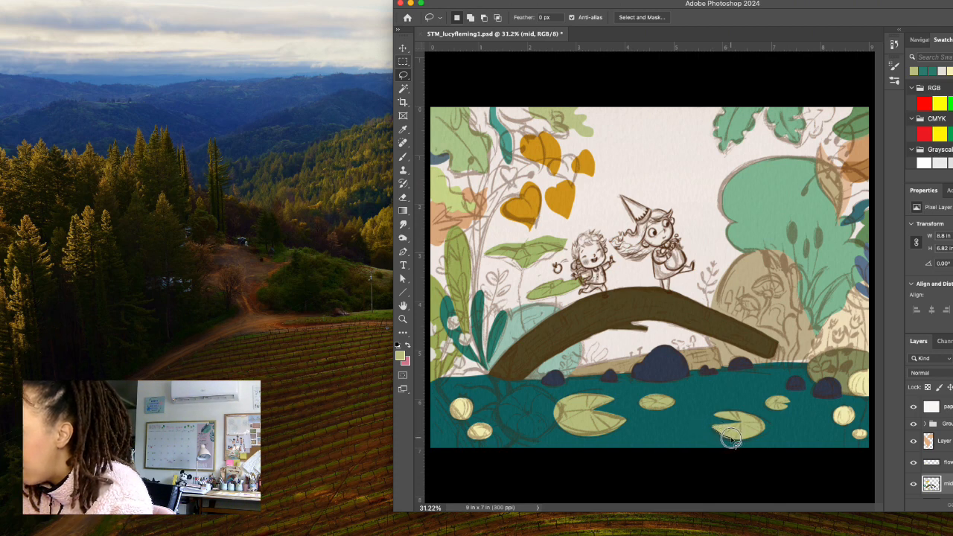
# Clean up and refill the lower edge of the larger right-hand lily pad, clear the selection, and hide the sketch group.
pyautogui.moveTo(752, 439)
pyautogui.mouseDown()
pyautogui.moveTo(765, 427)
pyautogui.moveTo(753, 447)
pyautogui.moveTo(706, 438)
pyautogui.moveTo(711, 416)
pyautogui.mouseUp()
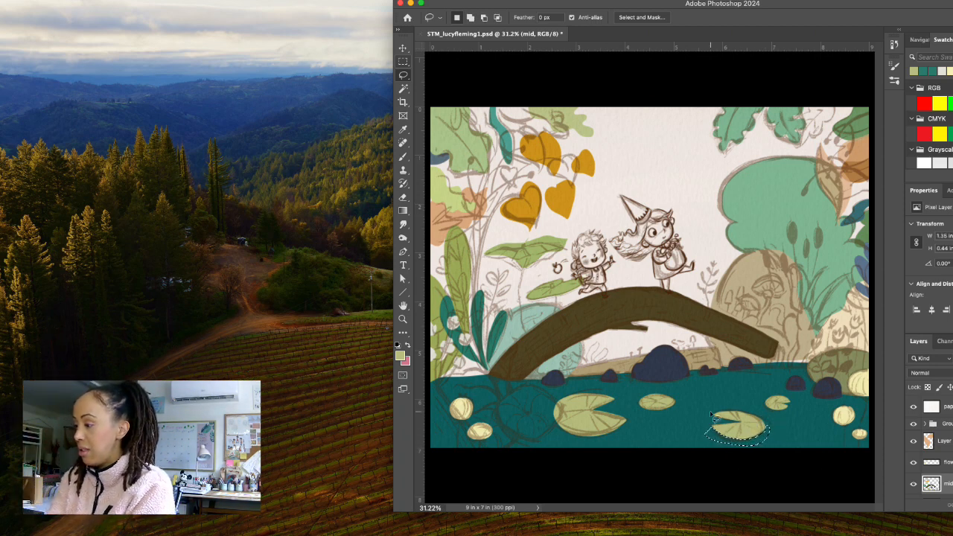
pyautogui.click(815, 452)
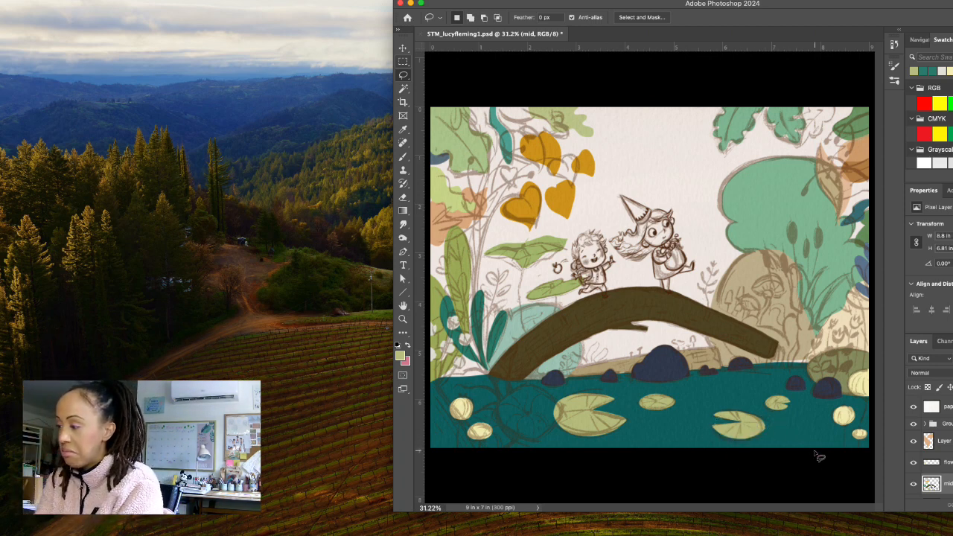
pyautogui.moveTo(741, 440)
pyautogui.mouseDown()
pyautogui.moveTo(764, 430)
pyautogui.moveTo(763, 420)
pyautogui.mouseUp()
pyautogui.click(741, 434)
pyautogui.hotkey('alt', 'BackSpace')
pyautogui.press('super+d')
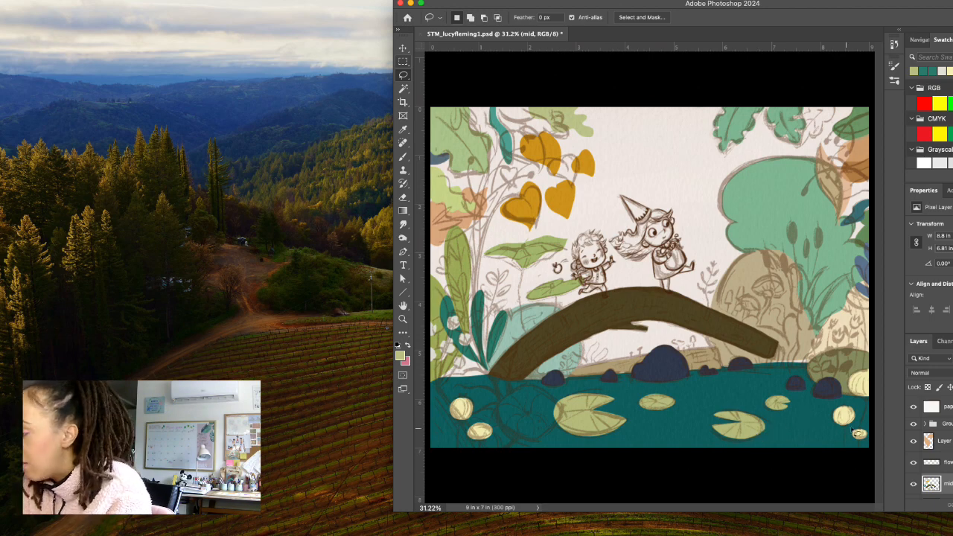
pyautogui.click(914, 424)
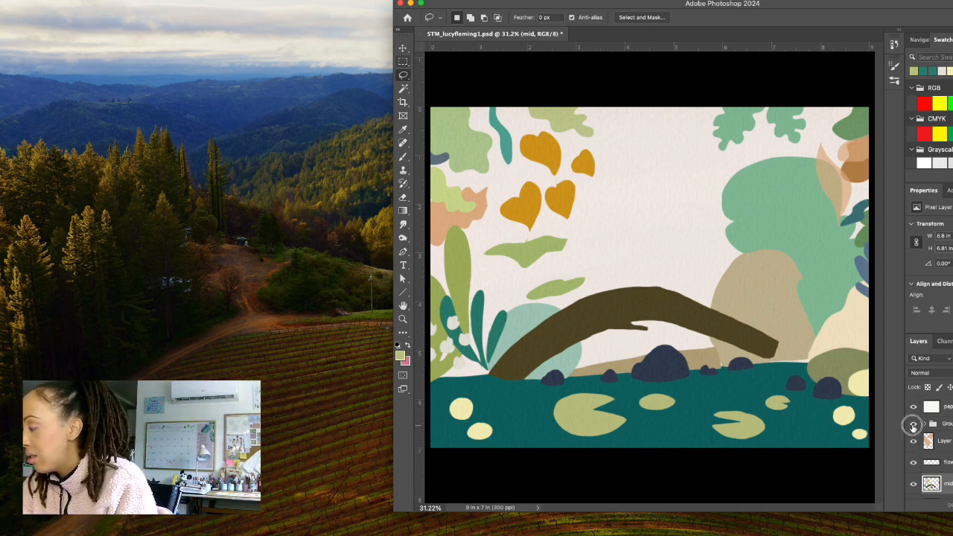
# Show the sketch group, lasso the leaf at the bridge's left end, about 1.03 by 1.77 in, fill it with #b2b977 and extend its right edge.
pyautogui.click(914, 424)
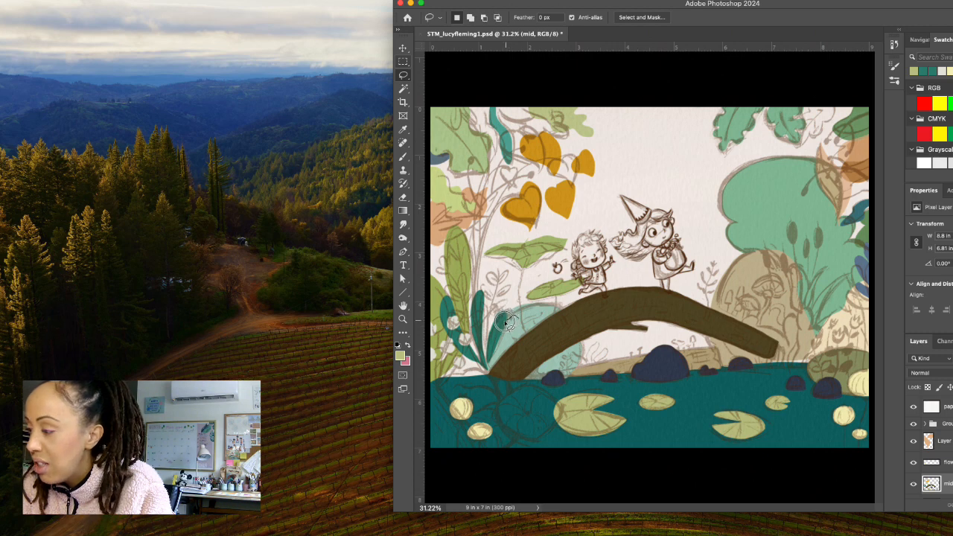
pyautogui.moveTo(491, 328)
pyautogui.mouseDown()
pyautogui.moveTo(478, 363)
pyautogui.moveTo(505, 402)
pyautogui.moveTo(503, 377)
pyautogui.moveTo(523, 351)
pyautogui.moveTo(511, 313)
pyautogui.mouseUp()
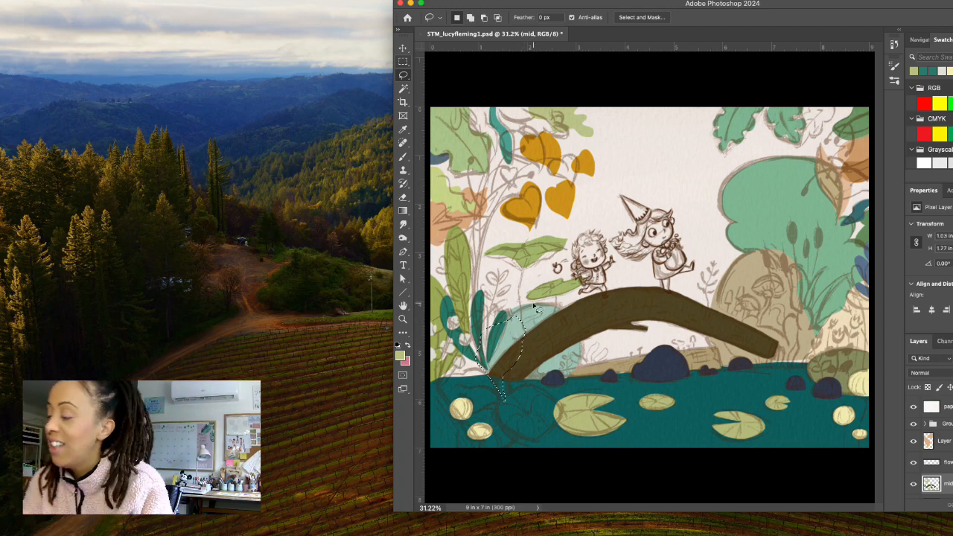
pyautogui.click(401, 356)
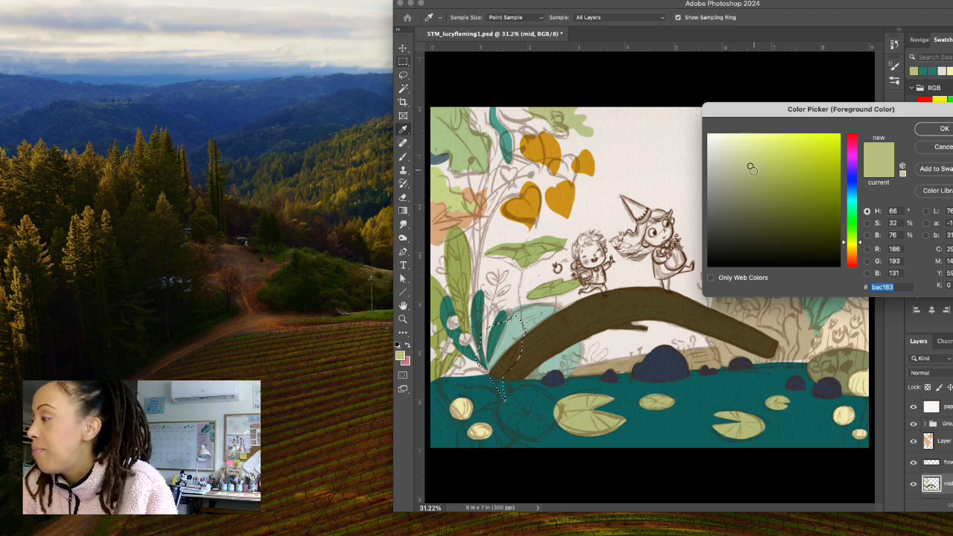
pyautogui.press('Return')
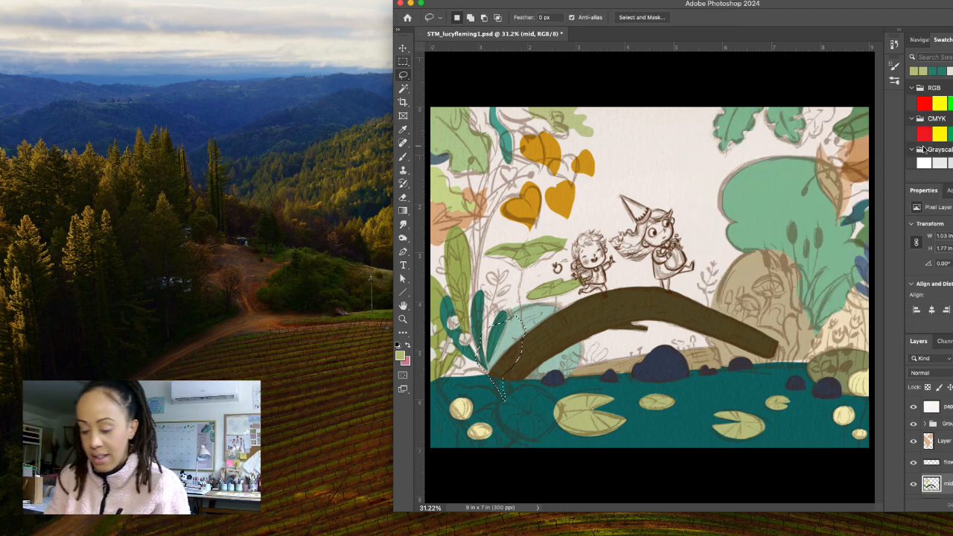
pyautogui.press('super+BackSpace')
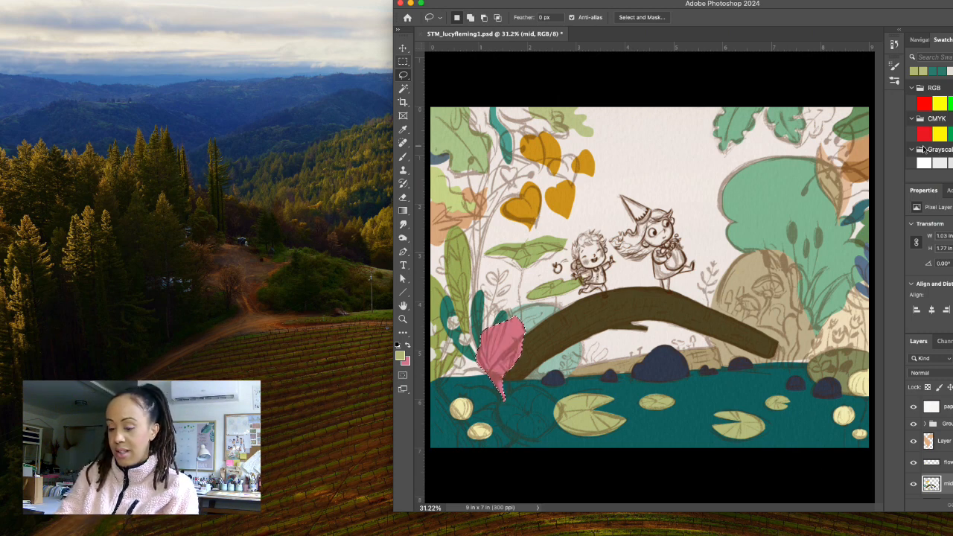
pyautogui.press('super+z')
pyautogui.hotkey('alt', 'BackSpace')
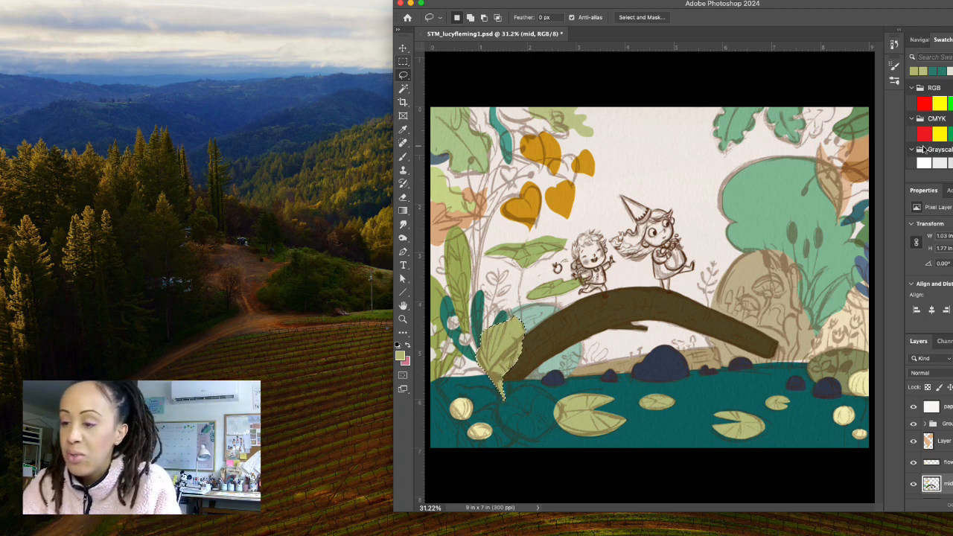
pyautogui.press('super+d')
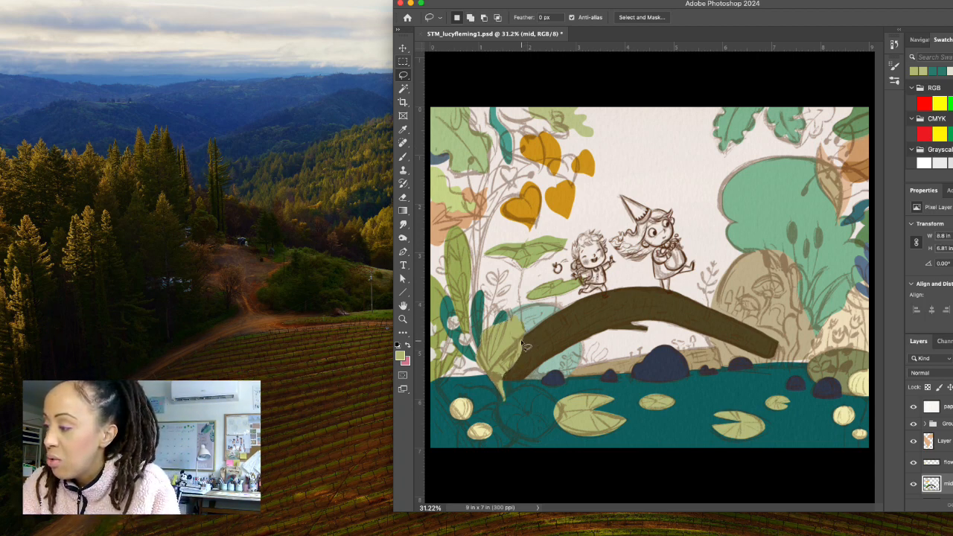
pyautogui.moveTo(525, 345)
pyautogui.mouseDown()
pyautogui.moveTo(507, 402)
pyautogui.moveTo(499, 388)
pyautogui.moveTo(521, 344)
pyautogui.mouseUp()
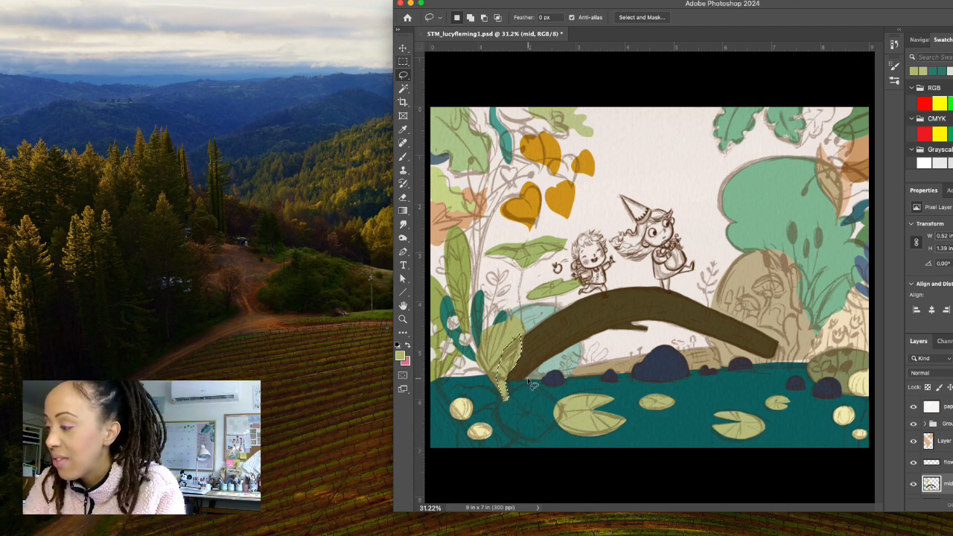
pyautogui.click(525, 379)
# Lasso the round lily pad below the bridge's left end, about 1.37 by 1.3 in, and set the foreground colour to darker olive #91994b.
pyautogui.moveTo(523, 378)
pyautogui.mouseDown()
pyautogui.moveTo(495, 403)
pyautogui.moveTo(495, 424)
pyautogui.moveTo(522, 441)
pyautogui.moveTo(546, 435)
pyautogui.mouseUp()
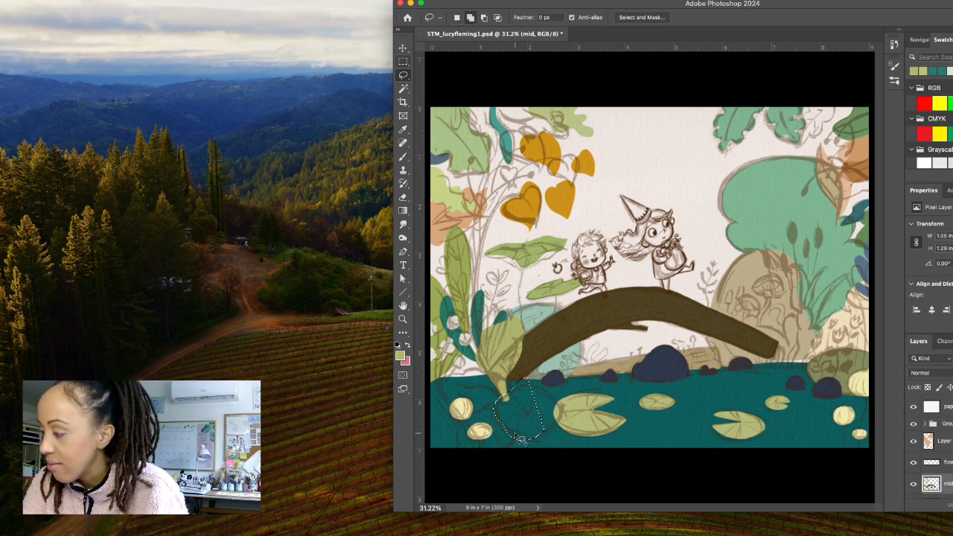
pyautogui.moveTo(529, 441)
pyautogui.mouseDown()
pyautogui.moveTo(551, 434)
pyautogui.moveTo(561, 415)
pyautogui.moveTo(533, 382)
pyautogui.moveTo(513, 382)
pyautogui.mouseUp()
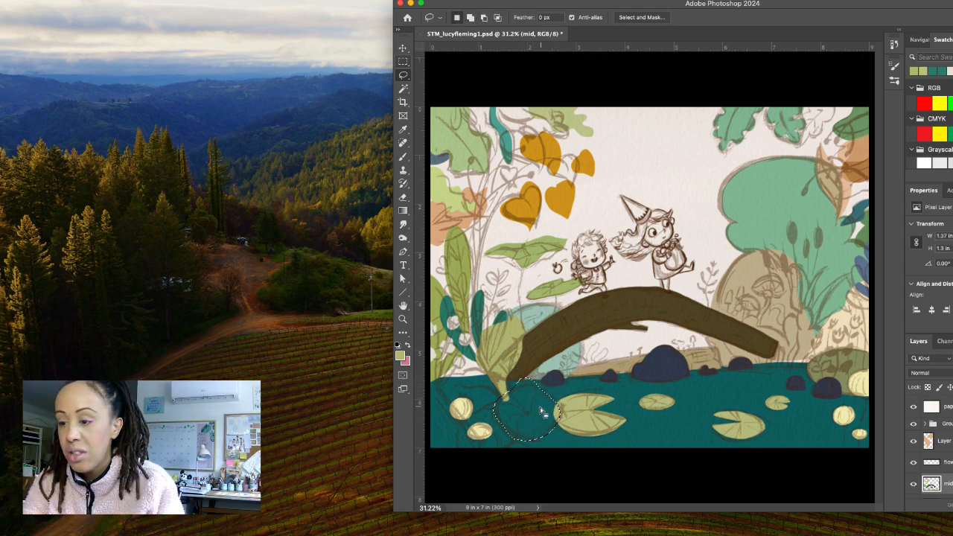
pyautogui.click(400, 356)
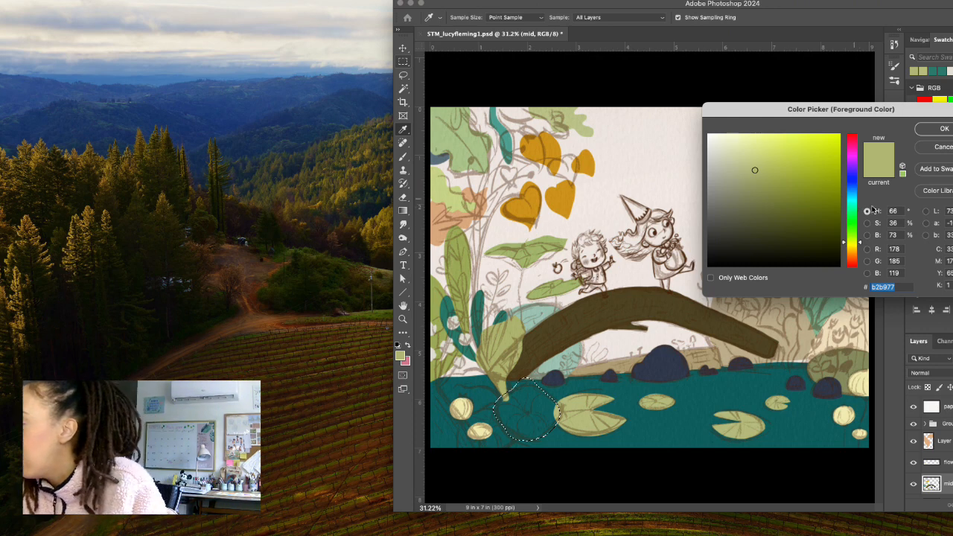
pyautogui.click(772, 172)
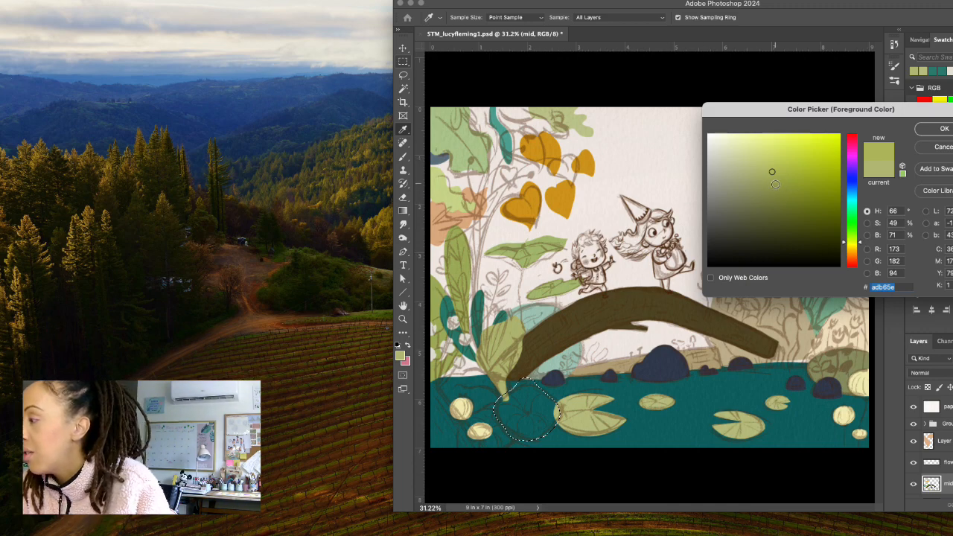
pyautogui.click(776, 187)
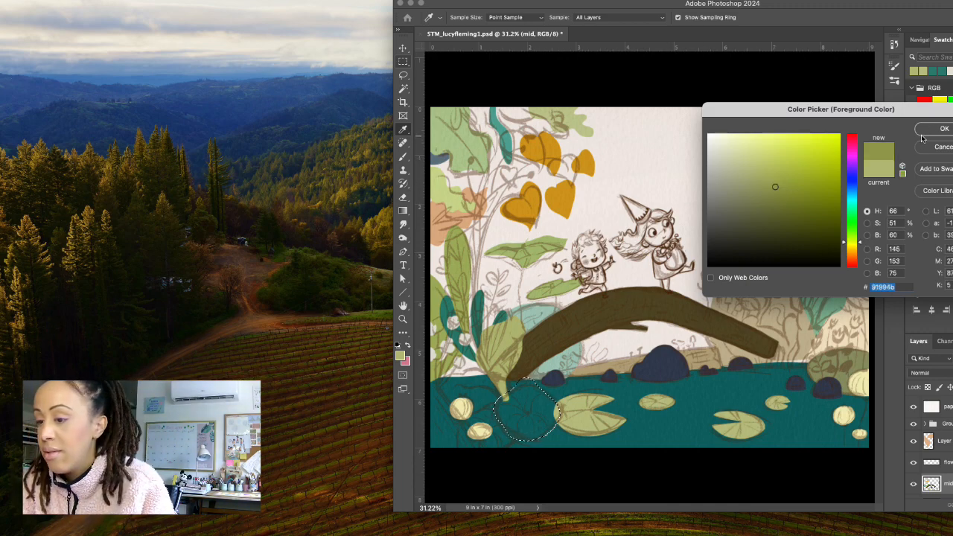
pyautogui.click(939, 131)
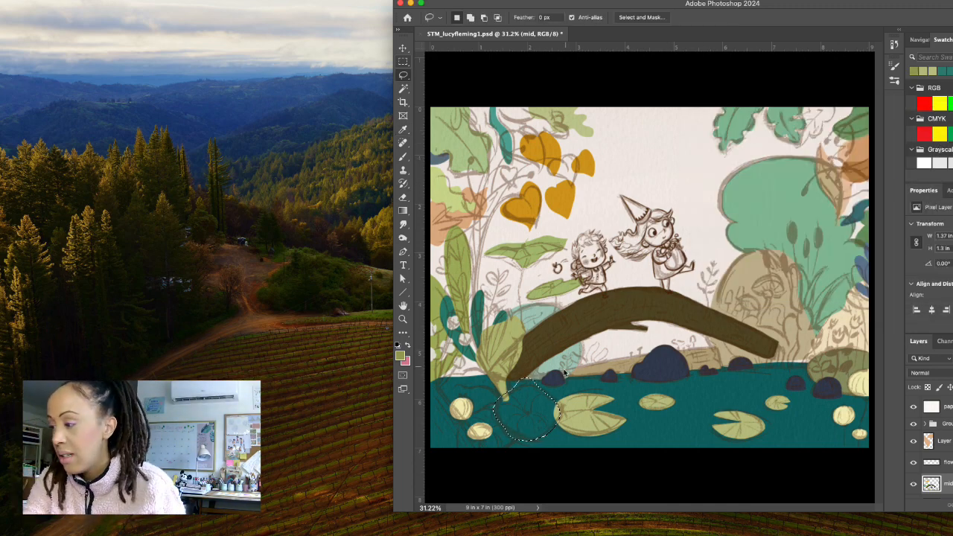
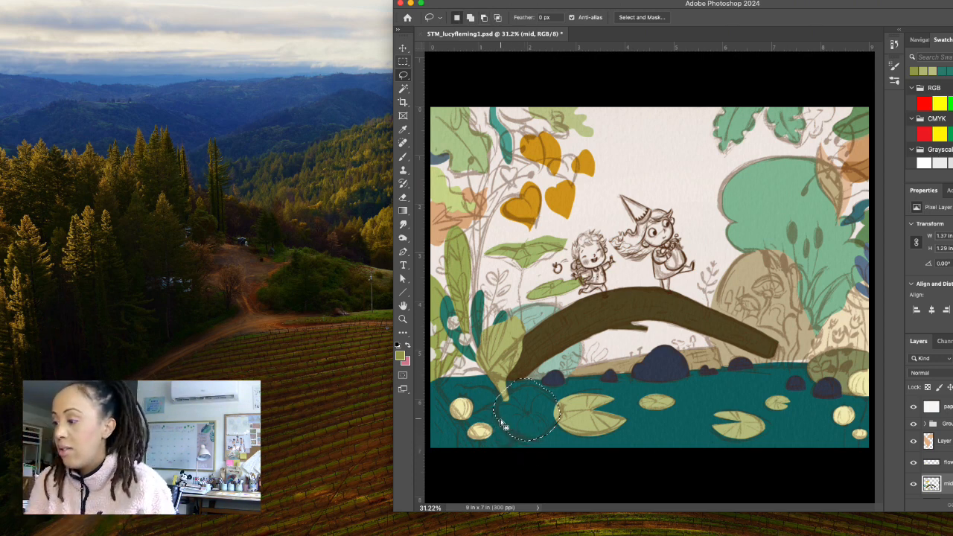
# Trim the selection around the round lily pad below the bridge's left end and fill it with #91994b.
pyautogui.press('alt')
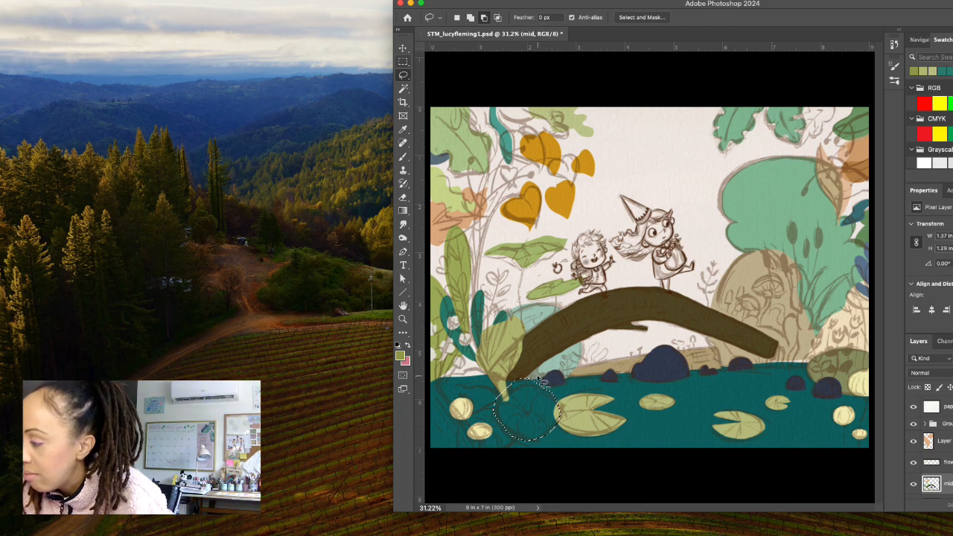
pyautogui.moveTo(542, 386)
pyautogui.mouseDown()
pyautogui.moveTo(564, 420)
pyautogui.moveTo(574, 381)
pyautogui.mouseUp()
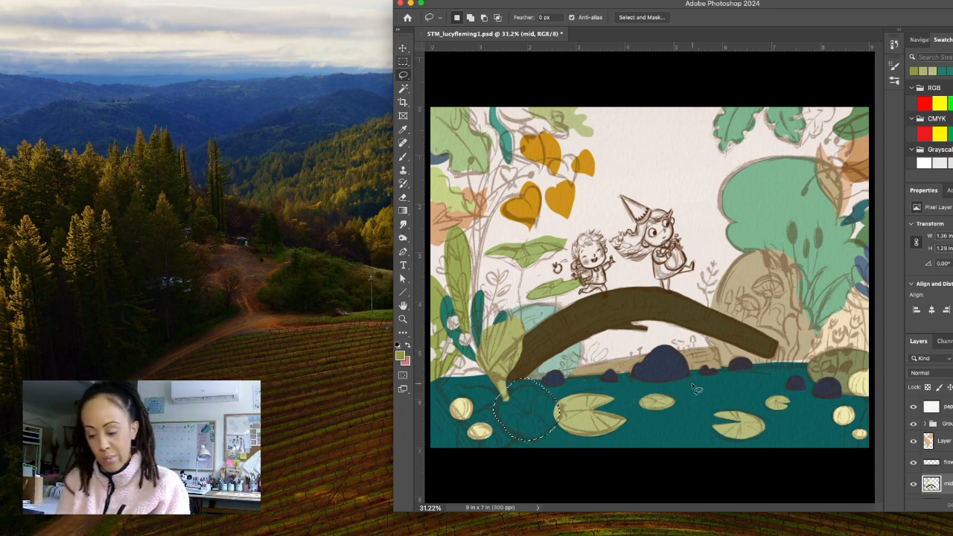
pyautogui.hotkey('alt', 'BackSpace')
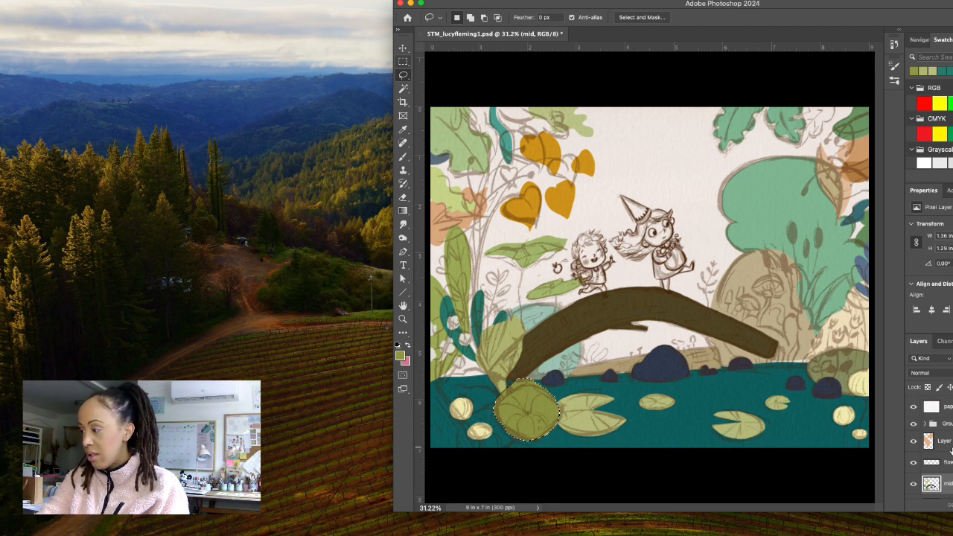
# Activate Layer 4 beneath the mid layer and lasso the rock in the illustration's bottom-left corner, about 1.16 by 1.45 in.
pyautogui.scroll(-3, 951, 451)
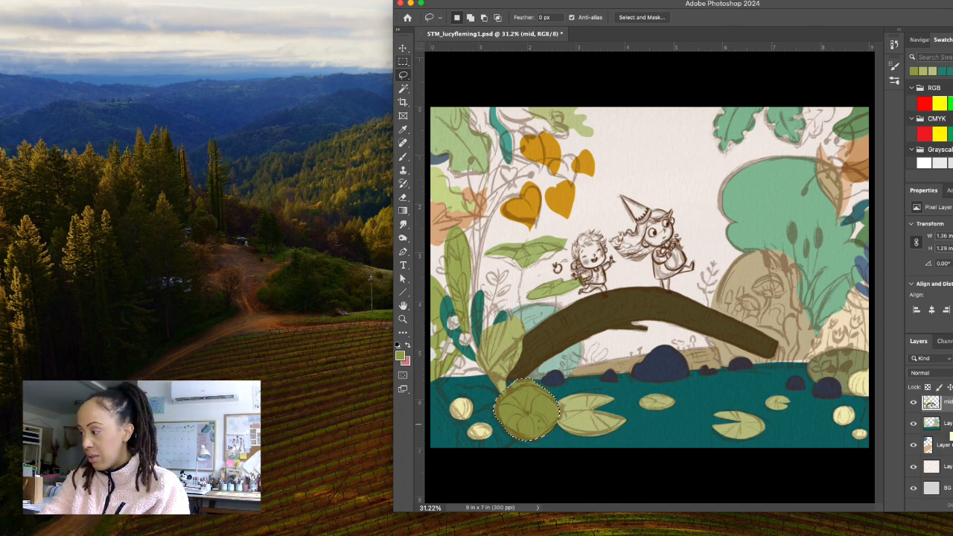
pyautogui.click(945, 423)
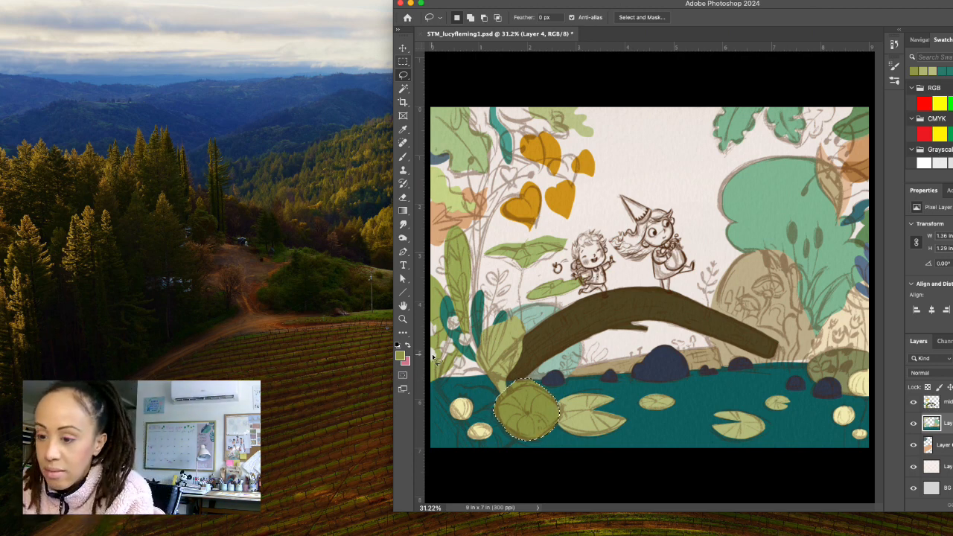
pyautogui.moveTo(430, 380)
pyautogui.mouseDown()
pyautogui.moveTo(489, 456)
pyautogui.moveTo(429, 456)
pyautogui.moveTo(430, 380)
pyautogui.mouseUp()
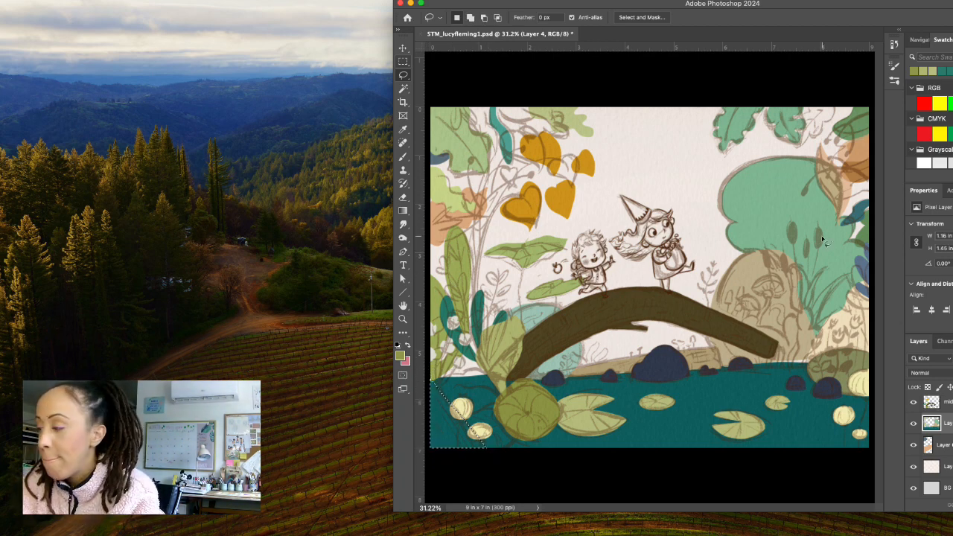
# Set the foreground colour to muted teal #506b69, fill the selected bottom-left corner rock, and clear the selection.
pyautogui.press('i')
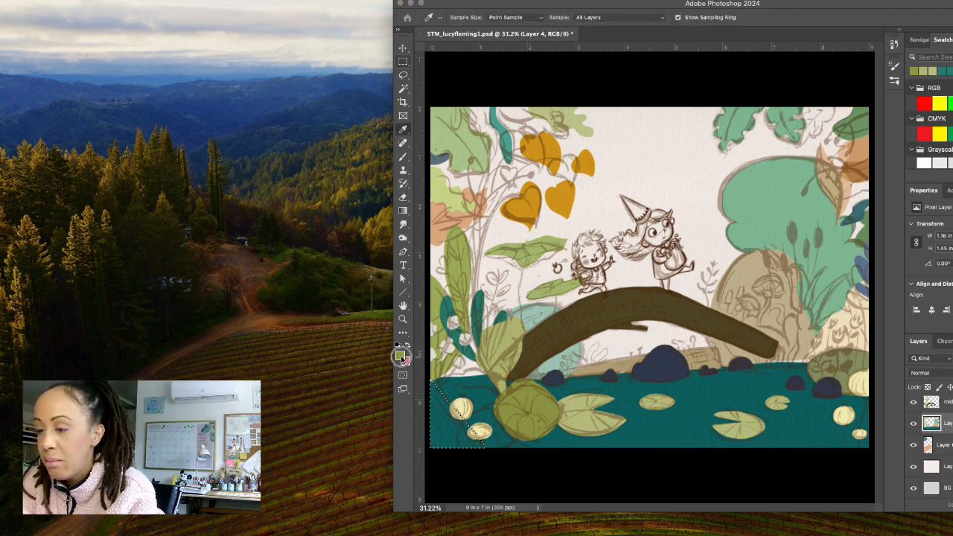
pyautogui.click(400, 356)
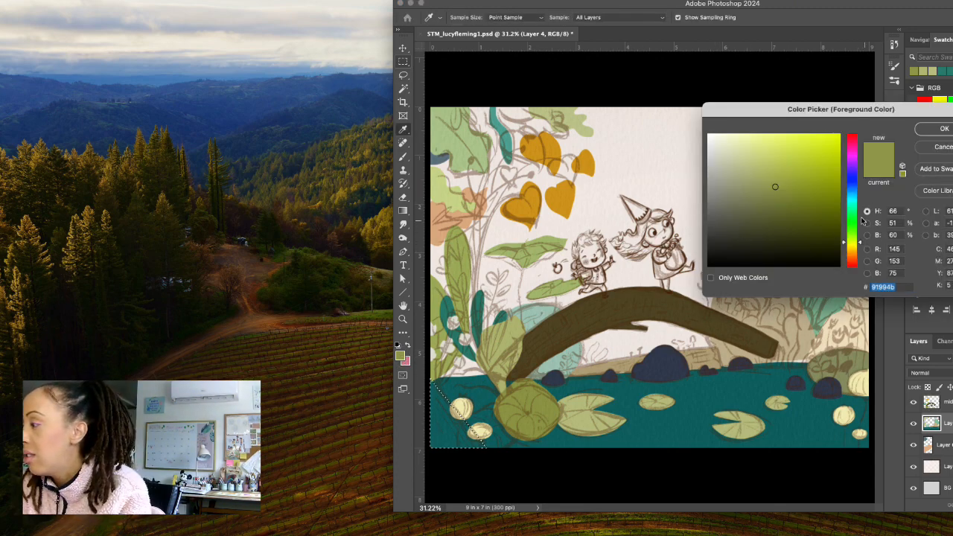
pyautogui.click(855, 203)
pyautogui.moveTo(771, 215); pyautogui.dragTo(746, 221)
pyautogui.moveTo(745, 223); pyautogui.dragTo(740, 213)
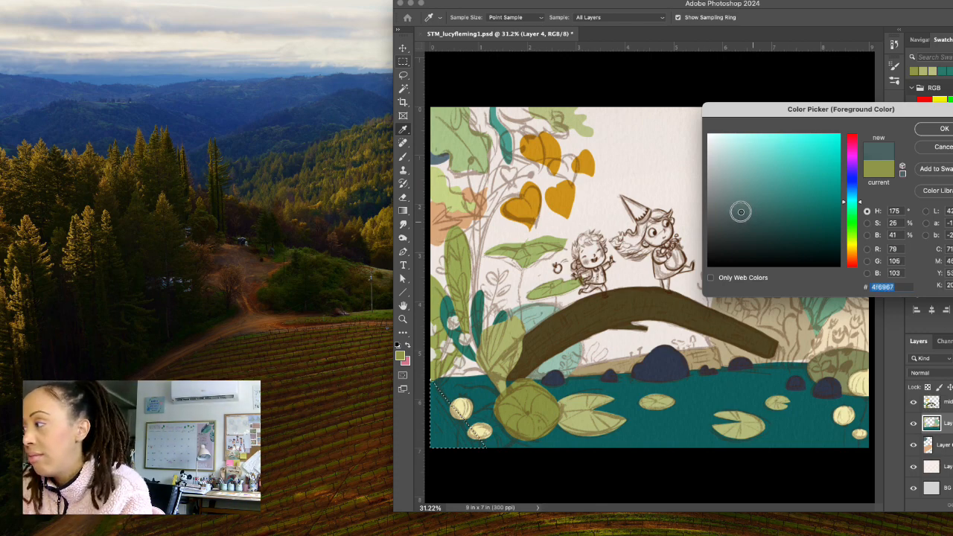
pyautogui.click(941, 131)
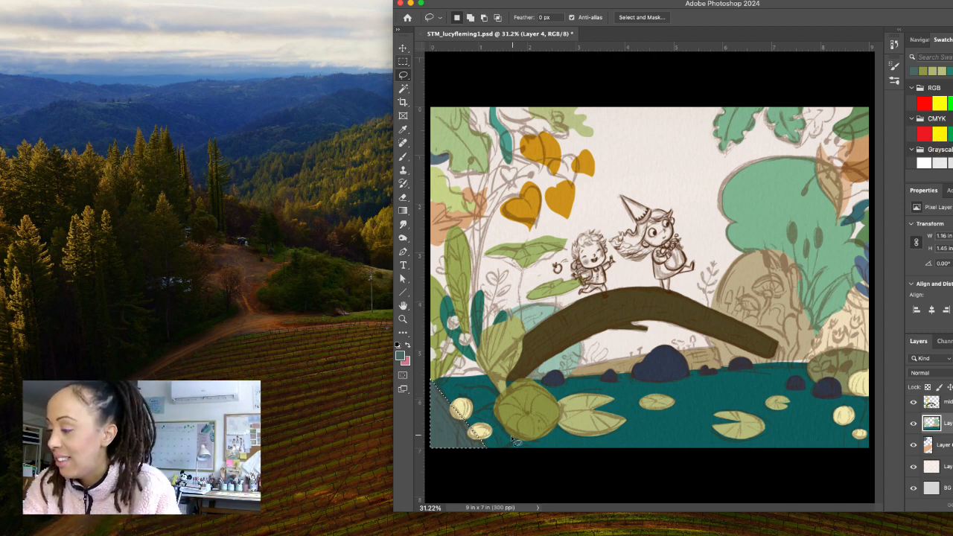
pyautogui.press('super+d')
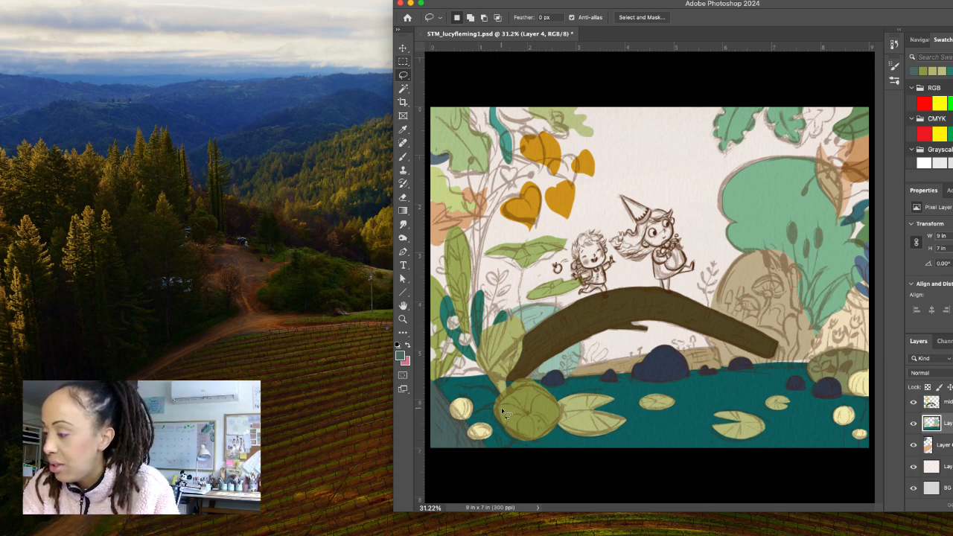
# Lasso the rounded leaf between the corner rock and the olive lily pad, about 1.14 by 0.99 in, and refine its selection edges.
pyautogui.moveTo(507, 414)
pyautogui.mouseDown()
pyautogui.moveTo(506, 396)
pyautogui.moveTo(466, 415)
pyautogui.moveTo(495, 454)
pyautogui.moveTo(519, 423)
pyautogui.moveTo(497, 395)
pyautogui.mouseUp()
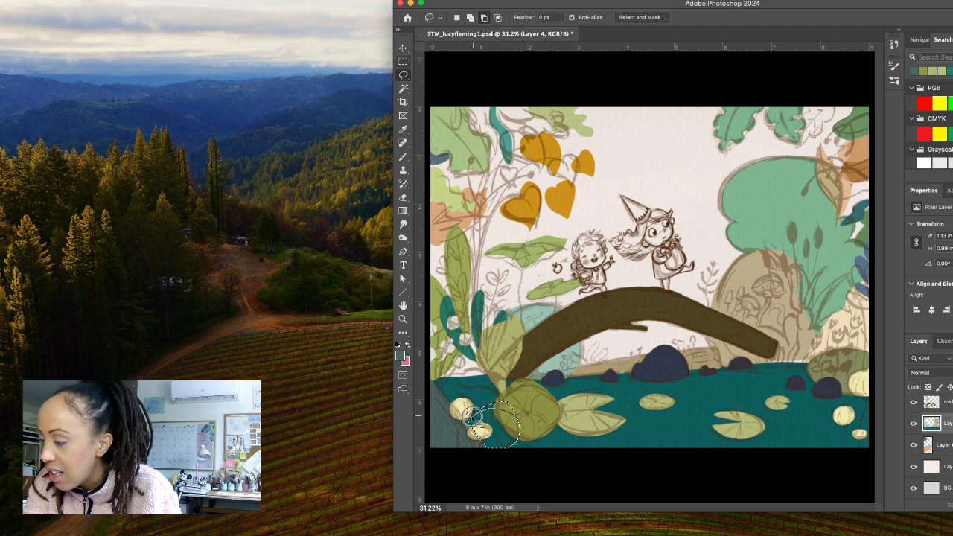
pyautogui.moveTo(467, 419)
pyautogui.mouseDown()
pyautogui.moveTo(487, 394)
pyautogui.moveTo(520, 415)
pyautogui.mouseUp()
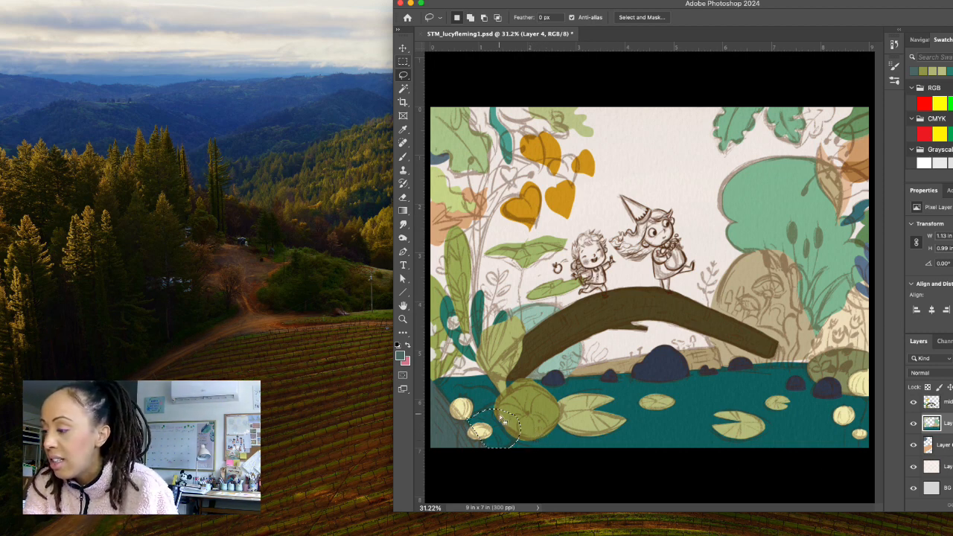
pyautogui.moveTo(510, 421)
pyautogui.mouseDown()
pyautogui.moveTo(459, 409)
pyautogui.moveTo(477, 431)
pyautogui.mouseUp()
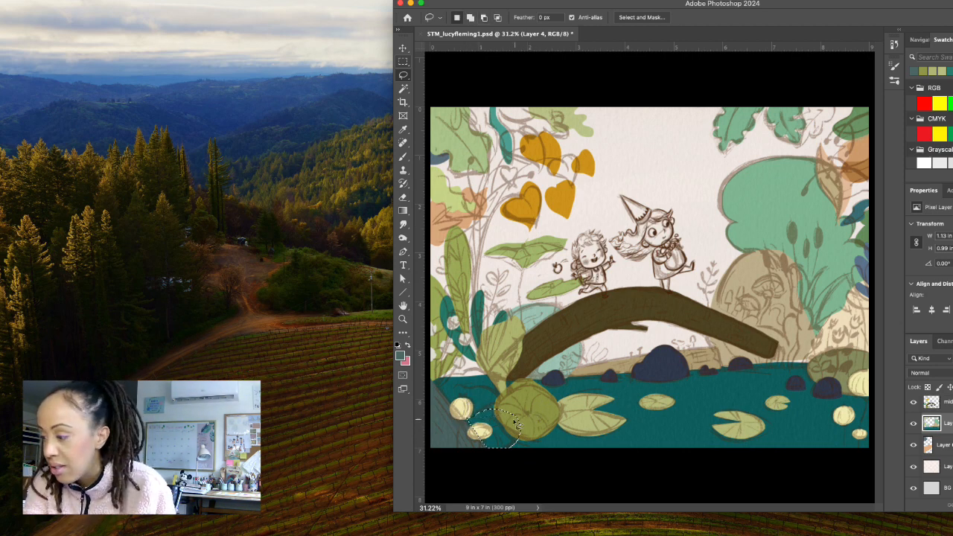
pyautogui.moveTo(498, 419); pyautogui.dragTo(504, 424)
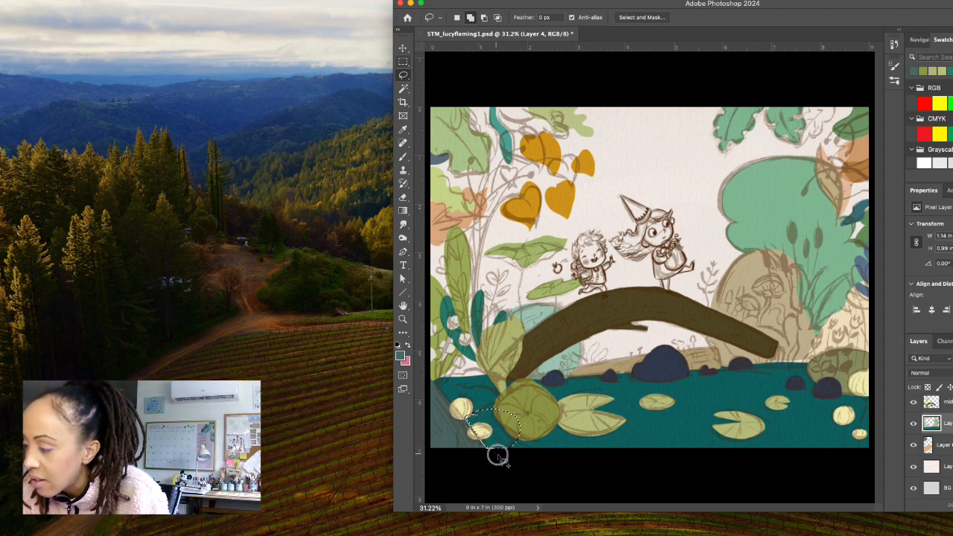
pyautogui.moveTo(498, 455); pyautogui.dragTo(519, 447)
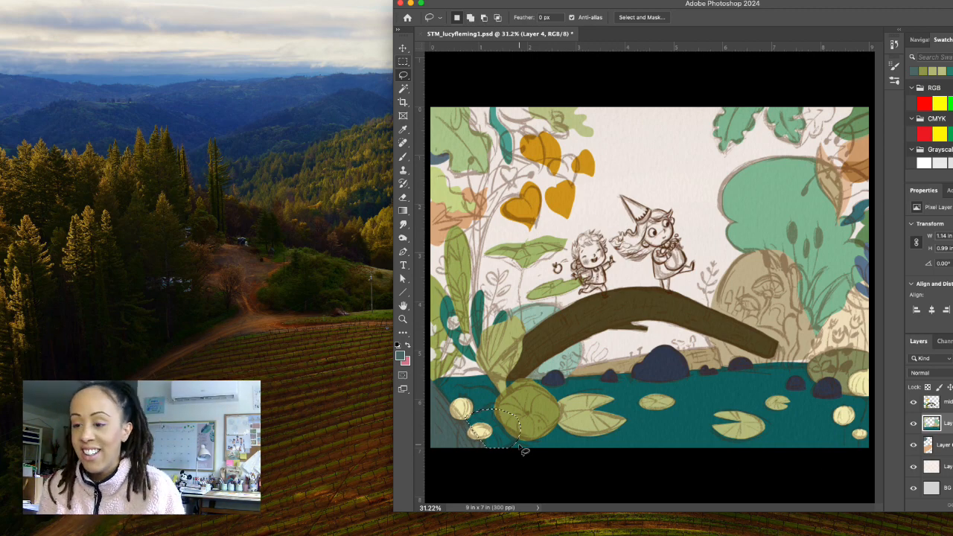
# Set the foreground colour to light teal #82bfab, fill the selected rounded leaf, and clear the selection.
pyautogui.click(400, 356)
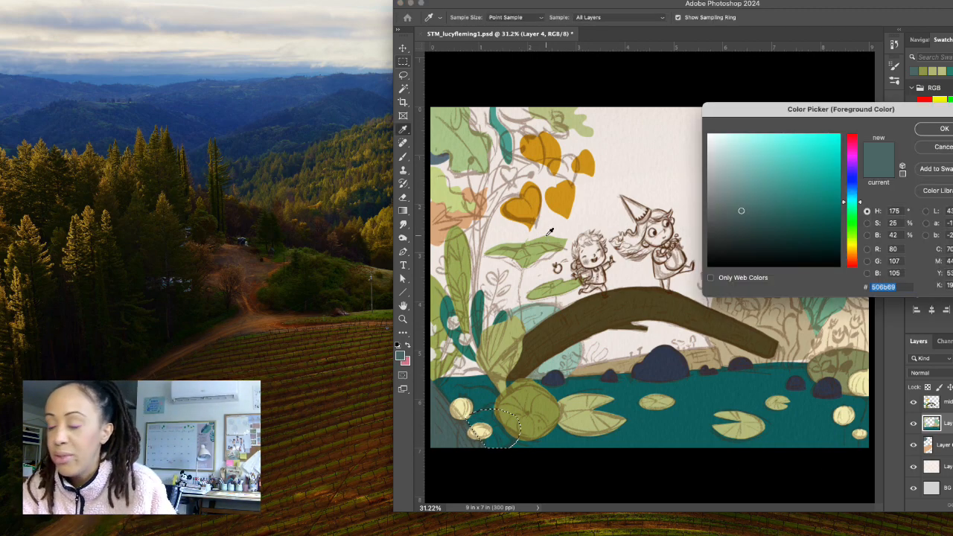
pyautogui.click(757, 157)
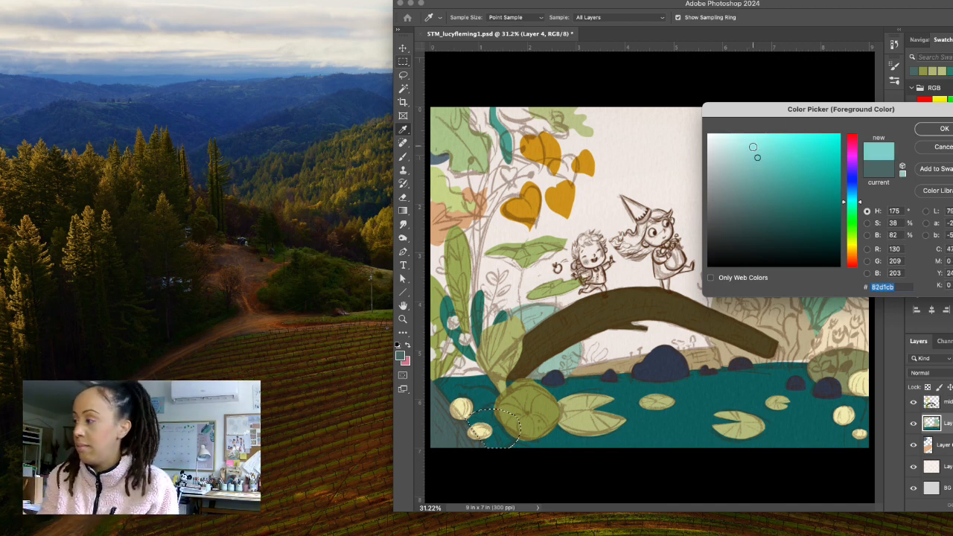
pyautogui.click(745, 165)
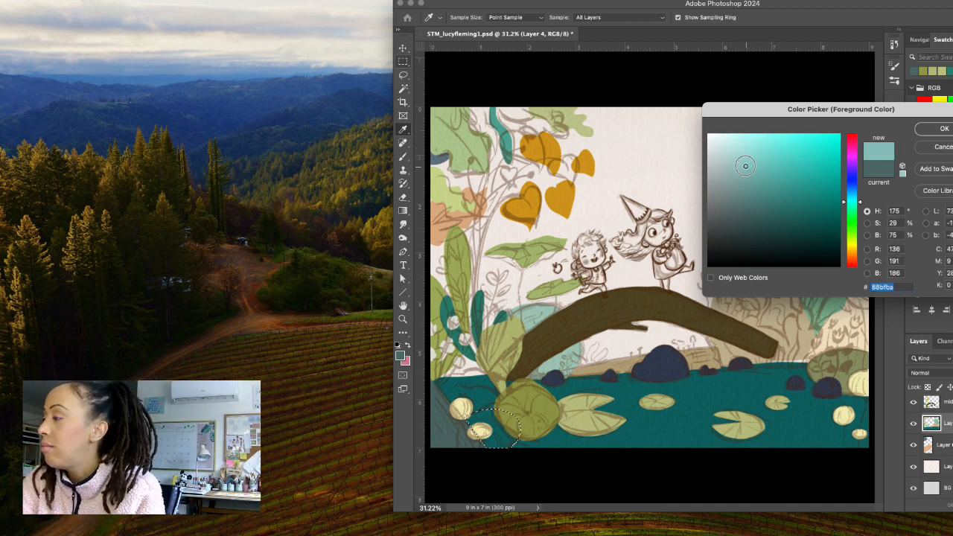
pyautogui.moveTo(746, 165); pyautogui.dragTo(750, 167)
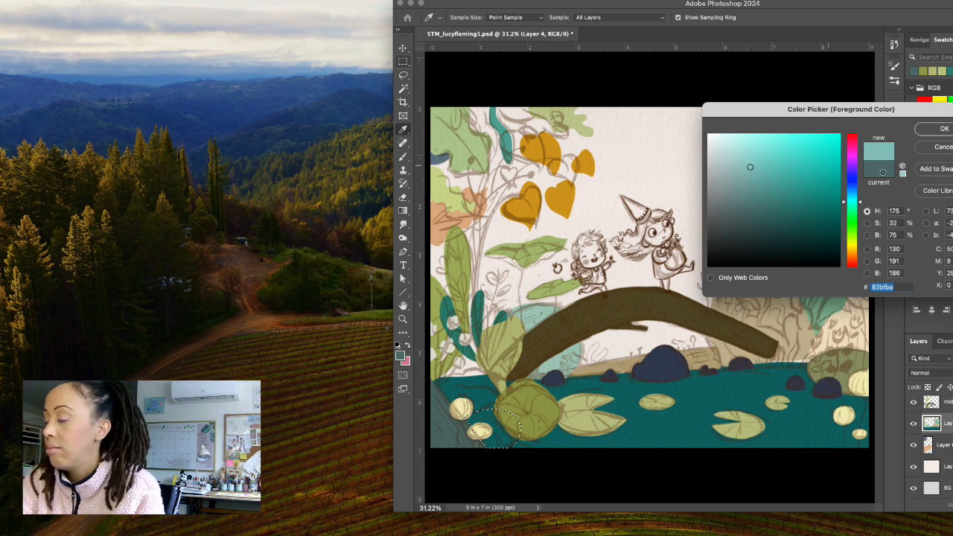
pyautogui.moveTo(861, 201)
pyautogui.mouseDown()
pyautogui.moveTo(865, 211)
pyautogui.moveTo(866, 202)
pyautogui.mouseUp()
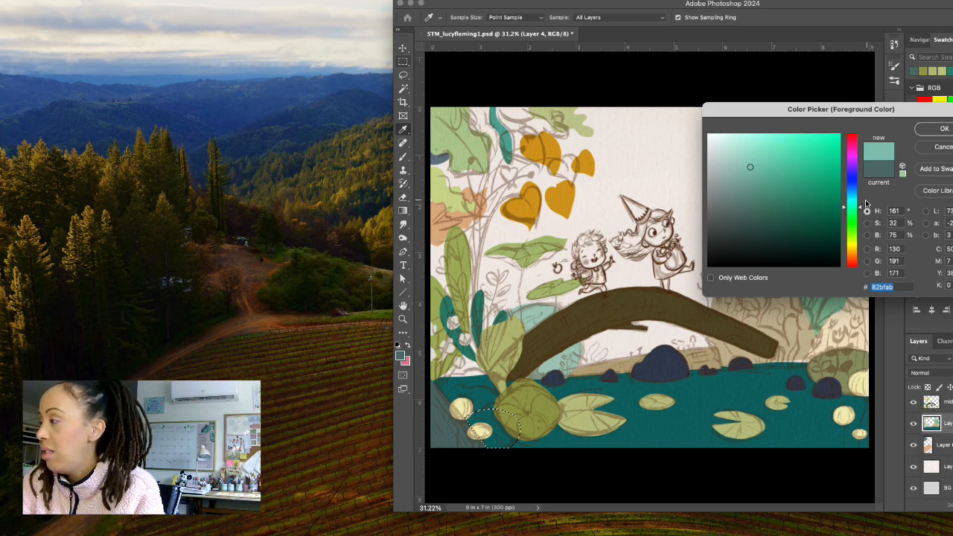
pyautogui.click(937, 131)
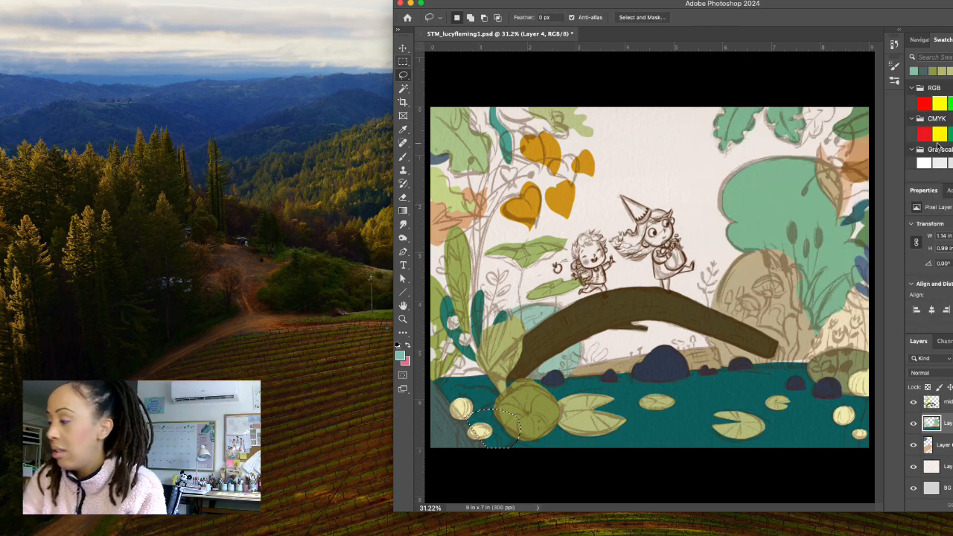
pyautogui.hotkey('alt', 'BackSpace')
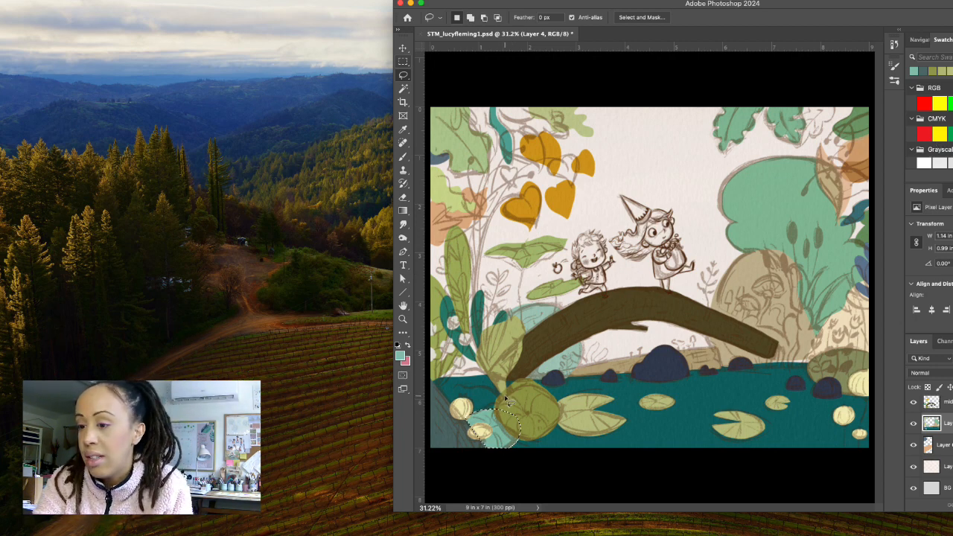
pyautogui.hotkey('ctrl', 'd')
# Lasso the leaf at the pond's upper-left edge, about 1.44 by 1 in, fill it with pale green #cddaa8, and deselect.
pyautogui.moveTo(503, 396)
pyautogui.mouseDown()
pyautogui.moveTo(476, 372)
pyautogui.moveTo(432, 378)
pyautogui.moveTo(463, 417)
pyautogui.moveTo(504, 396)
pyautogui.moveTo(469, 371)
pyautogui.mouseUp()
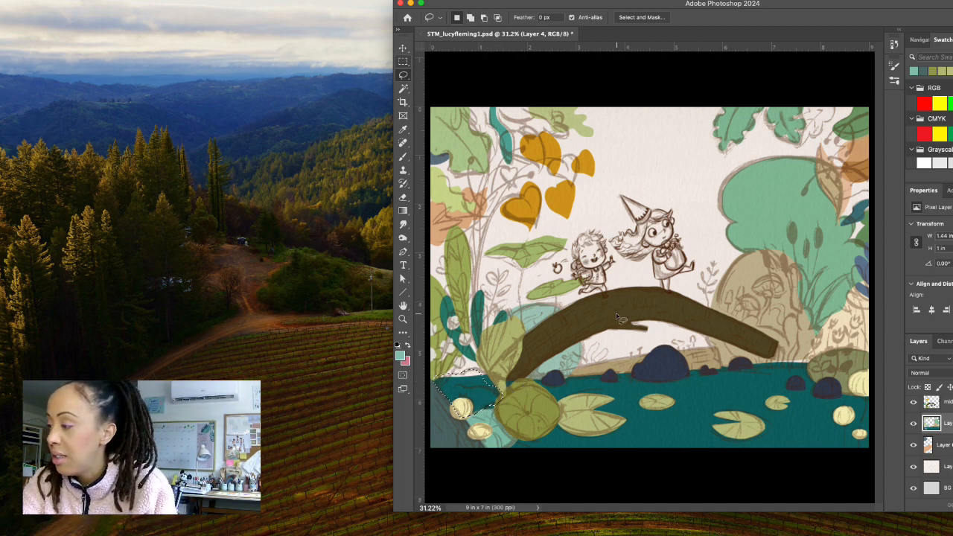
pyautogui.click(400, 356)
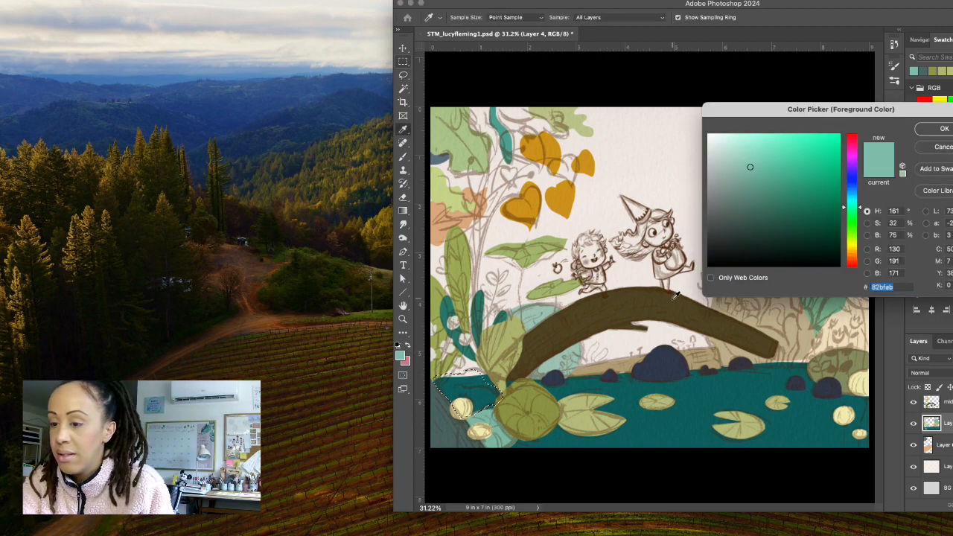
pyautogui.click(464, 403)
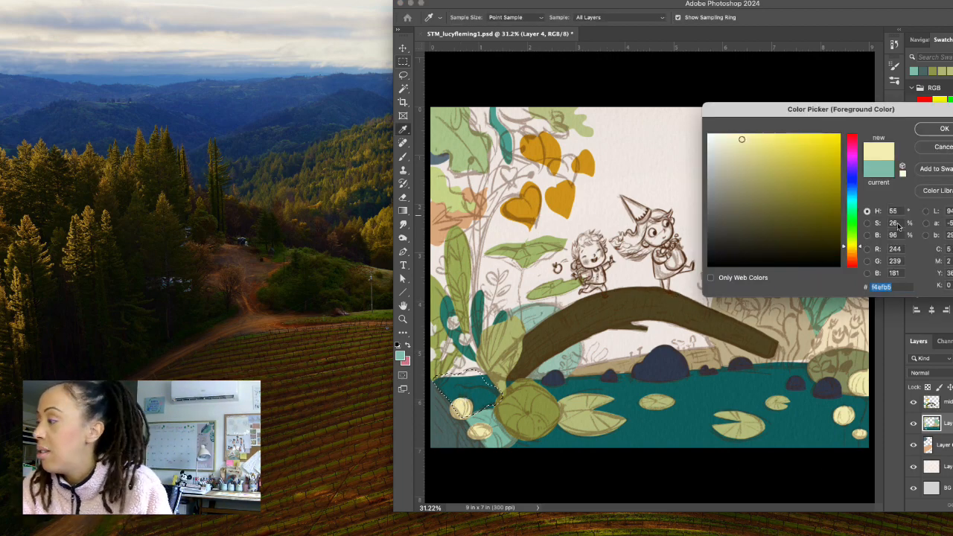
pyautogui.moveTo(861, 245); pyautogui.dragTo(861, 238)
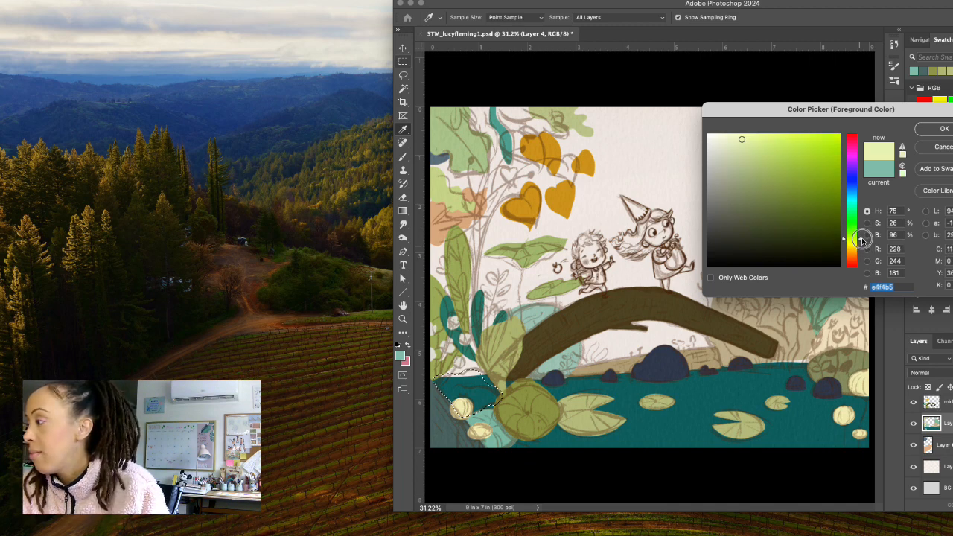
pyautogui.click(740, 154)
pyautogui.click(737, 153)
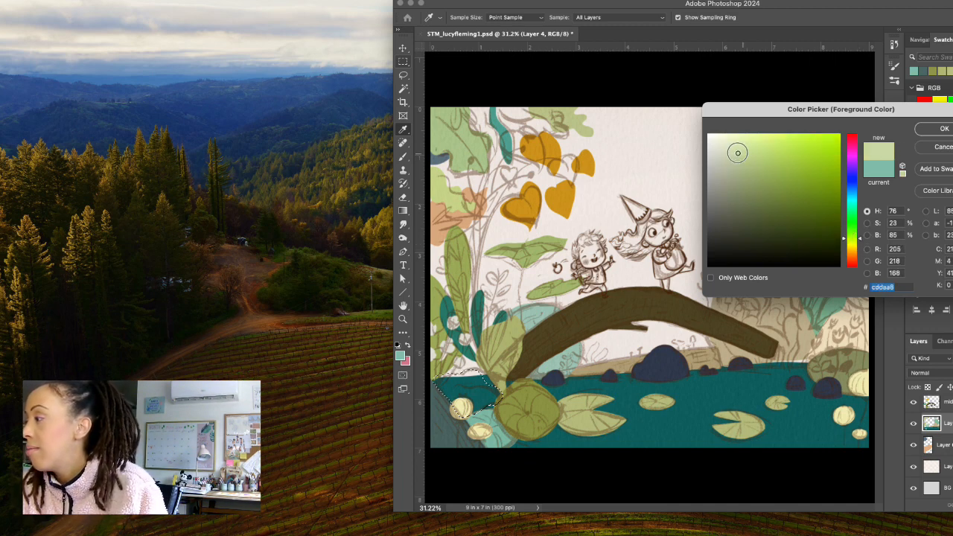
pyautogui.click(944, 129)
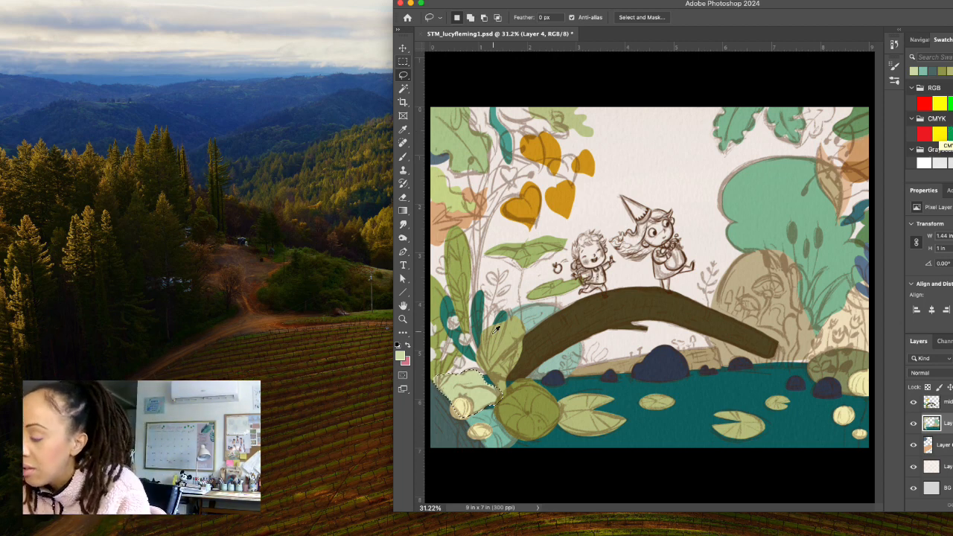
pyautogui.press('super+d')
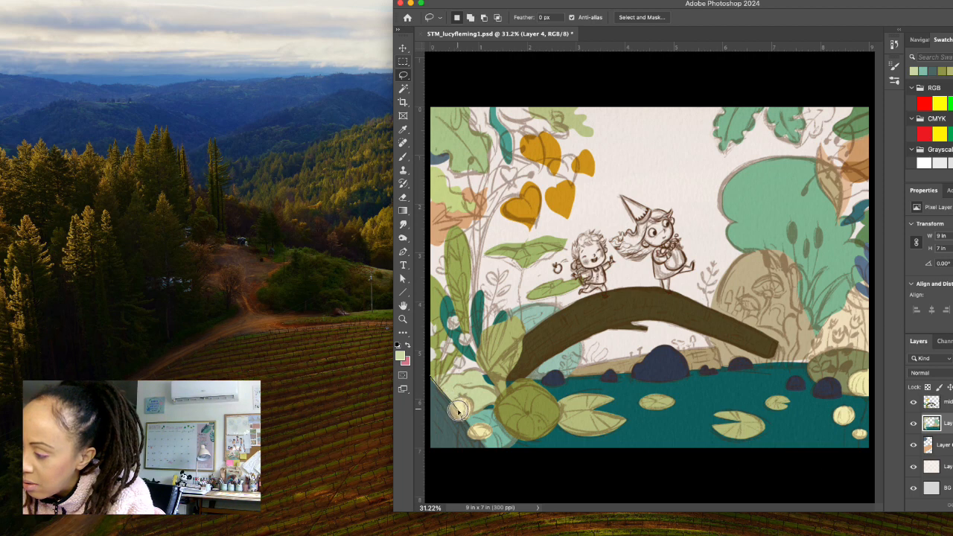
# Lasso the bottom-left corner rock again, about 1.13 by 1.51 in, and sample its grey teal as foreground colour with the paper layer temporarily hidden.
pyautogui.moveTo(470, 426)
pyautogui.mouseDown()
pyautogui.moveTo(481, 449)
pyautogui.moveTo(425, 451)
pyautogui.moveTo(422, 385)
pyautogui.moveTo(438, 376)
pyautogui.mouseUp()
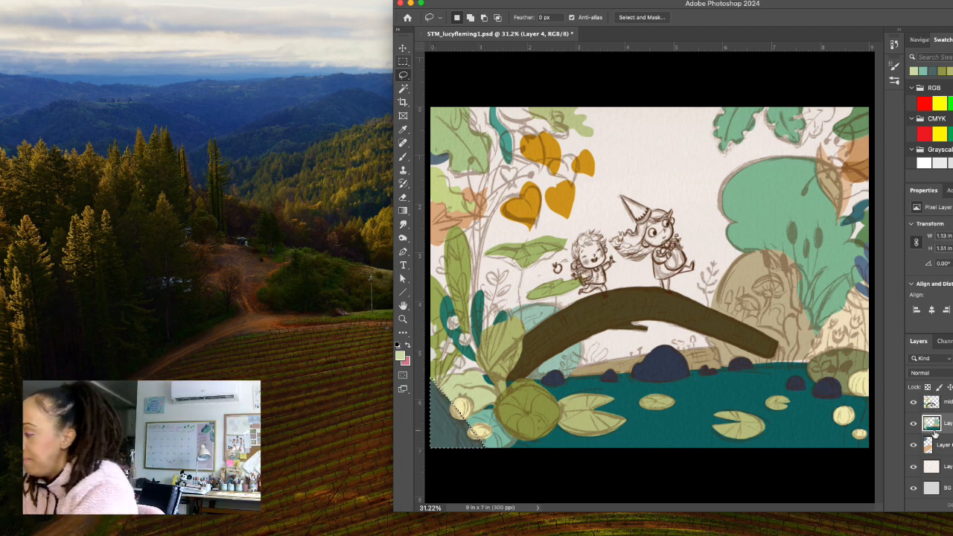
pyautogui.scroll(2, 935, 433)
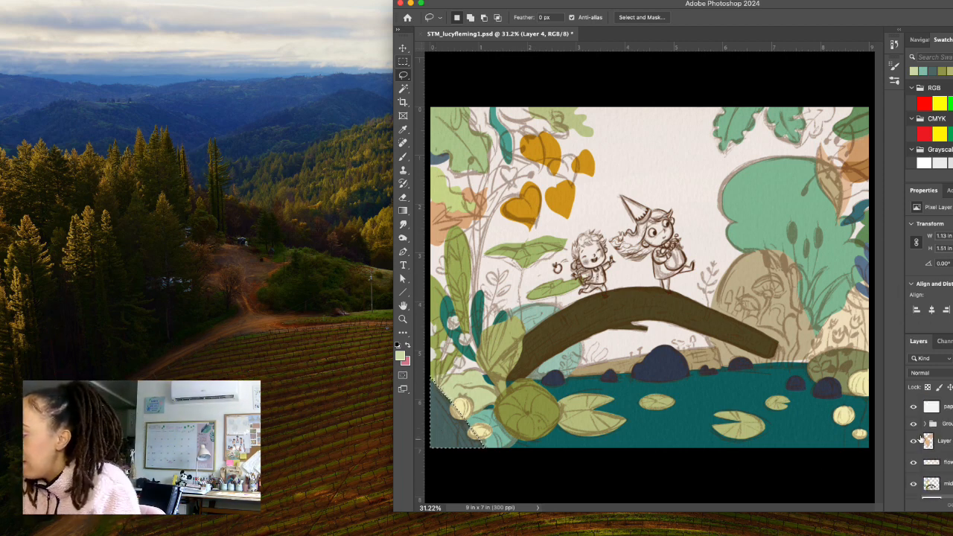
pyautogui.click(914, 406)
pyautogui.click(400, 356)
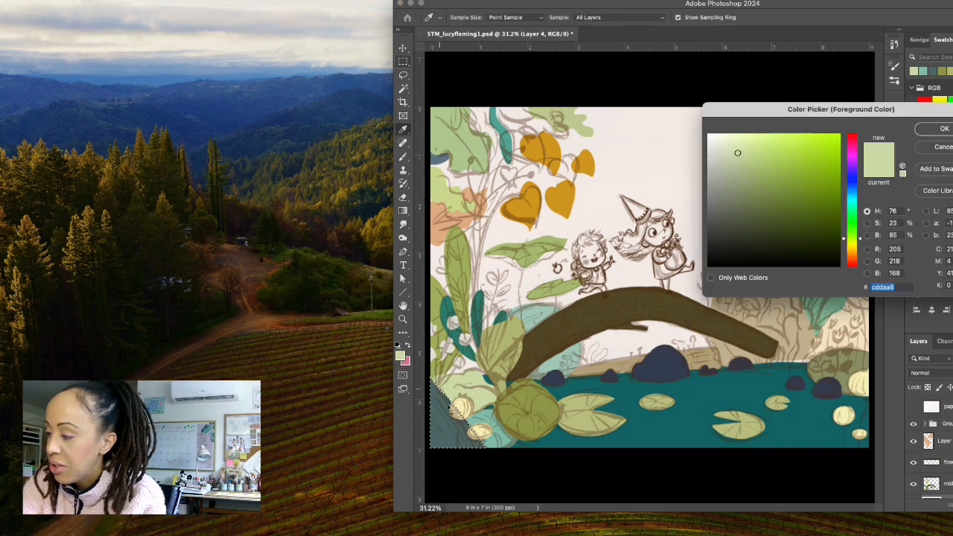
pyautogui.click(484, 403)
pyautogui.click(937, 129)
pyautogui.press('l')
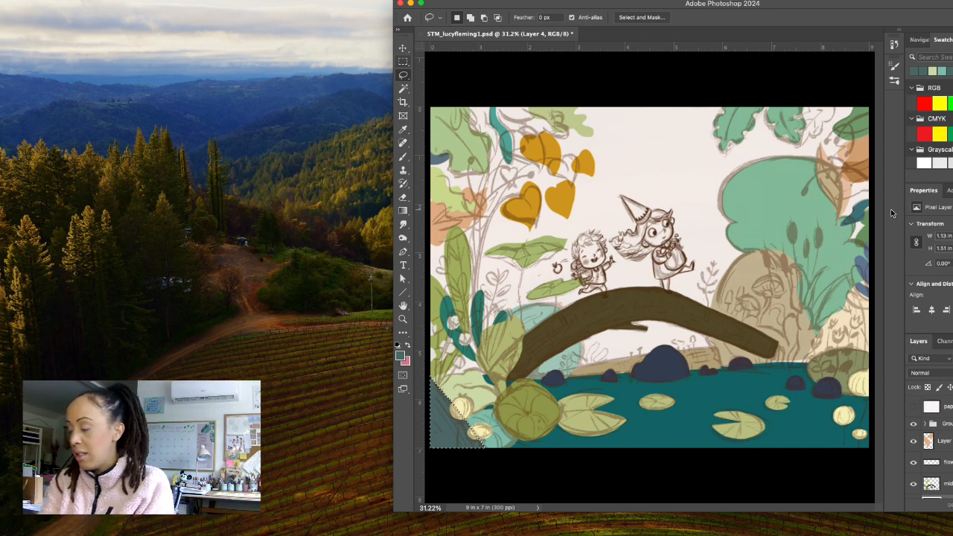
pyautogui.click(914, 407)
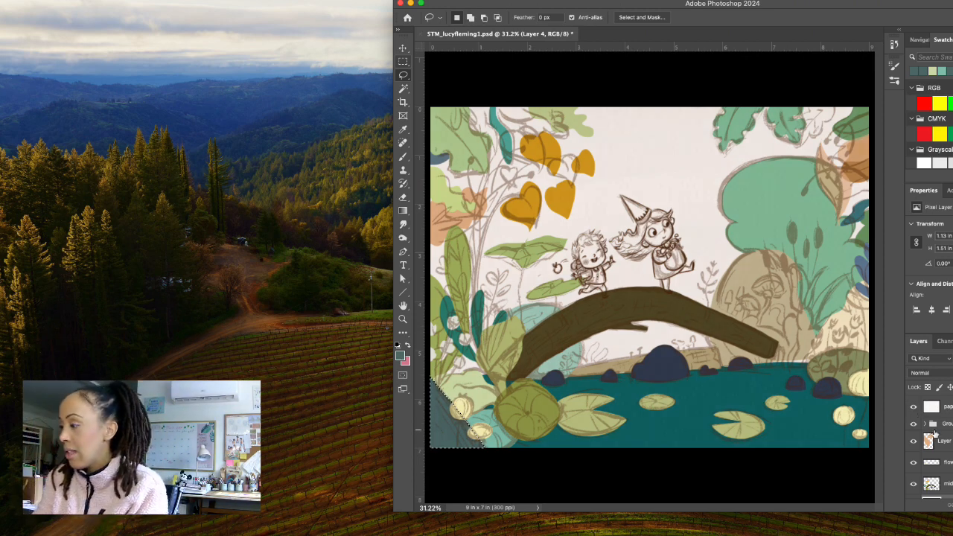
# Sample the tan of the rock beneath the bridge's right end, #c2b593, as foreground colour with the paper layer temporarily hidden.
pyautogui.scroll(-3, 934, 434)
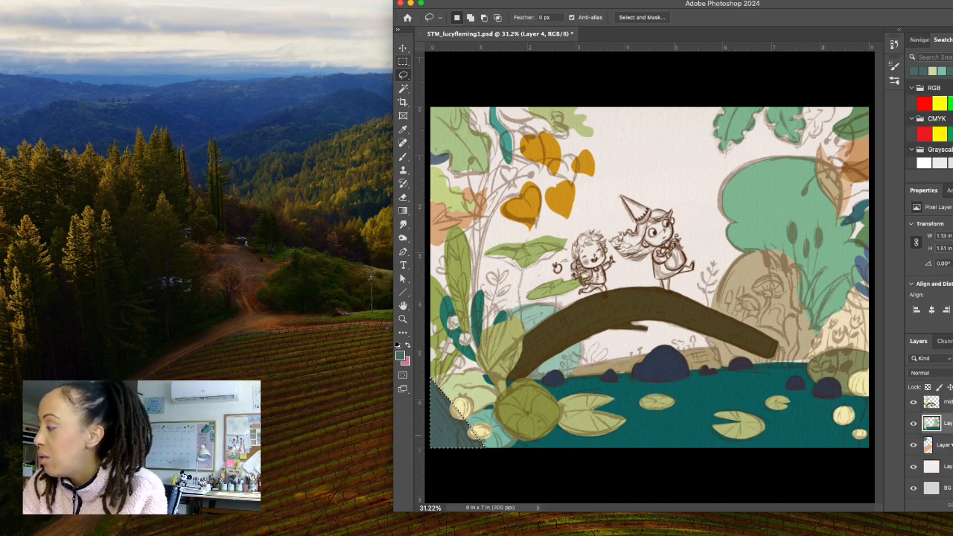
pyautogui.scroll(2, 941, 440)
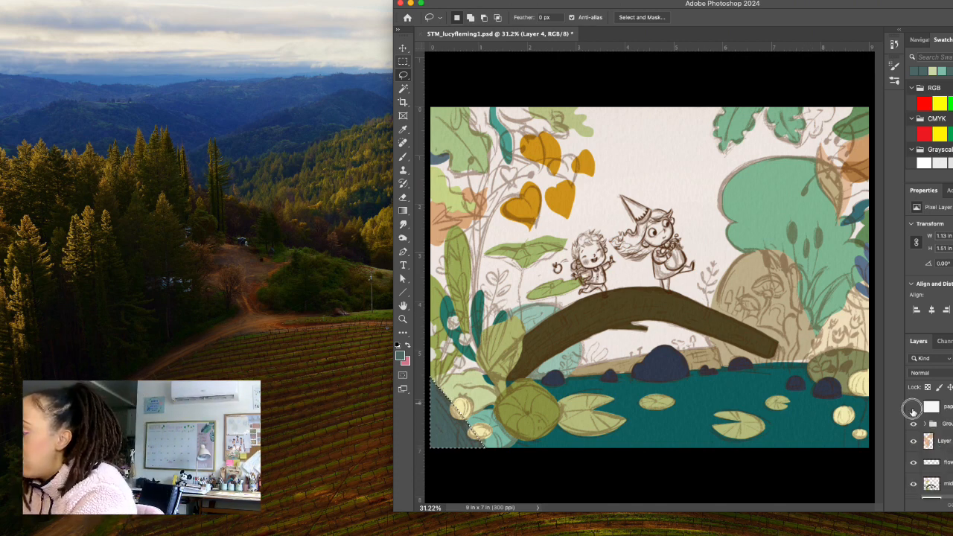
pyautogui.scroll(-1, 939, 423)
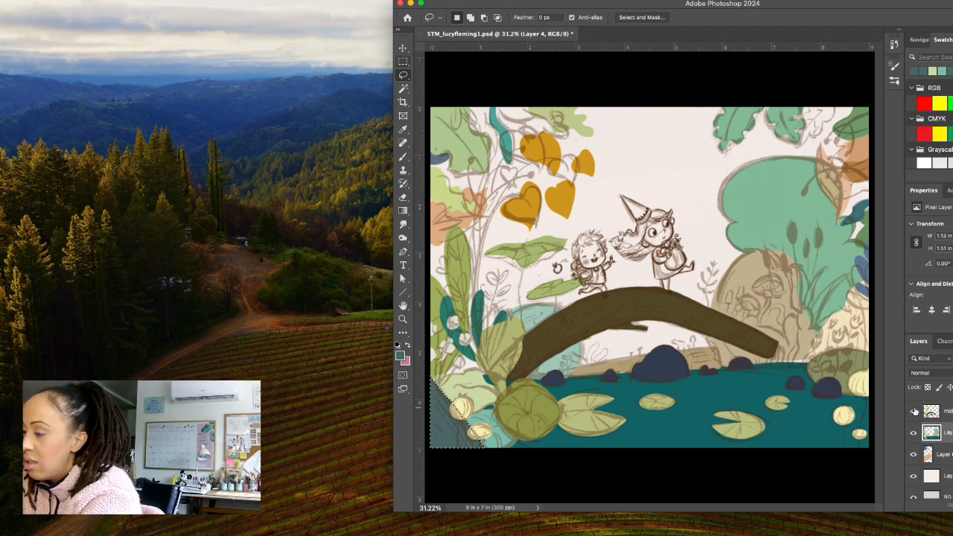
pyautogui.click(400, 356)
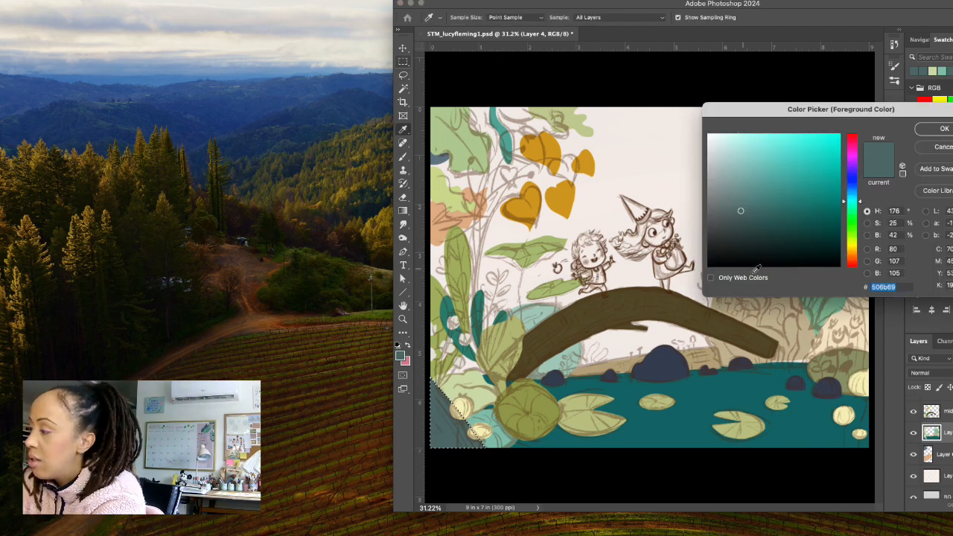
pyautogui.click(731, 350)
pyautogui.click(941, 131)
pyautogui.scroll(3, 944, 448)
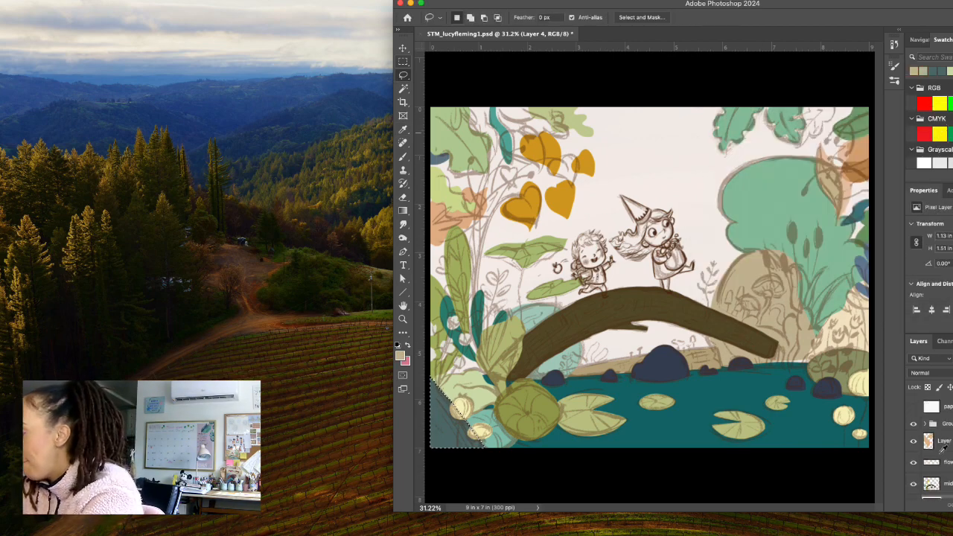
pyautogui.click(916, 407)
pyautogui.scroll(-2, 943, 424)
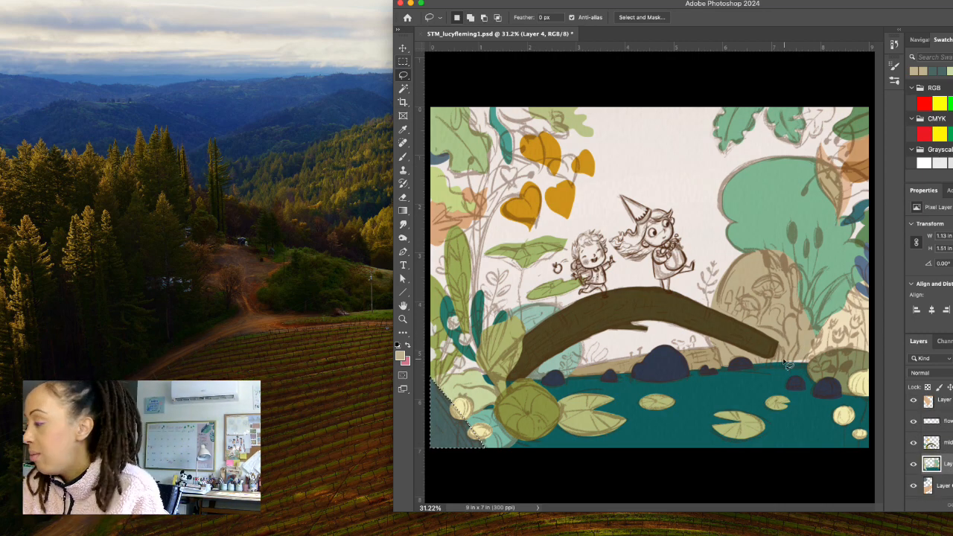
# Lasso the thin bank strip at the waterline beyond the bridge's right end, about 1.15 by 0.18 in, and fill it with tan.
pyautogui.hotkey('ctrl', 'd')
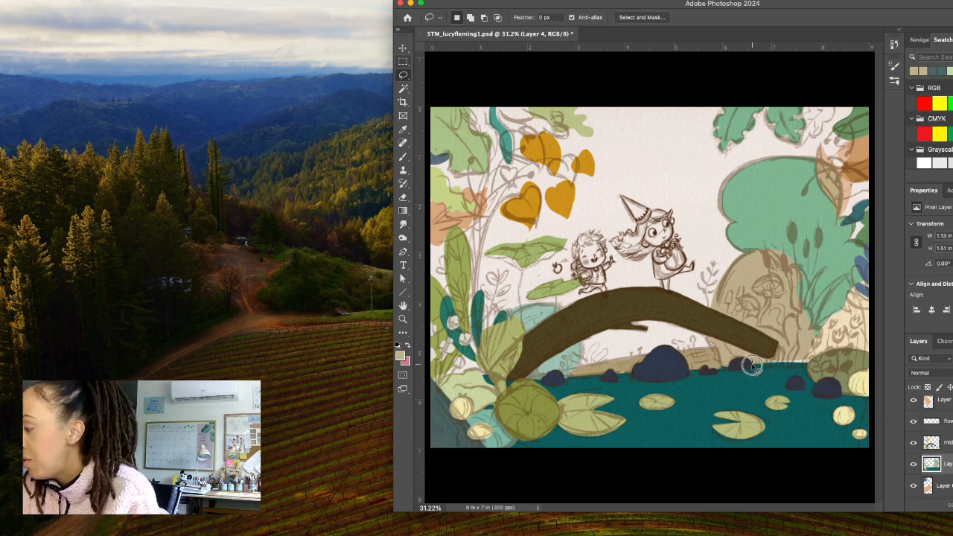
pyautogui.moveTo(753, 365)
pyautogui.mouseDown()
pyautogui.moveTo(808, 360)
pyautogui.moveTo(755, 362)
pyautogui.mouseUp()
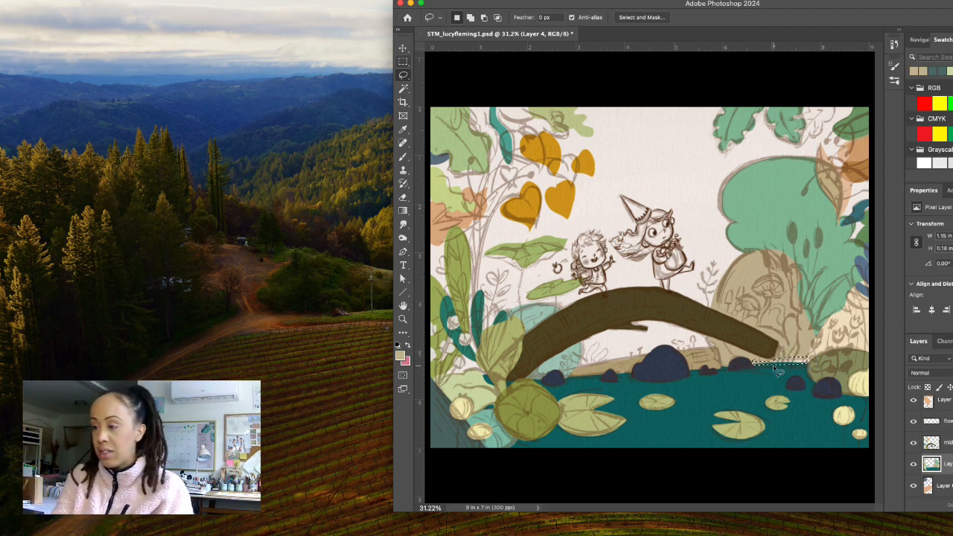
pyautogui.press('alt')
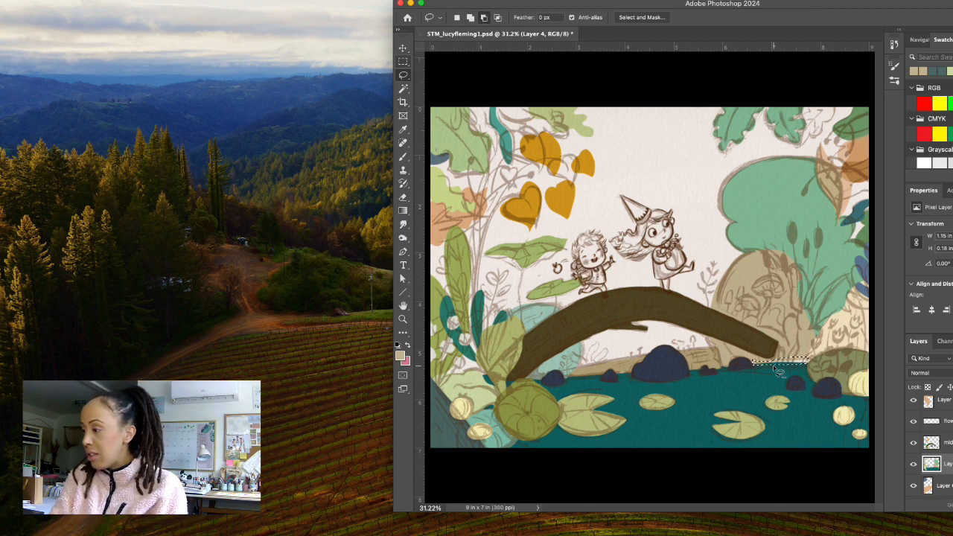
pyautogui.hotkey('alt', 'BackSpace')
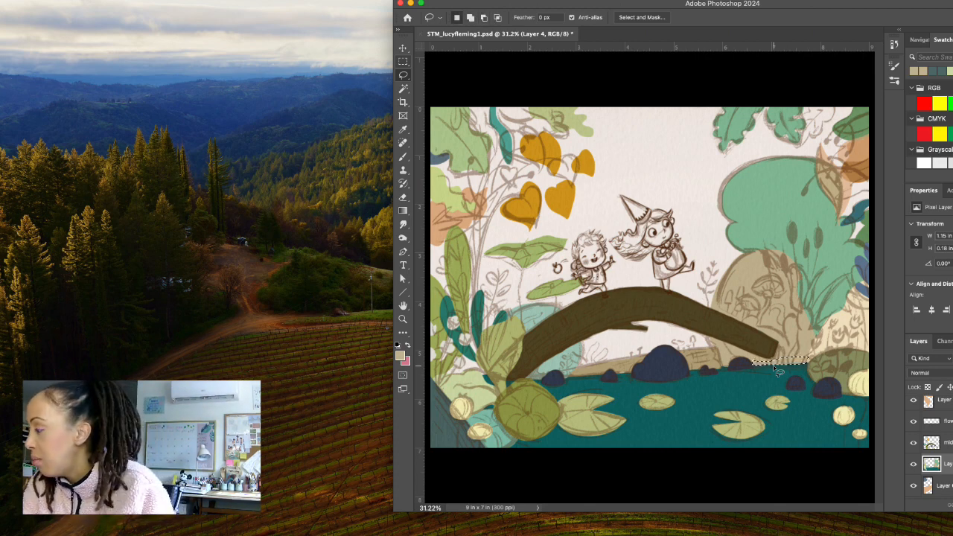
# Make the mid layer active, check its contents by toggling its visibility, and clear the selection.
pyautogui.click(948, 443)
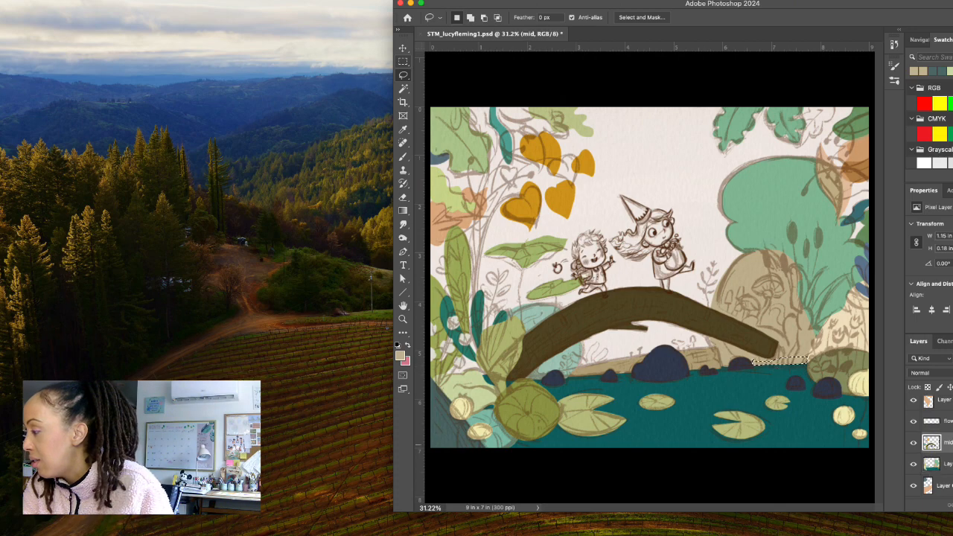
pyautogui.click(915, 444)
pyautogui.click(914, 444)
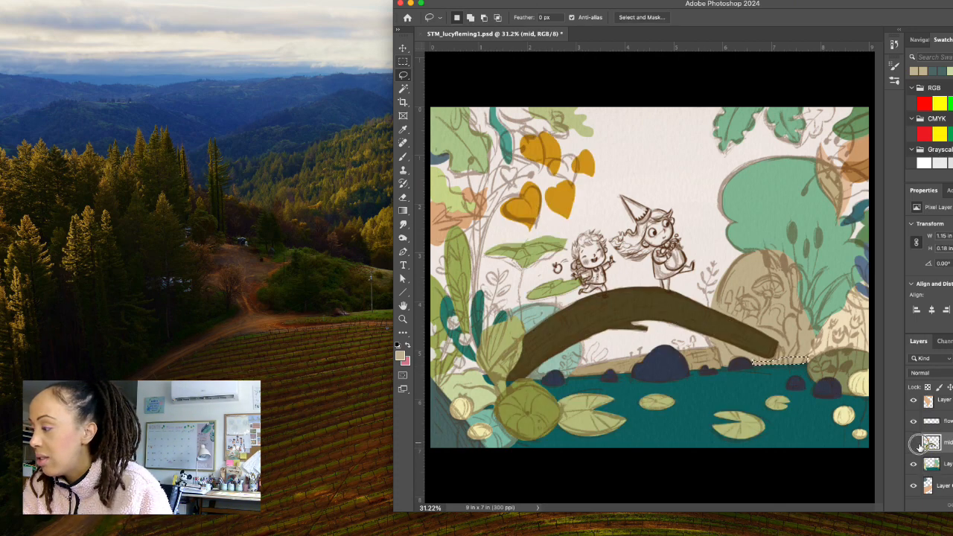
pyautogui.click(914, 444)
pyautogui.click(914, 445)
pyautogui.click(914, 443)
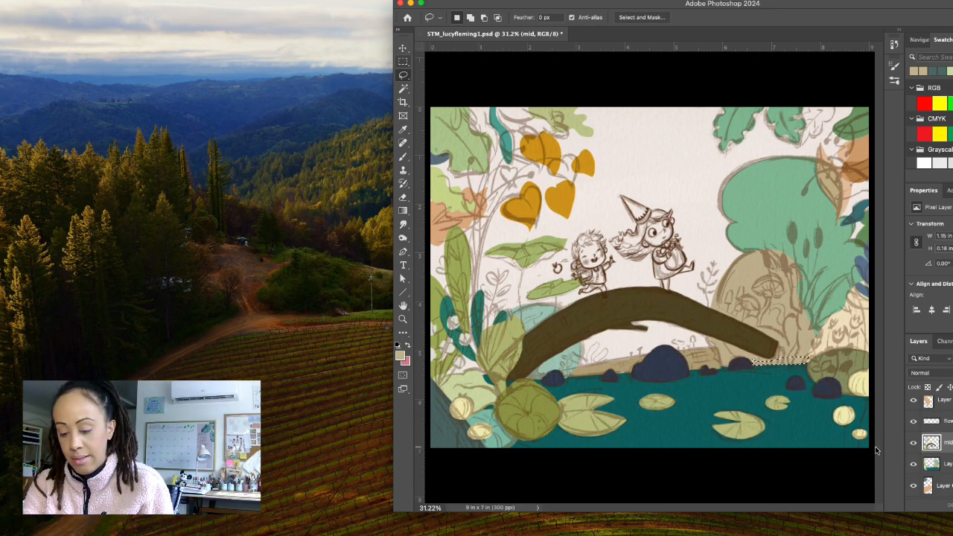
pyautogui.press('super+d')
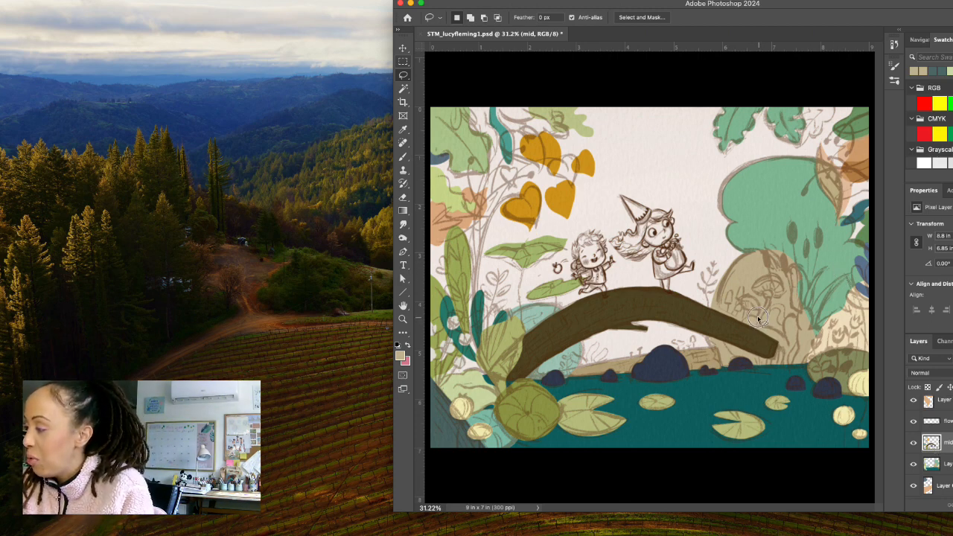
# Lasso the curling plant shape wrapping the bridge's right end, redrawing the outline at about 0.83 by 1.14 in.
pyautogui.moveTo(765, 337)
pyautogui.mouseDown()
pyautogui.moveTo(785, 372)
pyautogui.moveTo(792, 339)
pyautogui.moveTo(748, 319)
pyautogui.mouseUp()
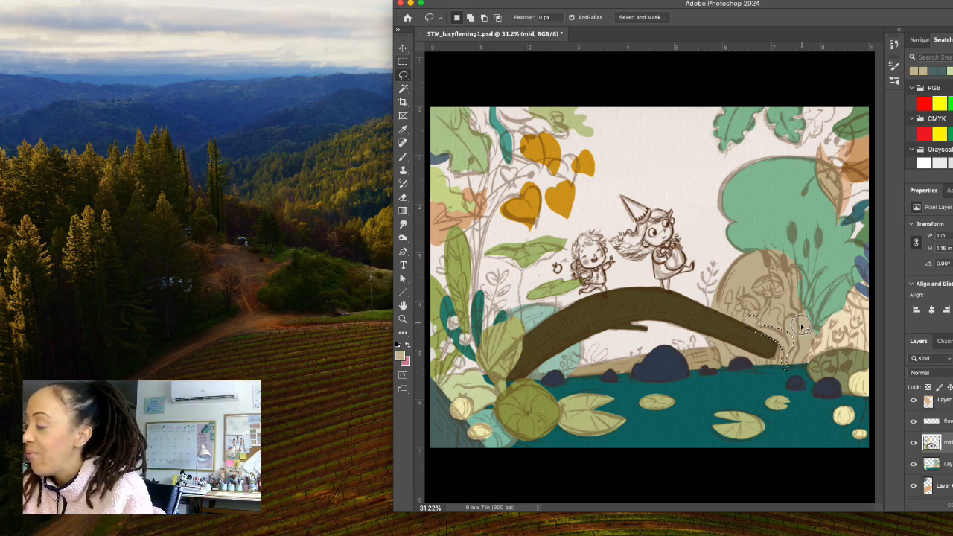
pyautogui.press('super+d')
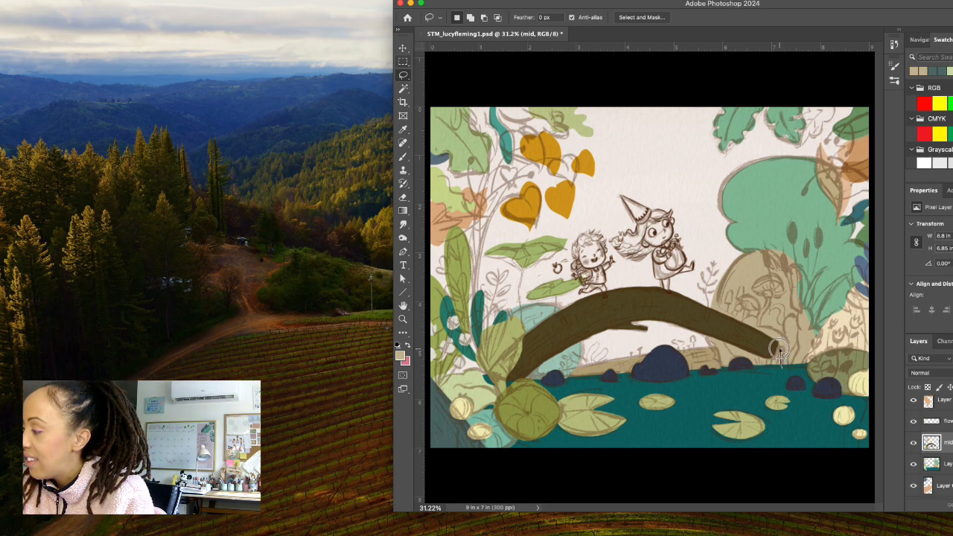
pyautogui.moveTo(764, 336)
pyautogui.mouseDown()
pyautogui.moveTo(745, 320)
pyautogui.moveTo(790, 357)
pyautogui.moveTo(790, 370)
pyautogui.moveTo(784, 360)
pyautogui.mouseUp()
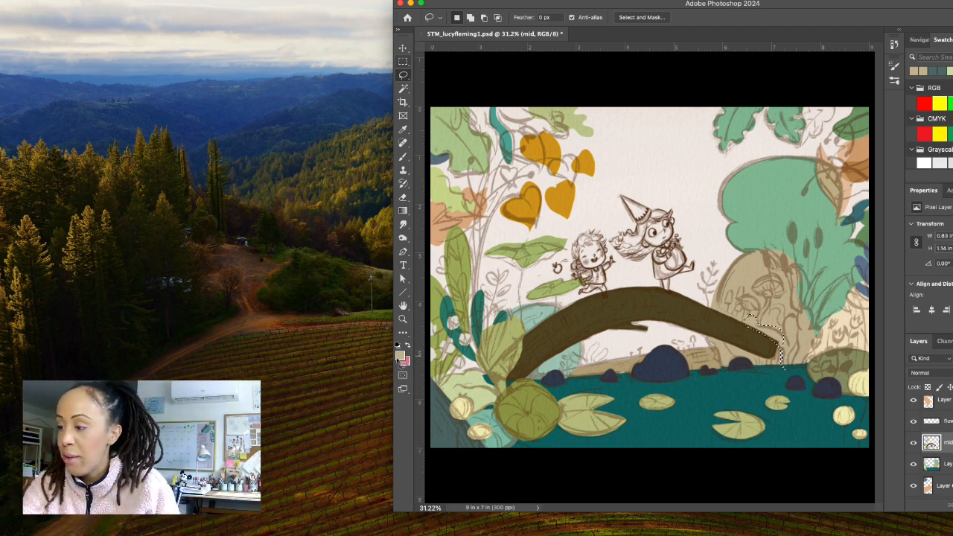
# Set the foreground colour to orange #ce811e, fill the selected curling shape, and clear the selection.
pyautogui.click(402, 357)
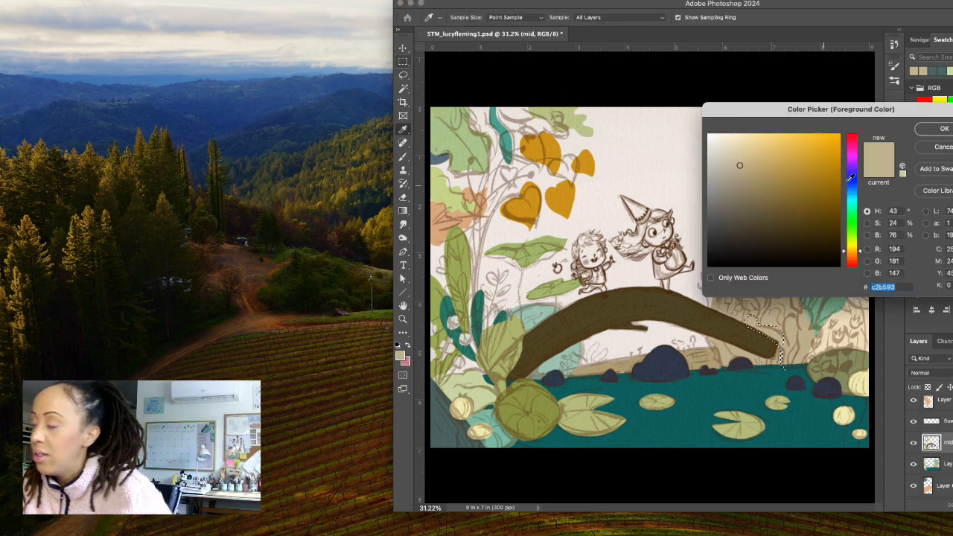
pyautogui.moveTo(858, 253); pyautogui.dragTo(860, 254)
pyautogui.moveTo(810, 192); pyautogui.dragTo(832, 152)
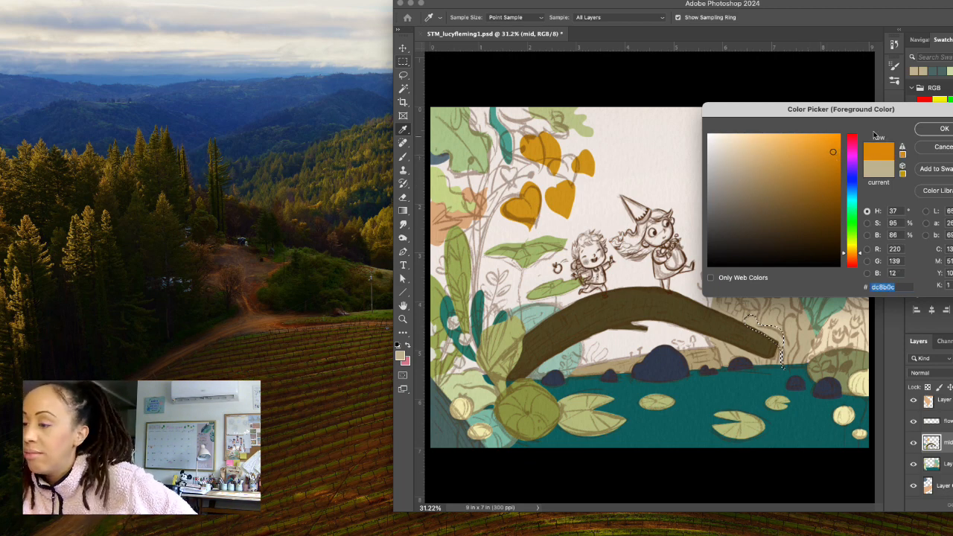
pyautogui.click(861, 256)
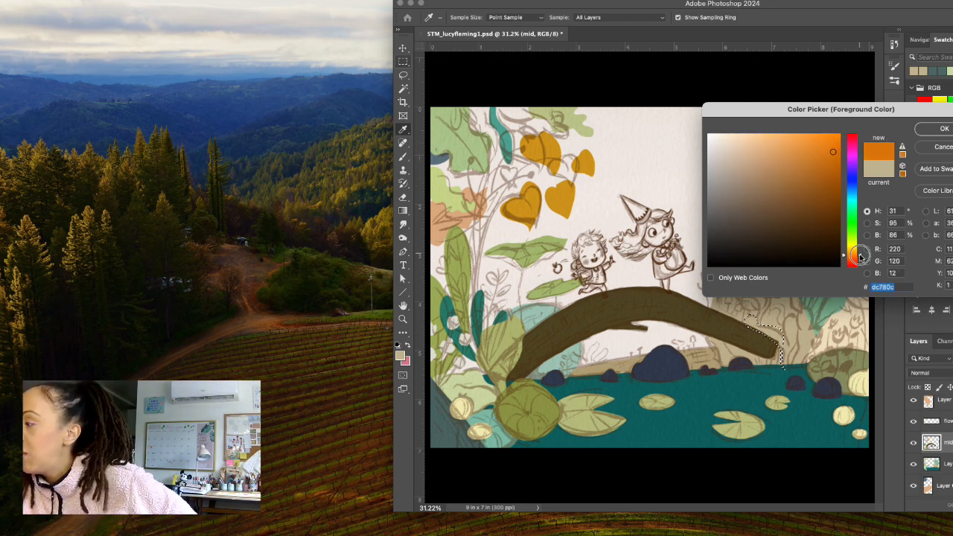
pyautogui.moveTo(860, 256); pyautogui.dragTo(860, 254)
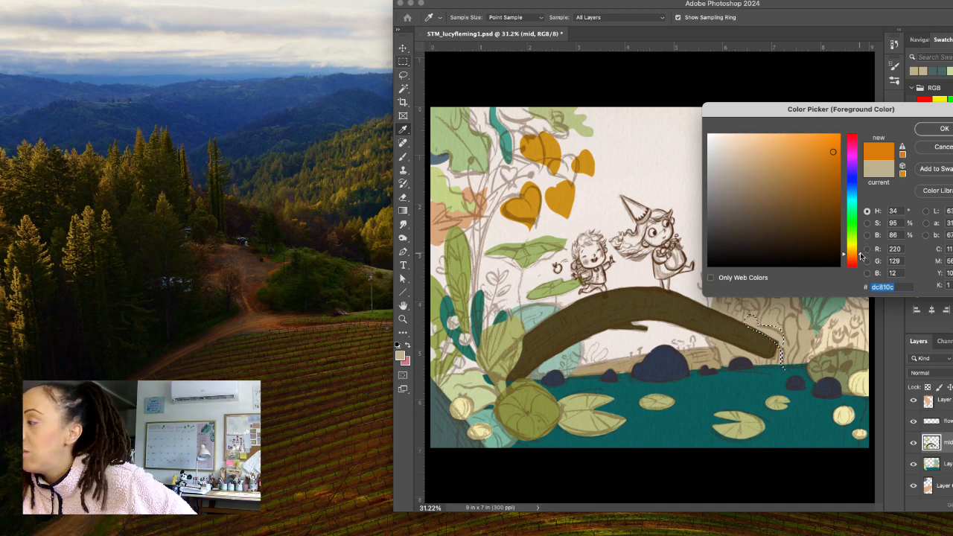
pyautogui.click(823, 162)
pyautogui.moveTo(822, 162); pyautogui.dragTo(821, 159)
pyautogui.click(929, 131)
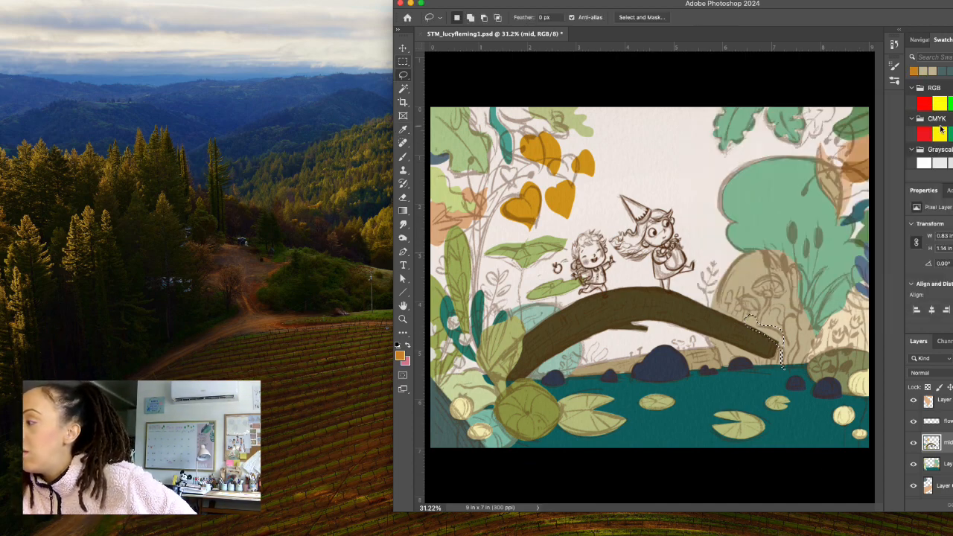
pyautogui.hotkey('alt', 'BackSpace')
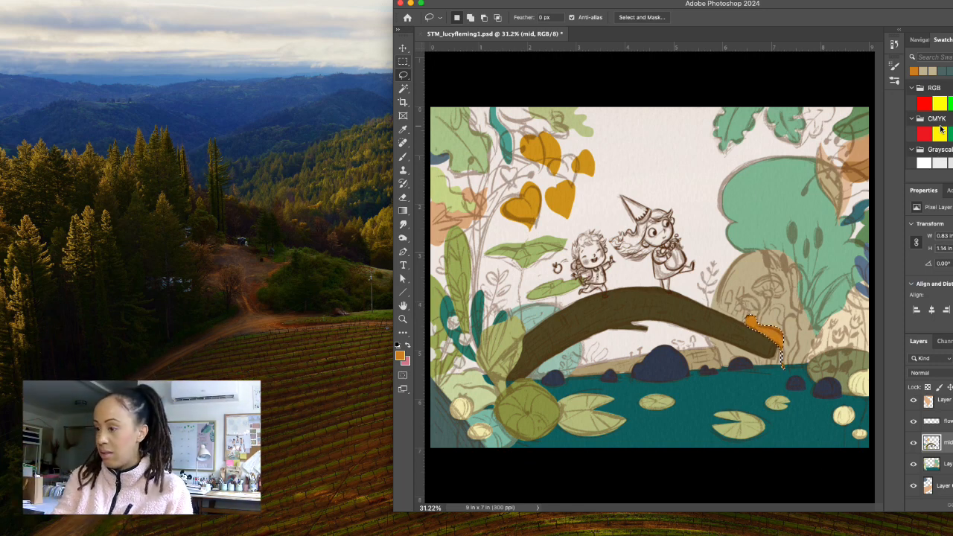
pyautogui.press('super+d')
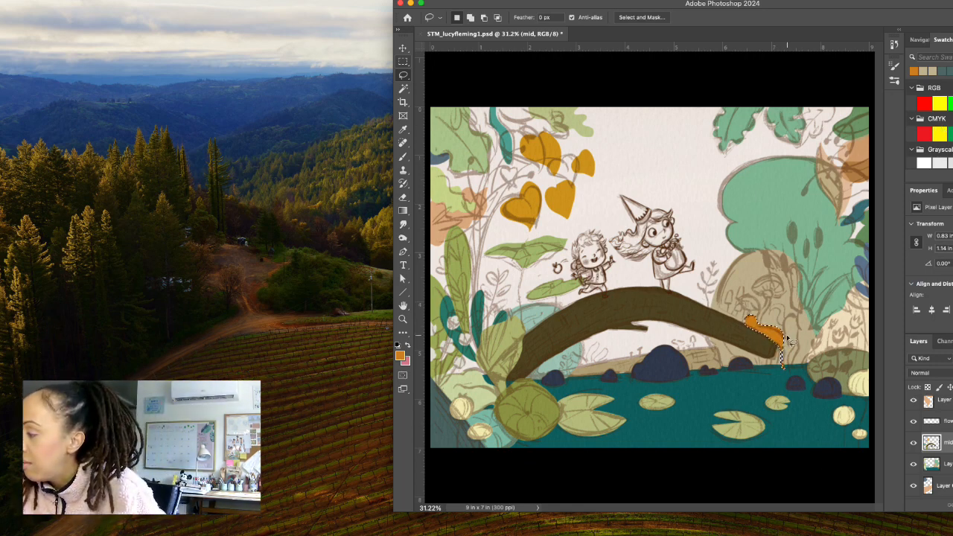
# Lasso and fill in orange the remaining upright plant shapes beside the bridge end, including pieces about 0.28 by 1.22 and 0.75 by 1.29 in.
pyautogui.moveTo(776, 342)
pyautogui.mouseDown()
pyautogui.moveTo(783, 370)
pyautogui.moveTo(775, 341)
pyautogui.mouseUp()
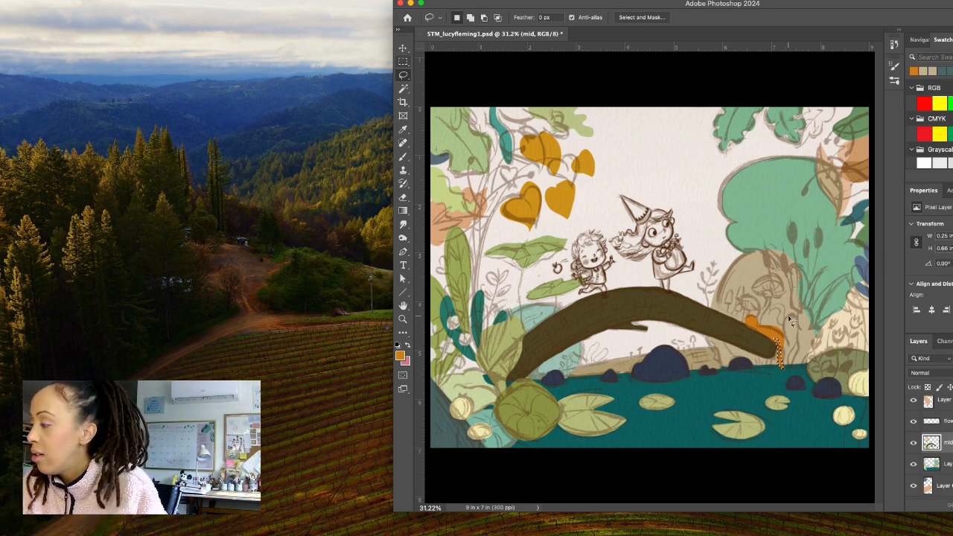
pyautogui.moveTo(789, 316)
pyautogui.mouseDown()
pyautogui.moveTo(786, 371)
pyautogui.moveTo(793, 313)
pyautogui.mouseUp()
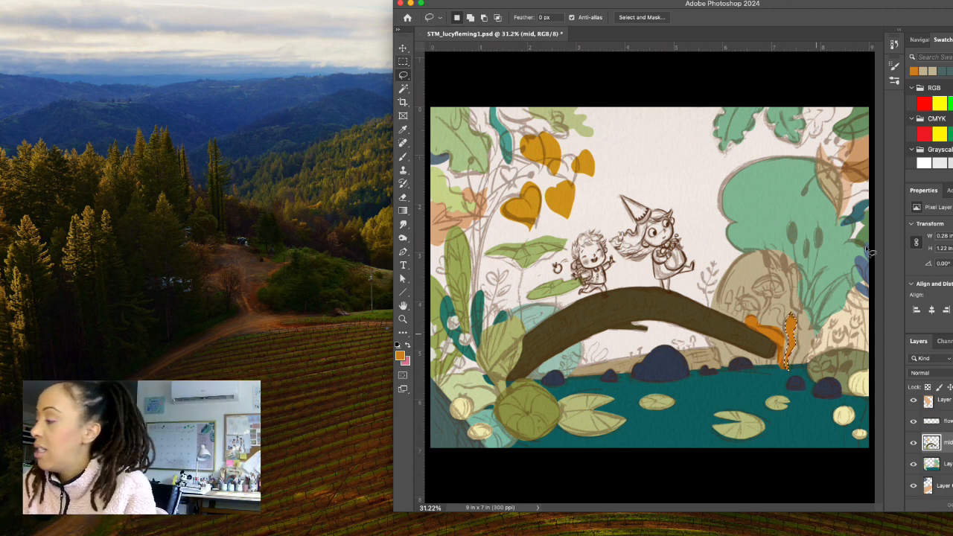
pyautogui.click(815, 322)
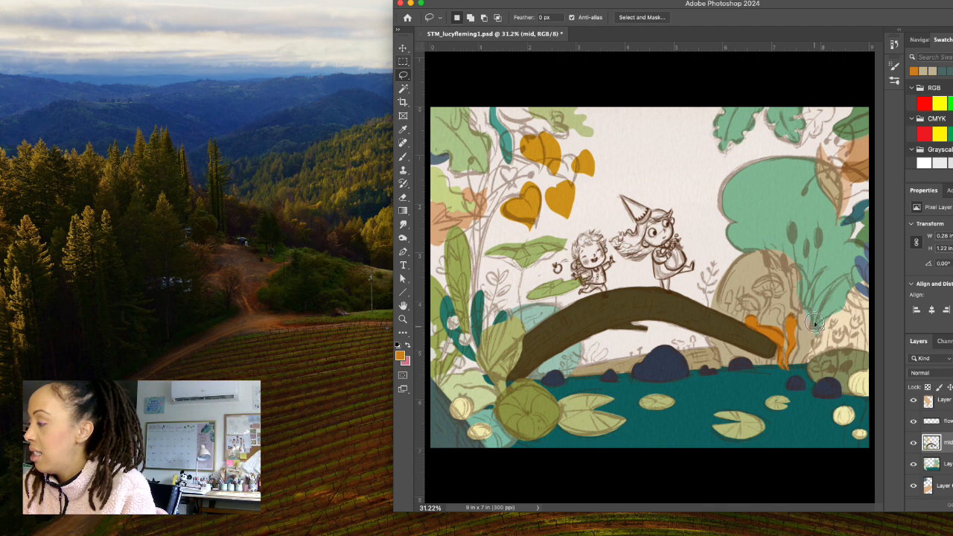
pyautogui.moveTo(814, 323)
pyautogui.mouseDown()
pyautogui.moveTo(813, 306)
pyautogui.moveTo(795, 312)
pyautogui.moveTo(792, 371)
pyautogui.moveTo(827, 328)
pyautogui.moveTo(808, 312)
pyautogui.mouseUp()
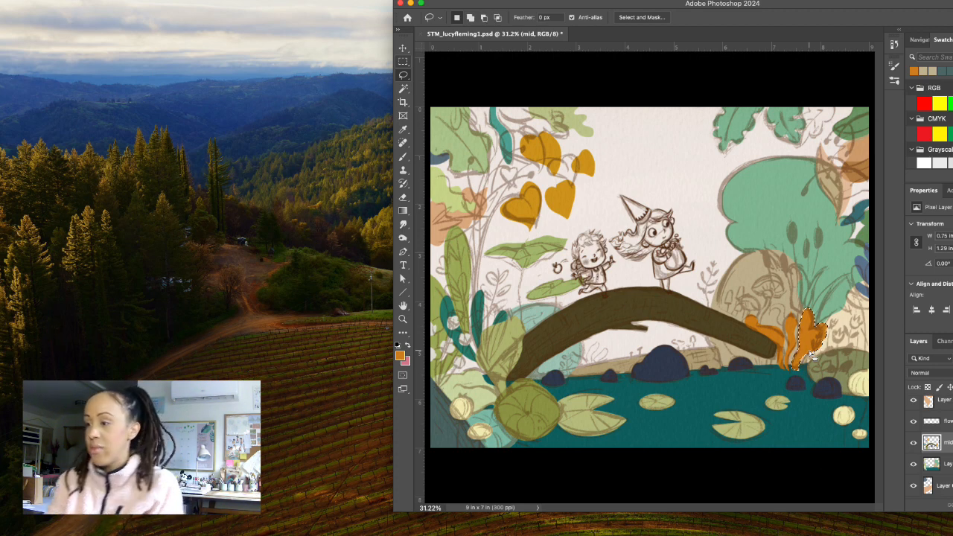
# Lasso the small curling sprout above the orange plant, about 0.51 by 0.47 in, fill it with yellow-green #a8bb28, and deselect.
pyautogui.click(803, 321)
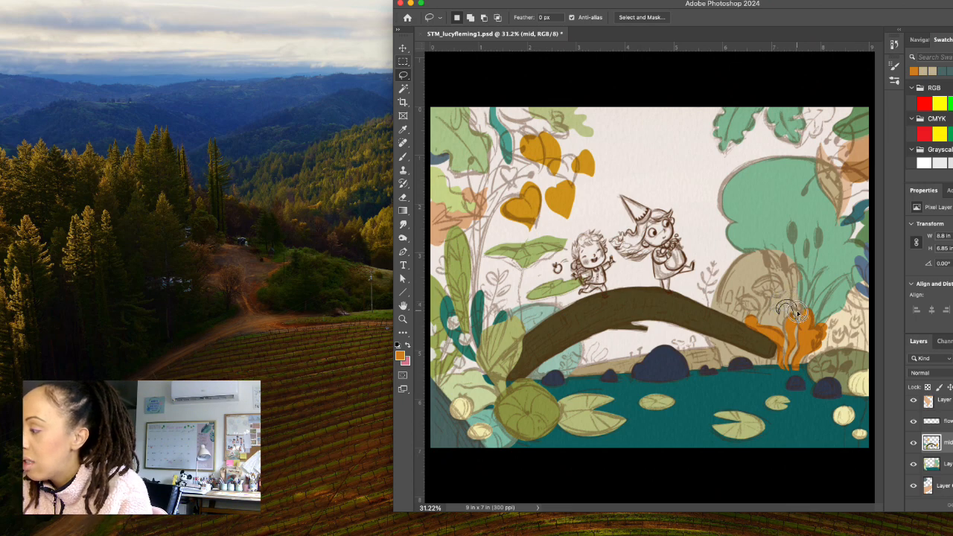
pyautogui.click(400, 356)
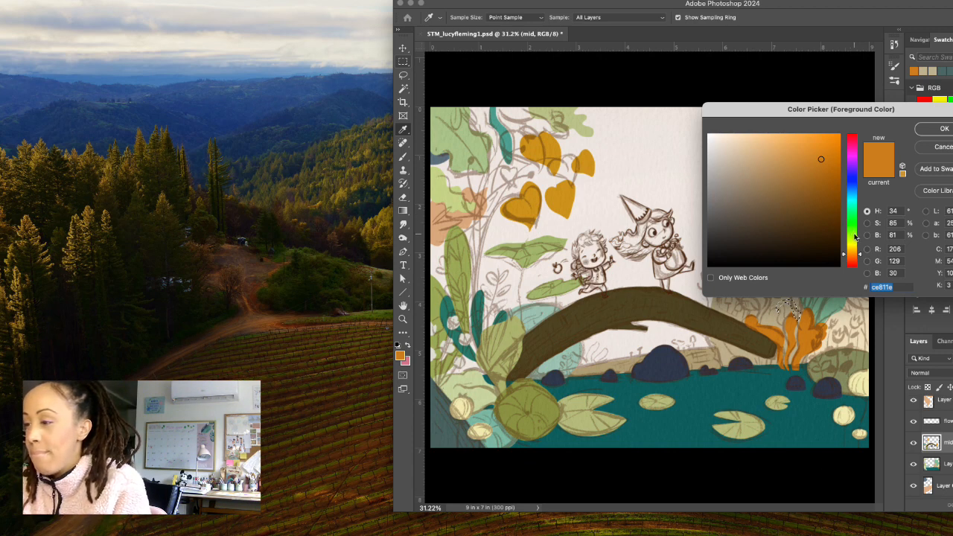
pyautogui.moveTo(857, 234); pyautogui.dragTo(851, 242)
pyautogui.moveTo(789, 189)
pyautogui.mouseDown()
pyautogui.moveTo(783, 196)
pyautogui.moveTo(806, 172)
pyautogui.mouseUp()
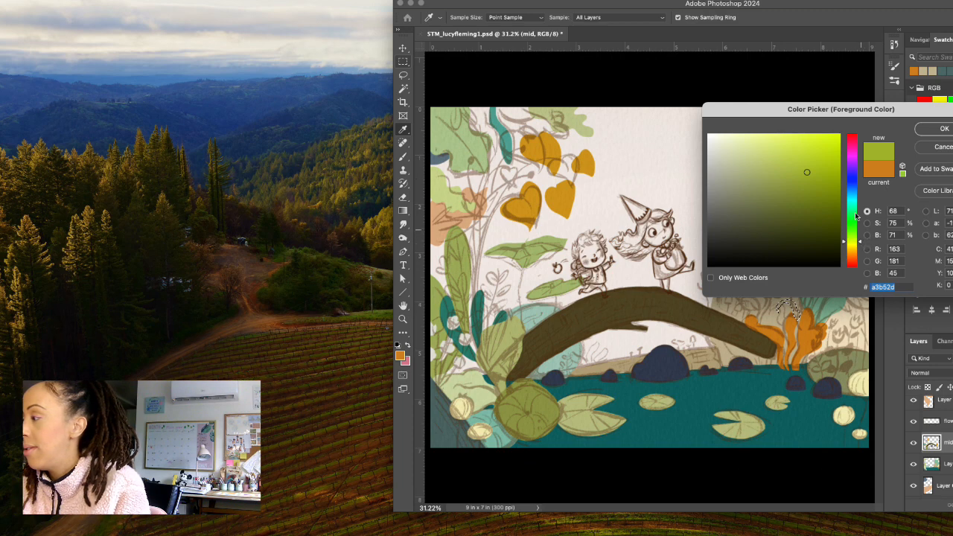
pyautogui.moveTo(809, 170); pyautogui.dragTo(812, 169)
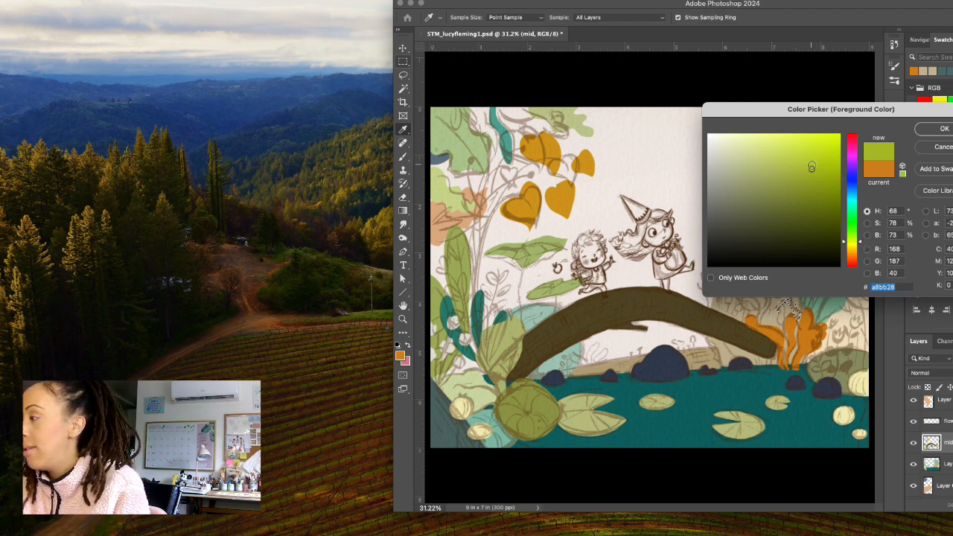
pyautogui.press('Return')
pyautogui.press('l')
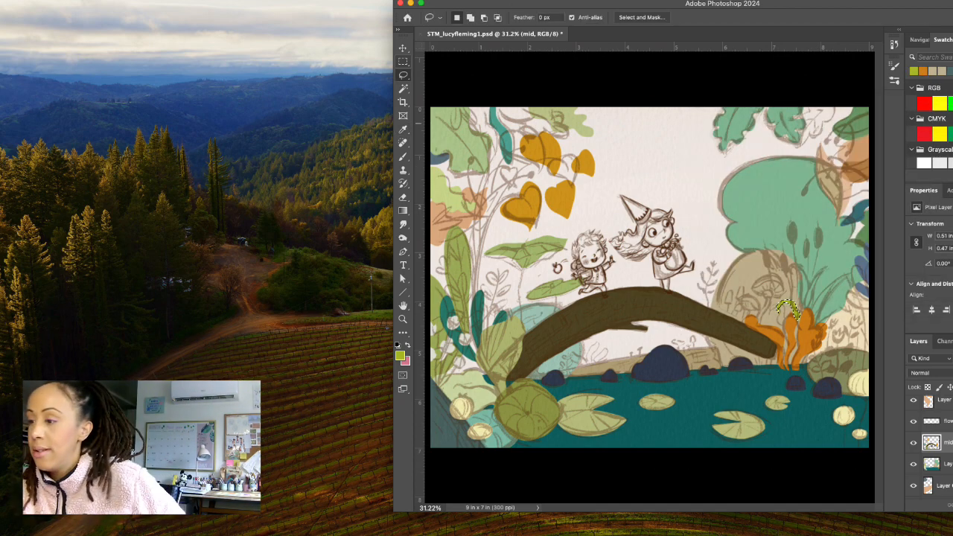
pyautogui.click(803, 301)
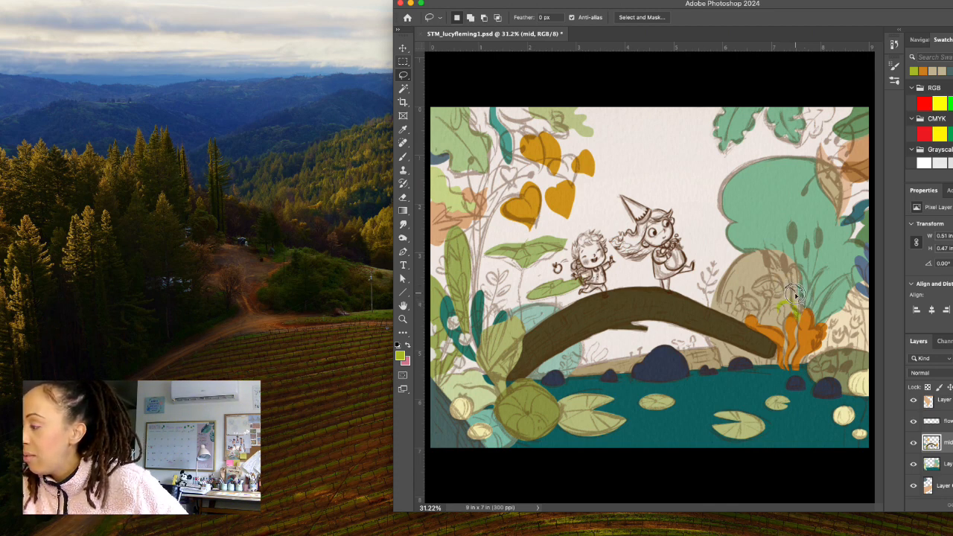
# Lasso two curved grass blades above the orange plant, about 0.36 by 0.51 and 0.53 by 0.96 in, and fill them with yellow-green.
pyautogui.moveTo(795, 306)
pyautogui.mouseDown()
pyautogui.moveTo(810, 308)
pyautogui.moveTo(799, 286)
pyautogui.moveTo(788, 289)
pyautogui.moveTo(797, 313)
pyautogui.moveTo(819, 311)
pyautogui.mouseUp()
pyautogui.press('super+d')
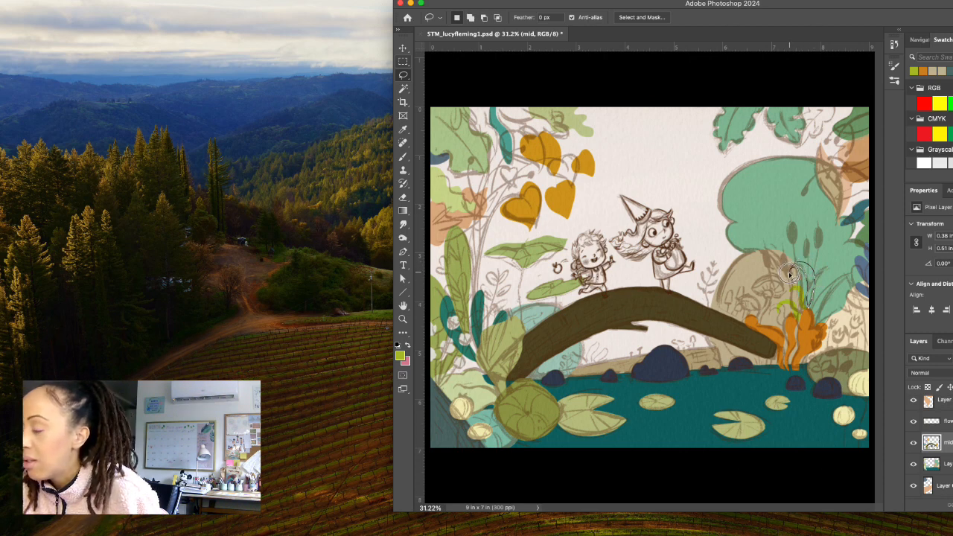
pyautogui.moveTo(790, 277)
pyautogui.mouseDown()
pyautogui.moveTo(796, 267)
pyautogui.moveTo(808, 307)
pyautogui.mouseUp()
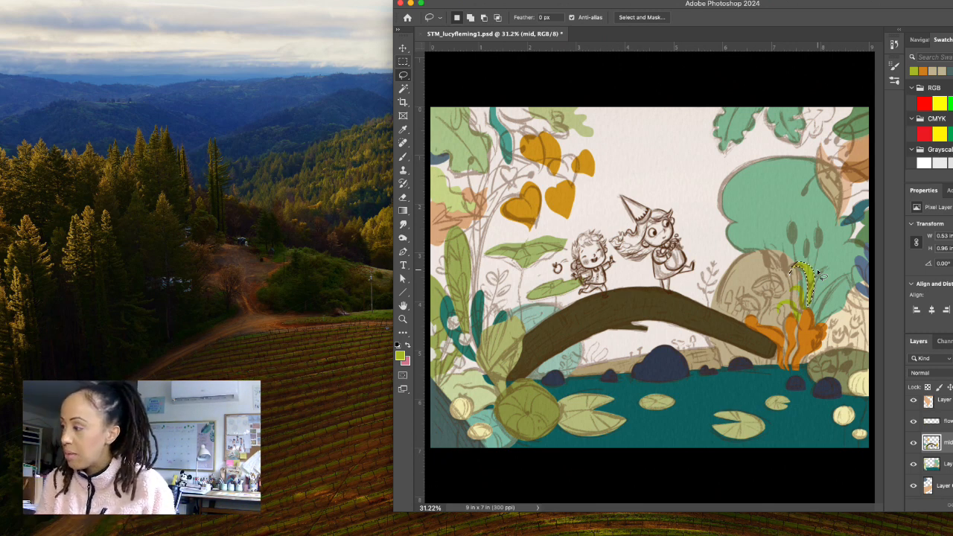
pyautogui.hotkey('alt', 'BackSpace')
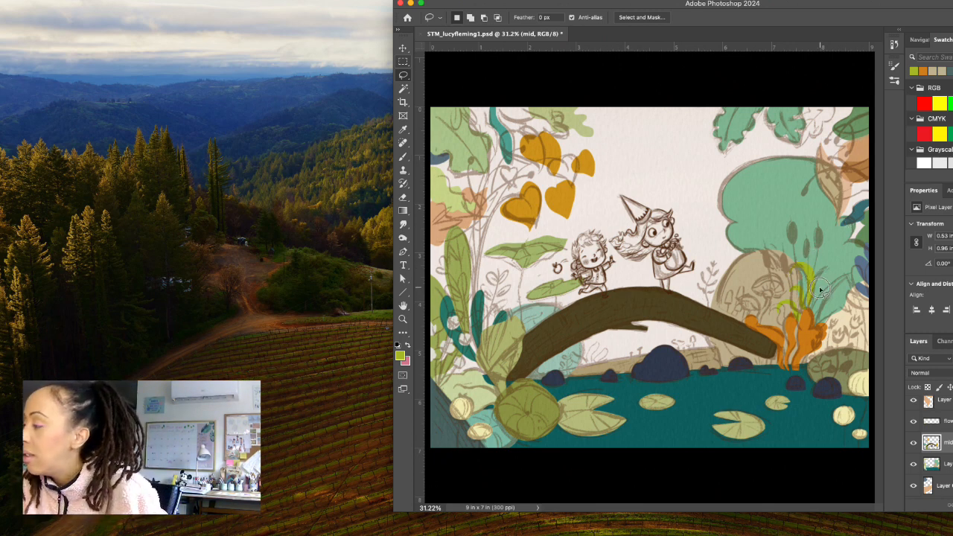
pyautogui.hotkey('ctrl', 'd')
# Lasso and fill the remaining grass blades in yellow-green, about 0.61 by 1.01, 0.72 by 1.07 and 0.55 by 0.57 in.
pyautogui.moveTo(810, 309)
pyautogui.mouseDown()
pyautogui.moveTo(836, 261)
pyautogui.moveTo(808, 290)
pyautogui.moveTo(814, 309)
pyautogui.mouseUp()
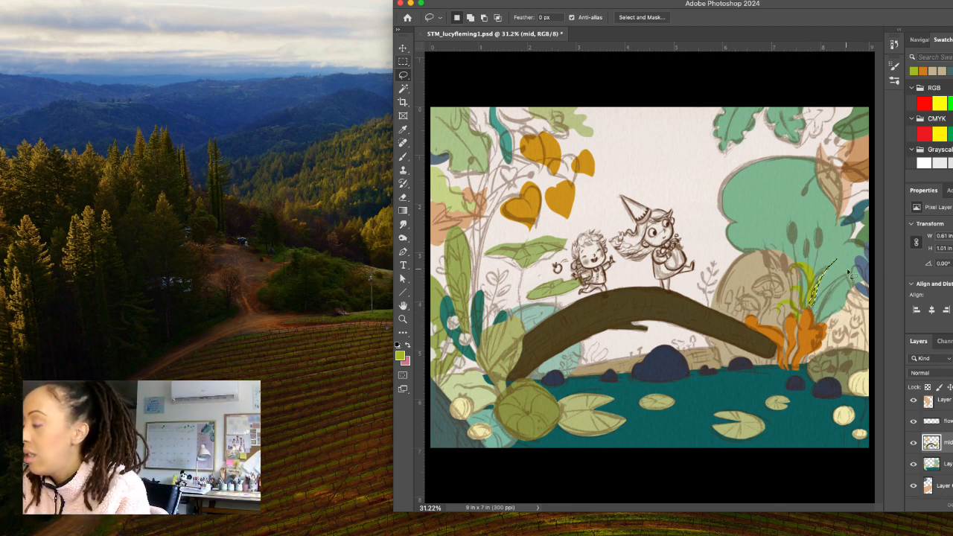
pyautogui.moveTo(816, 323)
pyautogui.mouseDown()
pyautogui.moveTo(849, 268)
pyautogui.moveTo(855, 277)
pyautogui.moveTo(819, 322)
pyautogui.mouseUp()
pyautogui.click(817, 324)
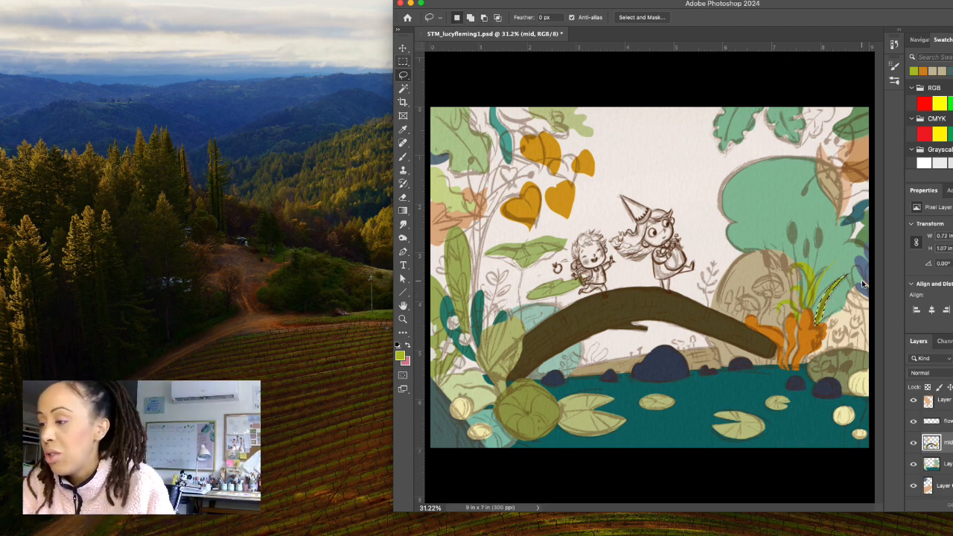
pyautogui.click(826, 321)
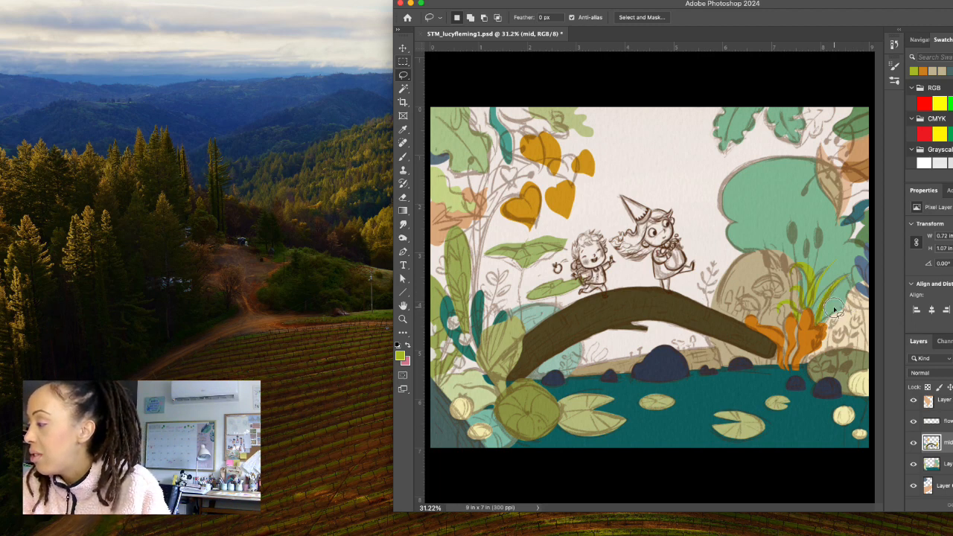
pyautogui.moveTo(817, 325); pyautogui.dragTo(841, 300)
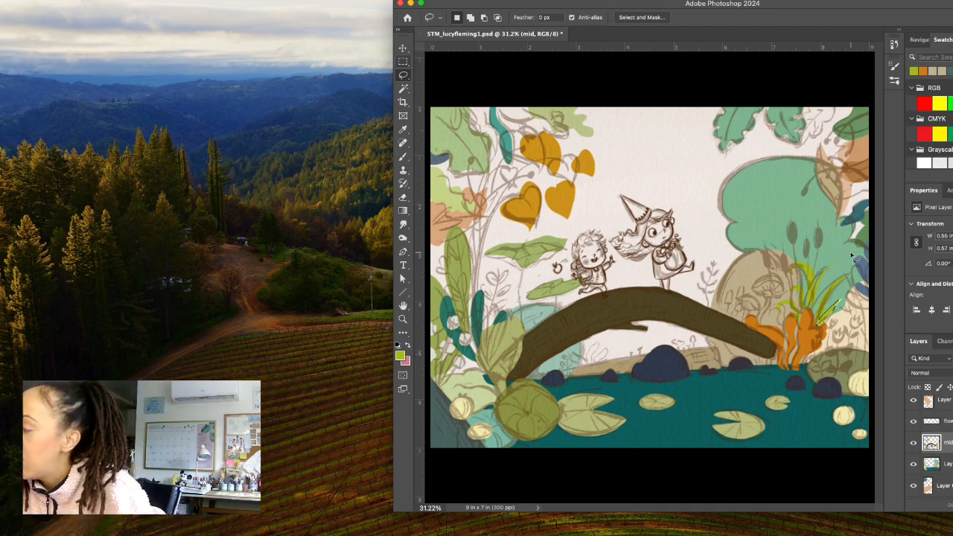
# Check the mid layer's content, then lasso the tall curving stem beside the rocks on the flowers layer, about 0.81 by 2.46 in.
pyautogui.click(914, 442)
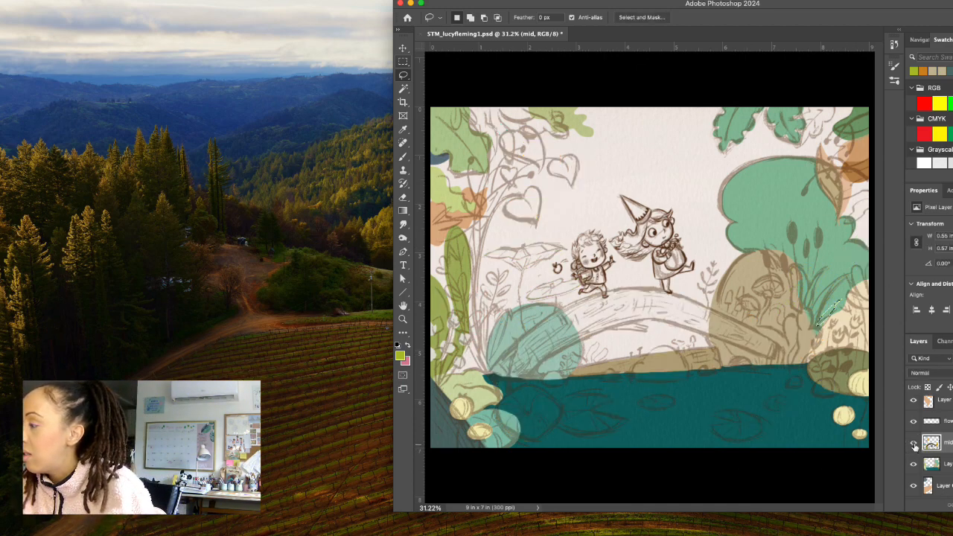
pyautogui.click(914, 443)
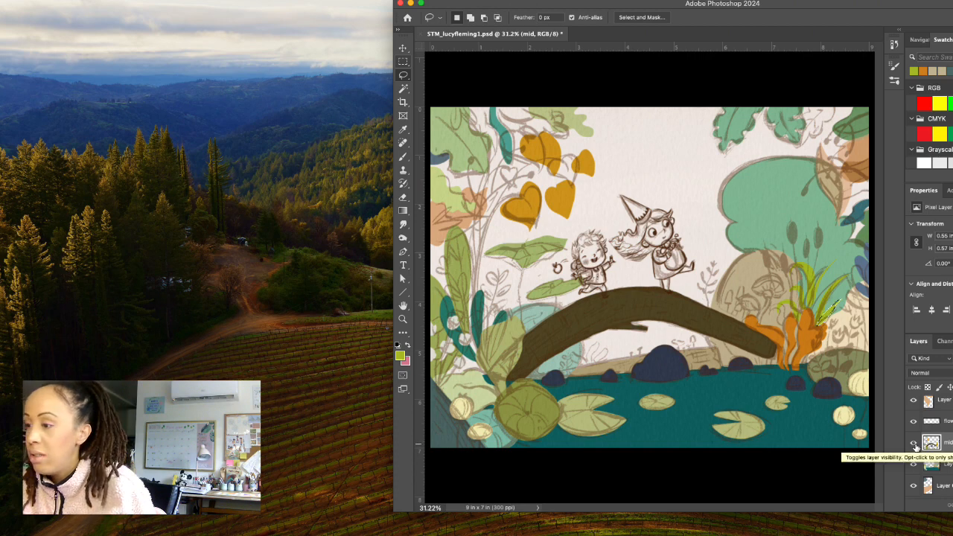
pyautogui.click(949, 422)
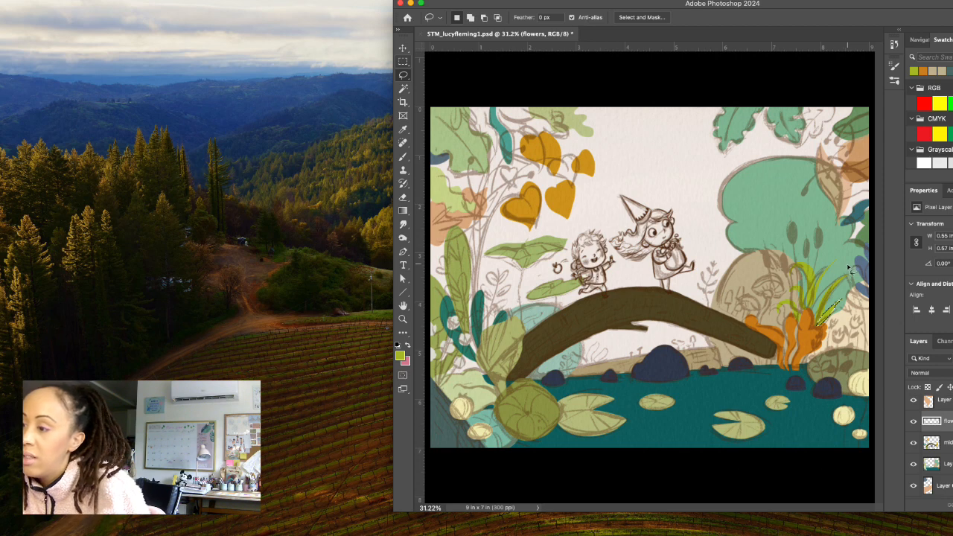
pyautogui.moveTo(843, 265)
pyautogui.mouseDown()
pyautogui.moveTo(860, 305)
pyautogui.moveTo(852, 376)
pyautogui.mouseUp()
pyautogui.press('super+d')
pyautogui.moveTo(842, 271)
pyautogui.mouseDown()
pyautogui.moveTo(862, 380)
pyautogui.moveTo(865, 306)
pyautogui.moveTo(831, 262)
pyautogui.mouseUp()
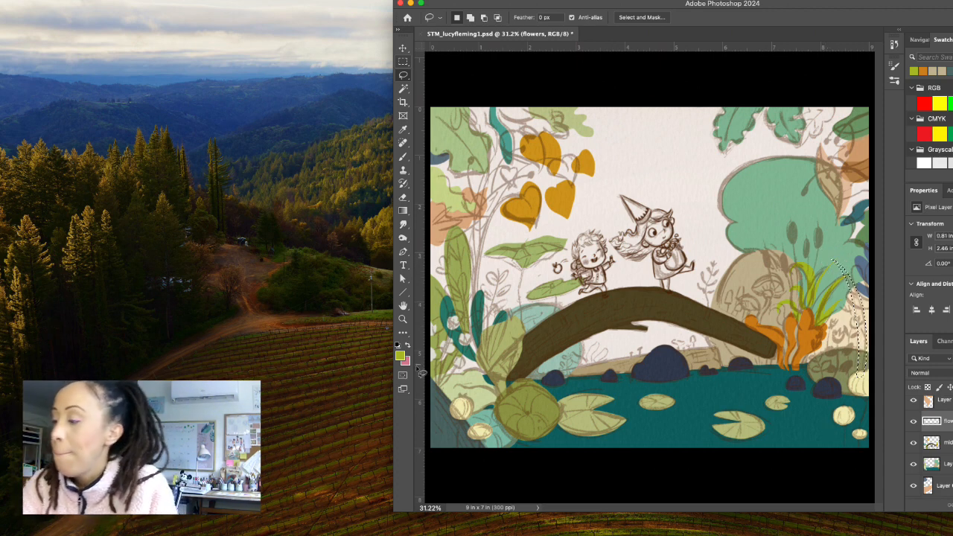
# Choose a muted light green, trim the stem selection's lower end to about 2.34 in high, and fill it on a new layer.
pyautogui.click(400, 356)
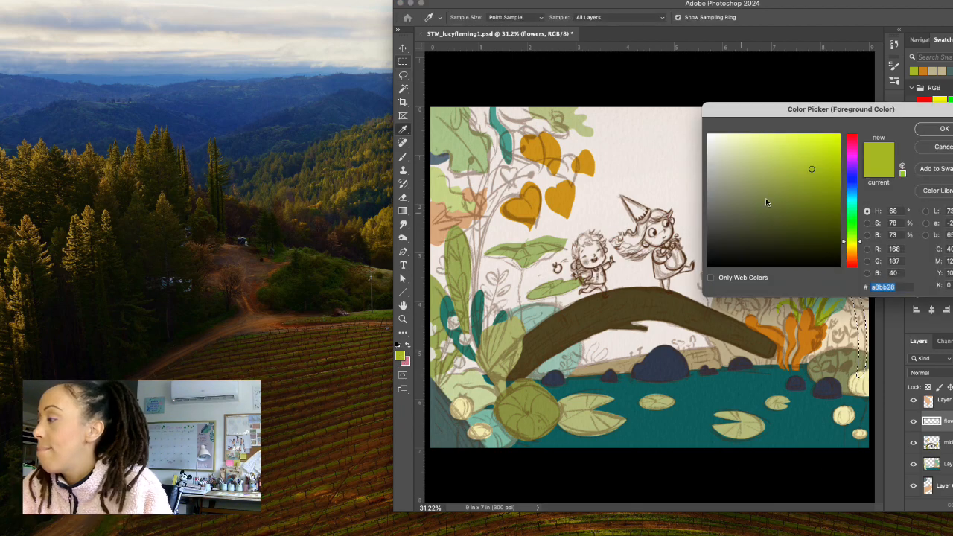
pyautogui.moveTo(765, 173); pyautogui.dragTo(762, 168)
pyautogui.click(944, 128)
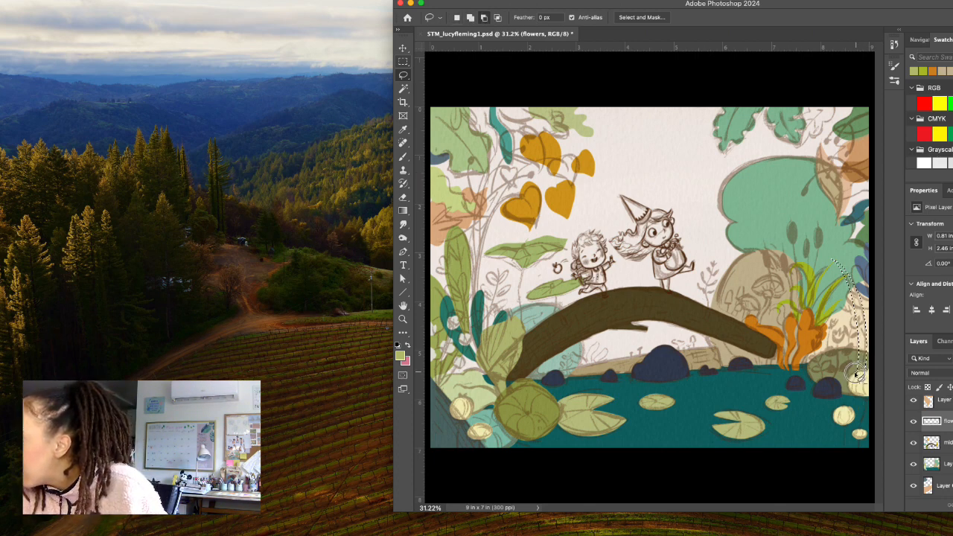
pyautogui.moveTo(854, 374); pyautogui.dragTo(870, 383)
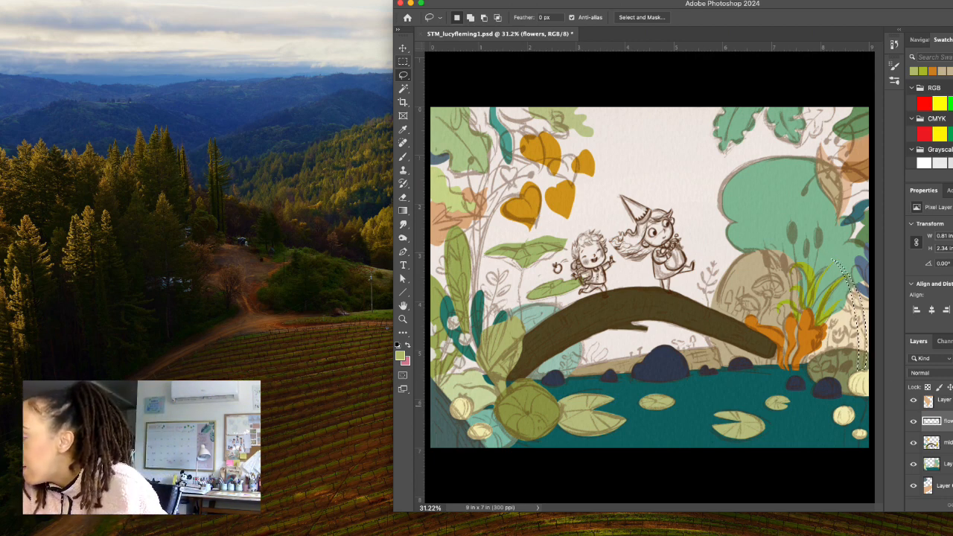
pyautogui.hotkey('ctrl', 'j')
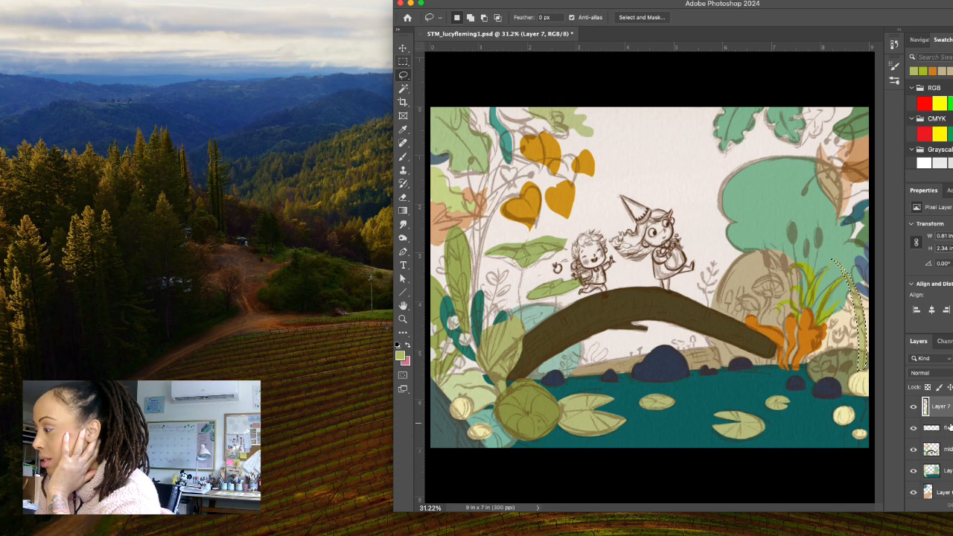
# Hide the sketch group to review the flat colours, clear the selection, and save the document.
pyautogui.scroll(2, 940, 426)
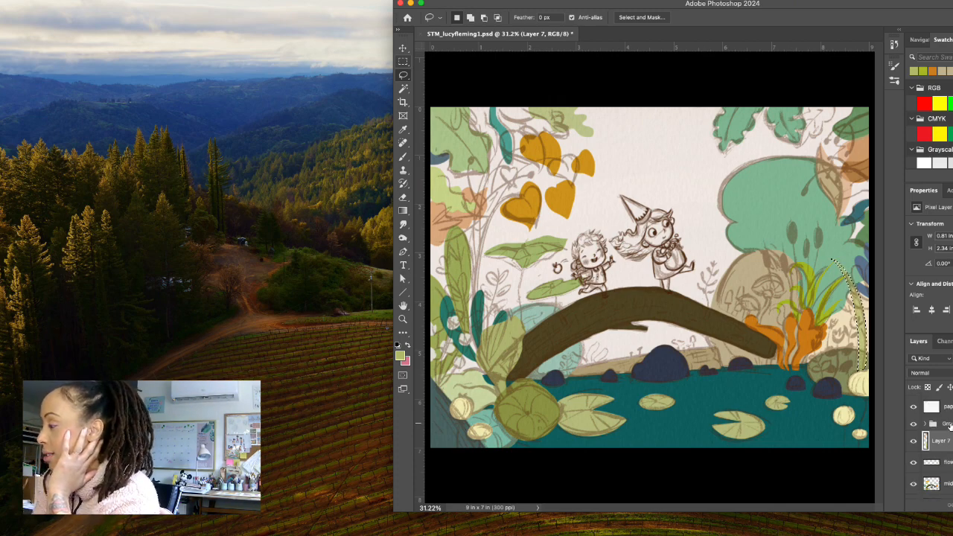
pyautogui.click(915, 425)
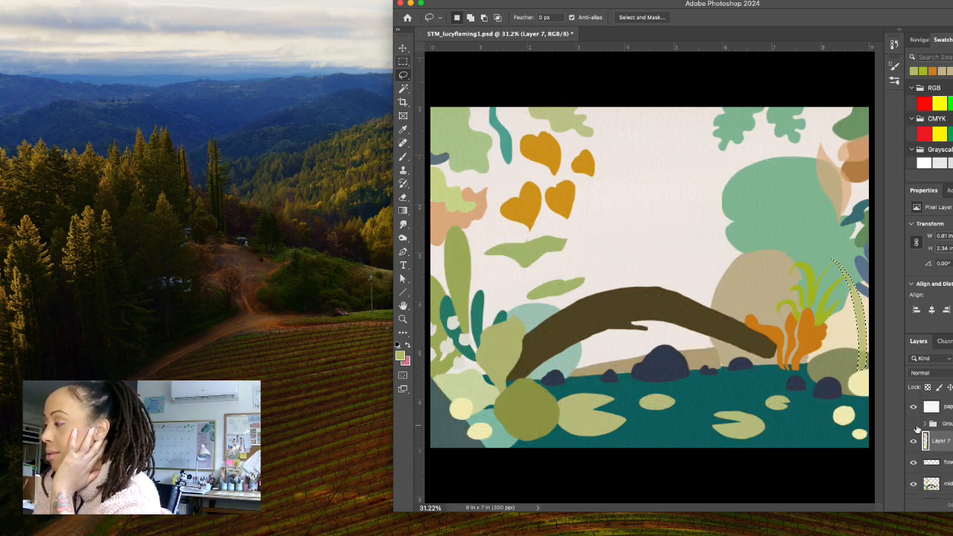
pyautogui.press('super+d')
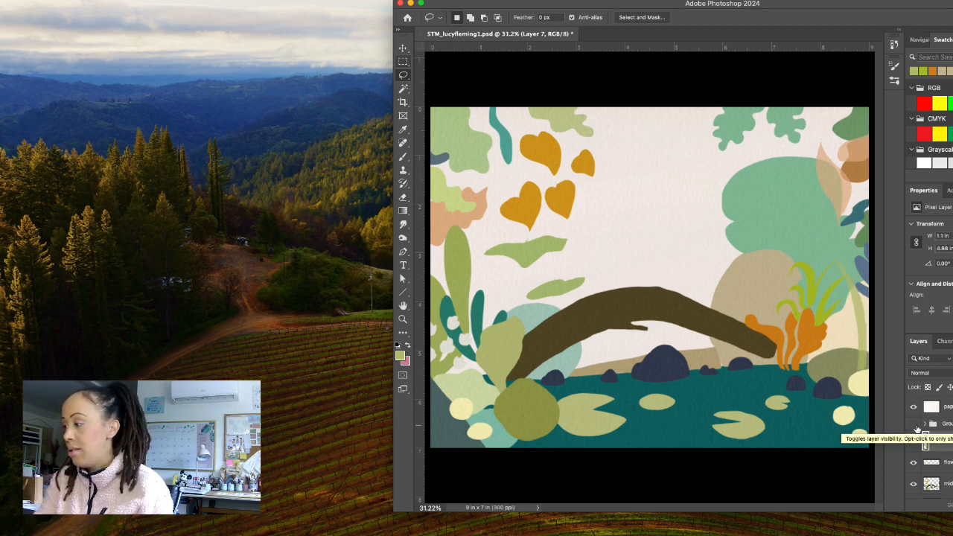
pyautogui.press('super+s')
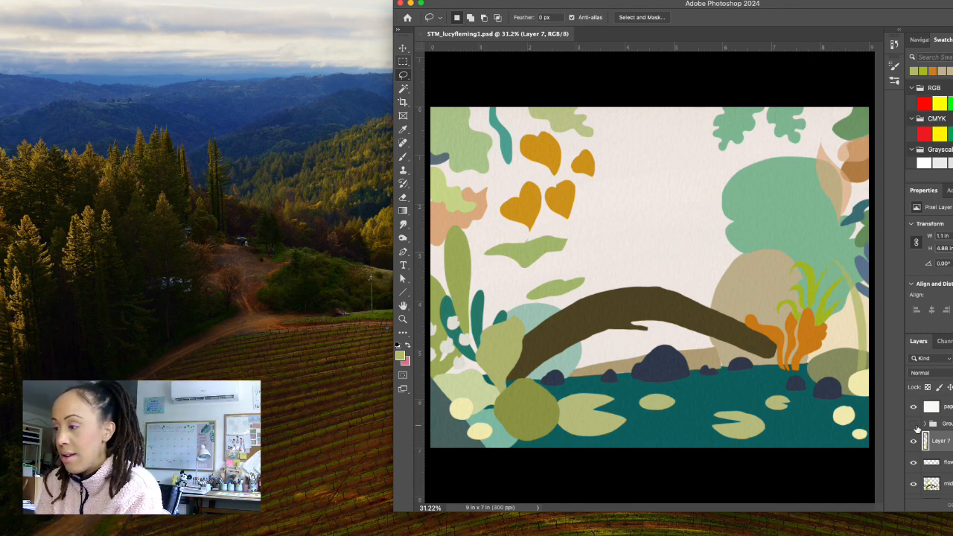
# Show the sketch group again and add a new layer above Layer 4 as a clipping mask, in Normal mode at 100% opacity.
pyautogui.click(915, 424)
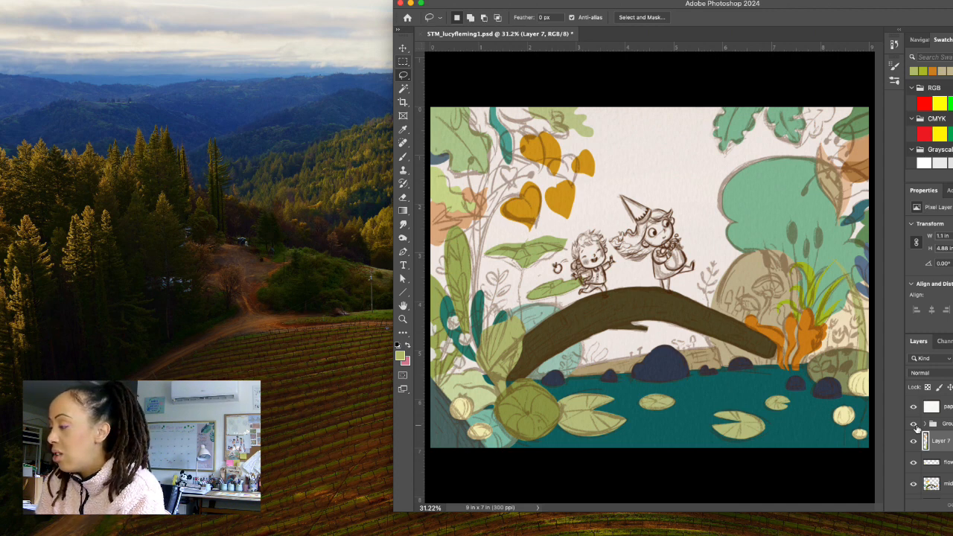
pyautogui.scroll(-3, 916, 426)
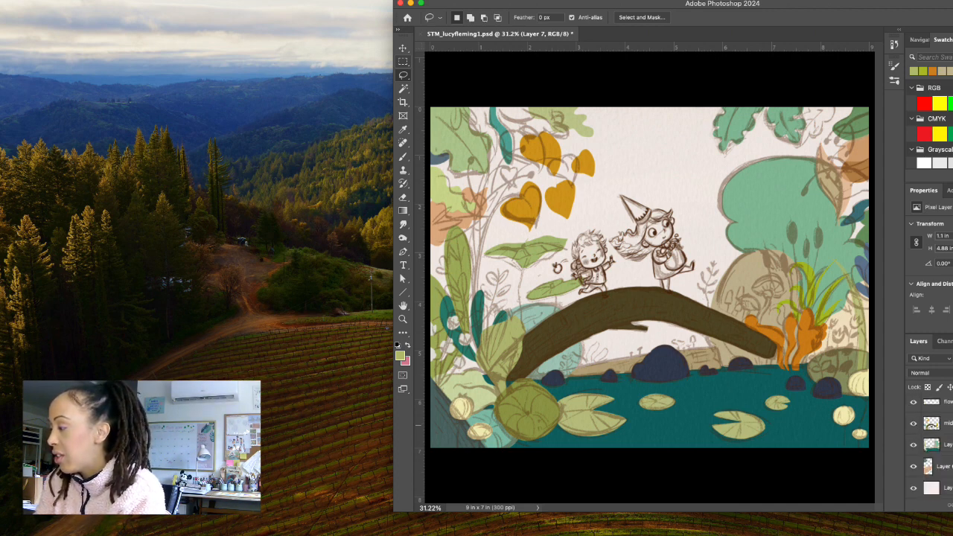
pyautogui.click(947, 445)
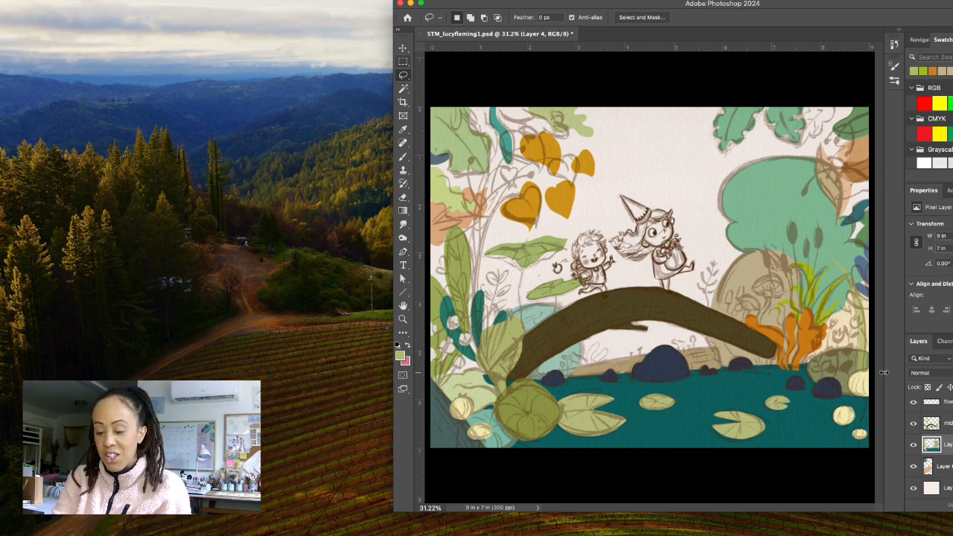
pyautogui.press('super+shift+n')
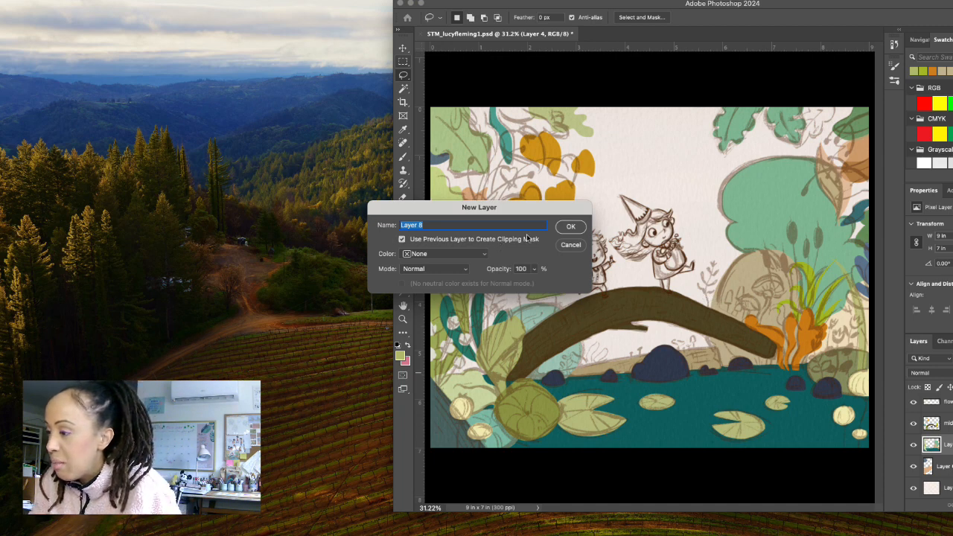
pyautogui.click(567, 228)
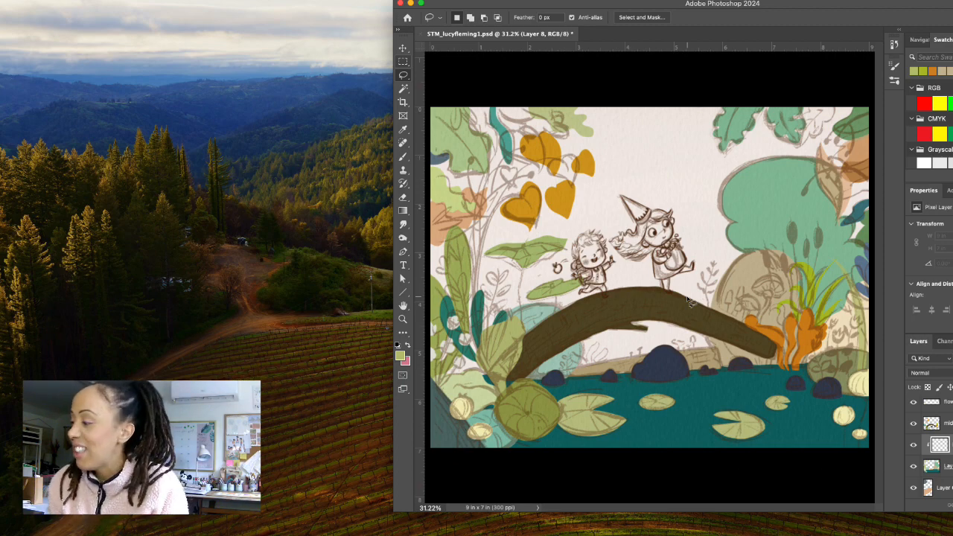
pyautogui.click(913, 466)
pyautogui.click(914, 466)
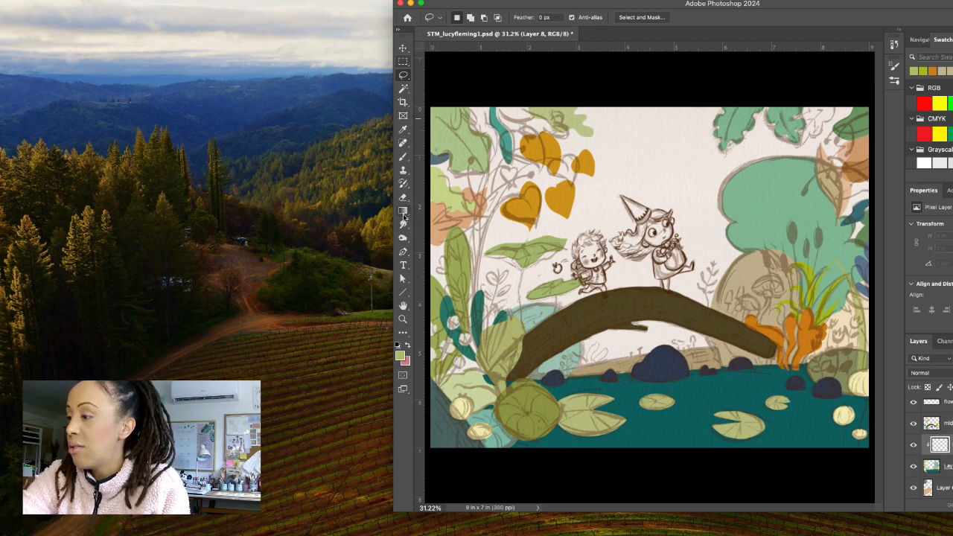
# Try the Pastel, Rough Drawing and Rough drawing presets for the Brush tool, and choose the Hairy rough brush at 69 px.
pyautogui.click(403, 157)
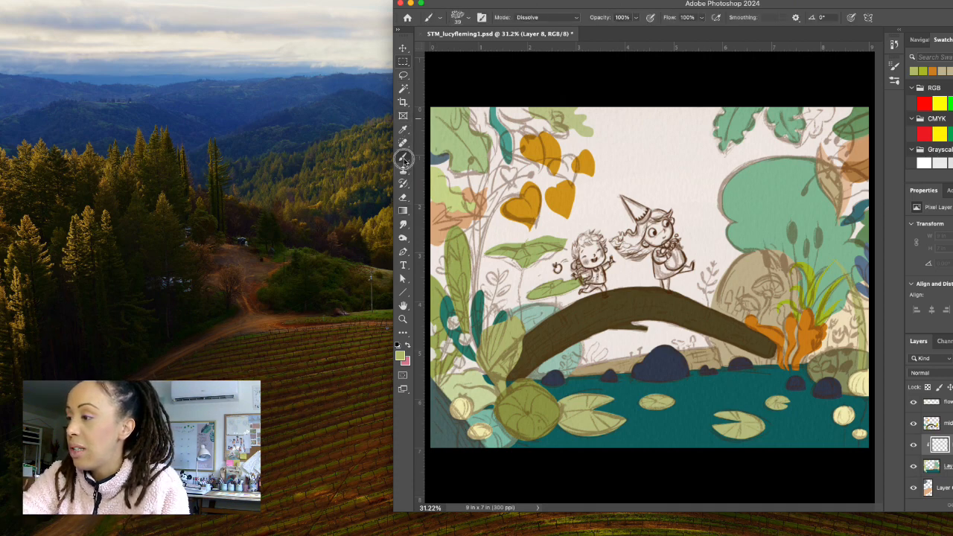
pyautogui.click(457, 17)
pyautogui.moveTo(569, 318); pyautogui.dragTo(566, 240)
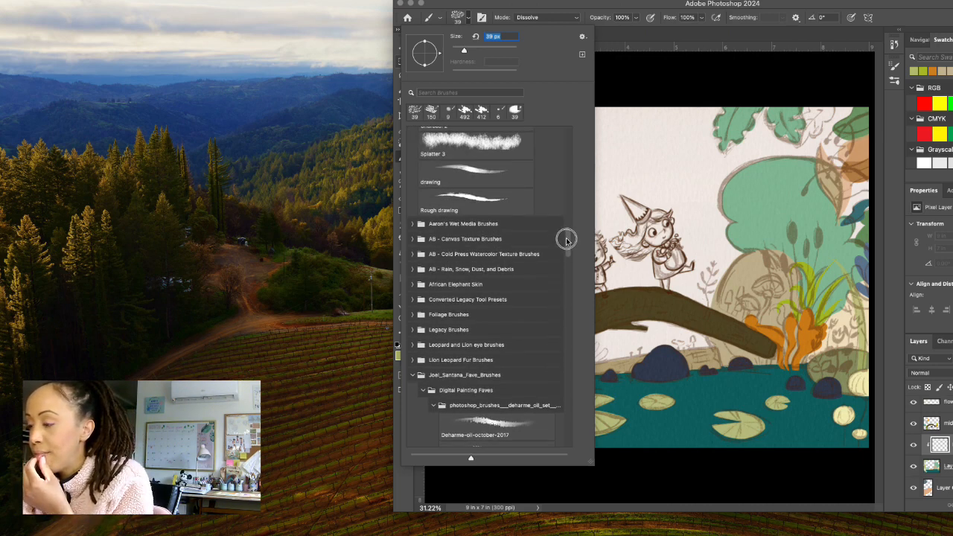
pyautogui.moveTo(566, 240); pyautogui.dragTo(568, 181)
pyautogui.click(496, 321)
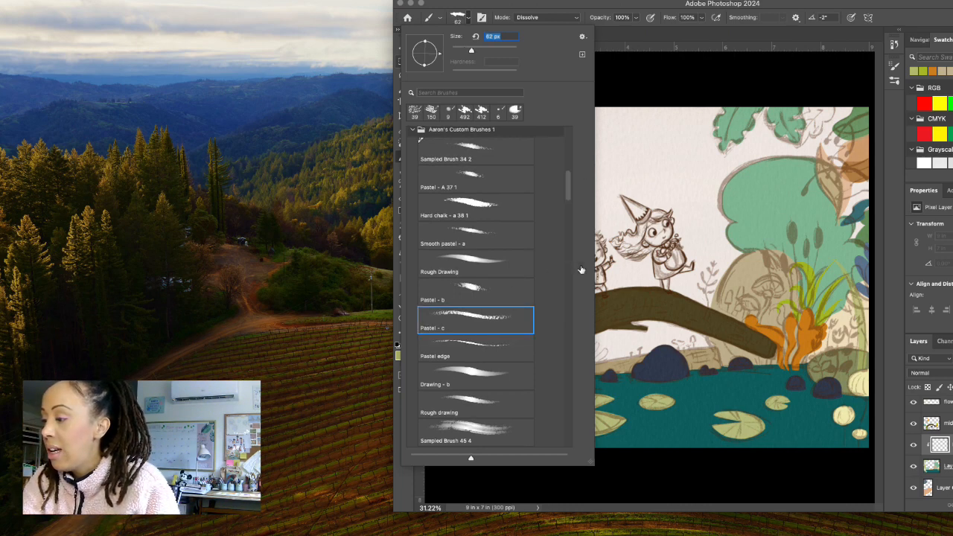
pyautogui.click(505, 294)
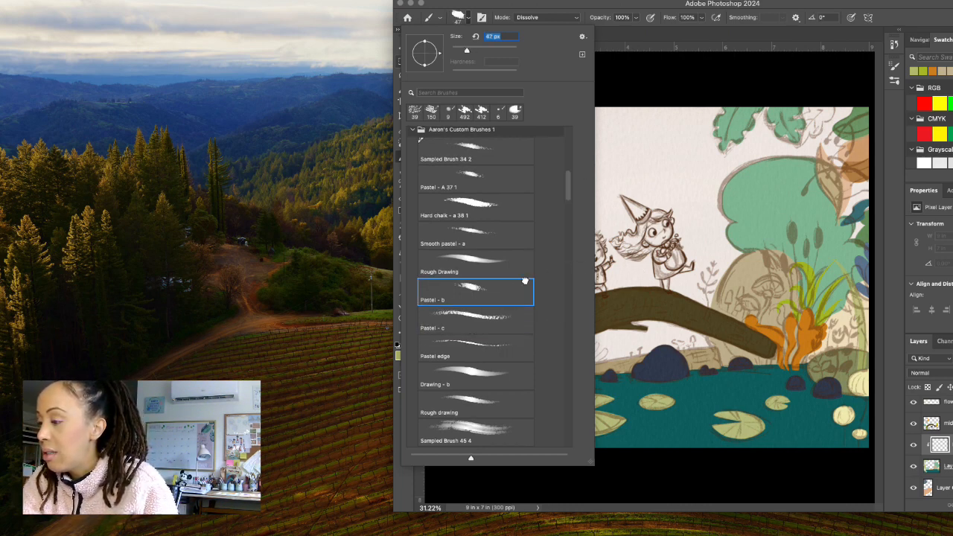
pyautogui.click(510, 265)
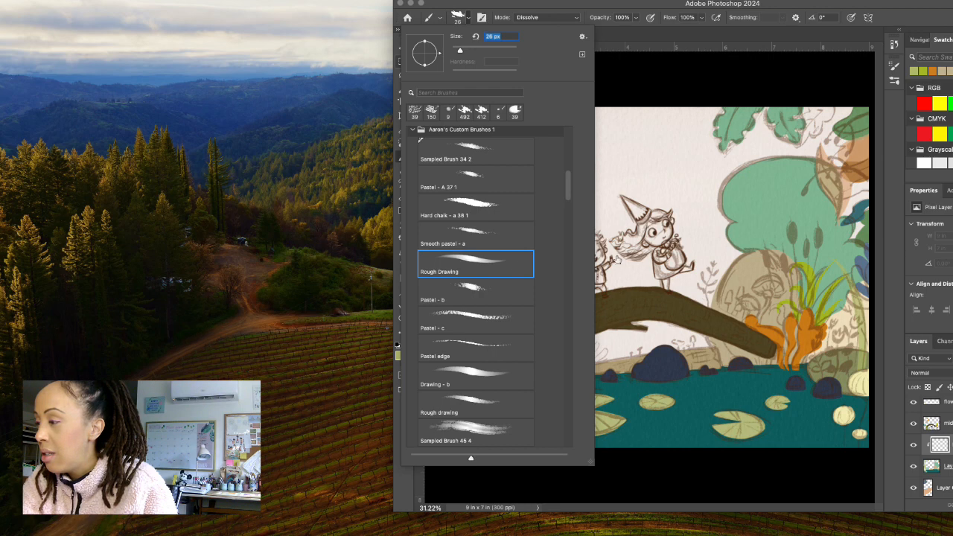
pyautogui.click(494, 316)
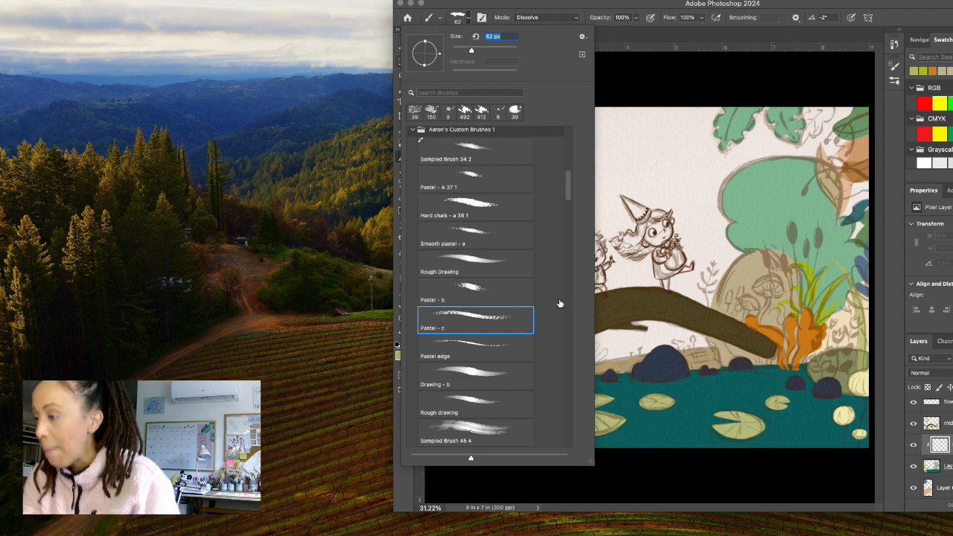
pyautogui.click(556, 180)
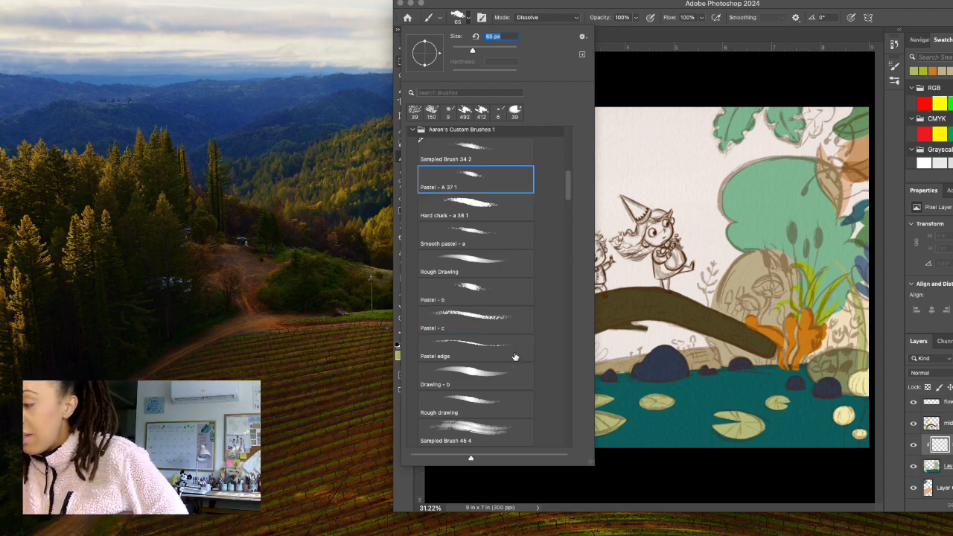
pyautogui.click(499, 409)
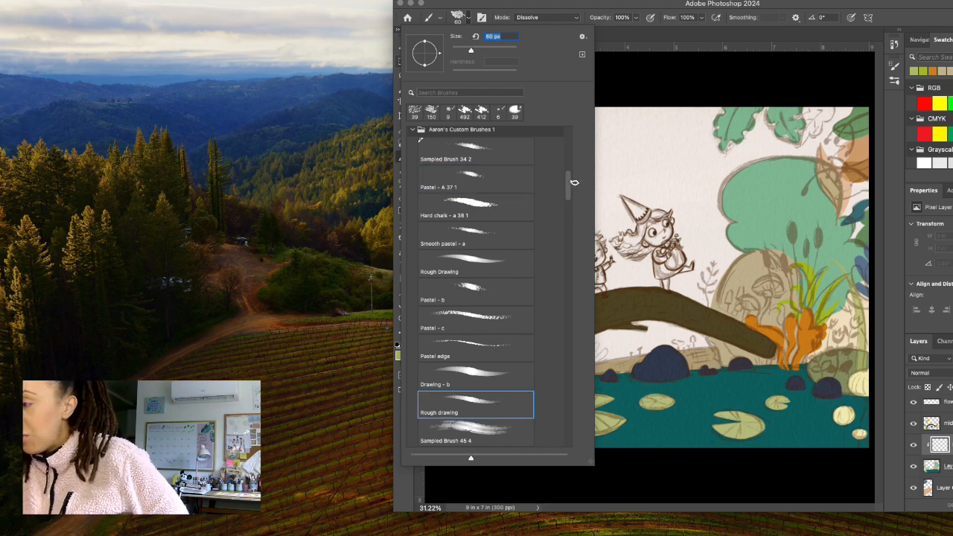
pyautogui.moveTo(572, 185)
pyautogui.mouseDown()
pyautogui.moveTo(569, 178)
pyautogui.moveTo(568, 204)
pyautogui.mouseUp()
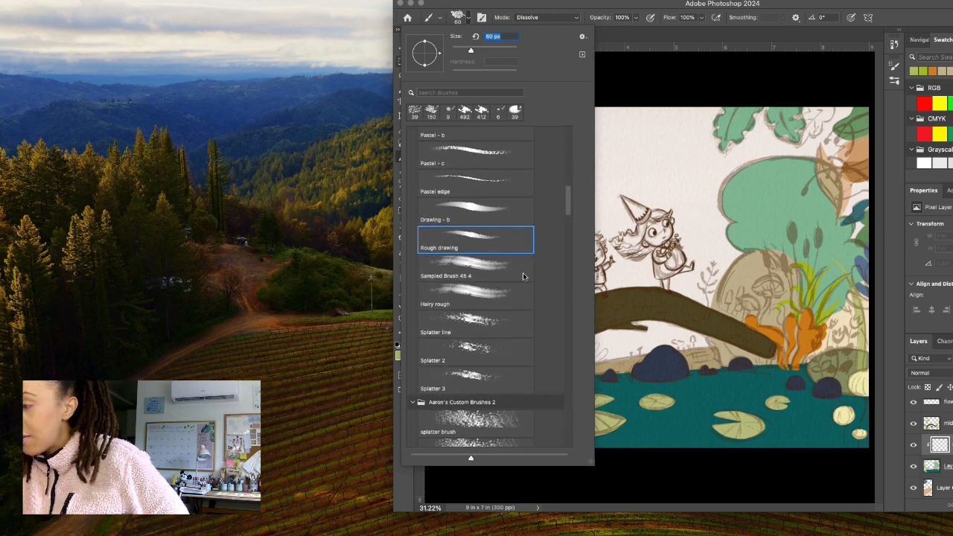
pyautogui.click(502, 303)
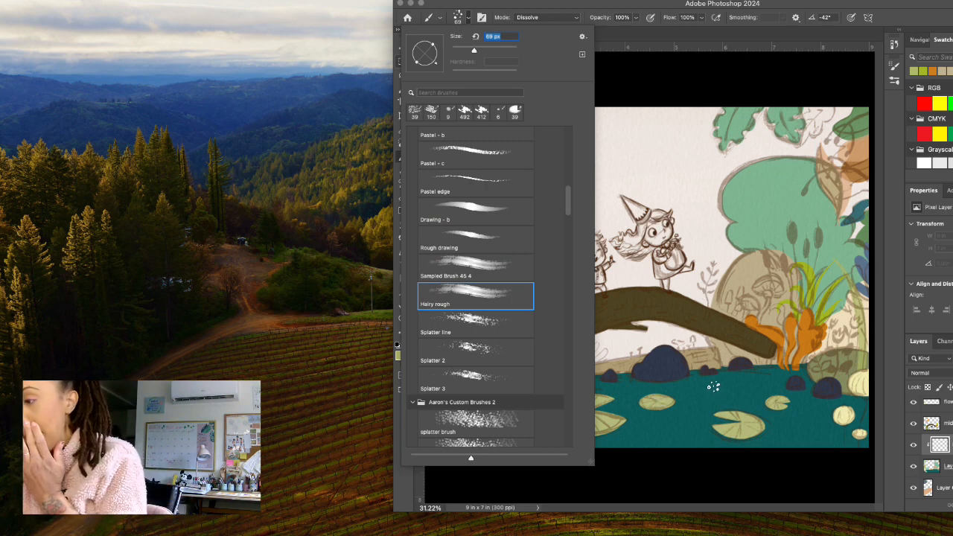
# Test the Pastel edge brush at 62 px with strokes on the water, then undo them.
pyautogui.click(519, 186)
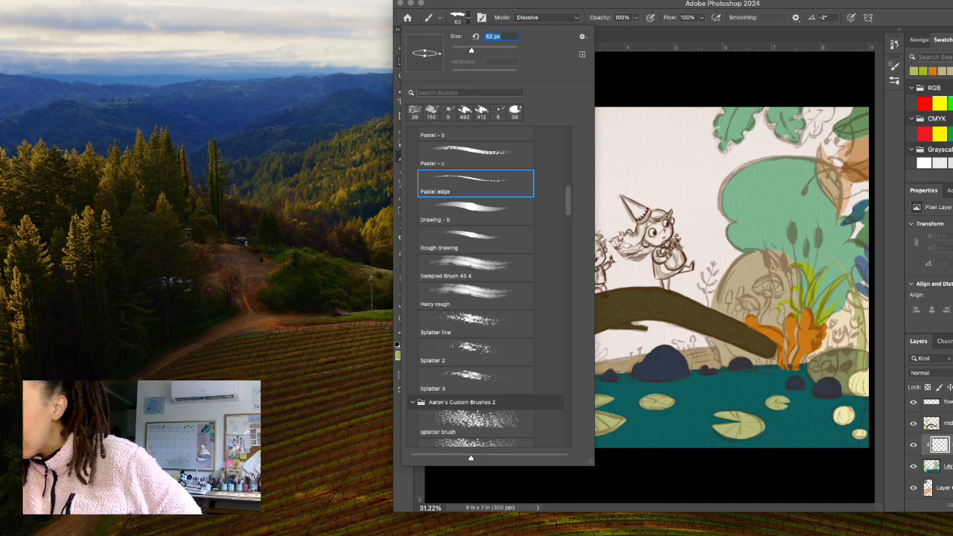
pyautogui.moveTo(687, 400)
pyautogui.mouseDown()
pyautogui.moveTo(687, 422)
pyautogui.moveTo(707, 402)
pyautogui.moveTo(733, 399)
pyautogui.mouseUp()
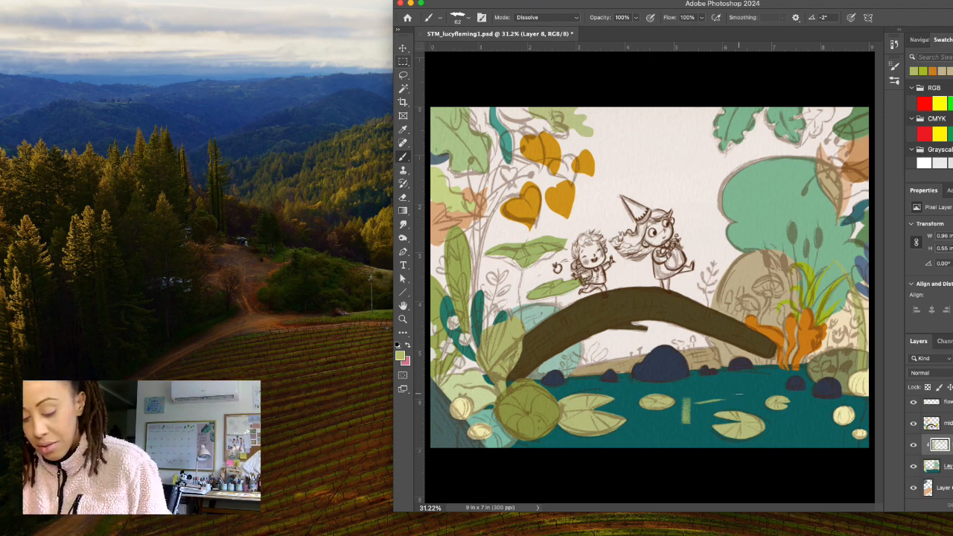
pyautogui.press('super+z')
pyautogui.press('super+z')
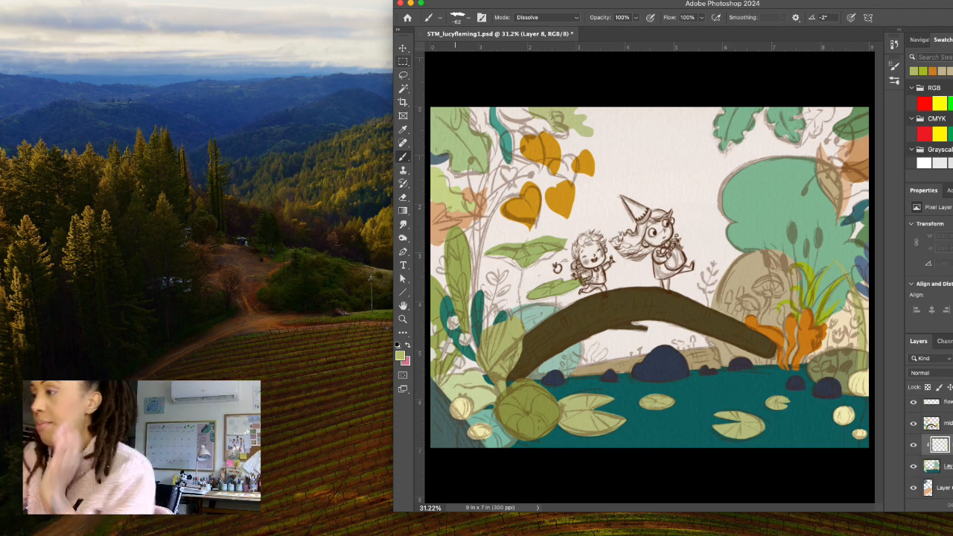
# Browse the nearby brush presets and try Pastel - c and Pastel - b for the Brush tool.
pyautogui.click(467, 18)
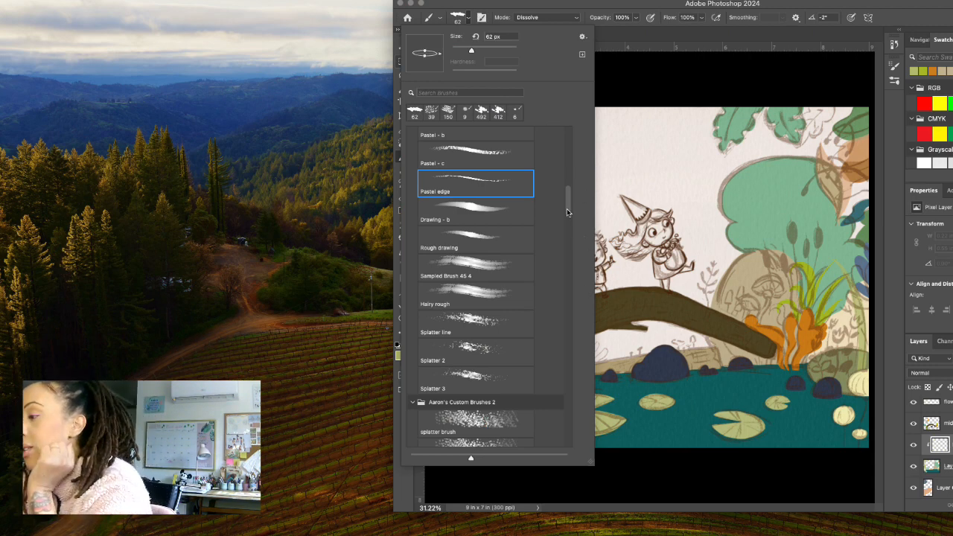
pyautogui.scroll(-2, 567, 208)
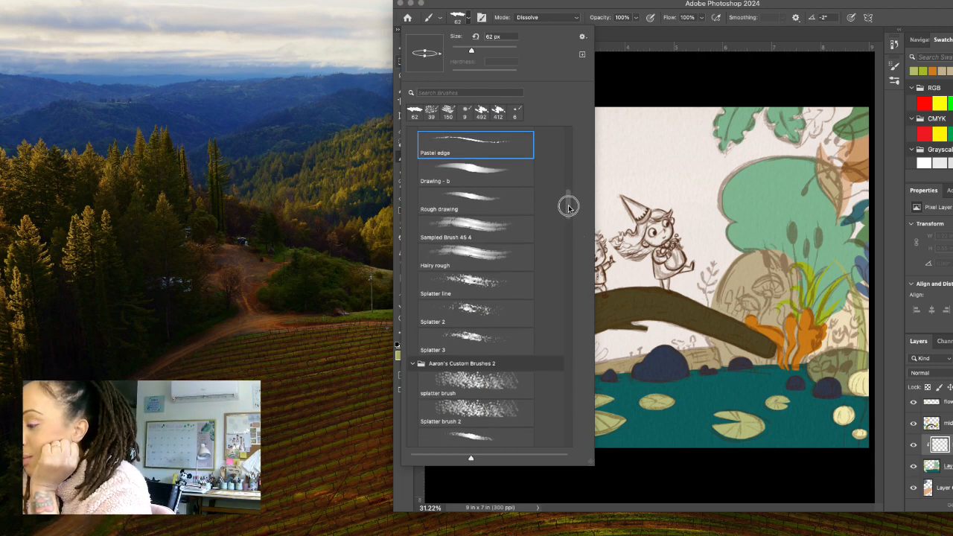
pyautogui.scroll(-4, 569, 208)
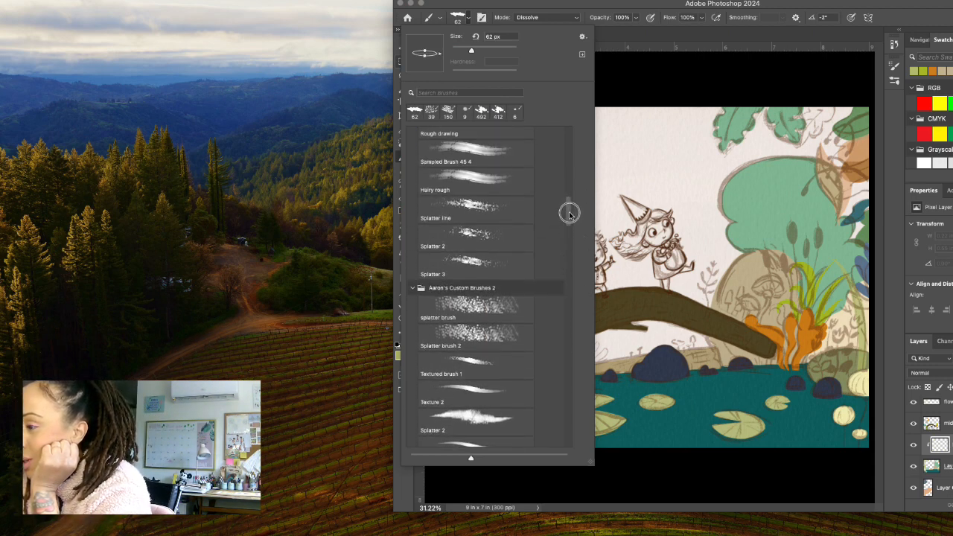
pyautogui.scroll(6, 569, 214)
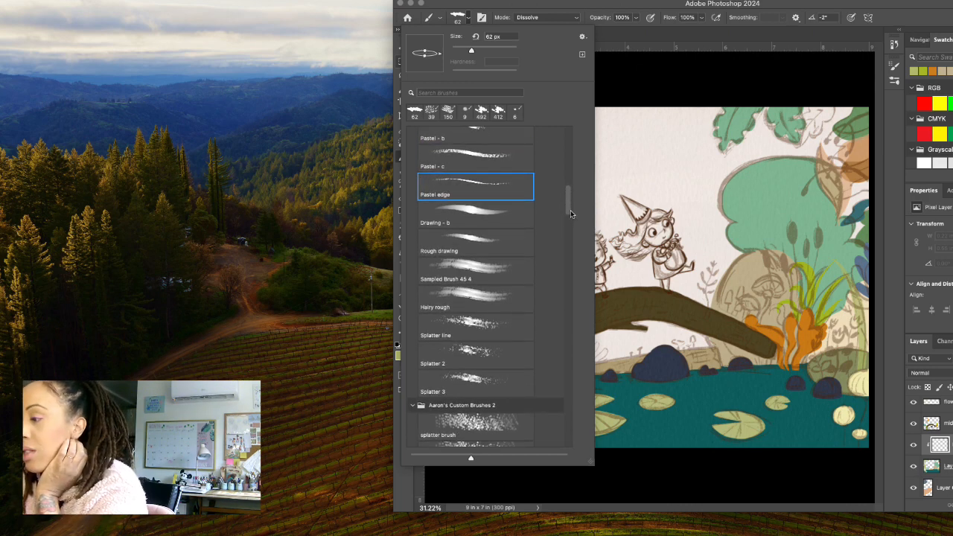
pyautogui.scroll(4, 569, 201)
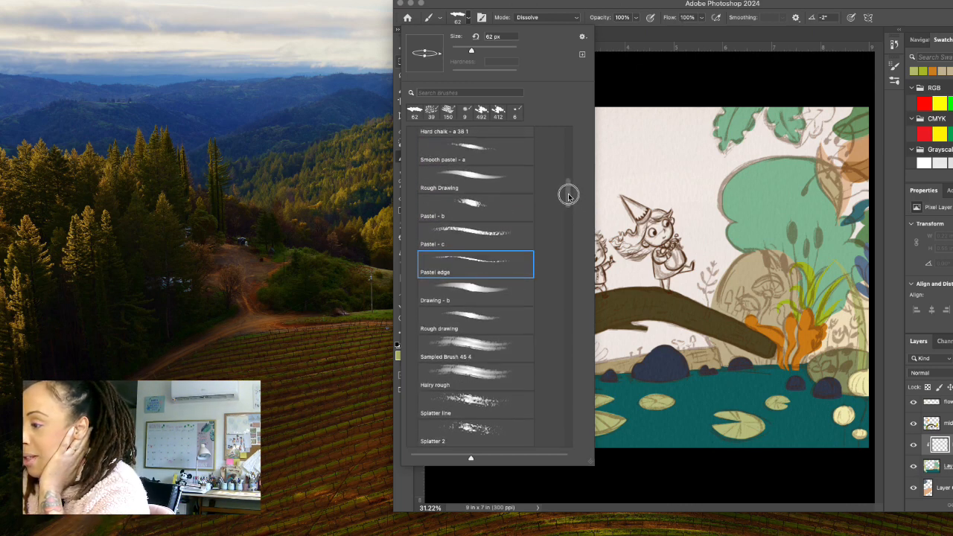
pyautogui.click(501, 231)
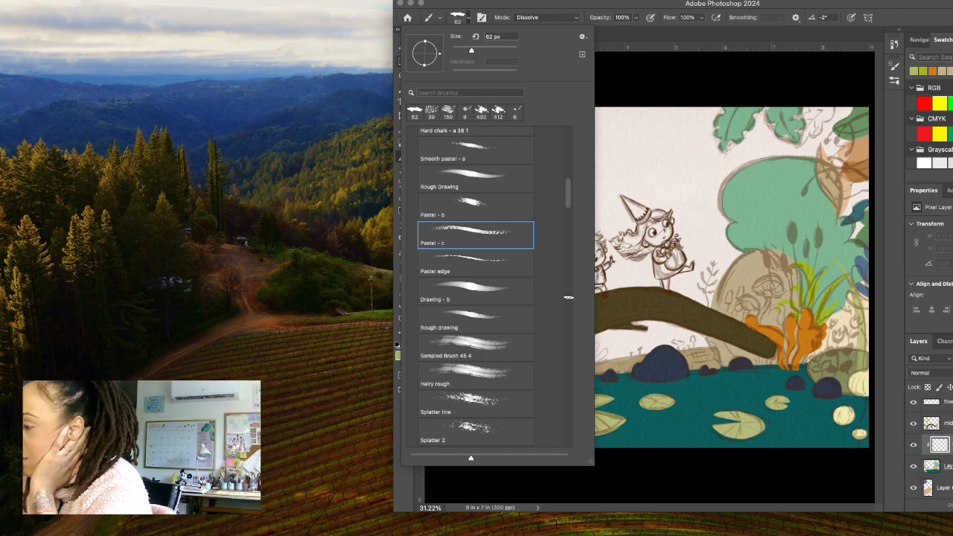
pyautogui.click(498, 208)
# Choose Charcoal 21 pixels from the Natural Brushes set in Legacy Brushes, test it on the water, and undo the stroke.
pyautogui.scroll(-10, 569, 189)
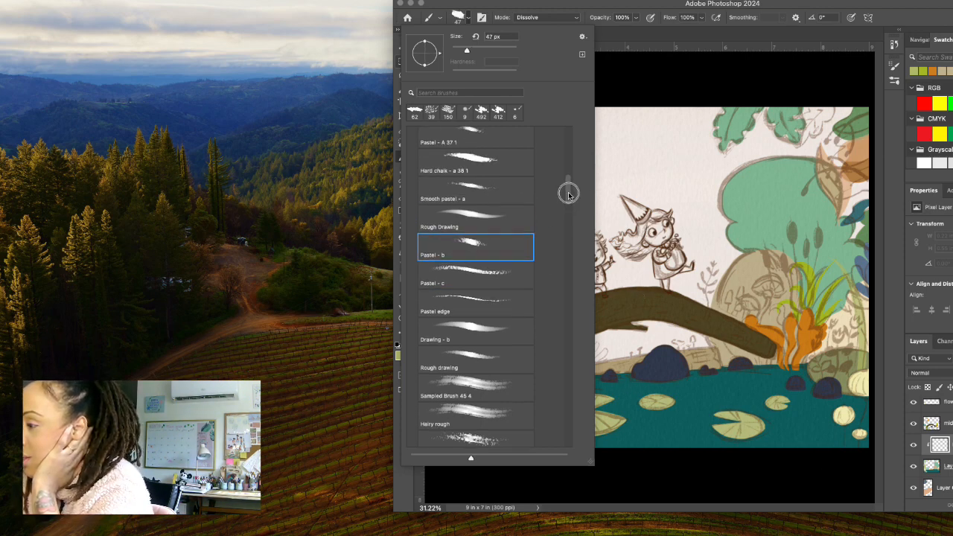
pyautogui.scroll(-5, 568, 227)
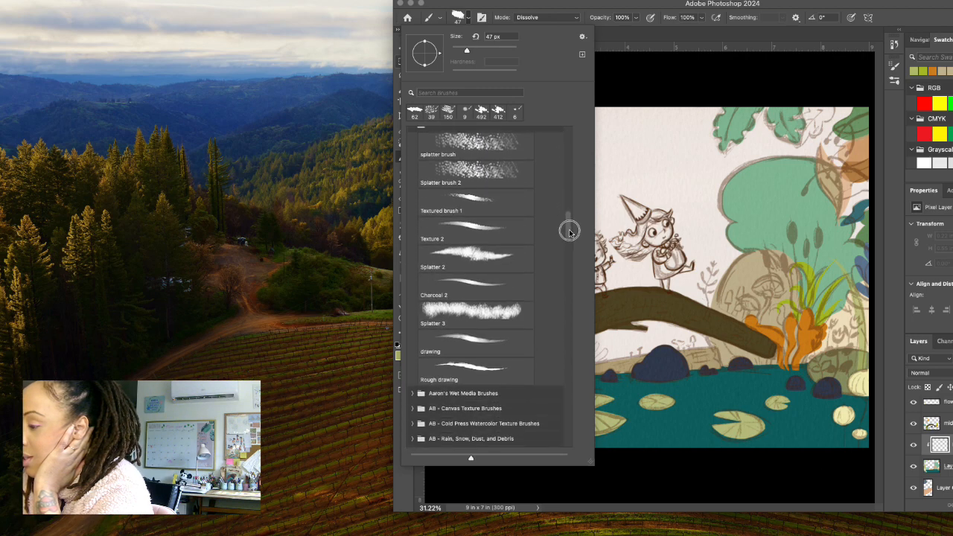
pyautogui.scroll(-3, 571, 239)
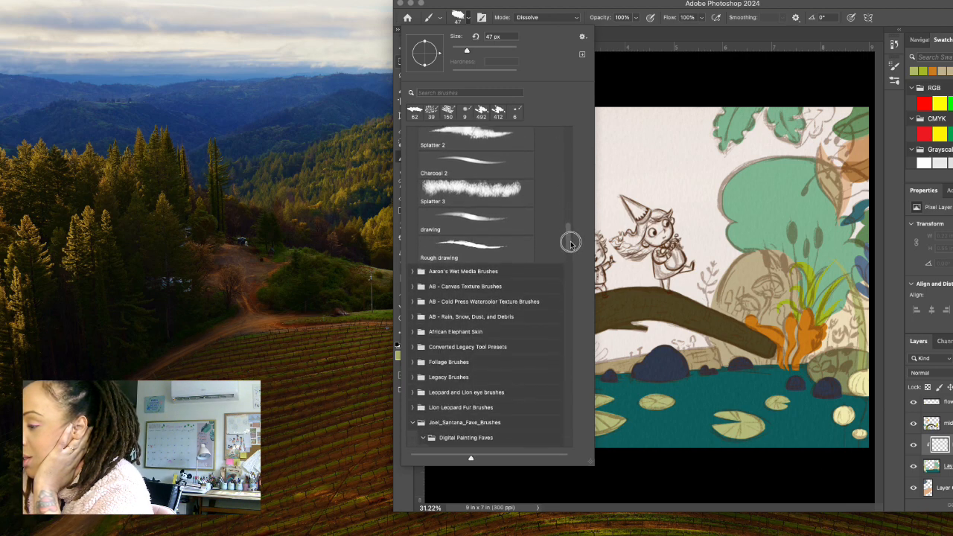
pyautogui.scroll(-4, 570, 242)
pyautogui.scroll(-1, 571, 247)
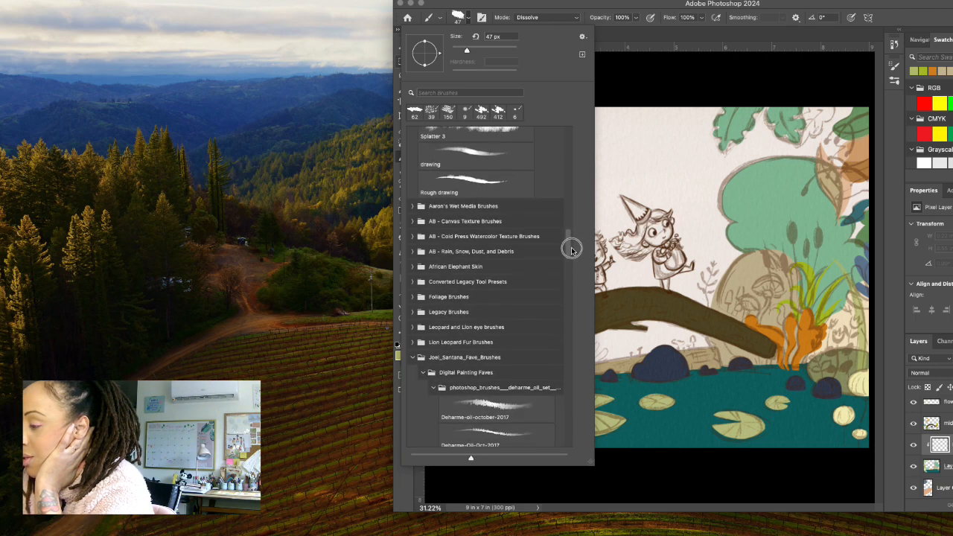
pyautogui.click(412, 312)
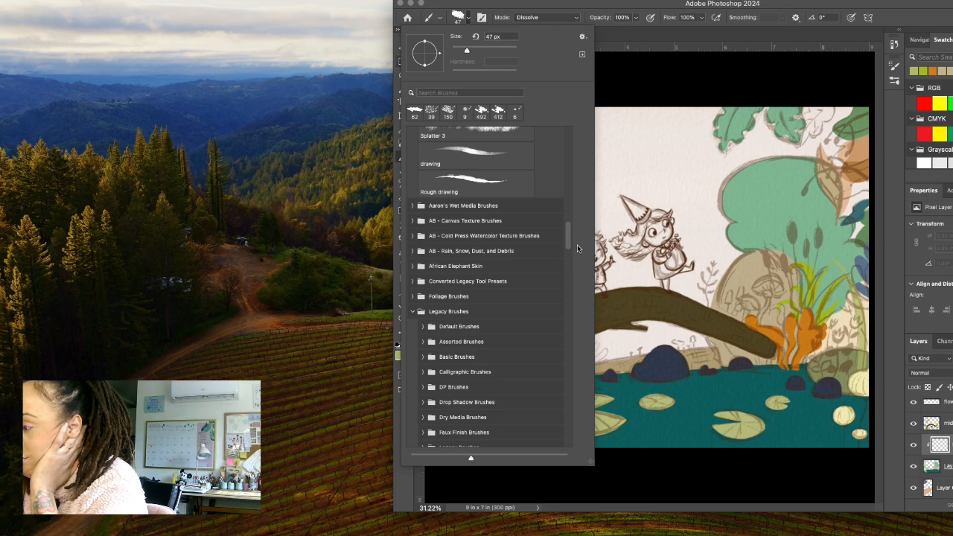
pyautogui.scroll(-8, 570, 248)
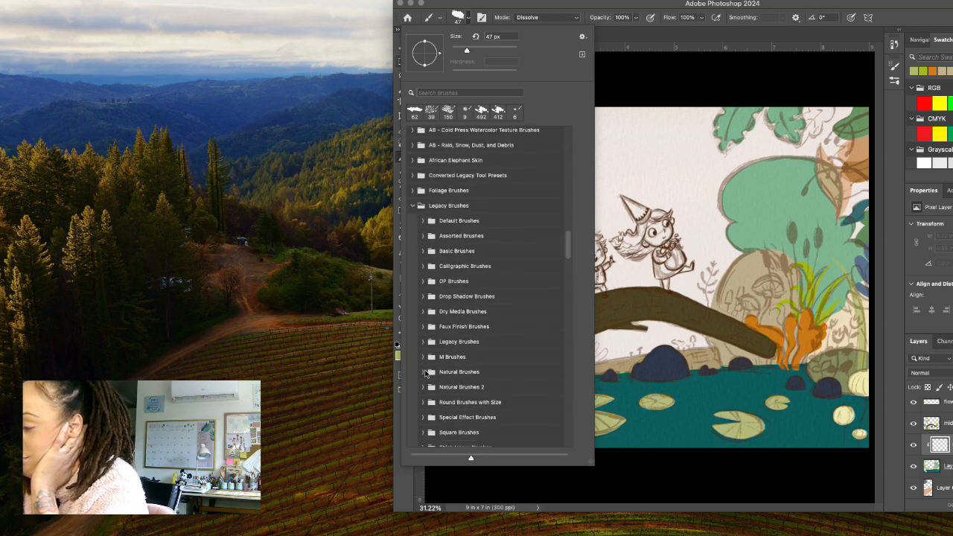
pyautogui.click(423, 371)
pyautogui.moveTo(569, 237); pyautogui.dragTo(564, 274)
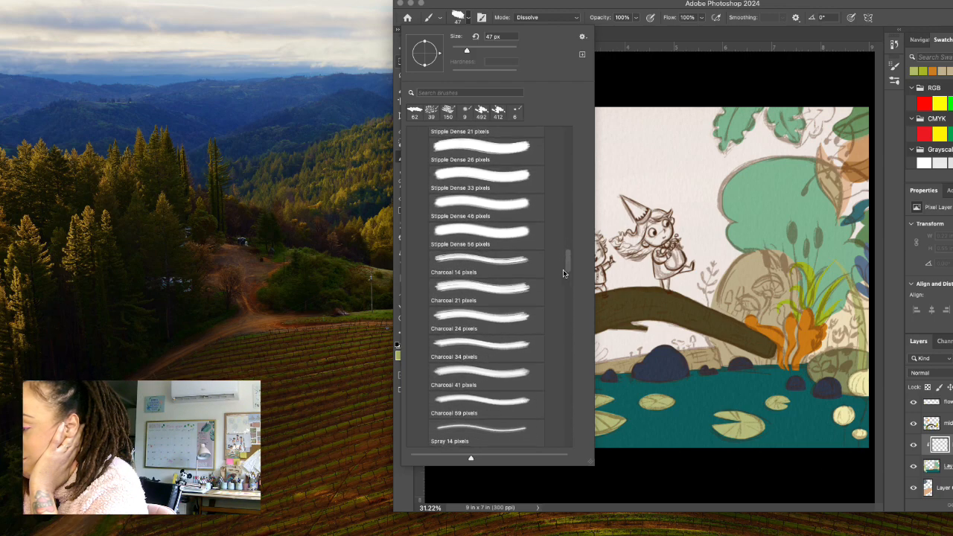
pyautogui.click(519, 291)
pyautogui.moveTo(641, 426); pyautogui.dragTo(660, 434)
pyautogui.press('super+z')
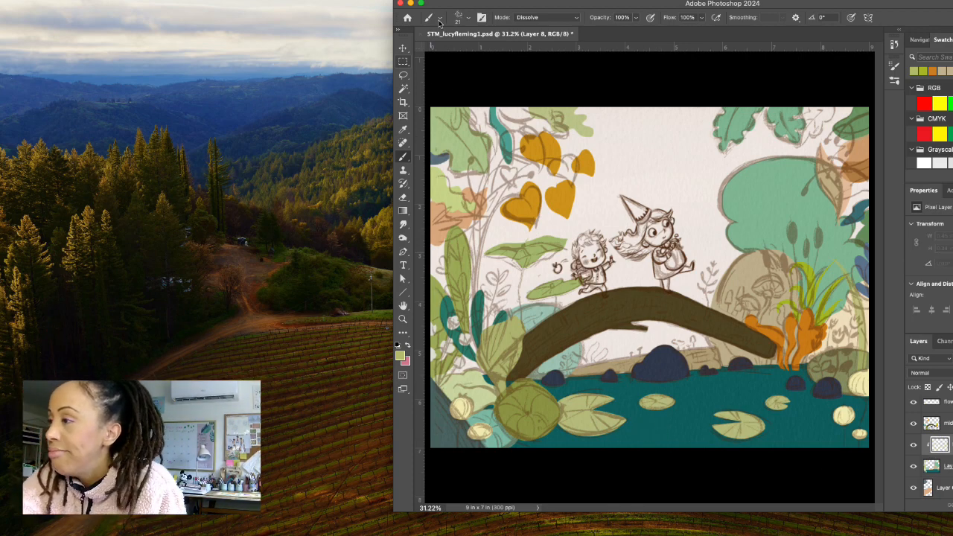
# Test the Charcoal 41 pixels brush with a short stroke on the water and undo it.
pyautogui.click(472, 18)
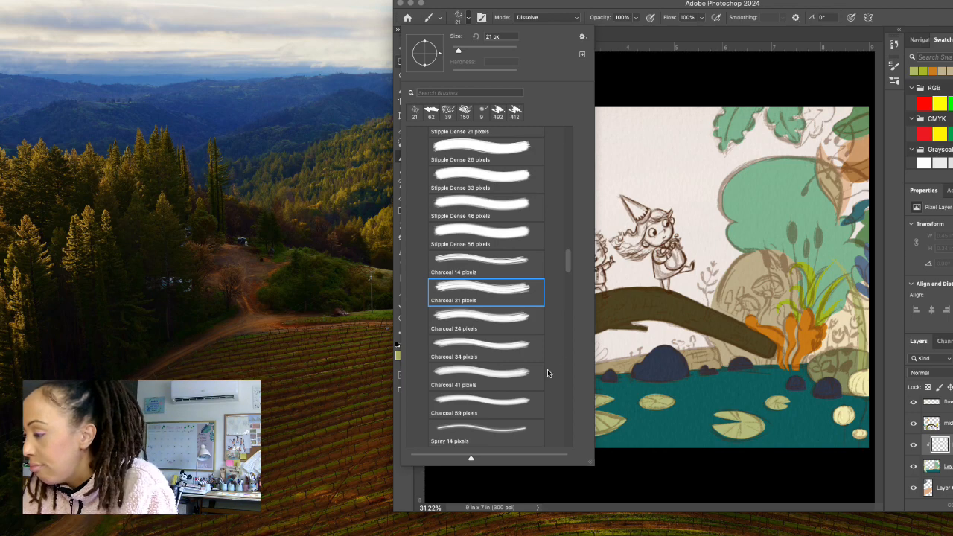
pyautogui.click(527, 381)
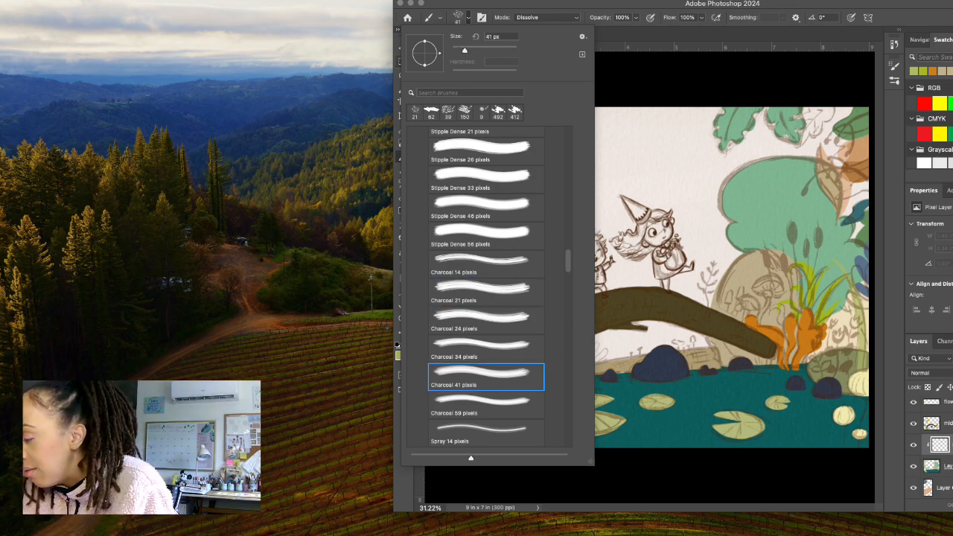
pyautogui.moveTo(657, 434); pyautogui.dragTo(678, 428)
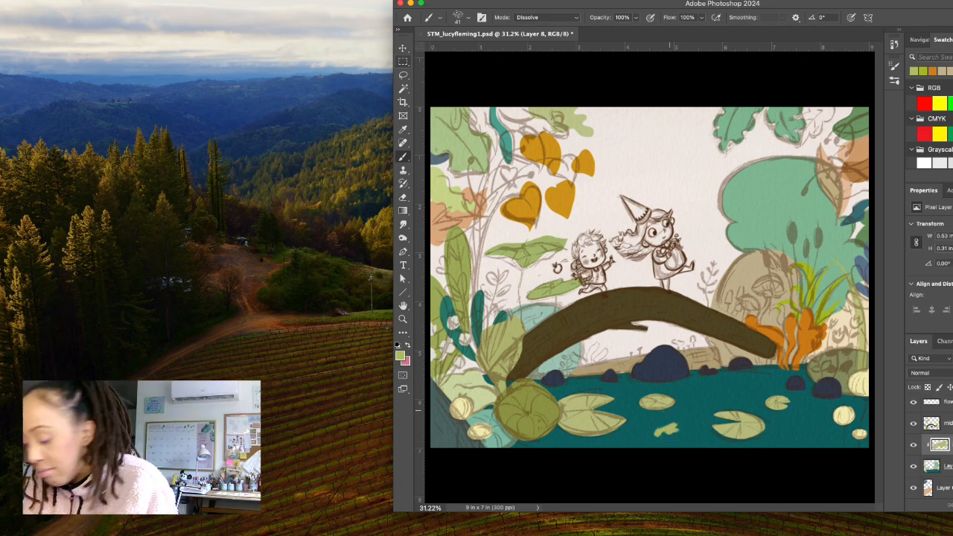
pyautogui.press('super+z')
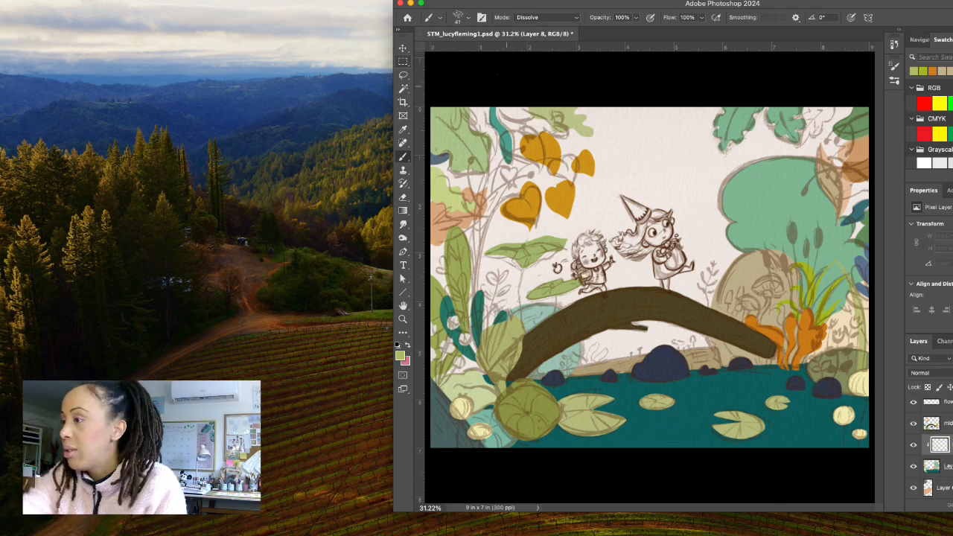
# Choose the Flat Bristle brush at 111 px from Thick Heavy Brushes, test it on the water, and undo the stroke.
pyautogui.rightClick(597, 150)
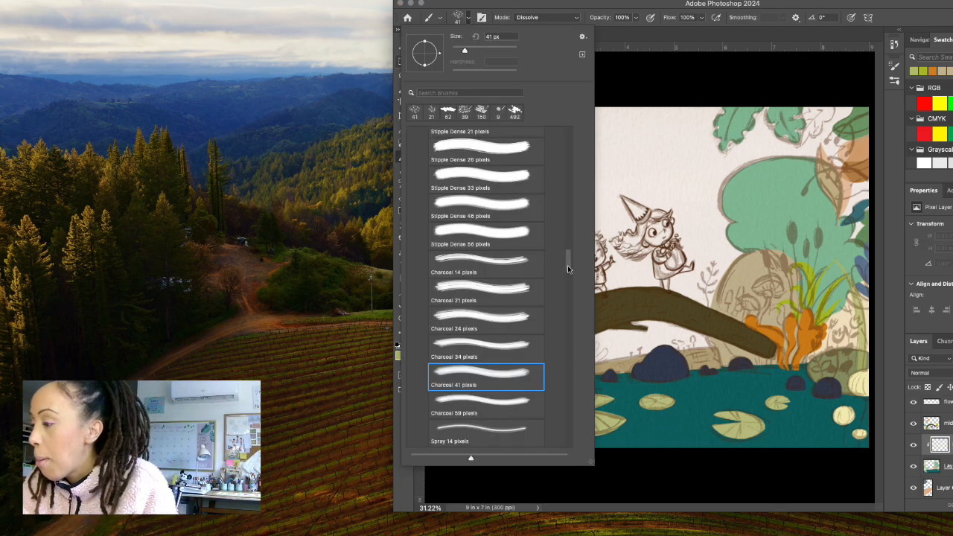
pyautogui.moveTo(567, 265)
pyautogui.mouseDown()
pyautogui.moveTo(569, 290)
pyautogui.moveTo(569, 240)
pyautogui.mouseUp()
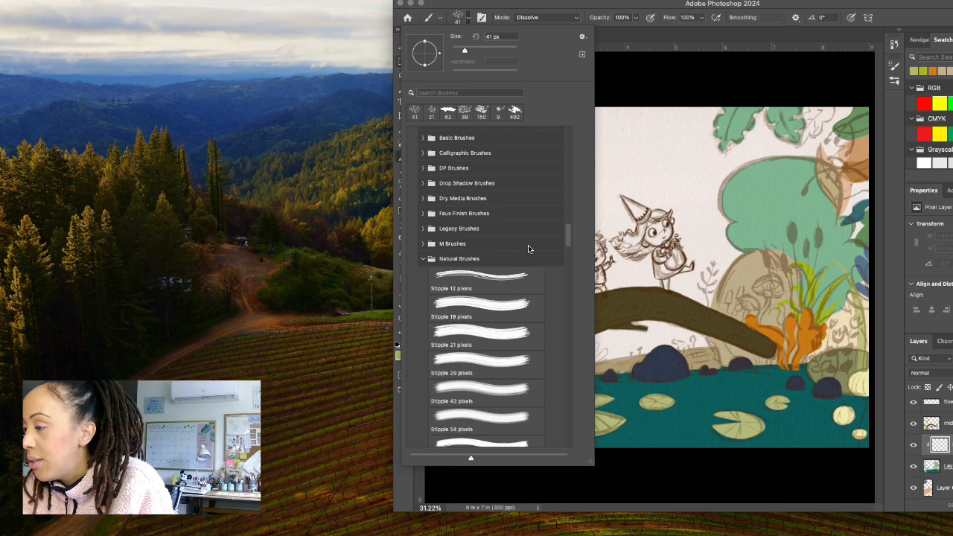
pyautogui.click(423, 260)
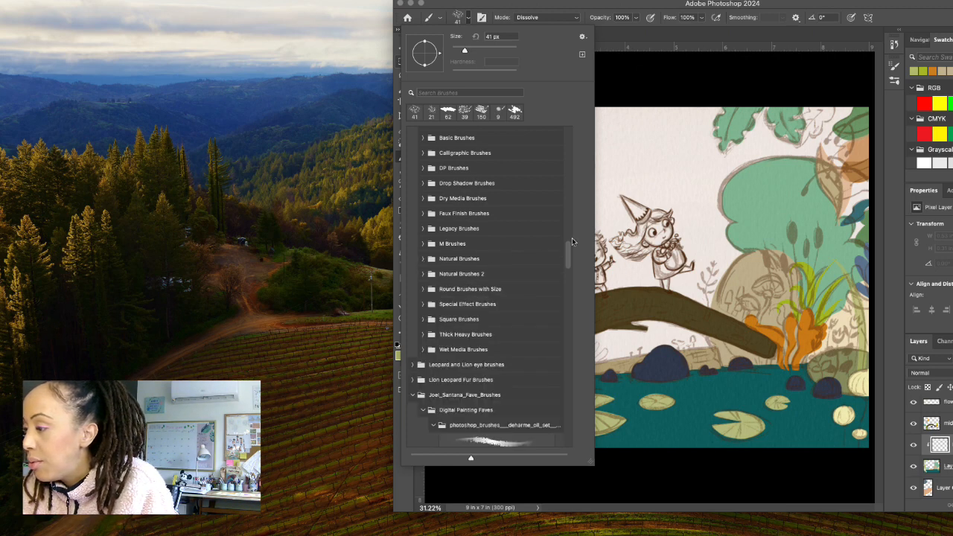
pyautogui.click(423, 334)
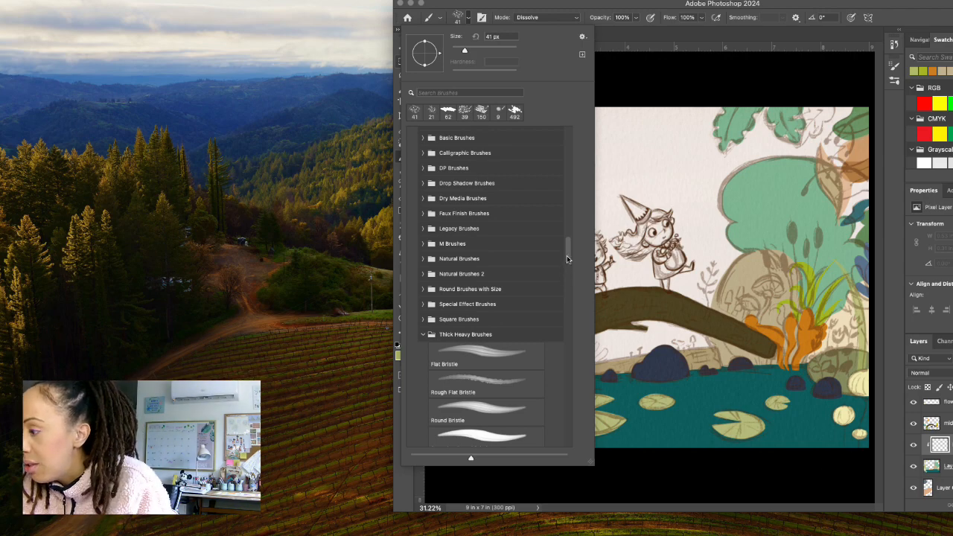
pyautogui.moveTo(567, 256); pyautogui.dragTo(568, 265)
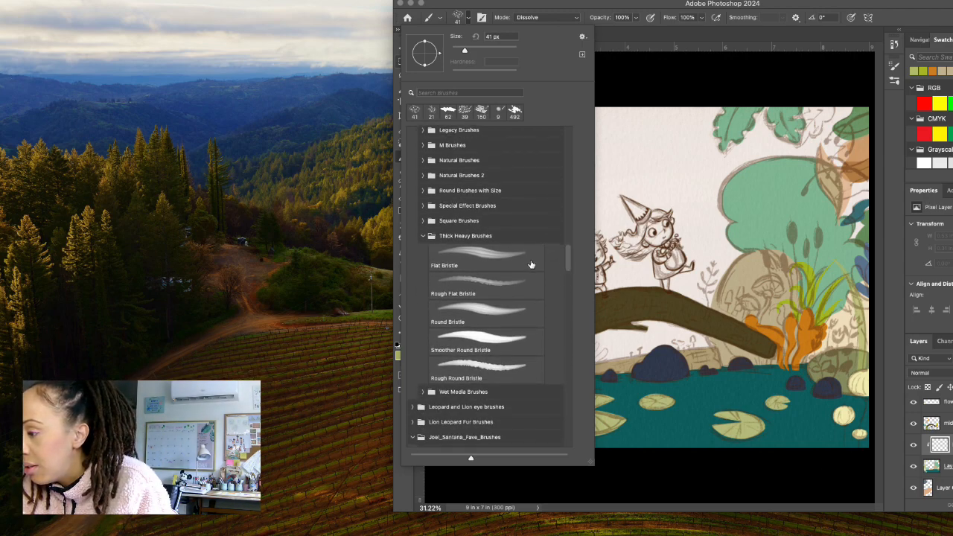
pyautogui.click(531, 264)
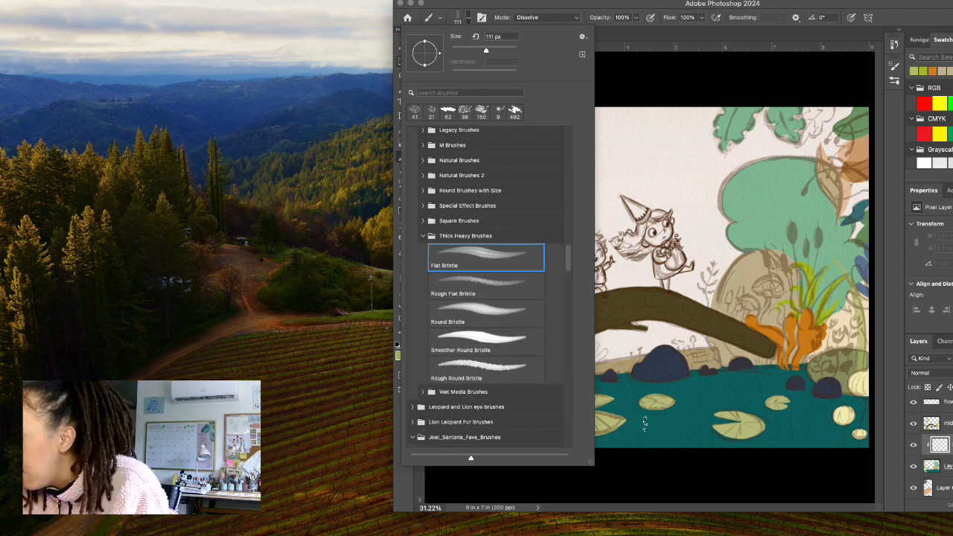
pyautogui.moveTo(645, 423); pyautogui.dragTo(704, 430)
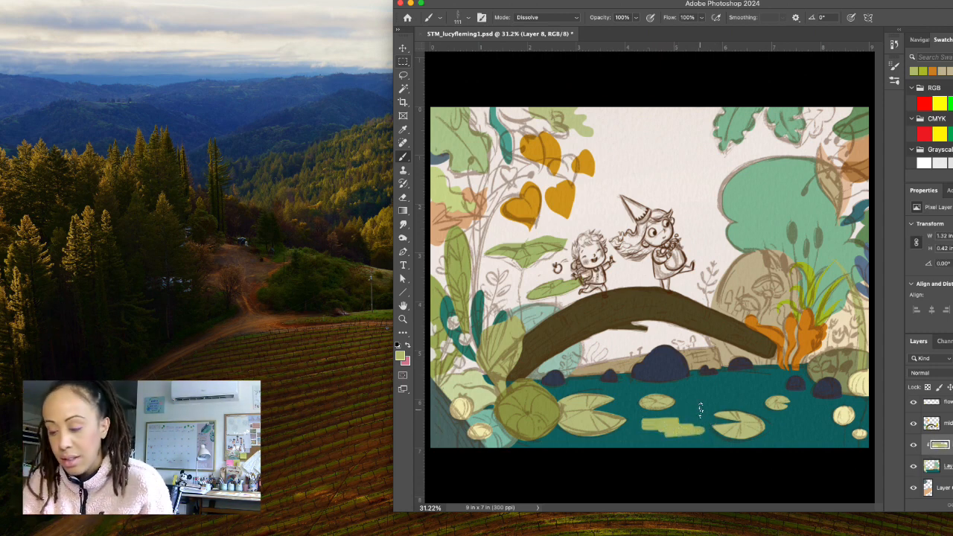
pyautogui.press('super+z')
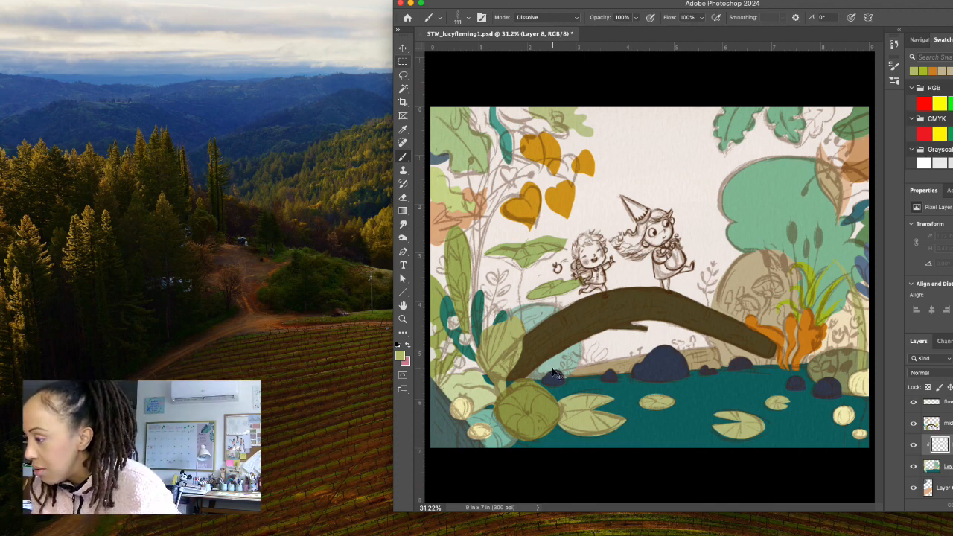
# Set the Brush tool's blending mode to Normal and its opacity to 59%, and activate the Zoom tool.
pyautogui.press('super+equal')
pyautogui.press('super+minus')
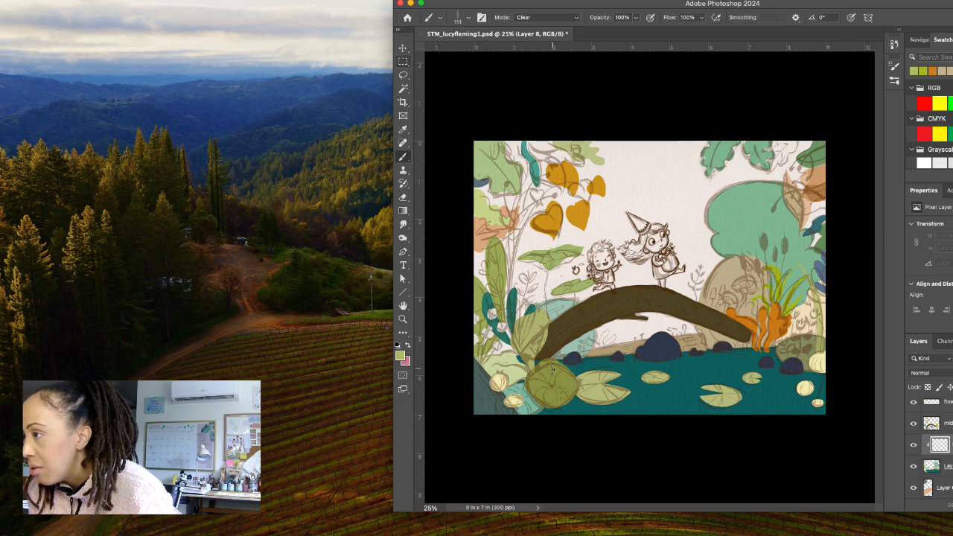
pyautogui.click(557, 16)
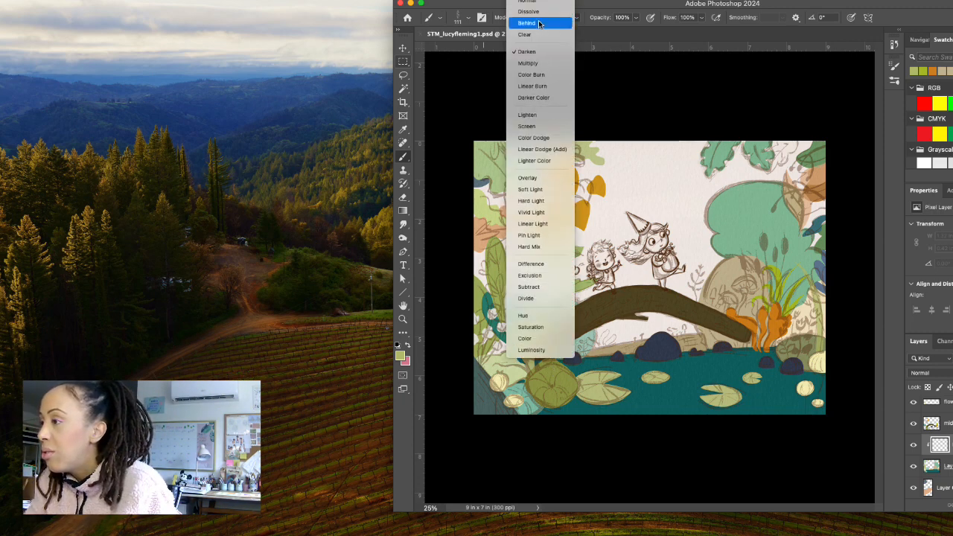
pyautogui.click(536, 2)
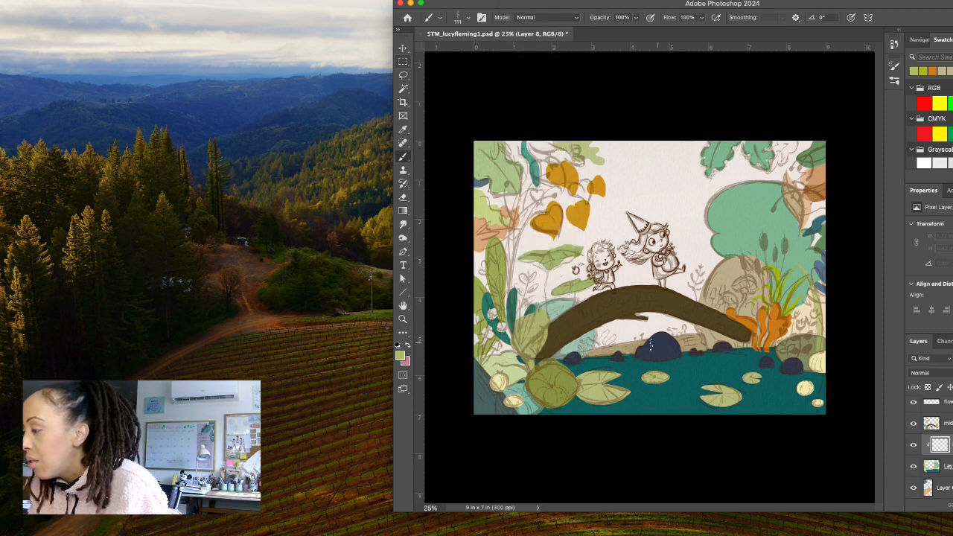
pyautogui.click(637, 21)
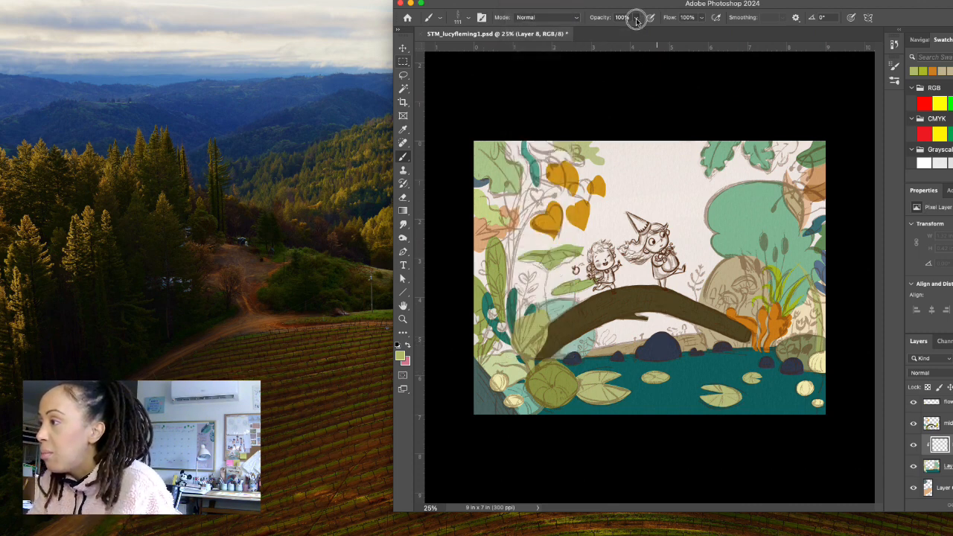
pyautogui.click(616, 31)
pyautogui.click(638, 20)
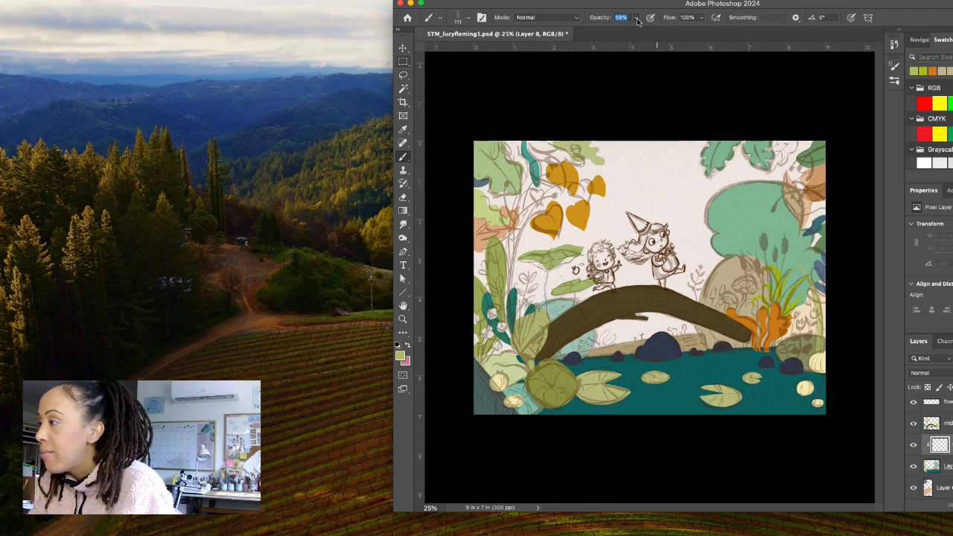
pyautogui.click(403, 321)
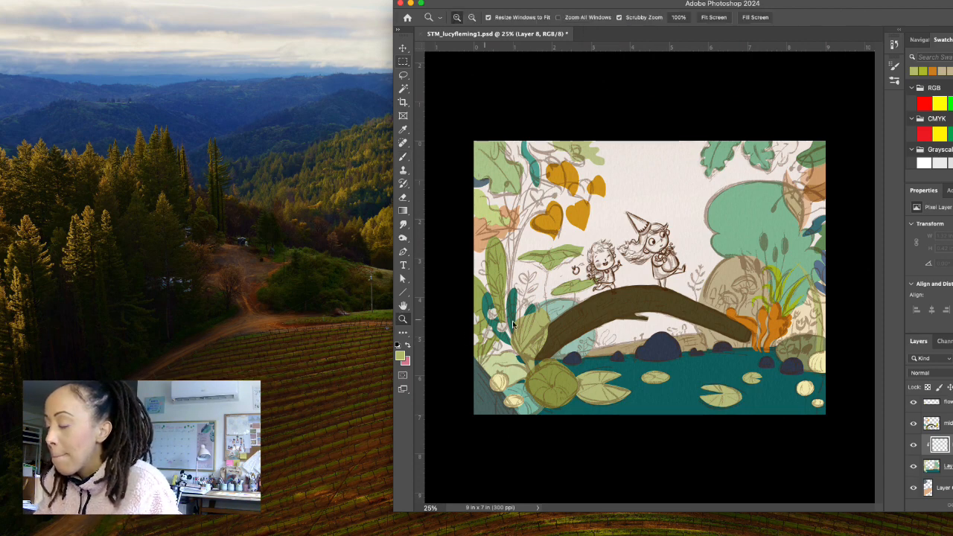
# Sample the water's teal as the foreground colour, darken it to 084848, and activate the Brush tool.
pyautogui.click(618, 329)
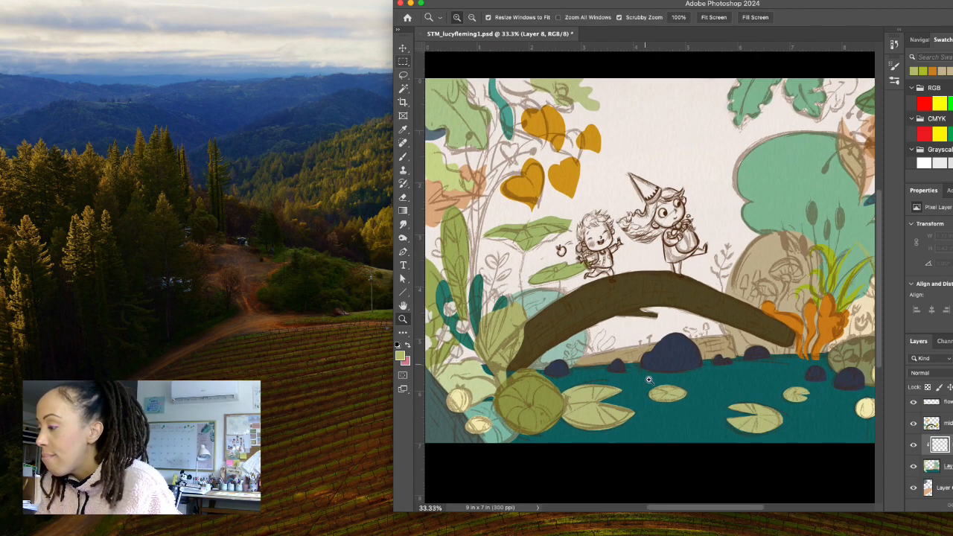
pyautogui.moveTo(645, 380); pyautogui.dragTo(661, 379)
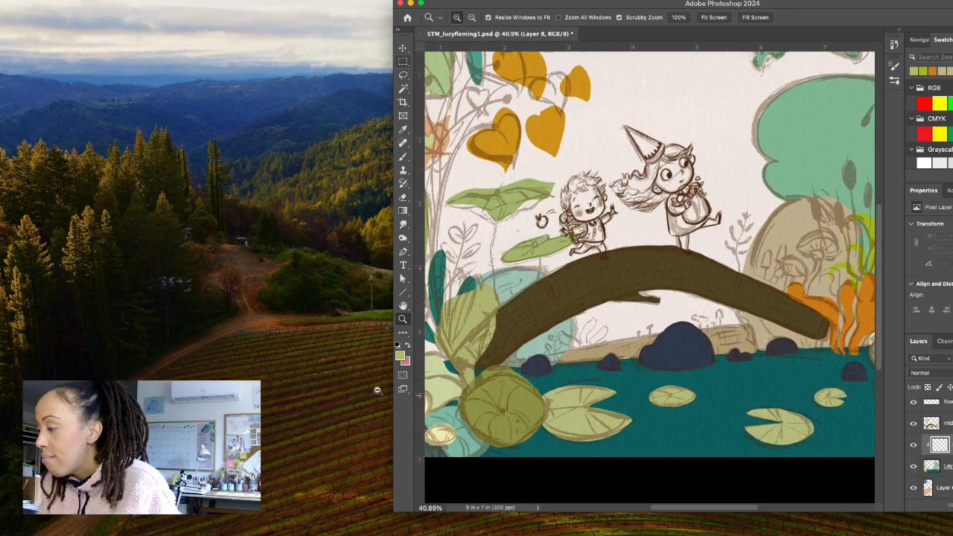
pyautogui.click(400, 358)
pyautogui.click(658, 428)
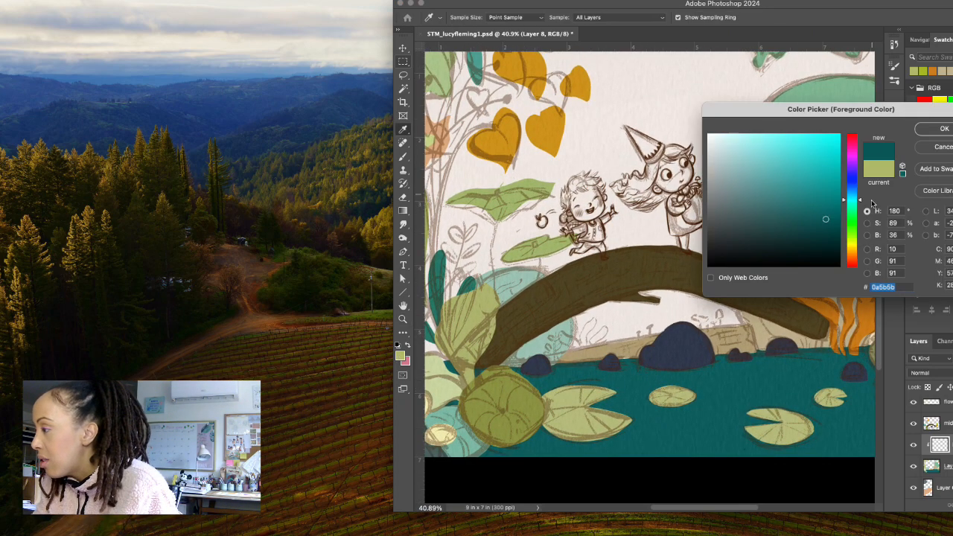
pyautogui.click(825, 230)
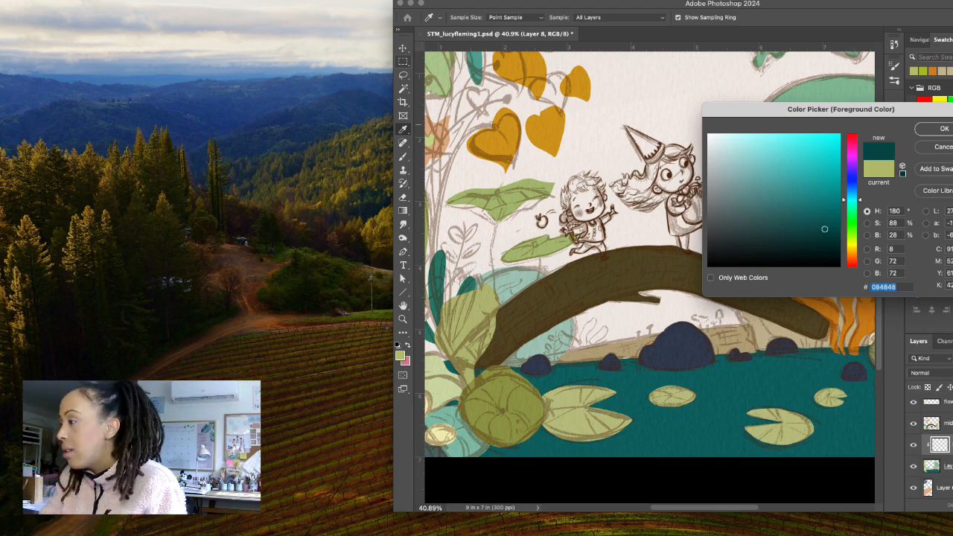
pyautogui.click(941, 130)
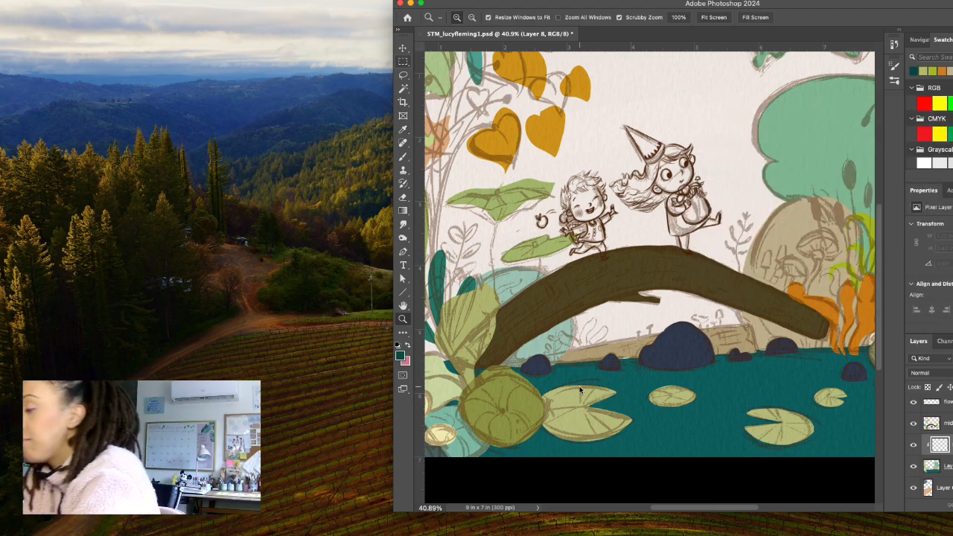
pyautogui.click(403, 156)
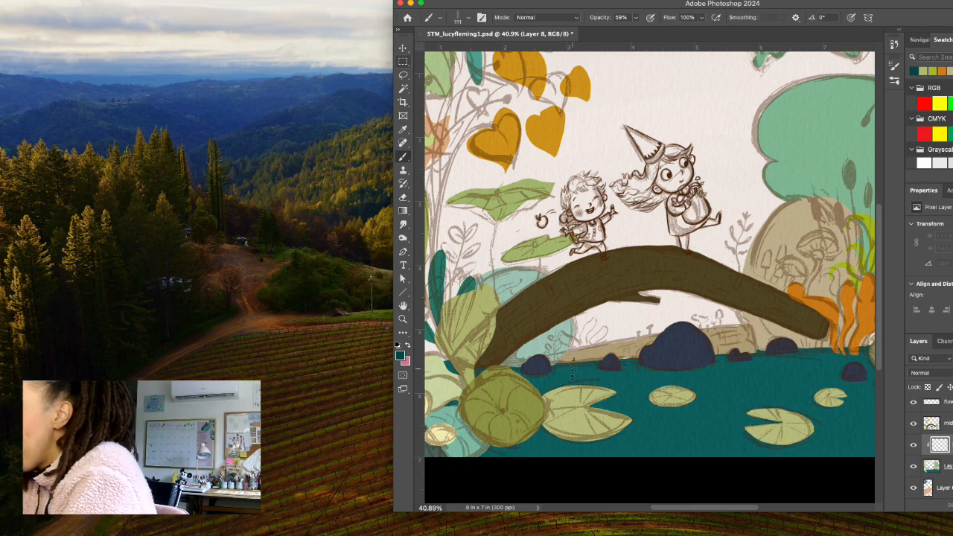
# Test the Flat Bristle brush with dark teal strokes across the water beneath the log, and undo them.
pyautogui.moveTo(562, 370)
pyautogui.mouseDown()
pyautogui.moveTo(509, 376)
pyautogui.moveTo(646, 367)
pyautogui.moveTo(526, 385)
pyautogui.moveTo(549, 384)
pyautogui.mouseUp()
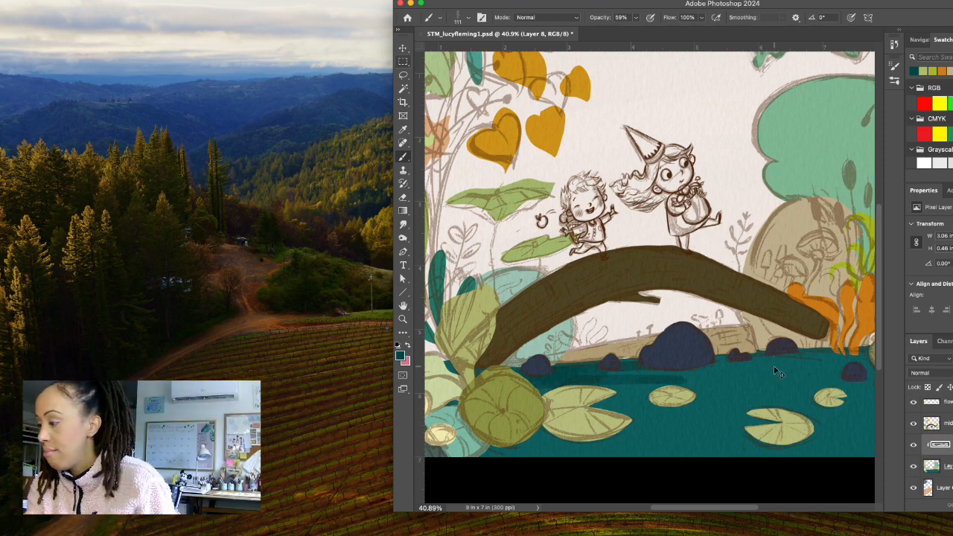
pyautogui.press('super+z')
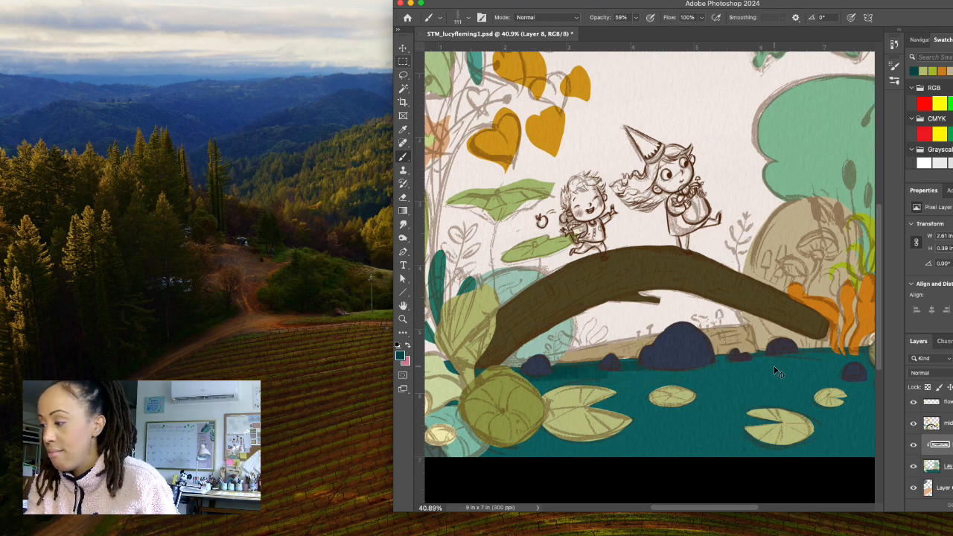
pyautogui.press('super+z')
pyautogui.press('super+z')
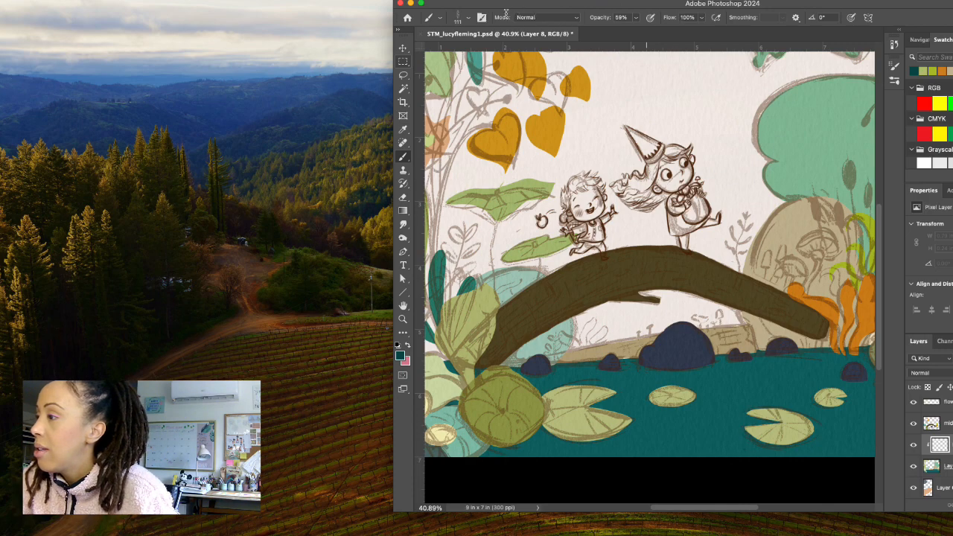
# Set the Flat Bristle brush to 150 px and paint dark teal strokes along the water's edge beneath the log.
pyautogui.click(467, 18)
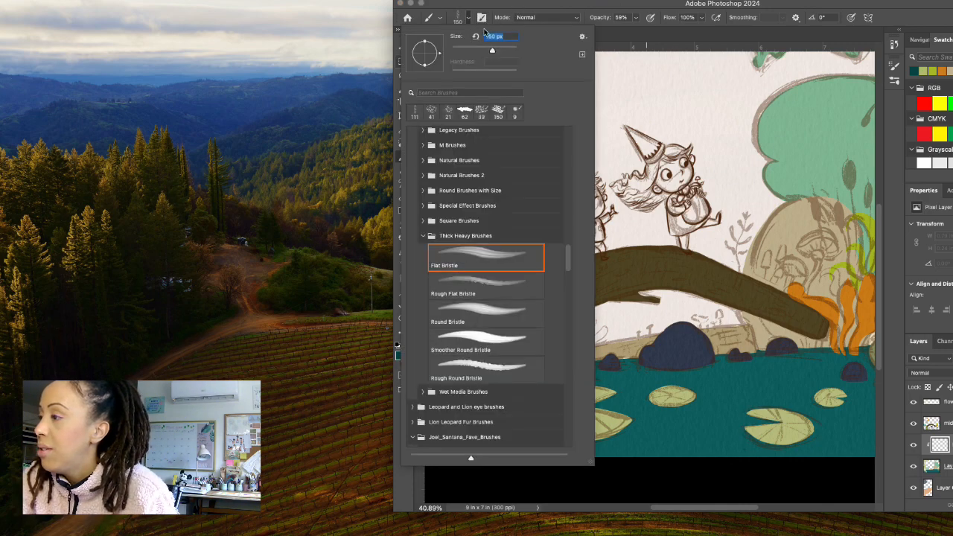
pyautogui.press('Return')
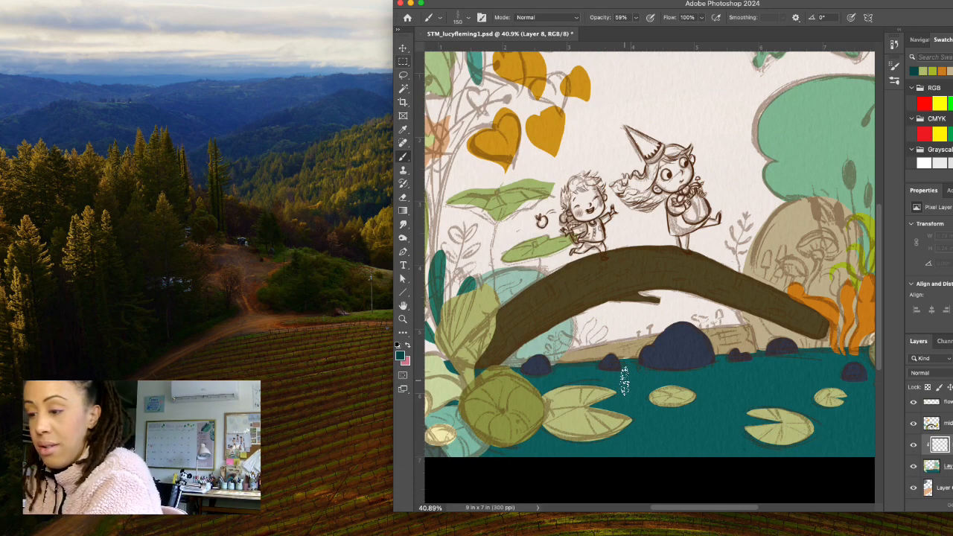
pyautogui.moveTo(648, 367); pyautogui.dragTo(515, 374)
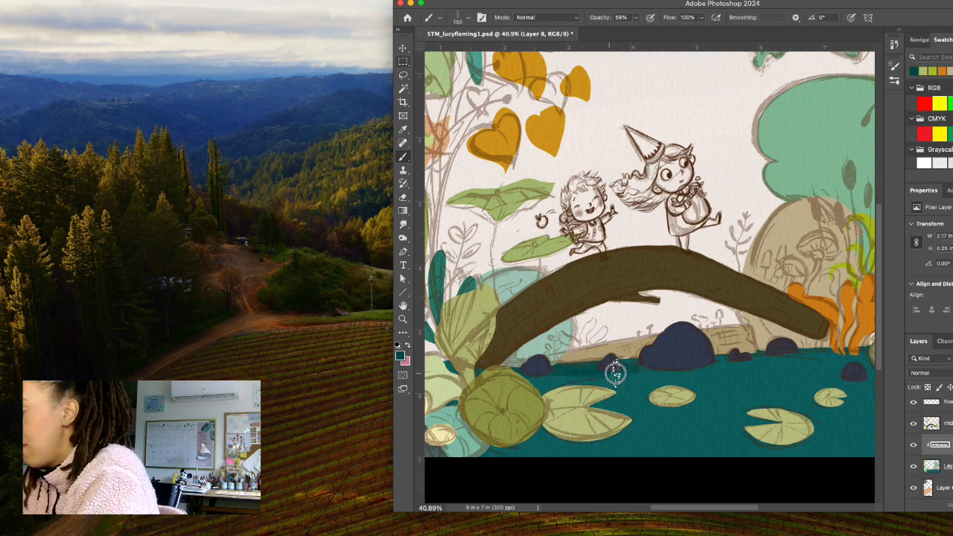
pyautogui.moveTo(615, 374)
pyautogui.mouseDown()
pyautogui.moveTo(522, 376)
pyautogui.moveTo(690, 369)
pyautogui.moveTo(512, 388)
pyautogui.moveTo(671, 383)
pyautogui.mouseUp()
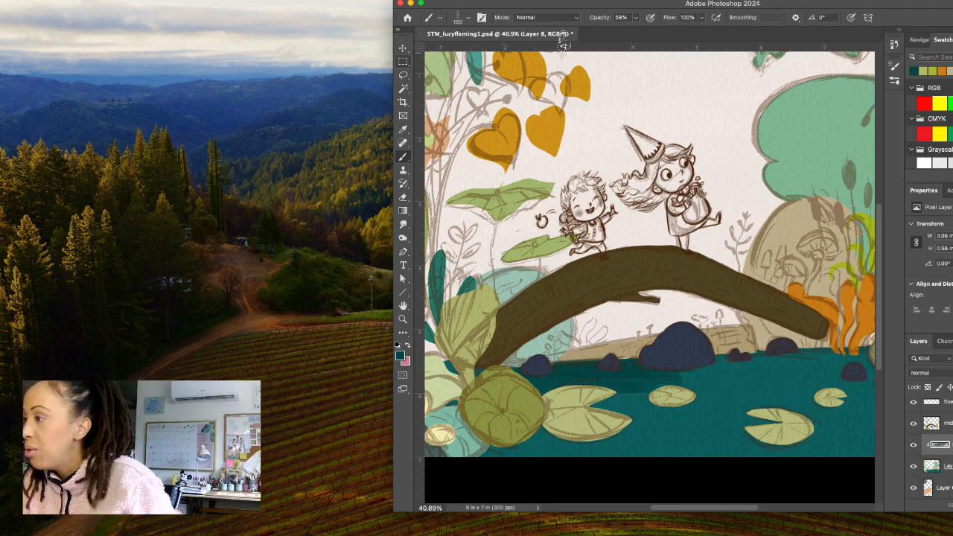
# Reselect Flat Bristle at 111 px and paint dark teal strokes across the right side and lower right corner of the water.
pyautogui.click(467, 18)
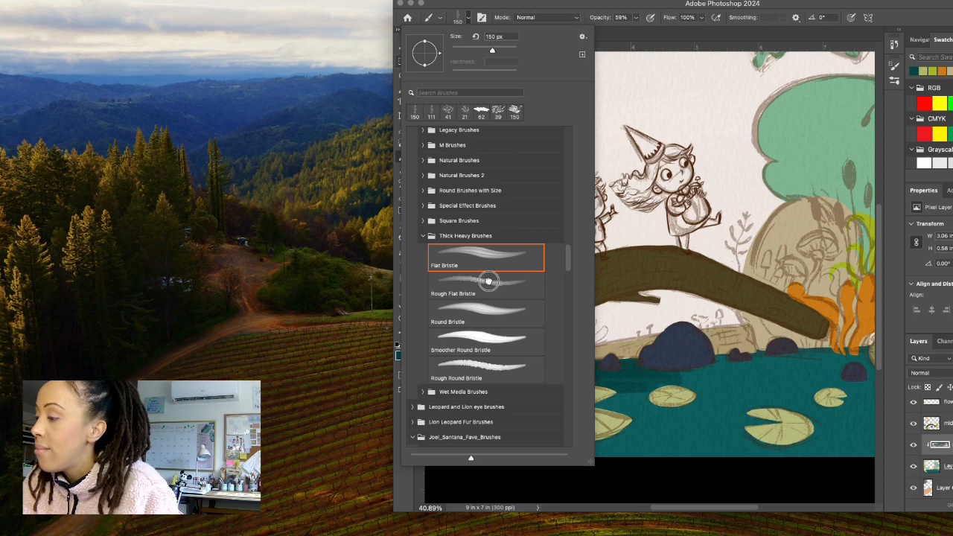
pyautogui.click(521, 253)
pyautogui.click(711, 363)
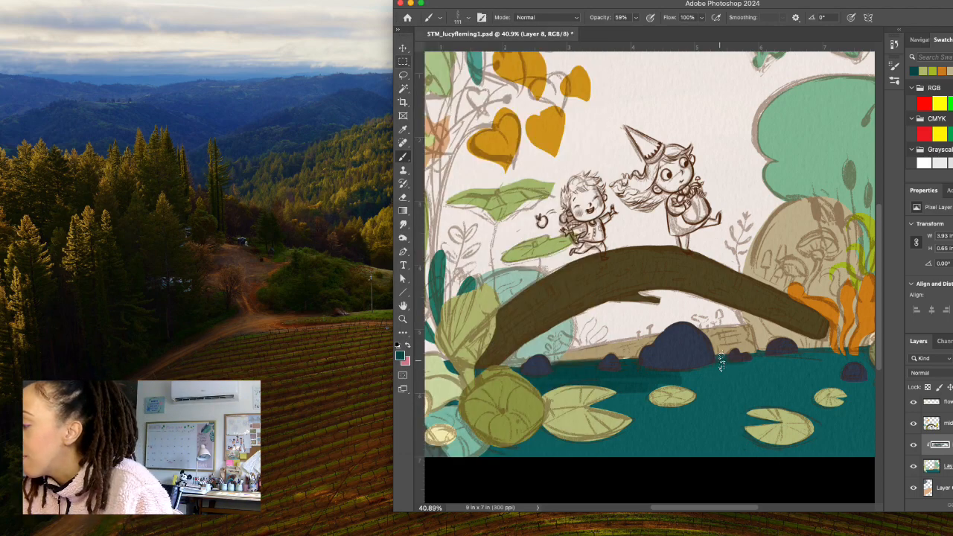
pyautogui.scroll(-2, 867, 358)
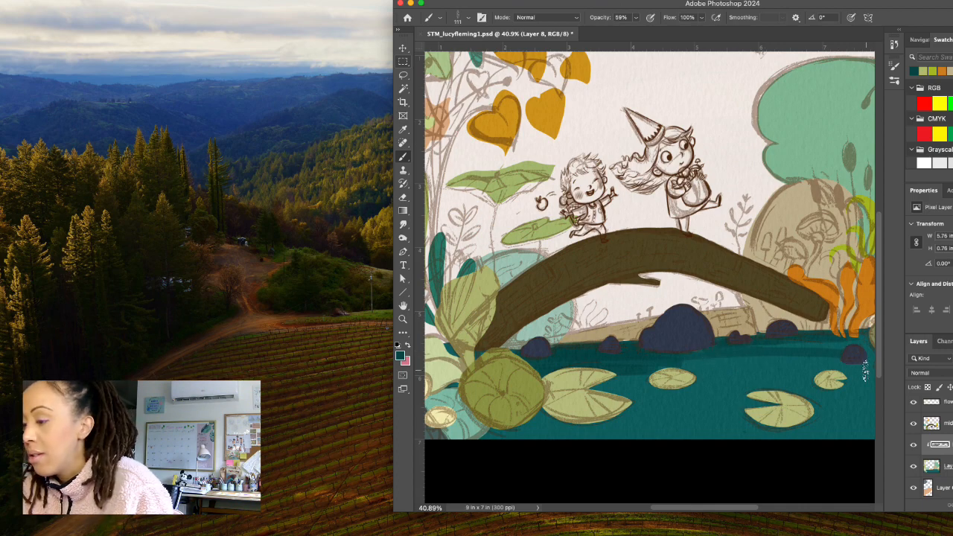
pyautogui.moveTo(833, 364); pyautogui.dragTo(737, 367)
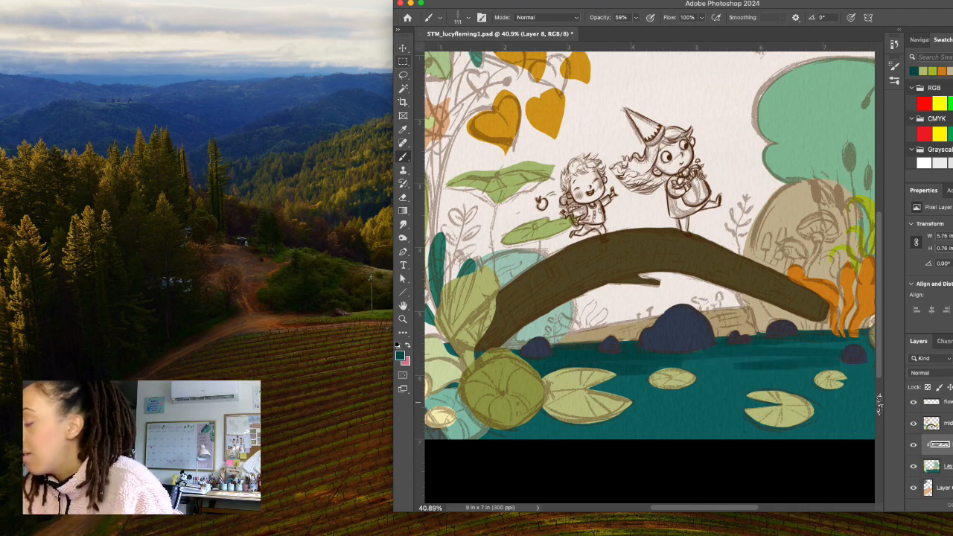
pyautogui.moveTo(871, 428)
pyautogui.mouseDown()
pyautogui.moveTo(675, 443)
pyautogui.moveTo(872, 425)
pyautogui.mouseUp()
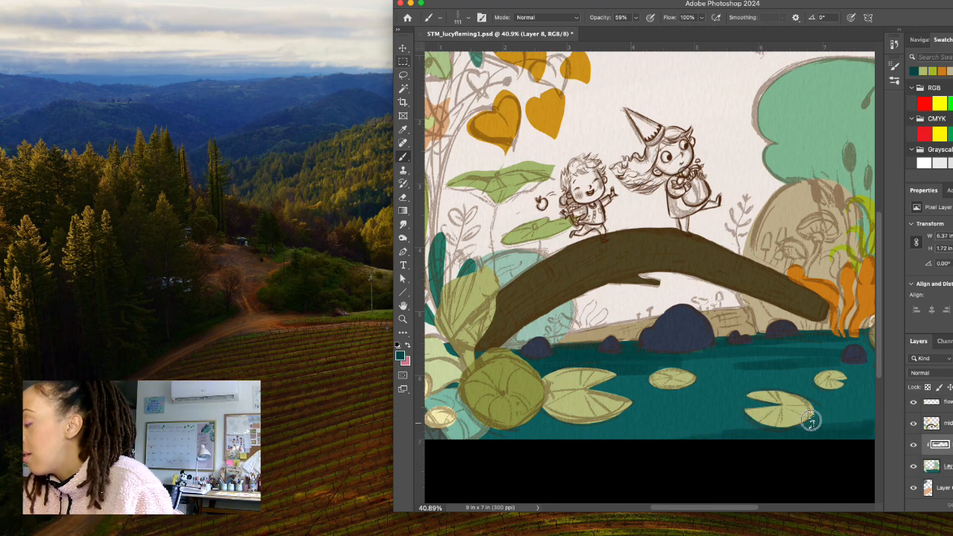
# Paint dark teal strokes along the water's bottom edge beneath the large lily pad and the round green leaf.
pyautogui.scroll(-10, 823, 421)
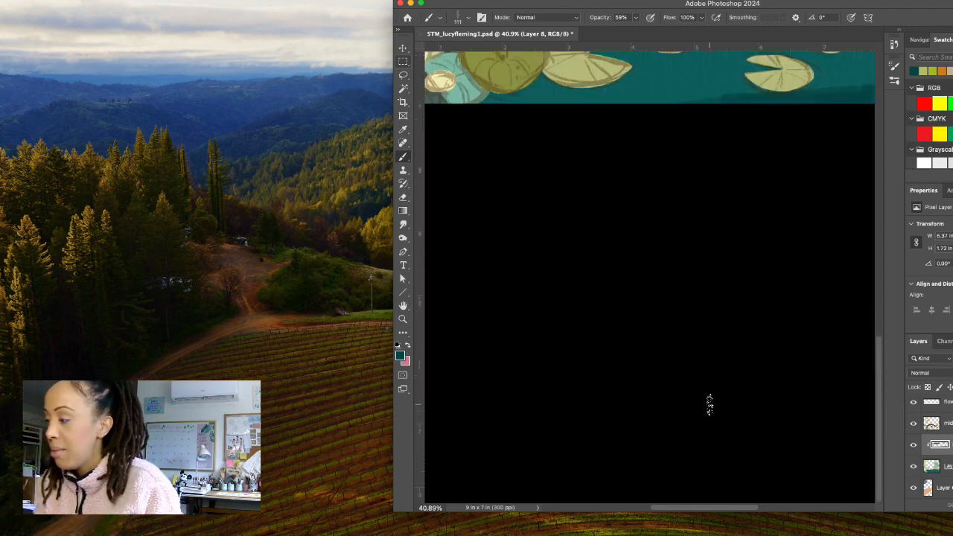
pyautogui.scroll(5, 720, 100)
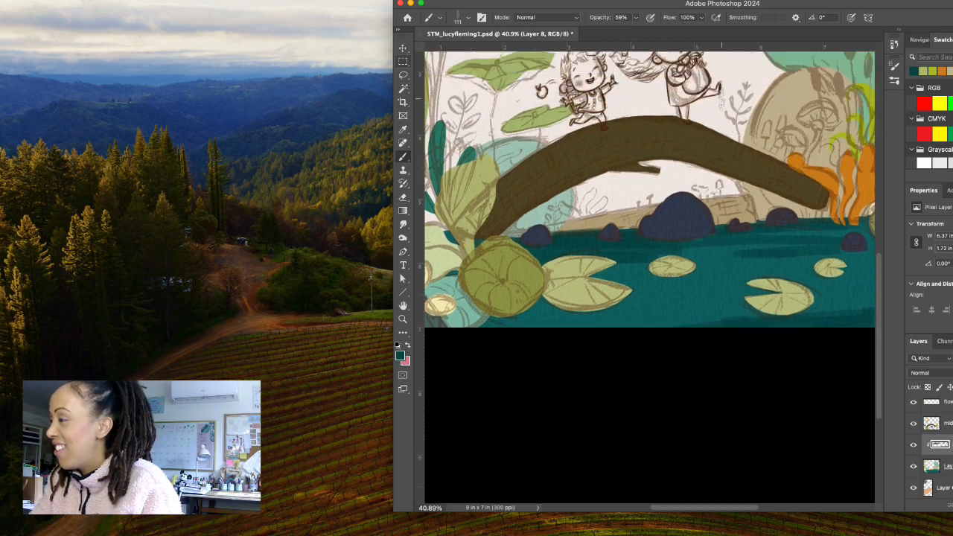
pyautogui.scroll(2, 719, 100)
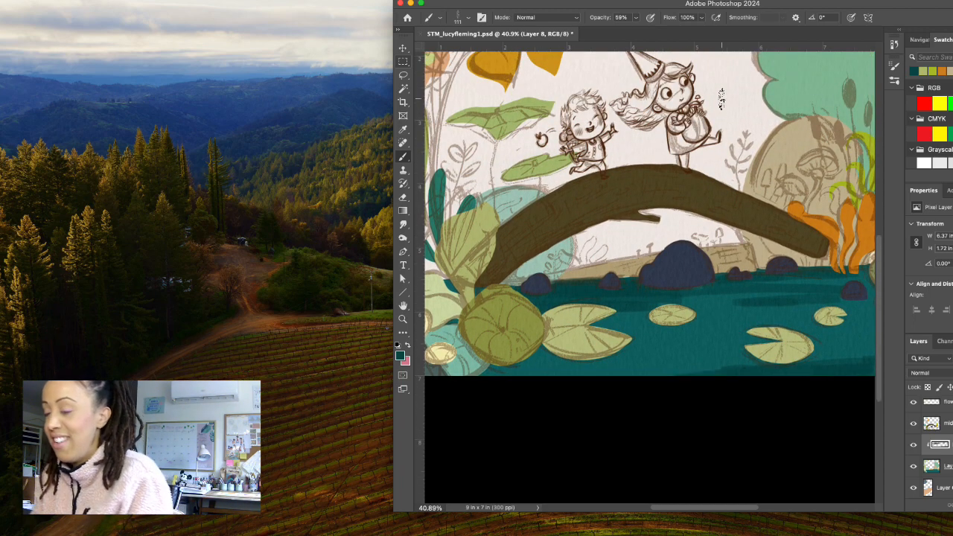
pyautogui.moveTo(615, 374); pyautogui.dragTo(499, 374)
pyautogui.moveTo(585, 374)
pyautogui.mouseDown()
pyautogui.moveTo(497, 371)
pyautogui.moveTo(488, 358)
pyautogui.mouseUp()
pyautogui.moveTo(655, 366)
pyautogui.mouseDown()
pyautogui.moveTo(478, 376)
pyautogui.moveTo(605, 362)
pyautogui.mouseUp()
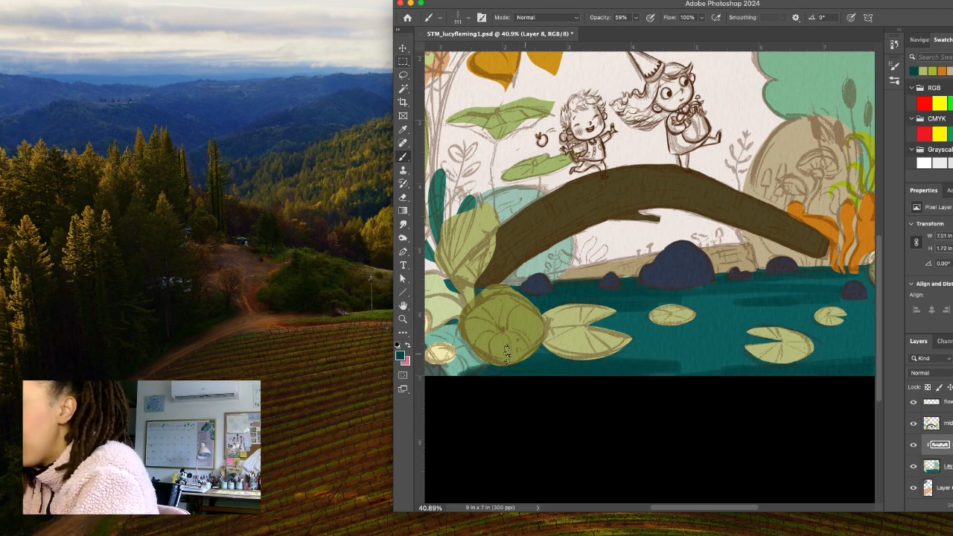
# Sample the mid teals 084f4f and 0e6060 from the painting and blend the dark strokes into the water around the lily pads.
pyautogui.click(399, 355)
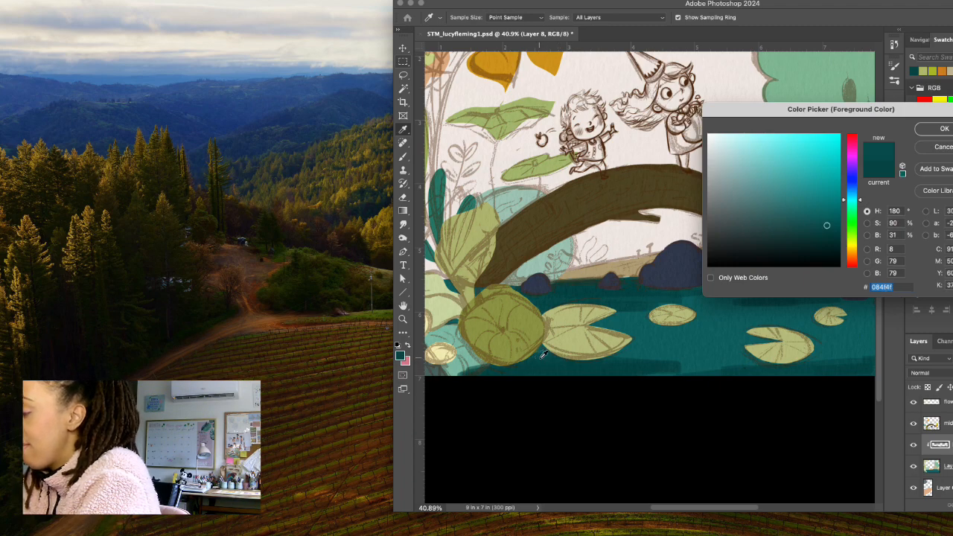
pyautogui.press('Return')
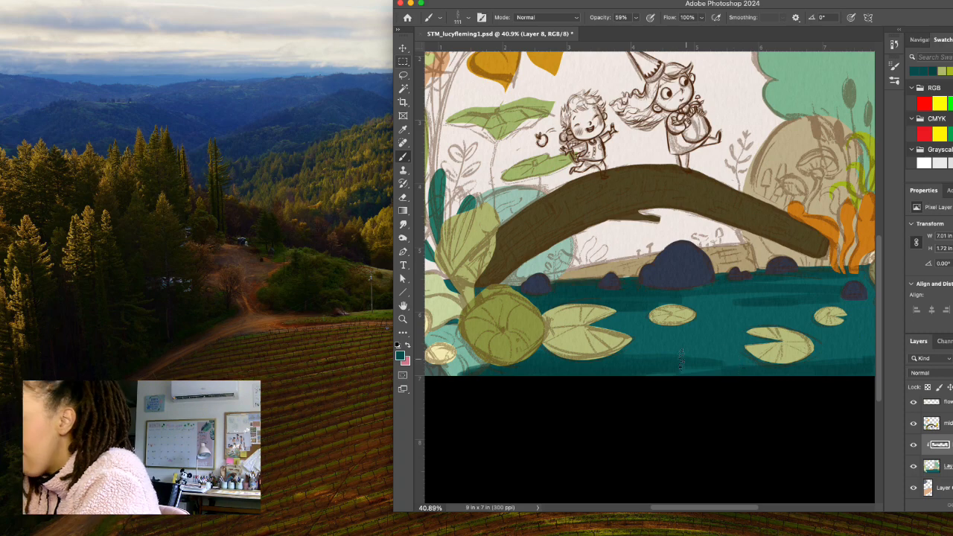
pyautogui.click(399, 356)
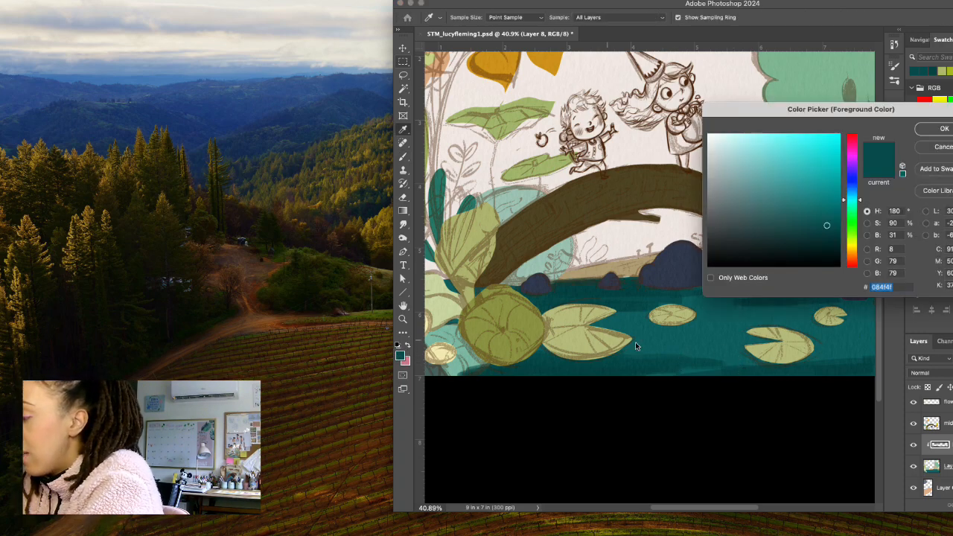
pyautogui.click(659, 346)
pyautogui.click(922, 132)
pyautogui.moveTo(679, 341)
pyautogui.mouseDown()
pyautogui.moveTo(599, 353)
pyautogui.moveTo(693, 354)
pyautogui.moveTo(590, 355)
pyautogui.moveTo(714, 354)
pyautogui.moveTo(535, 360)
pyautogui.moveTo(729, 364)
pyautogui.moveTo(596, 370)
pyautogui.moveTo(832, 356)
pyautogui.moveTo(524, 362)
pyautogui.moveTo(866, 359)
pyautogui.moveTo(670, 352)
pyautogui.mouseUp()
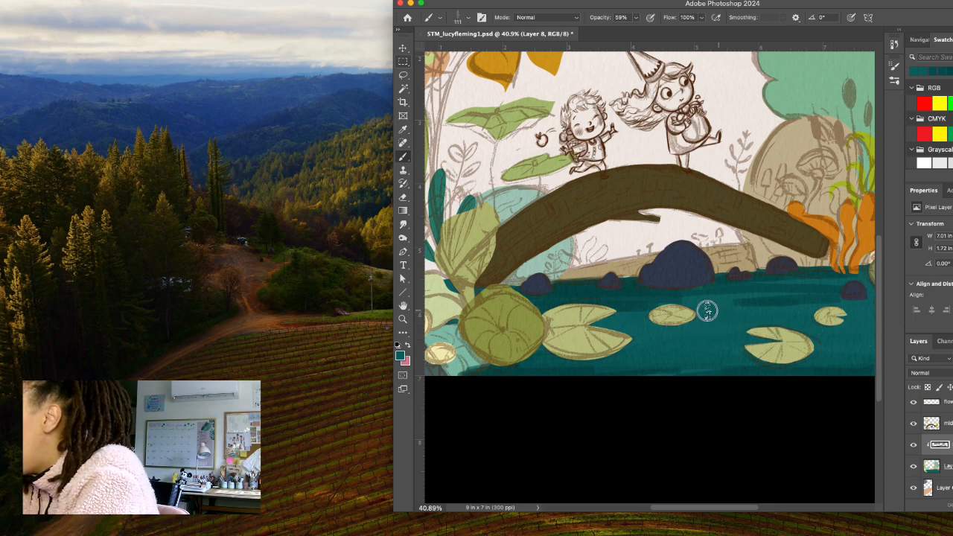
pyautogui.moveTo(728, 305); pyautogui.dragTo(858, 303)
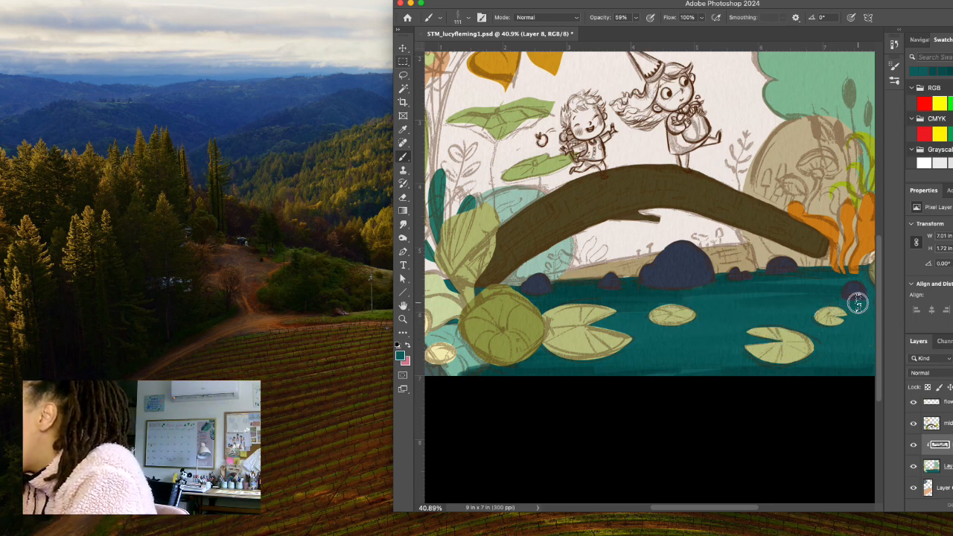
pyautogui.scroll(1, 858, 303)
pyautogui.scroll(-1, 713, 307)
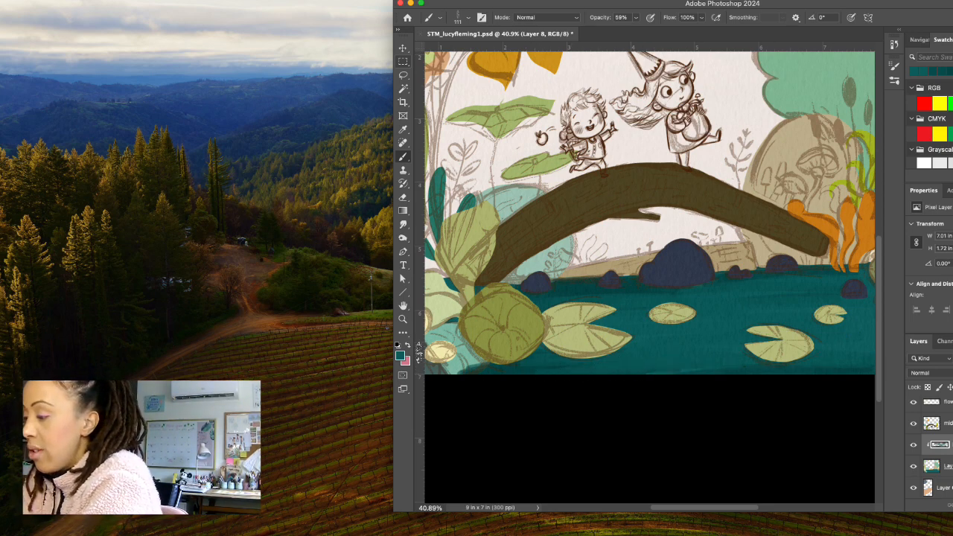
# Sample the water's teal and shift its hue to 192° for a bluer foreground colour, 0f5161.
pyautogui.click(404, 353)
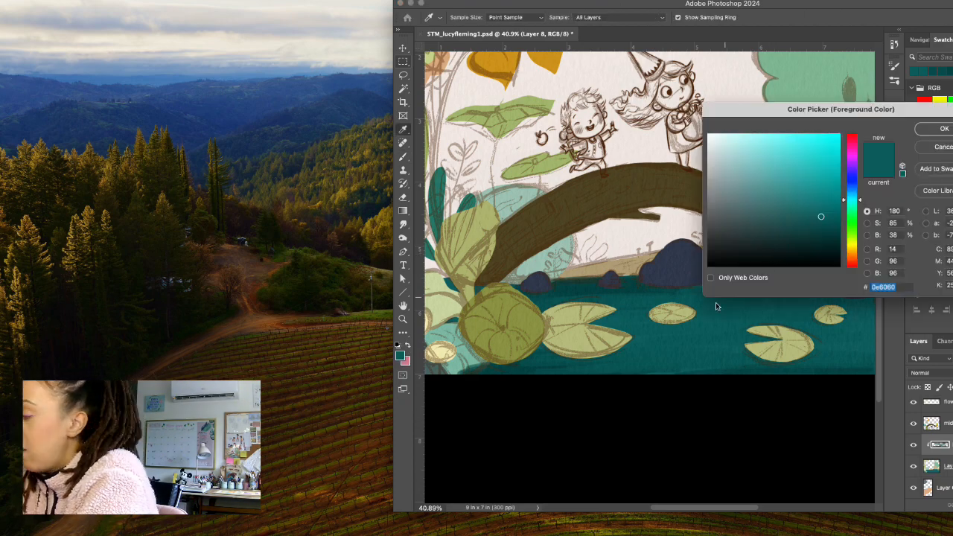
pyautogui.click(697, 326)
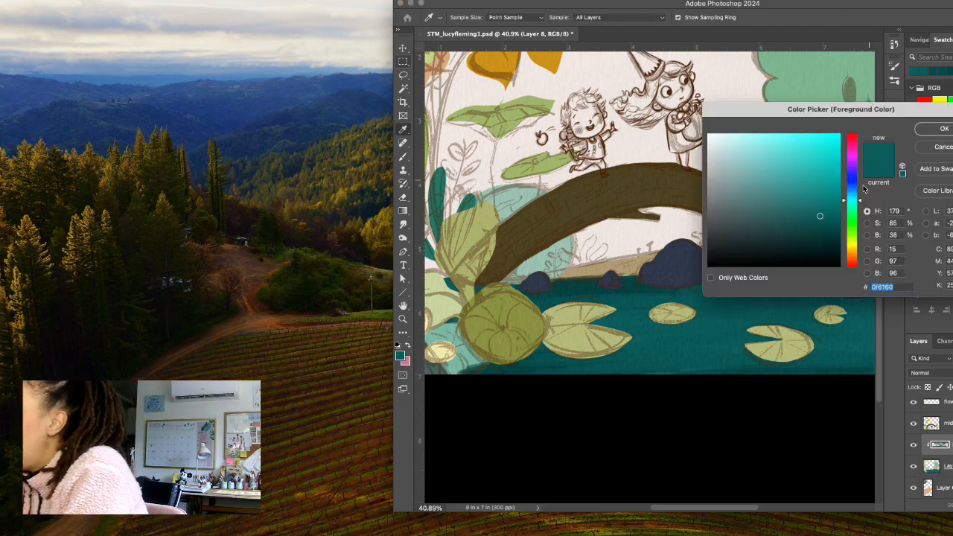
pyautogui.moveTo(862, 195)
pyautogui.mouseDown()
pyautogui.moveTo(861, 202)
pyautogui.moveTo(864, 196)
pyautogui.mouseUp()
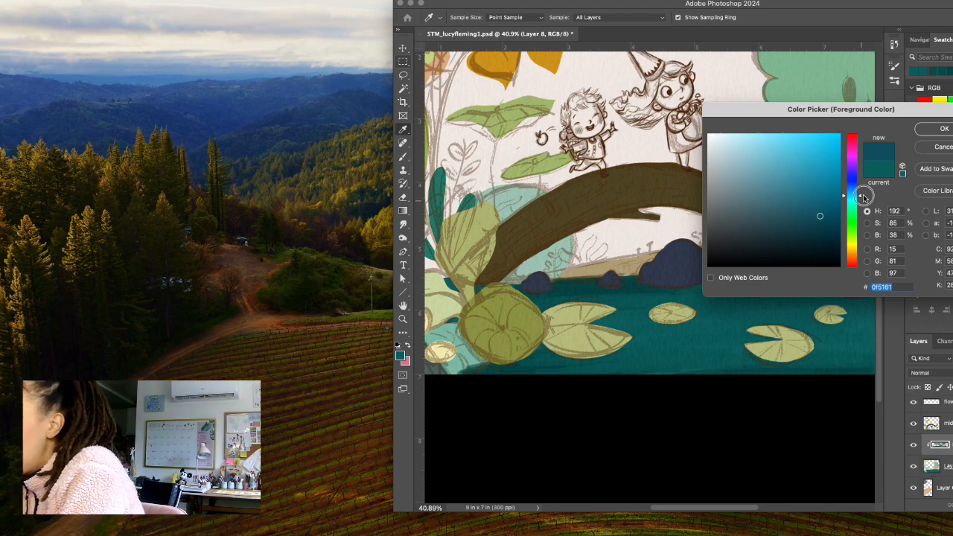
pyautogui.click(943, 128)
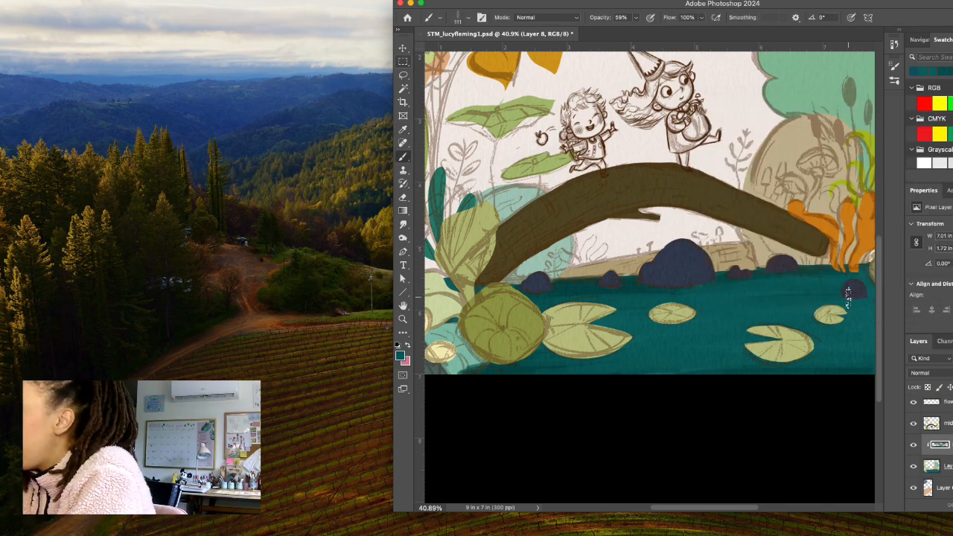
# Paint blue-teal shadows around the lily pads with Flat Bristle at 54 px, and add broader water strokes at 70 px.
pyautogui.click(466, 18)
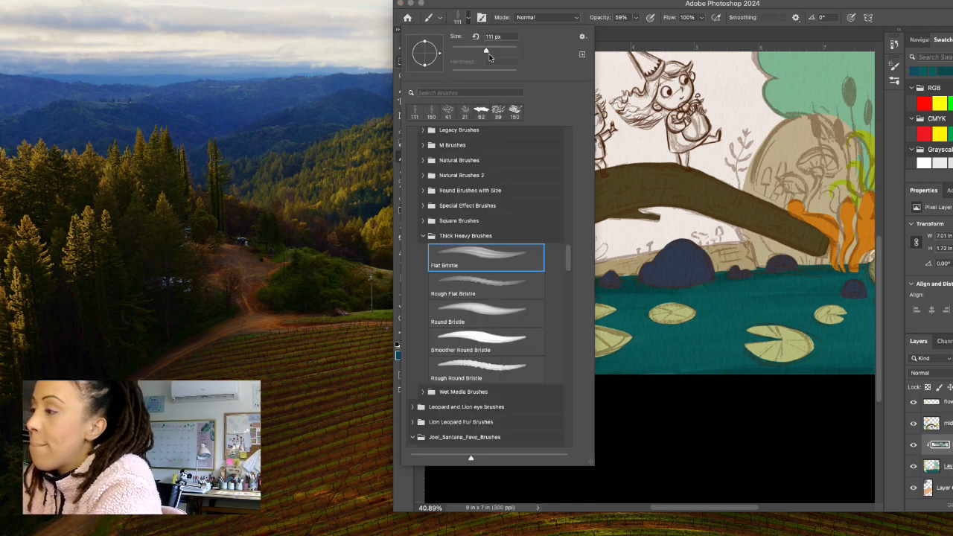
pyautogui.click(468, 20)
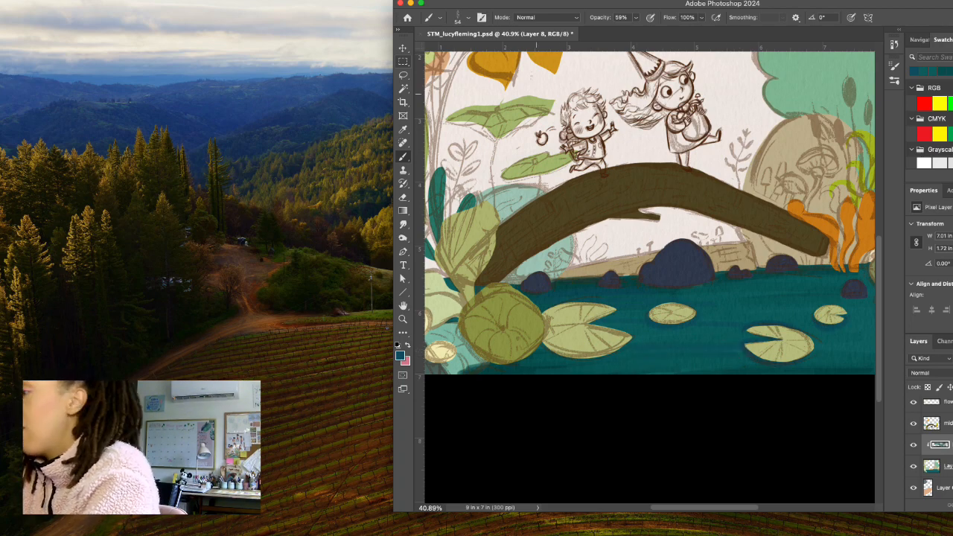
pyautogui.click(468, 17)
pyautogui.click(469, 18)
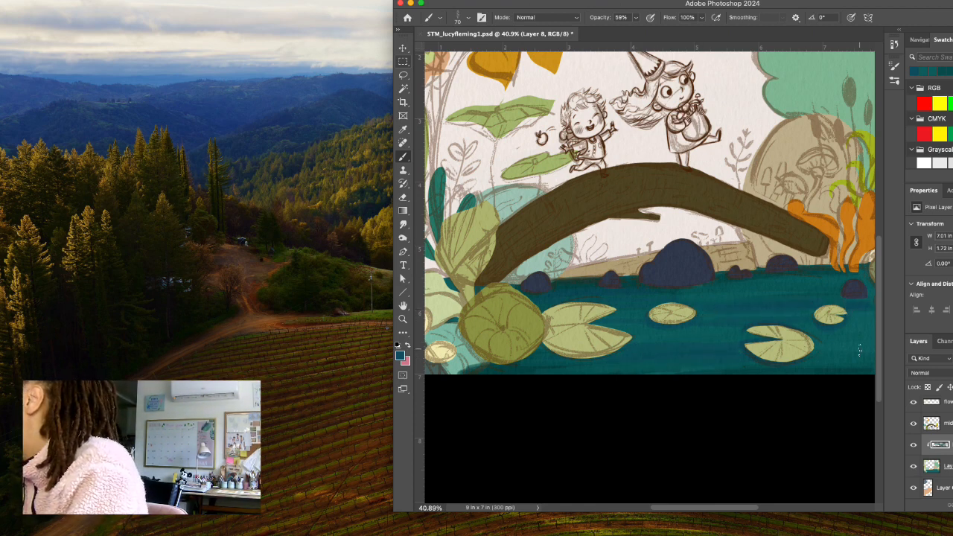
# Sample the teal 0b5c5c from the water below the rocks as the foreground colour.
pyautogui.click(400, 356)
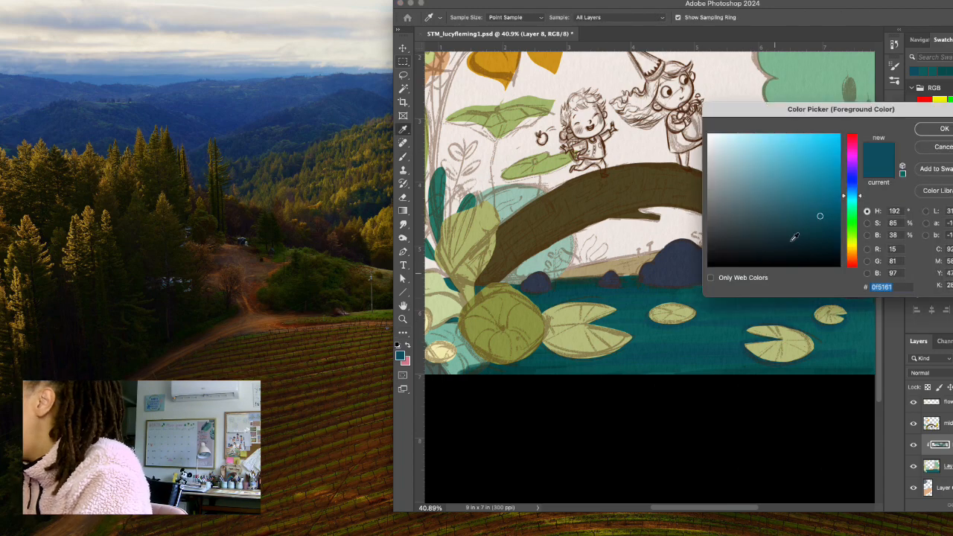
pyautogui.moveTo(821, 113); pyautogui.dragTo(822, 93)
pyautogui.click(767, 290)
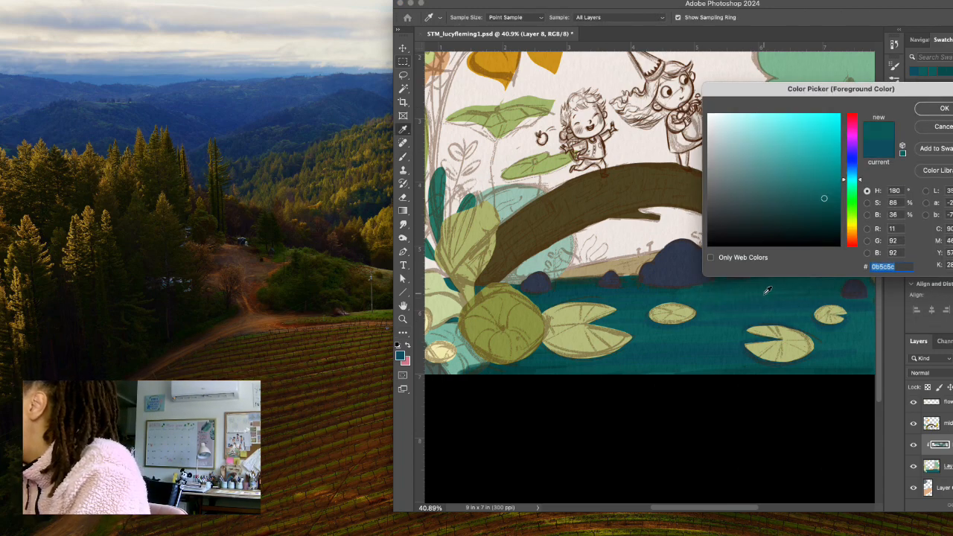
pyautogui.click(940, 108)
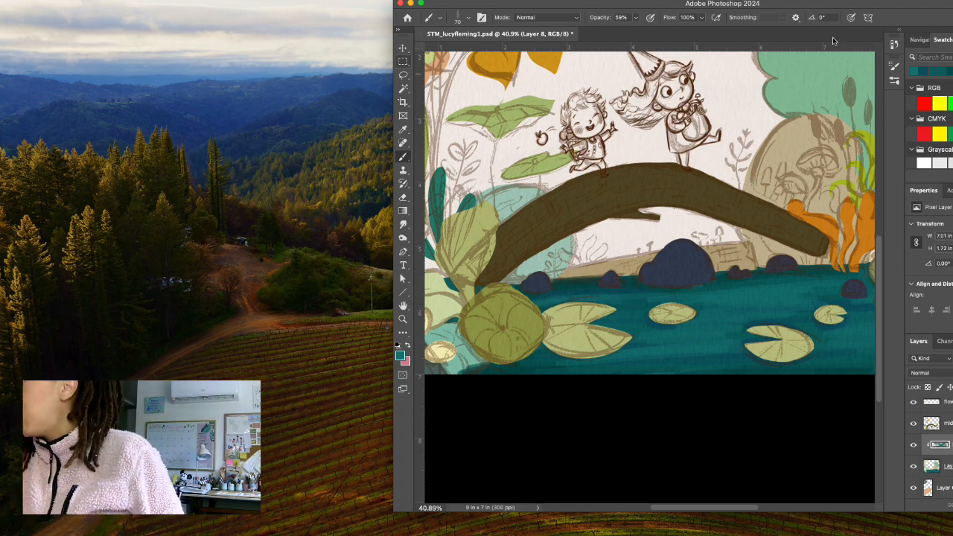
# Lighten the foreground colour to teal 3d9191 and paint horizontal highlight strokes across the water between the lily pads.
pyautogui.click(400, 356)
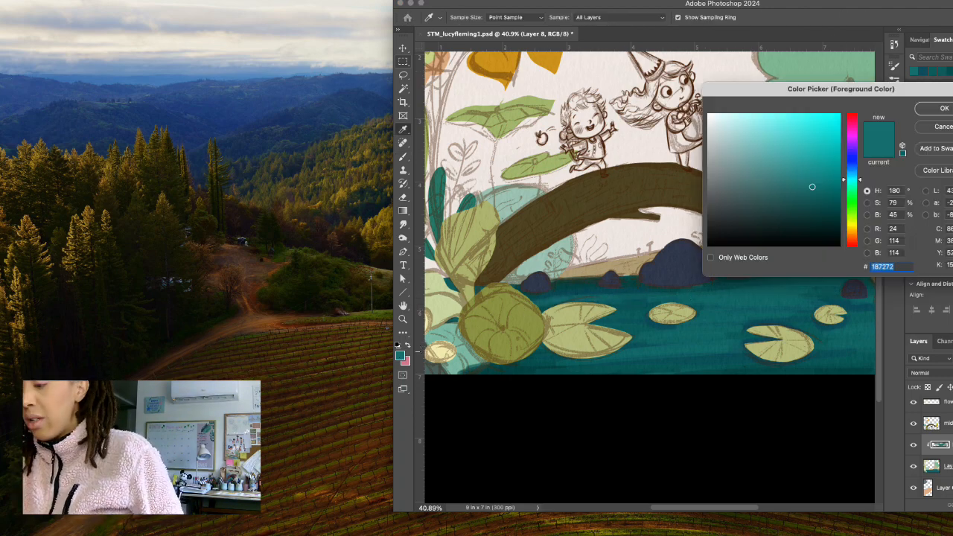
pyautogui.click(785, 171)
pyautogui.click(931, 109)
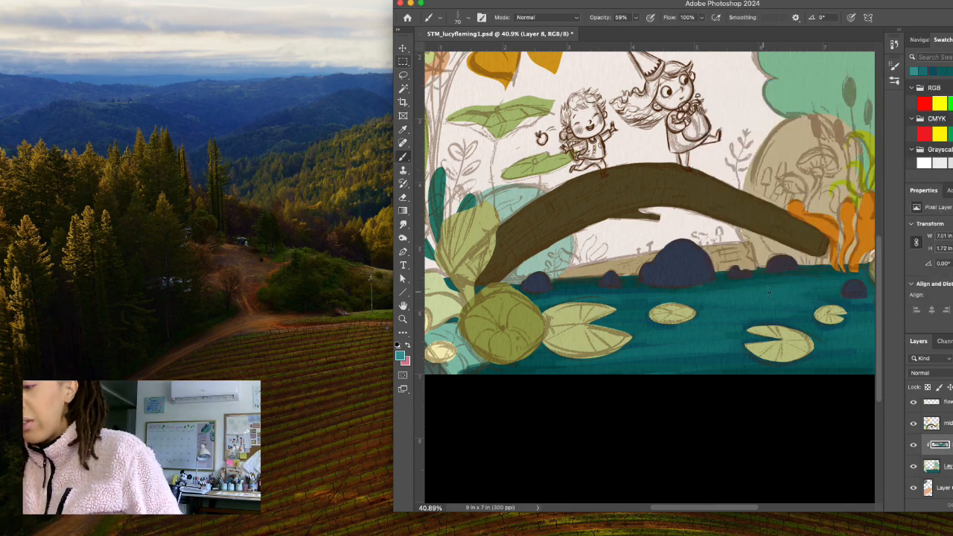
pyautogui.moveTo(773, 289)
pyautogui.mouseDown()
pyautogui.moveTo(734, 291)
pyautogui.moveTo(809, 296)
pyautogui.moveTo(598, 302)
pyautogui.moveTo(625, 295)
pyautogui.moveTo(553, 290)
pyautogui.mouseUp()
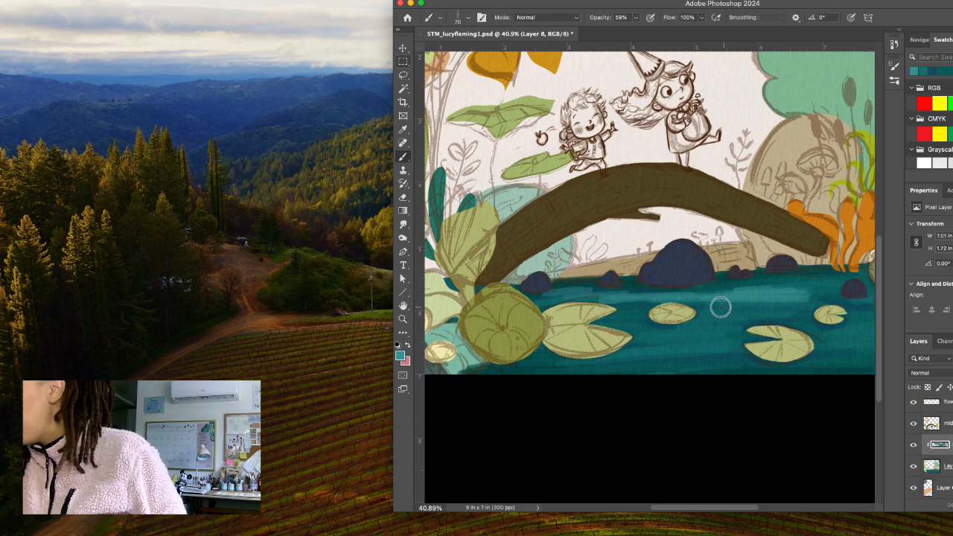
pyautogui.moveTo(721, 308); pyautogui.dragTo(775, 308)
pyautogui.moveTo(675, 332)
pyautogui.mouseDown()
pyautogui.moveTo(740, 332)
pyautogui.moveTo(660, 346)
pyautogui.moveTo(719, 346)
pyautogui.moveTo(602, 359)
pyautogui.moveTo(682, 355)
pyautogui.mouseUp()
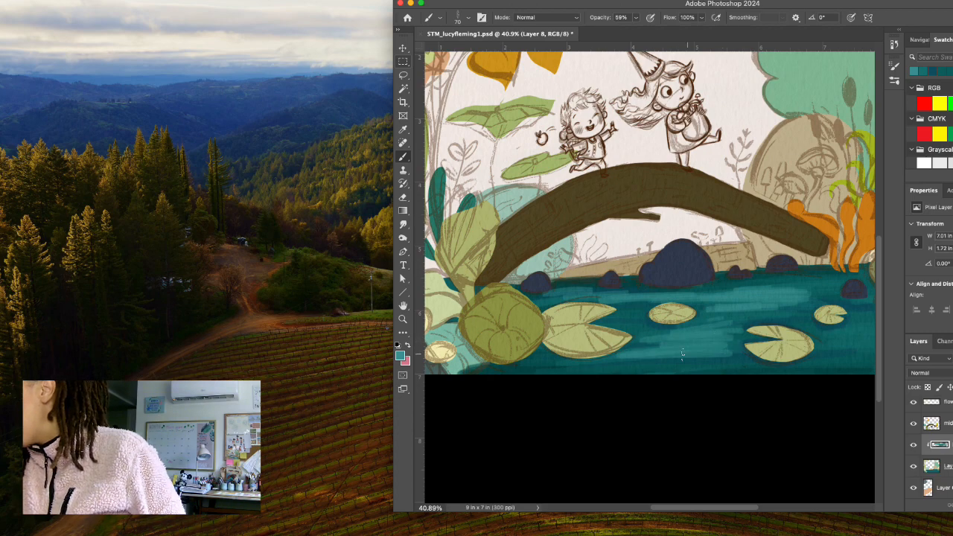
# Enlarge the Flat Bristle brush to 94 px and extend the light teal strokes around the lily pads nearest the orange plant.
pyautogui.click(468, 17)
pyautogui.click(482, 50)
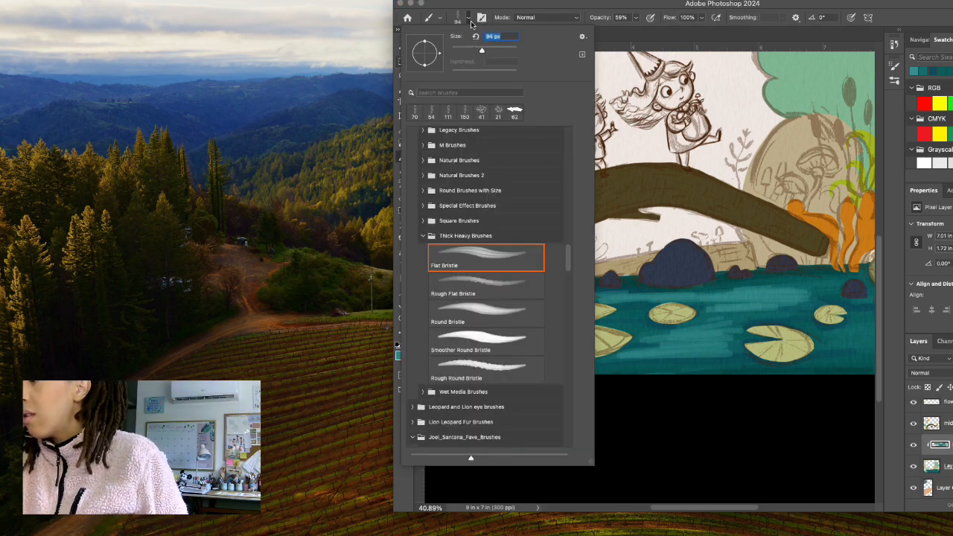
pyautogui.click(470, 19)
pyautogui.moveTo(724, 335)
pyautogui.mouseDown()
pyautogui.moveTo(702, 349)
pyautogui.moveTo(654, 351)
pyautogui.moveTo(726, 356)
pyautogui.moveTo(584, 358)
pyautogui.moveTo(735, 357)
pyautogui.moveTo(605, 362)
pyautogui.moveTo(733, 345)
pyautogui.moveTo(655, 336)
pyautogui.moveTo(823, 306)
pyautogui.mouseUp()
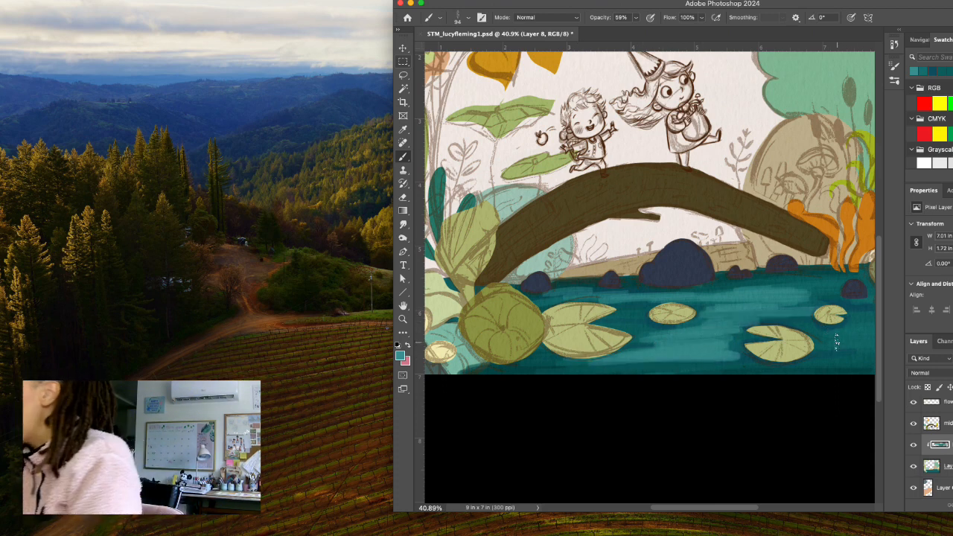
pyautogui.moveTo(838, 342); pyautogui.dragTo(889, 339)
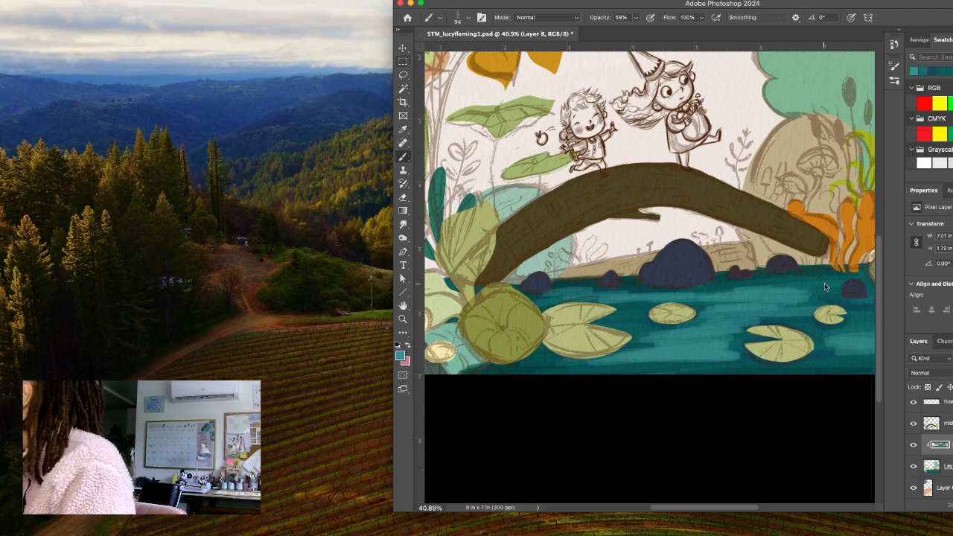
pyautogui.moveTo(824, 286); pyautogui.dragTo(758, 283)
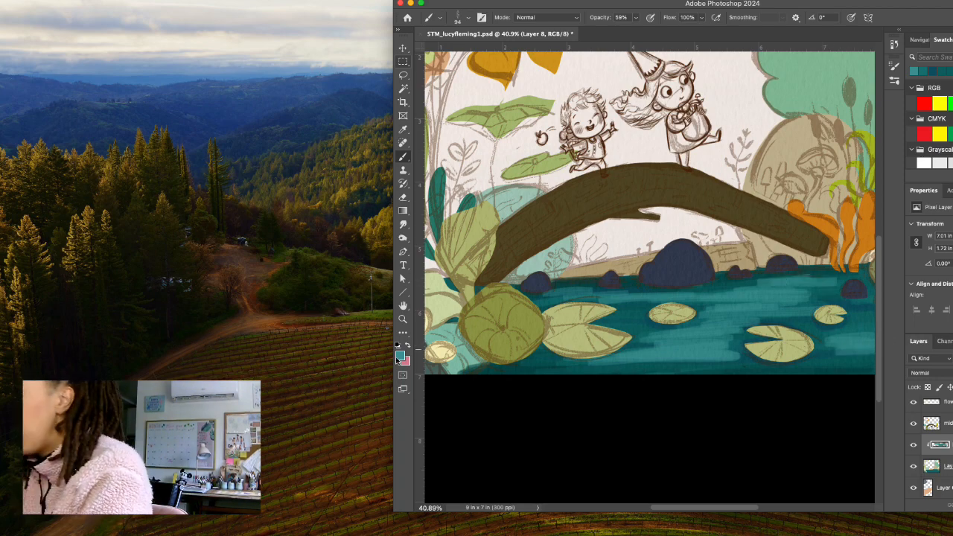
# Sample a mid teal from the water and blend the light strokes into the darker areas around the lily pads.
pyautogui.click(398, 358)
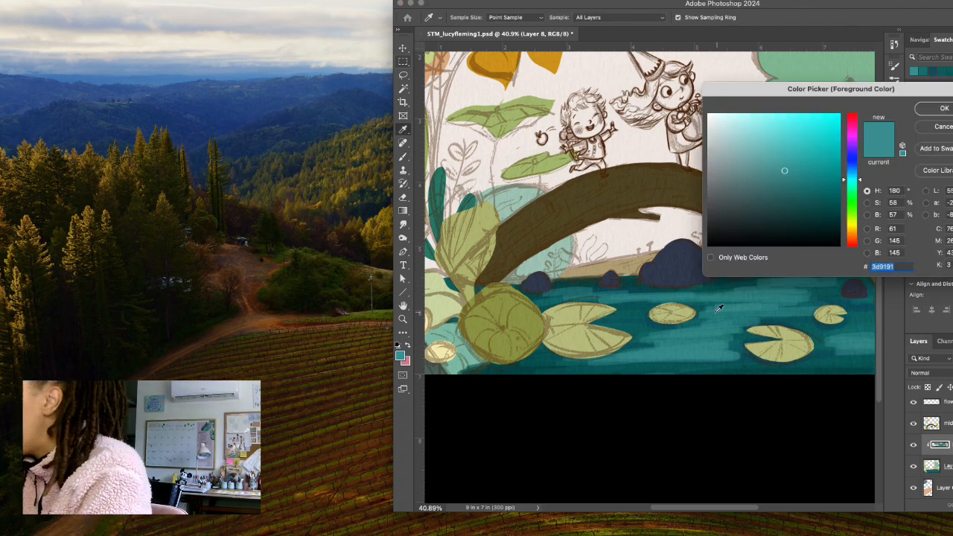
pyautogui.click(807, 302)
pyautogui.click(940, 108)
pyautogui.press('b')
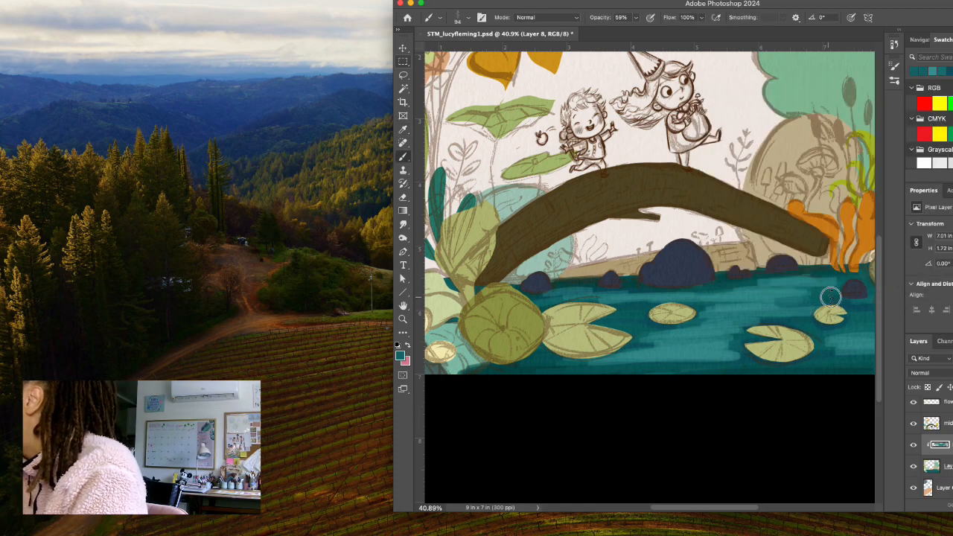
pyautogui.moveTo(824, 286)
pyautogui.mouseDown()
pyautogui.moveTo(735, 284)
pyautogui.moveTo(819, 291)
pyautogui.moveTo(751, 307)
pyautogui.moveTo(798, 308)
pyautogui.moveTo(726, 311)
pyautogui.moveTo(802, 293)
pyautogui.moveTo(735, 305)
pyautogui.moveTo(806, 313)
pyautogui.mouseUp()
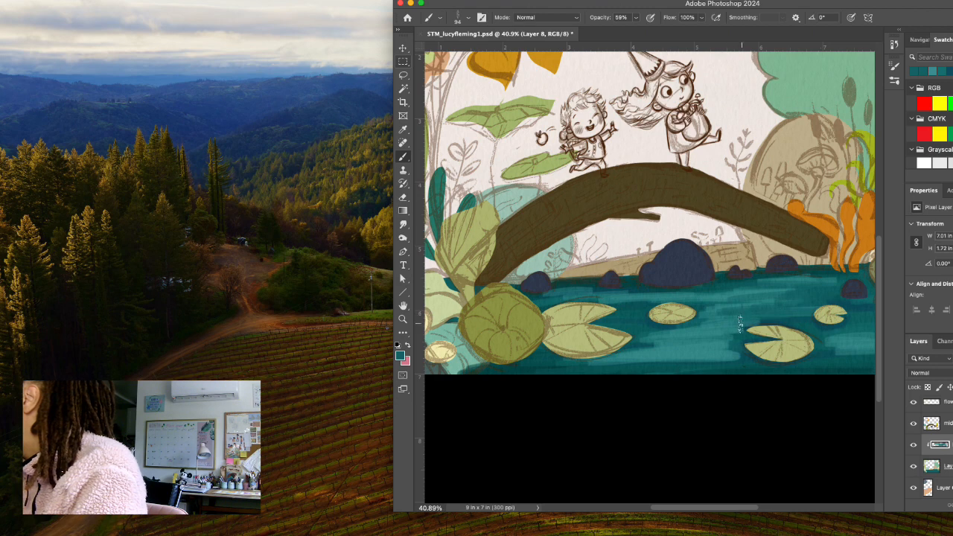
pyautogui.moveTo(740, 322)
pyautogui.mouseDown()
pyautogui.moveTo(677, 313)
pyautogui.moveTo(789, 309)
pyautogui.moveTo(646, 344)
pyautogui.moveTo(733, 358)
pyautogui.moveTo(600, 359)
pyautogui.mouseUp()
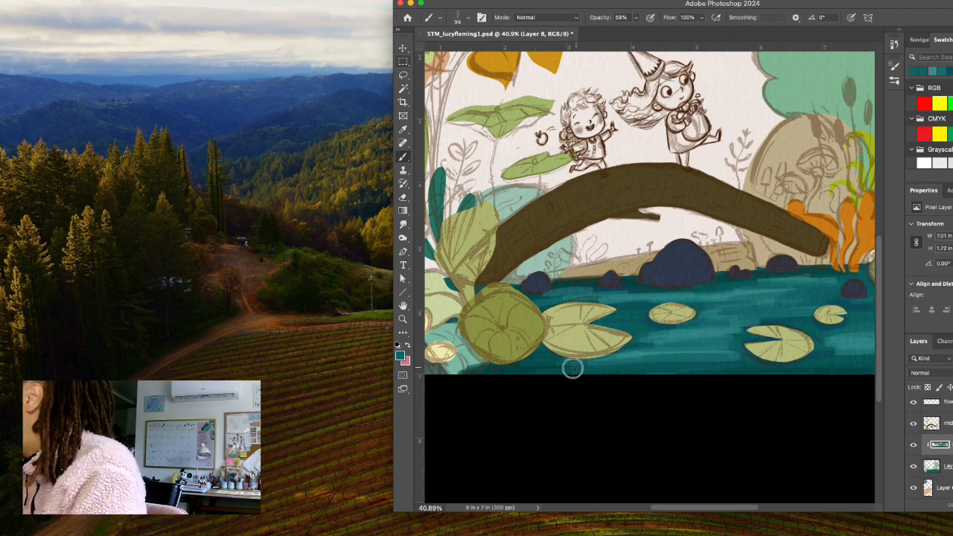
pyautogui.moveTo(835, 349)
pyautogui.mouseDown()
pyautogui.moveTo(858, 353)
pyautogui.moveTo(833, 350)
pyautogui.mouseUp()
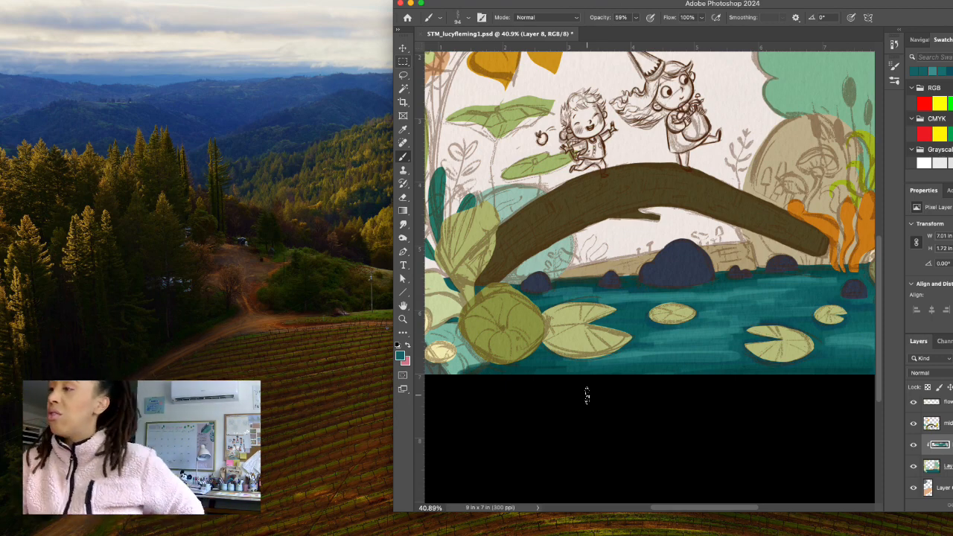
# Switch to the Hairy rough brush at 69 px from the brush library.
pyautogui.click(463, 19)
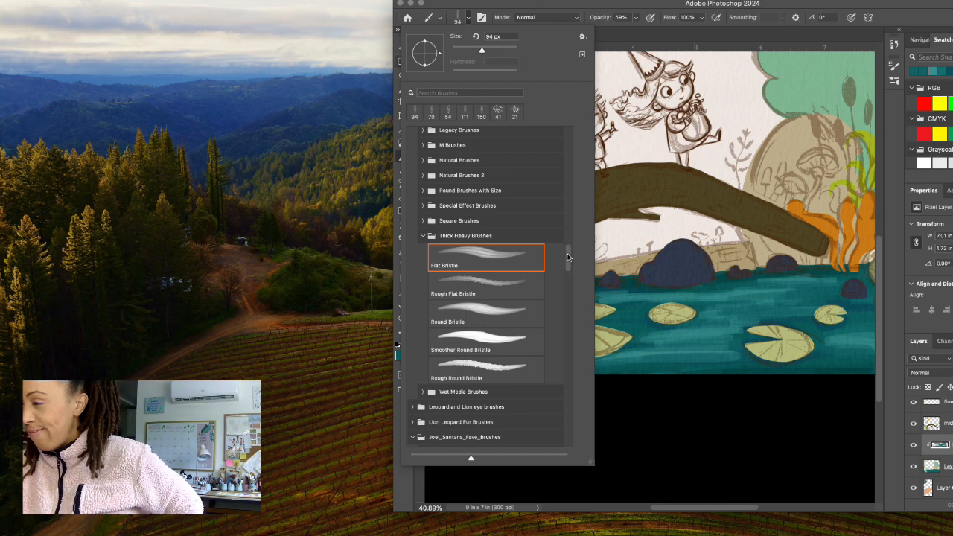
pyautogui.click(461, 236)
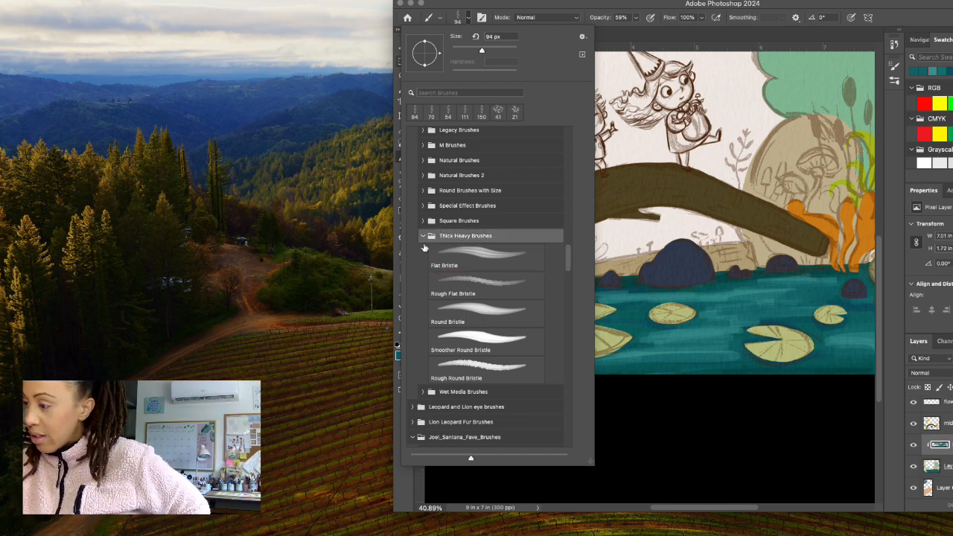
pyautogui.click(423, 236)
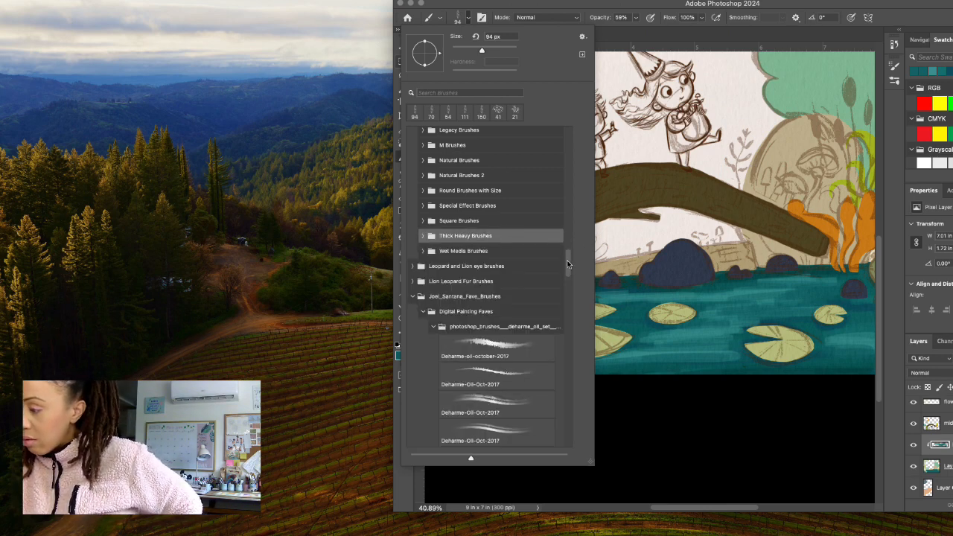
pyautogui.scroll(-3, 567, 265)
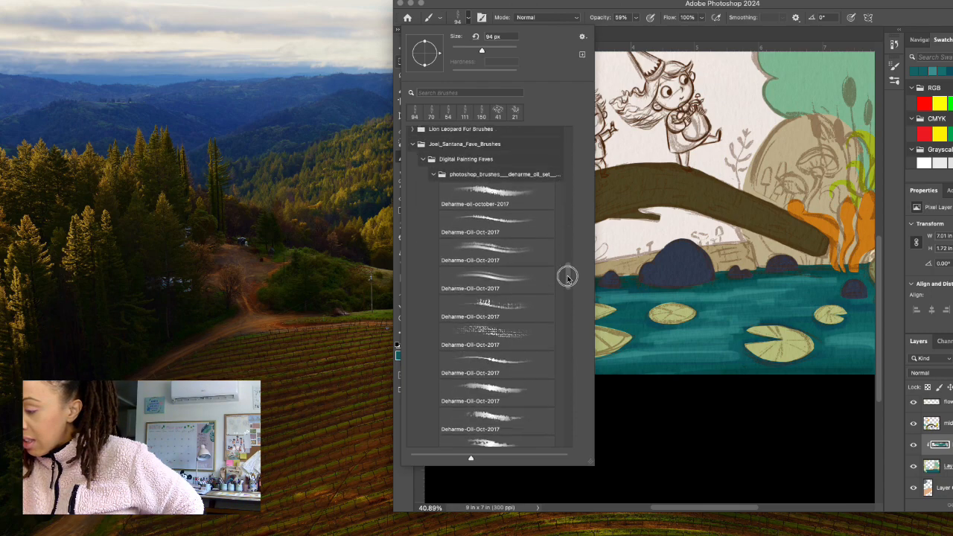
pyautogui.moveTo(566, 280); pyautogui.dragTo(568, 260)
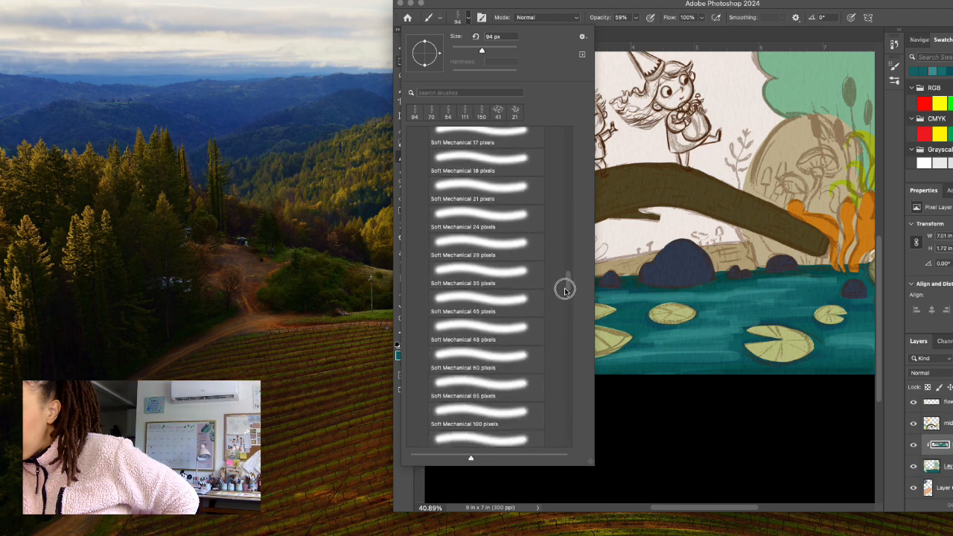
pyautogui.moveTo(564, 291); pyautogui.dragTo(572, 206)
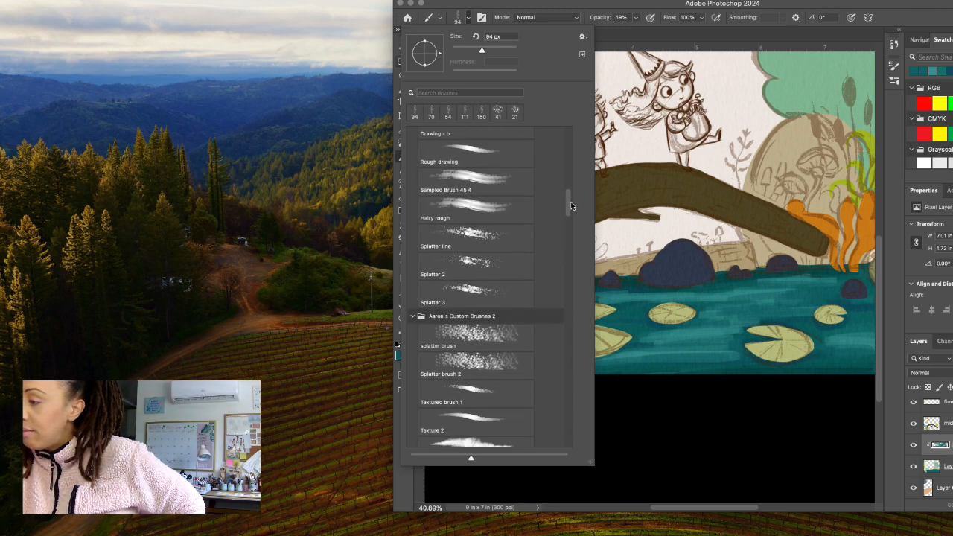
pyautogui.click(517, 214)
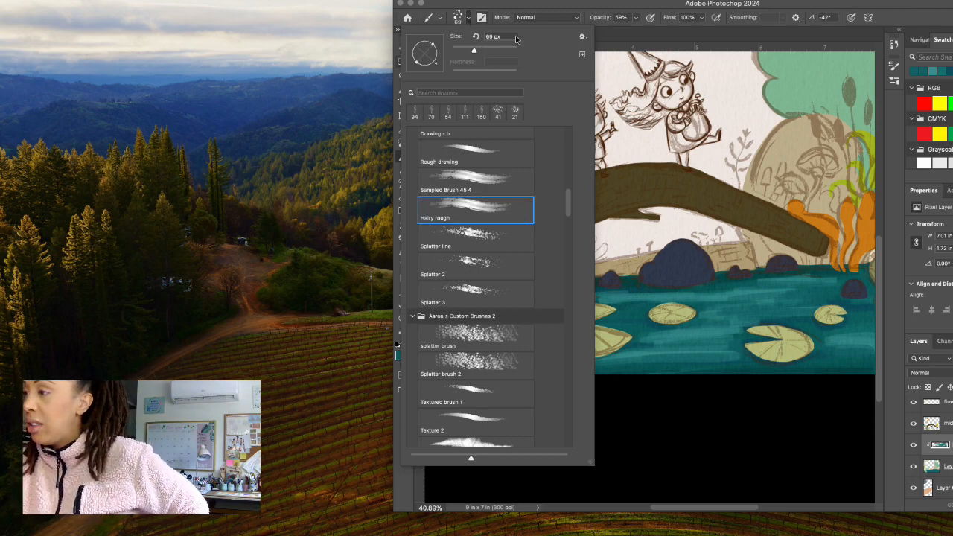
pyautogui.click(468, 23)
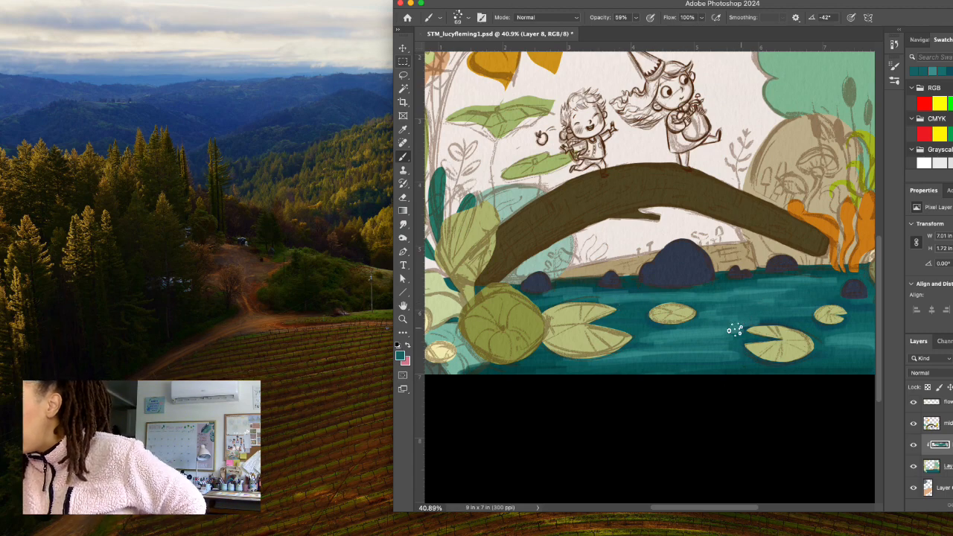
# Set the foreground to the lighter teal 3a9695, starting from a water sample, and brush rough texture across the water.
pyautogui.click(400, 357)
pyautogui.click(699, 294)
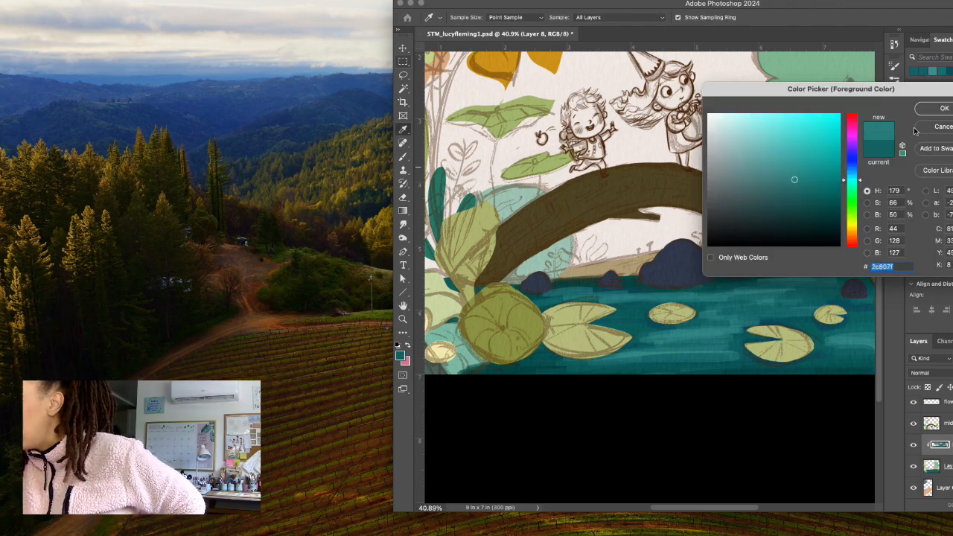
pyautogui.click(940, 108)
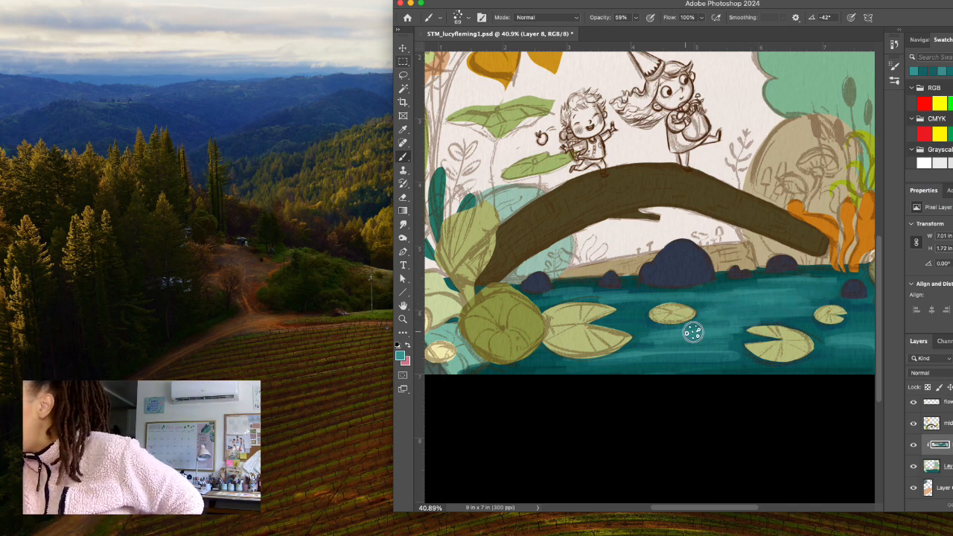
pyautogui.moveTo(701, 362)
pyautogui.mouseDown()
pyautogui.moveTo(766, 364)
pyautogui.moveTo(681, 369)
pyautogui.moveTo(832, 369)
pyautogui.mouseUp()
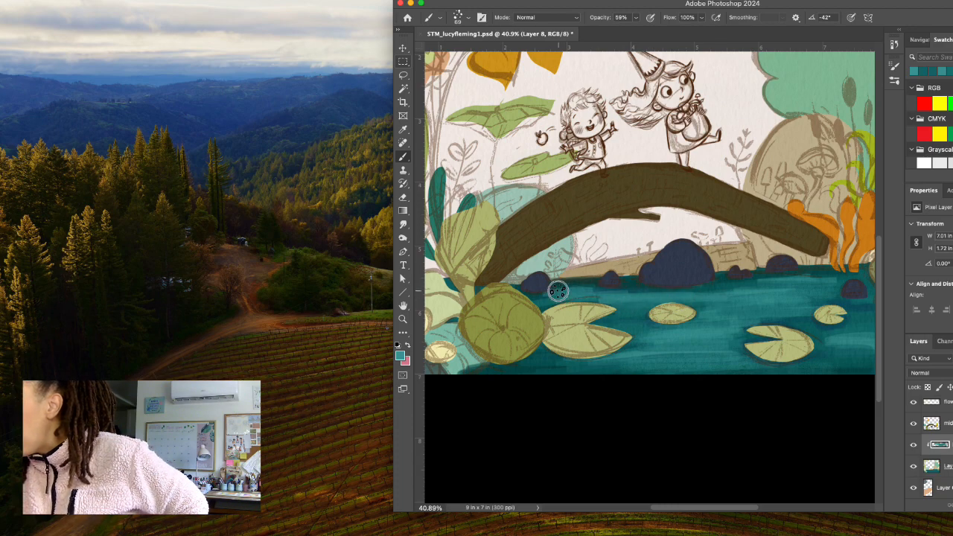
pyautogui.click(469, 18)
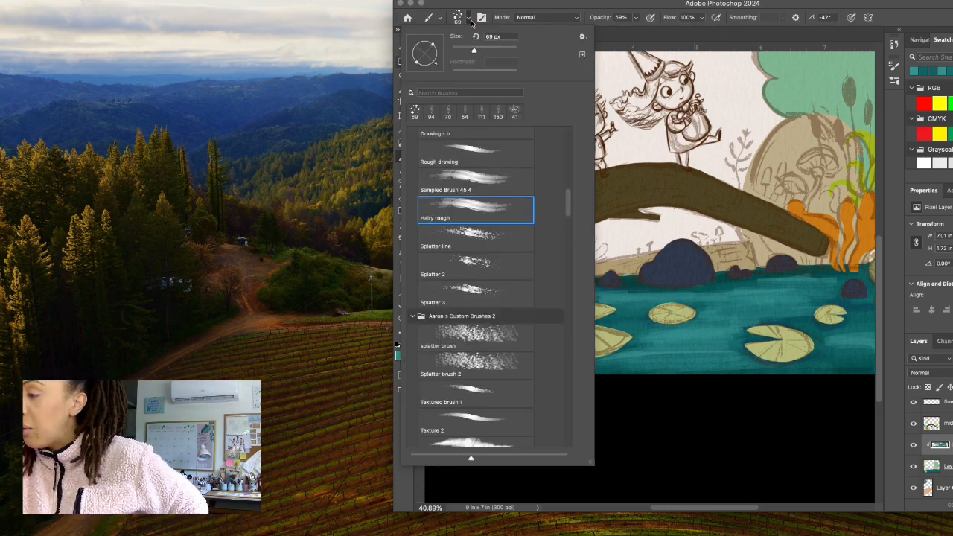
pyautogui.scroll(10, 569, 190)
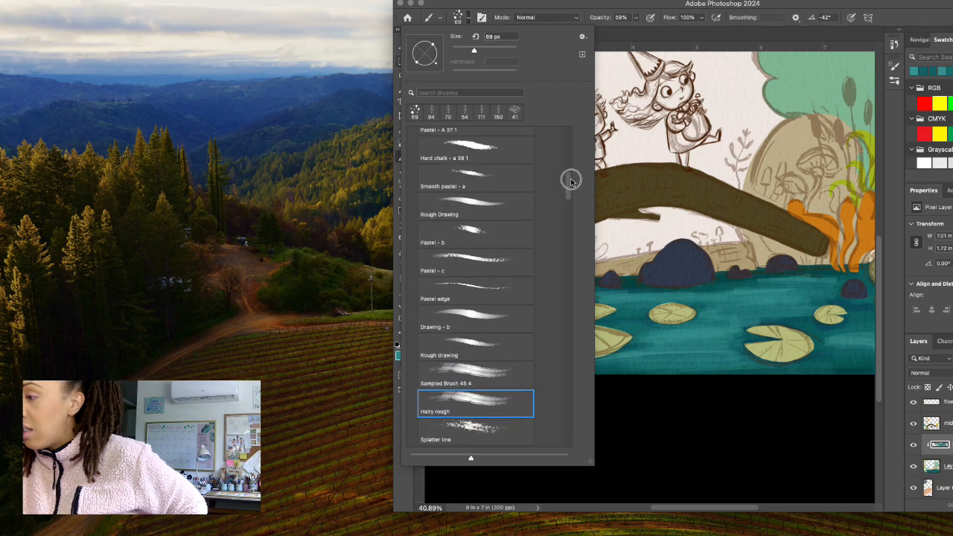
pyautogui.scroll(-5, 572, 175)
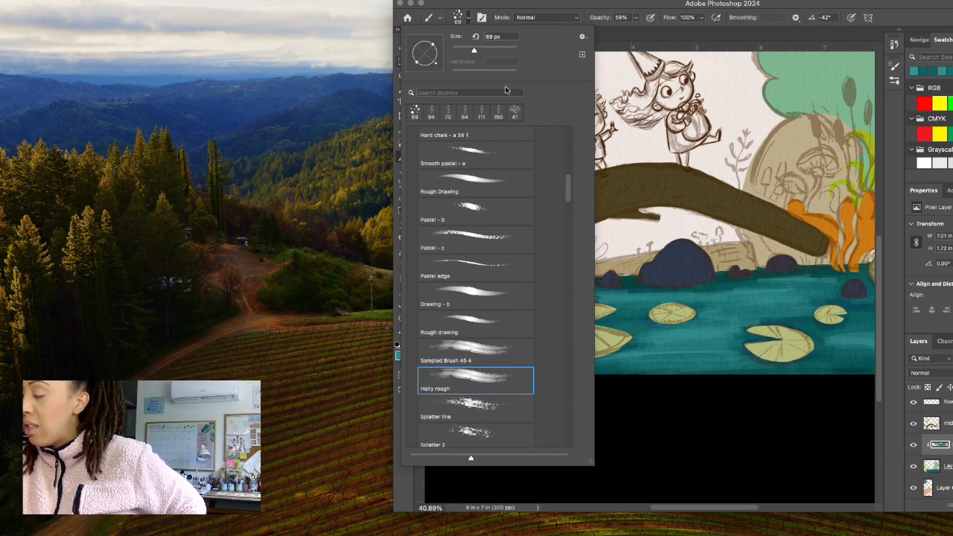
pyautogui.click(468, 21)
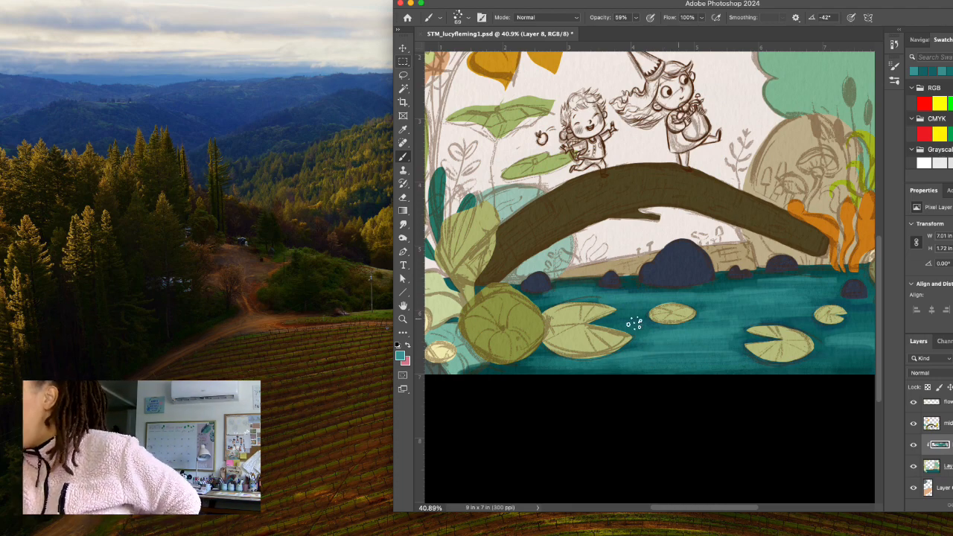
# Set the foreground to the saturated blue 1a7c9c, starting from a water sample, and brush rough texture across the water.
pyautogui.click(400, 356)
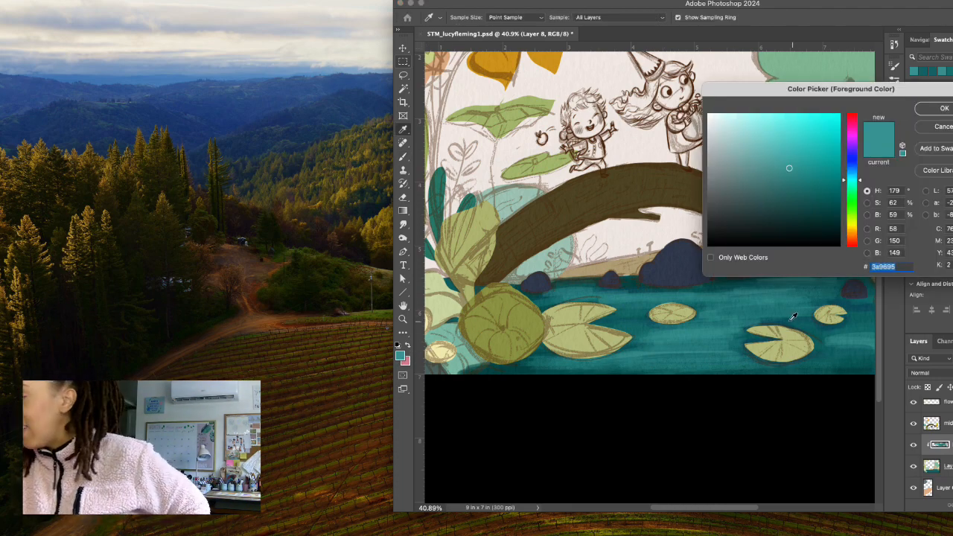
pyautogui.click(809, 296)
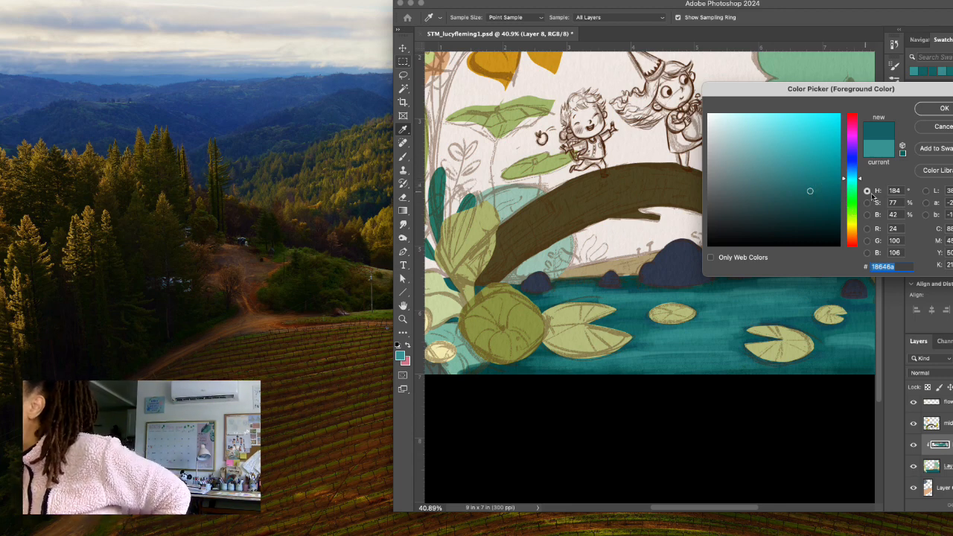
pyautogui.moveTo(847, 181); pyautogui.dragTo(843, 176)
pyautogui.click(815, 177)
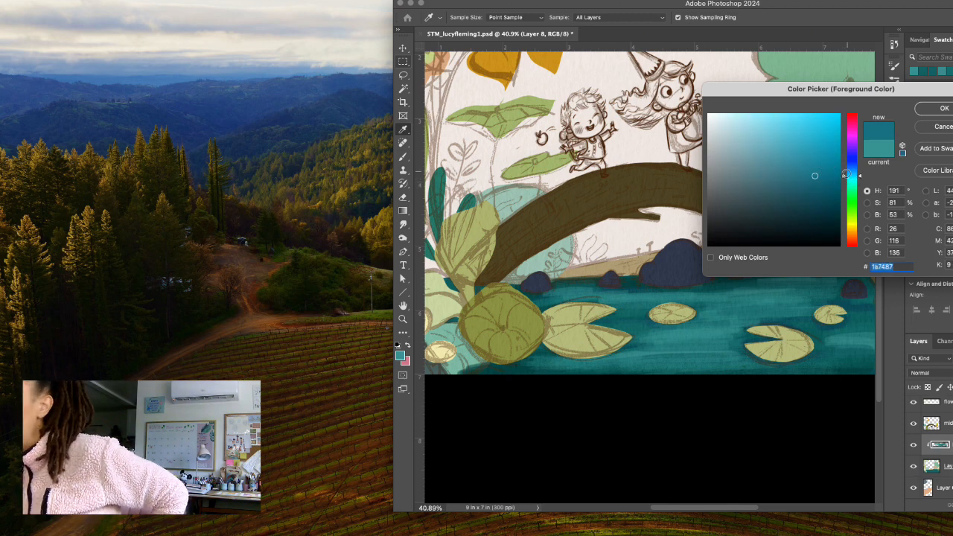
pyautogui.moveTo(844, 179); pyautogui.dragTo(845, 174)
pyautogui.click(818, 164)
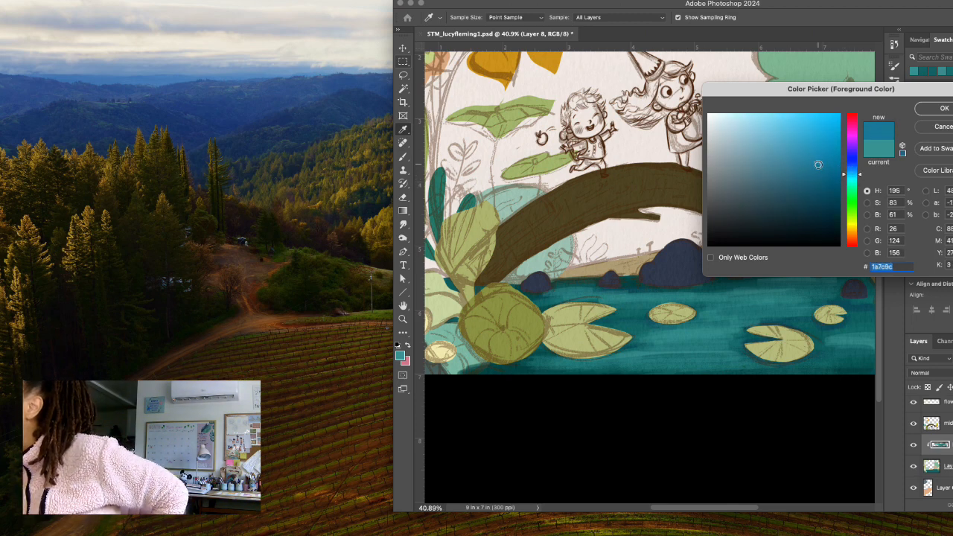
pyautogui.click(940, 109)
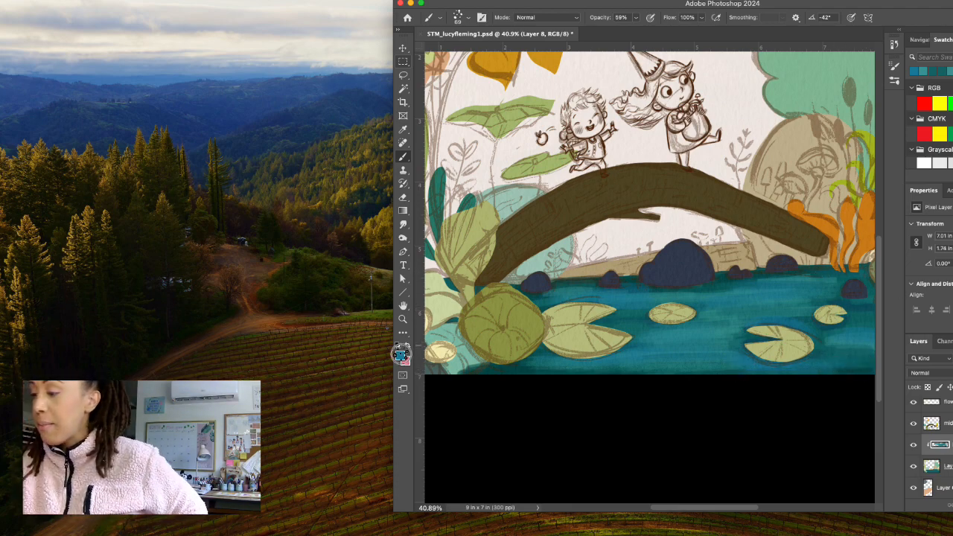
# Set the foreground to the dark blue 103c4c and brush shadow texture along the lower edge of the water.
pyautogui.click(400, 355)
pyautogui.click(817, 202)
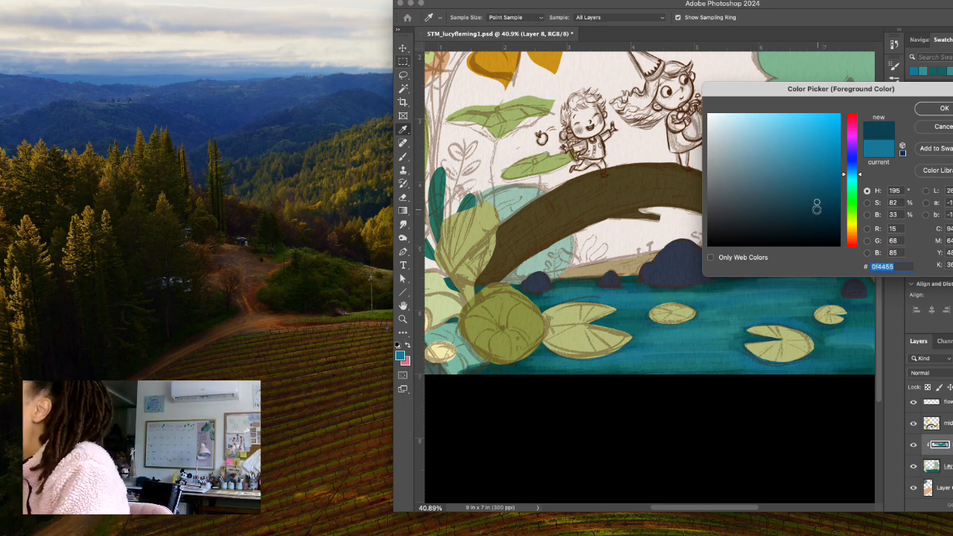
pyautogui.click(813, 206)
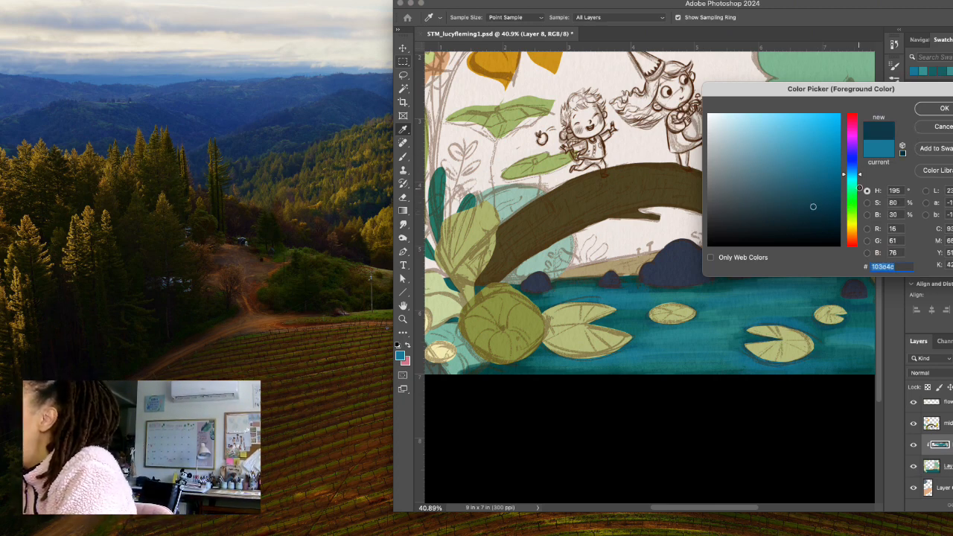
pyautogui.moveTo(862, 176); pyautogui.dragTo(864, 173)
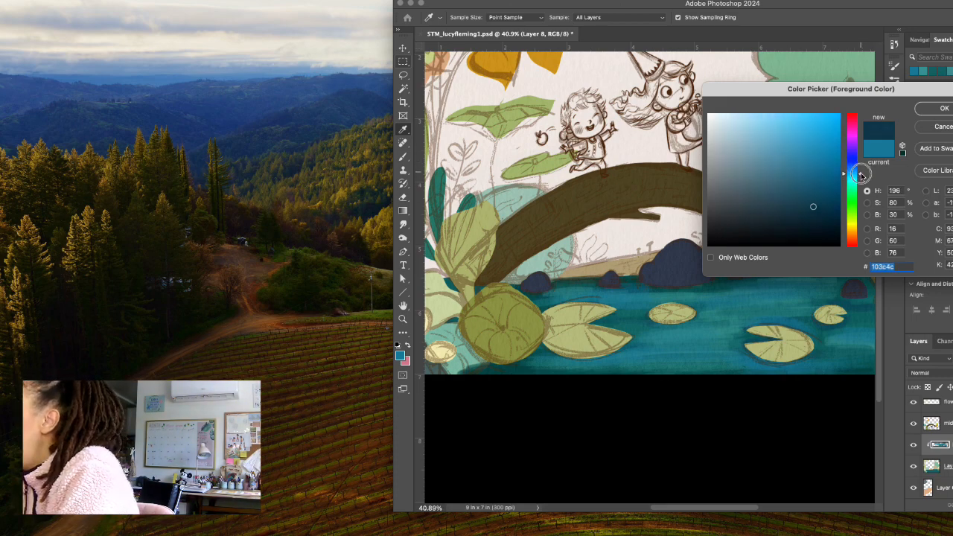
pyautogui.click(943, 108)
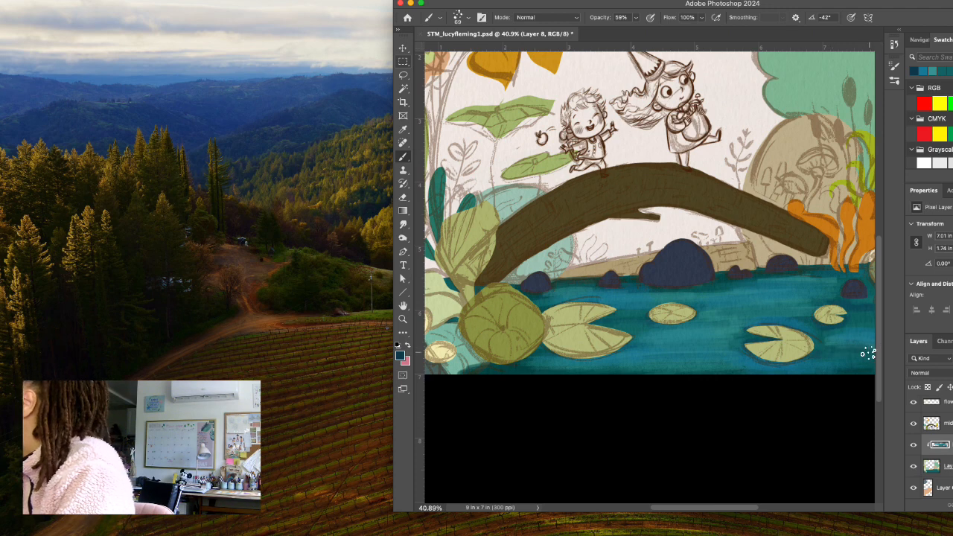
pyautogui.moveTo(770, 368)
pyautogui.mouseDown()
pyautogui.moveTo(806, 369)
pyautogui.moveTo(742, 366)
pyautogui.moveTo(870, 366)
pyautogui.mouseUp()
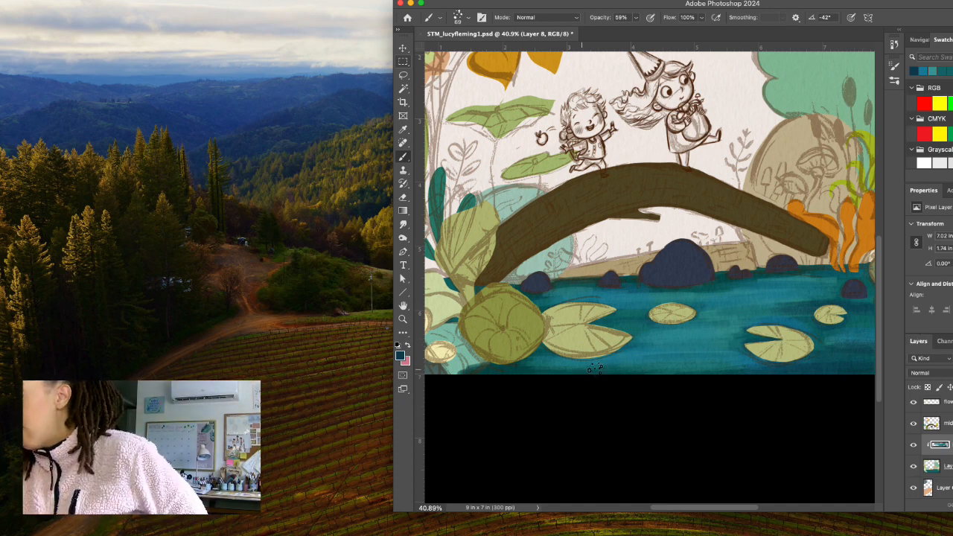
pyautogui.moveTo(484, 367); pyautogui.dragTo(452, 371)
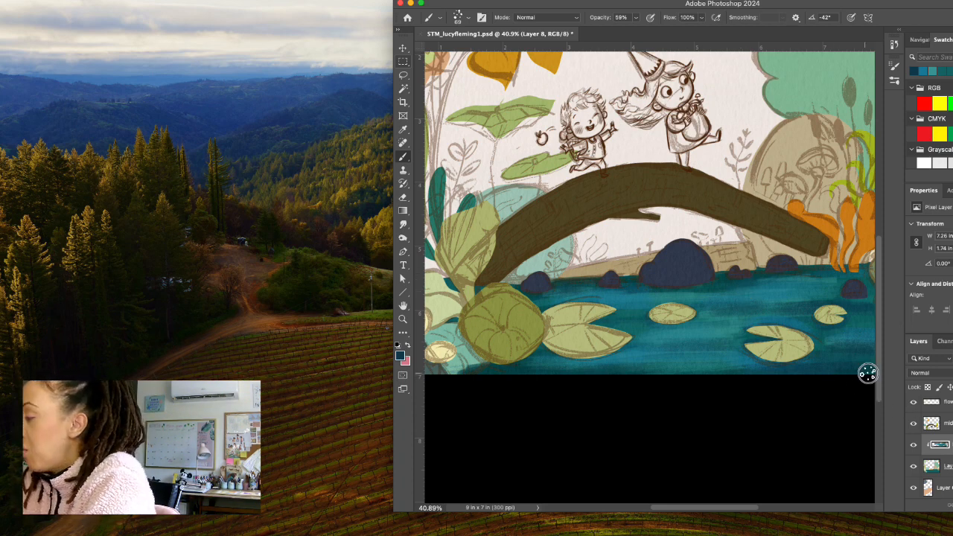
pyautogui.scroll(1, 874, 373)
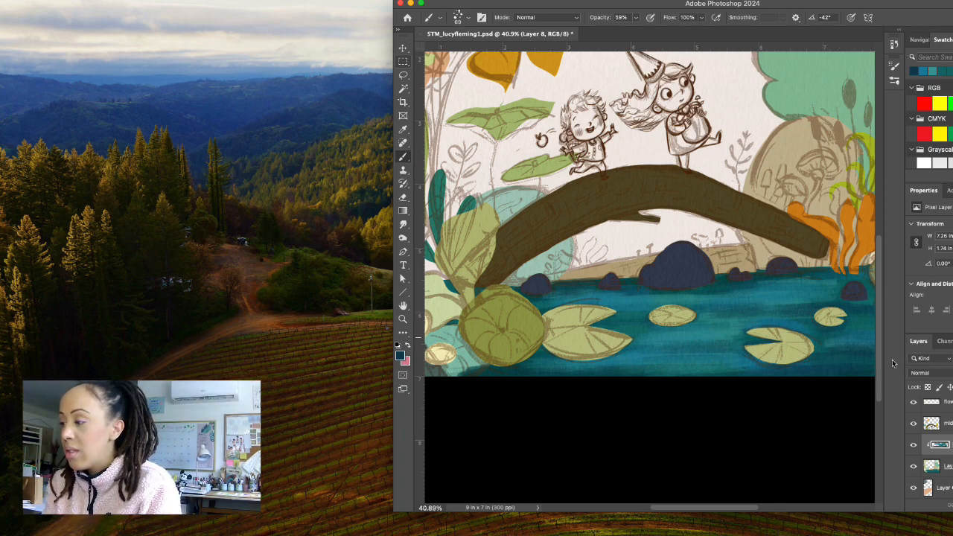
# Sample a teal from the water, lighten the foreground to 43979d and touch it onto the water below the rocks.
pyautogui.click(400, 354)
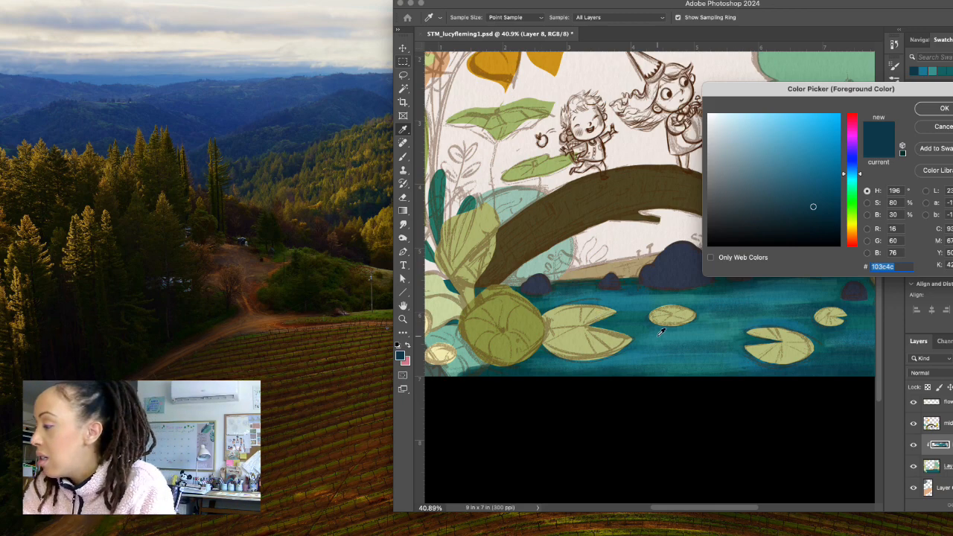
pyautogui.click(732, 281)
pyautogui.click(784, 164)
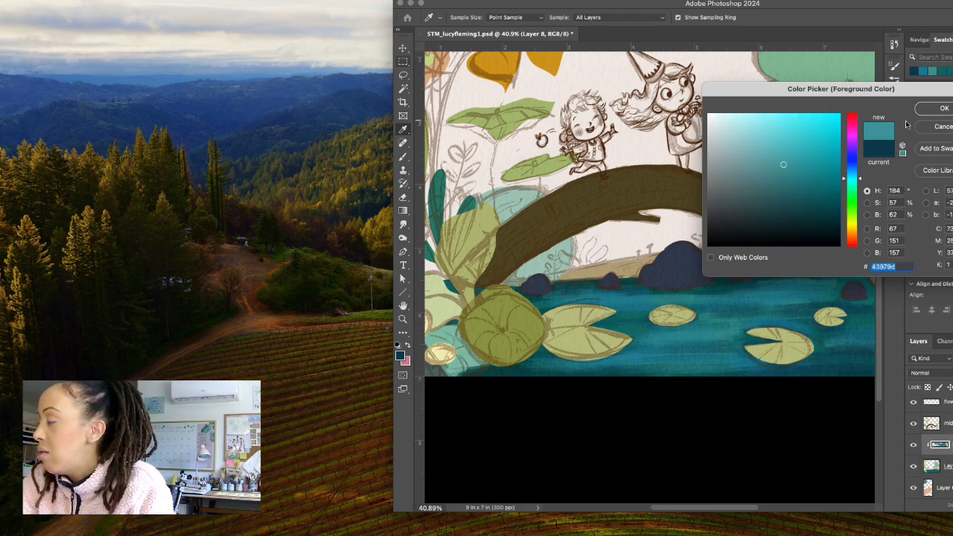
pyautogui.click(932, 111)
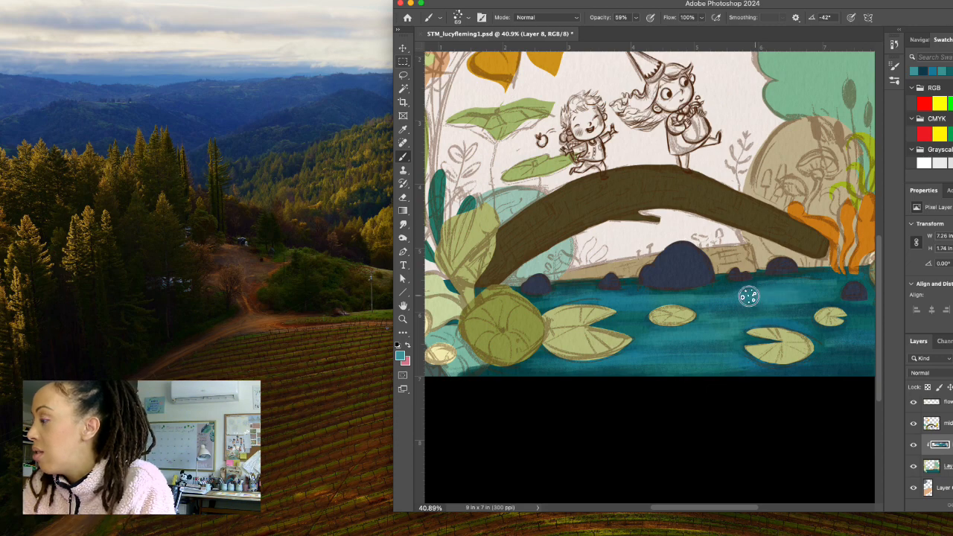
# Lighten the foreground to the pale teal 6eb9bf and brush highlights across the water around the lily pads.
pyautogui.click(402, 355)
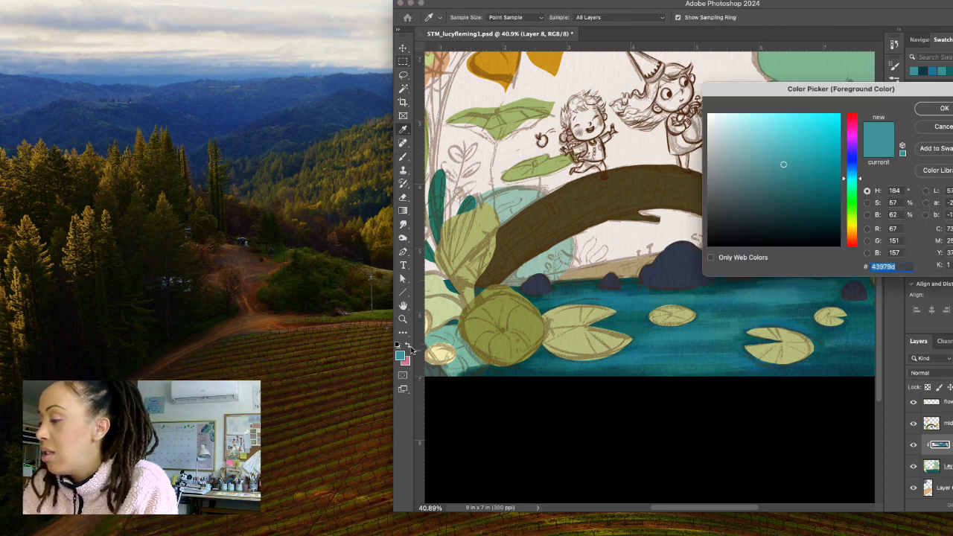
pyautogui.click(774, 149)
pyautogui.click(920, 113)
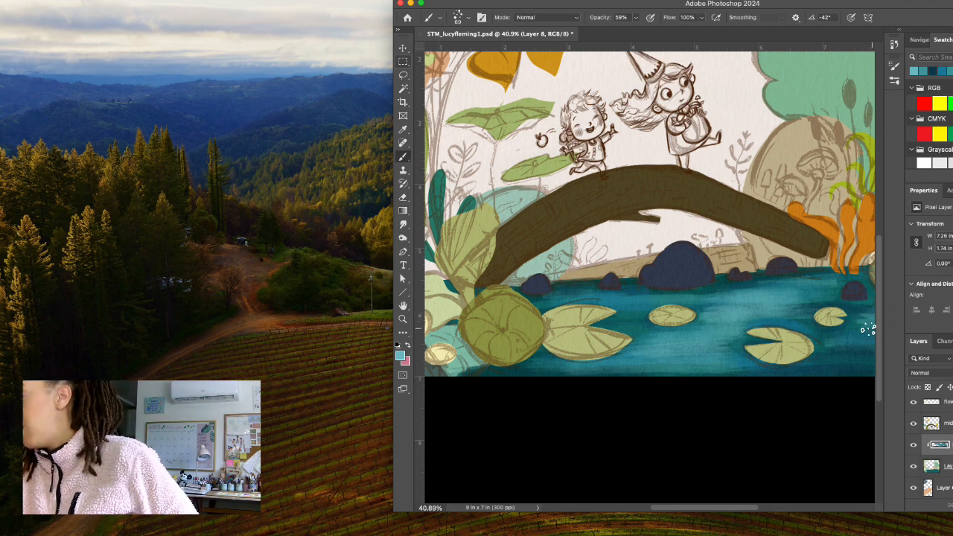
pyautogui.scroll(-1, 838, 339)
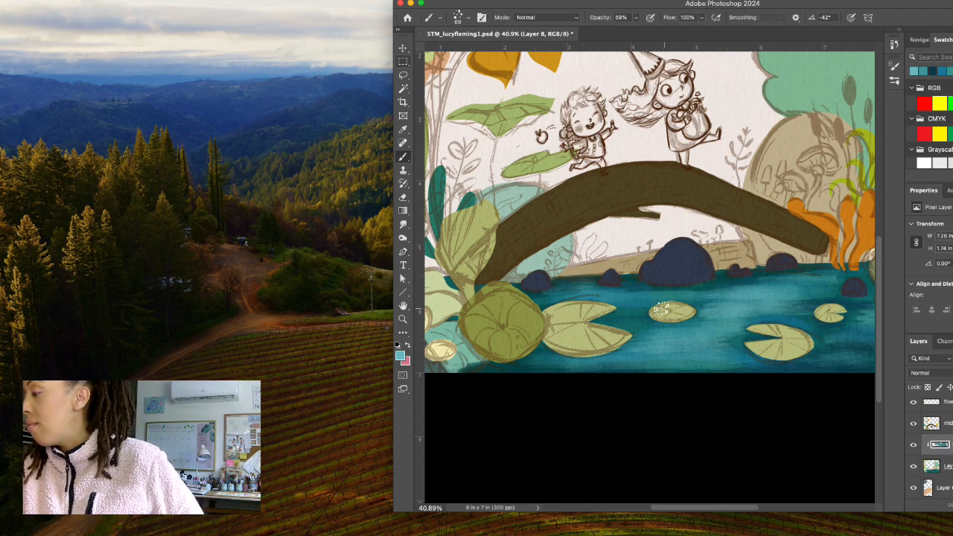
# Set the foreground to the muted teal 498e93 and brush over the highlights in the water below the rocks.
pyautogui.click(400, 356)
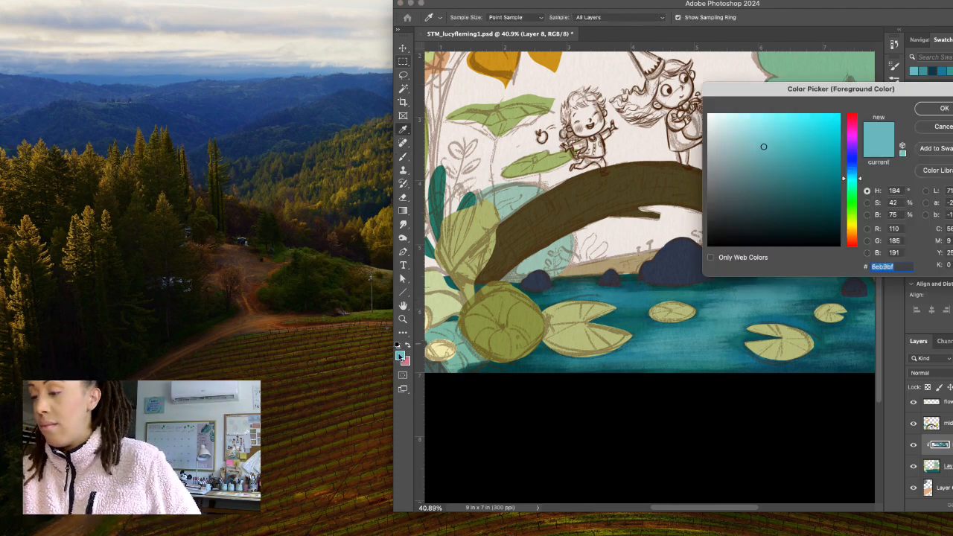
pyautogui.click(775, 170)
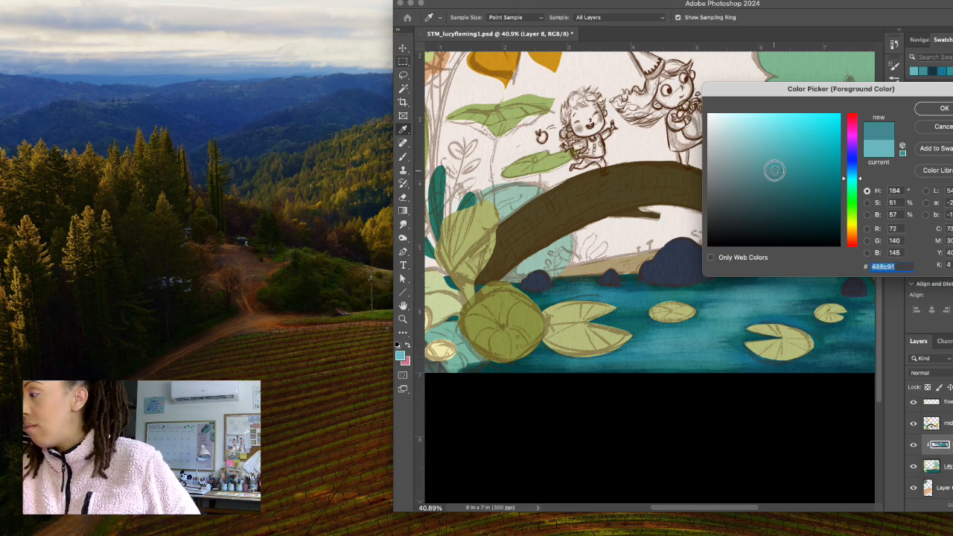
pyautogui.click(941, 110)
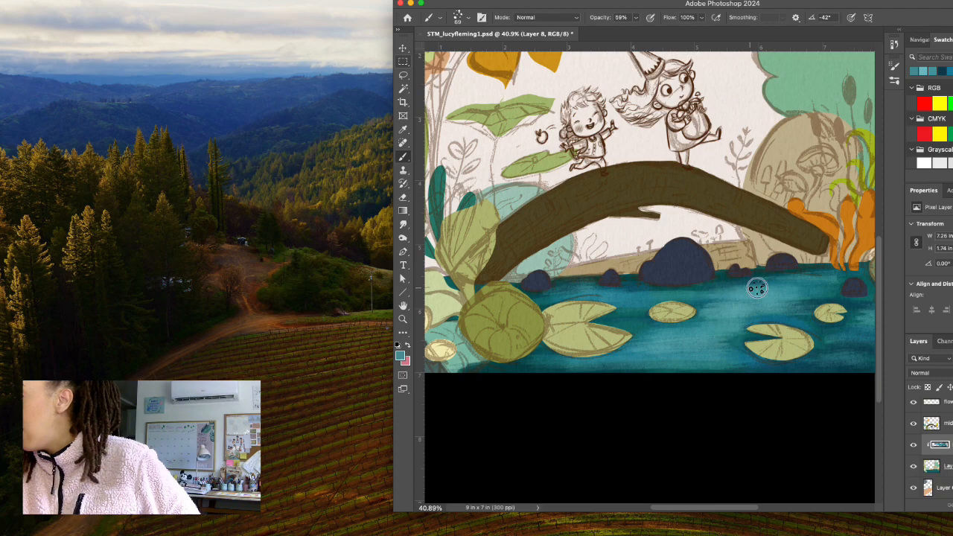
# Sample a water colour and set the foreground to the deeper teal 2a7172 for blending the water below the rocks.
pyautogui.click(400, 356)
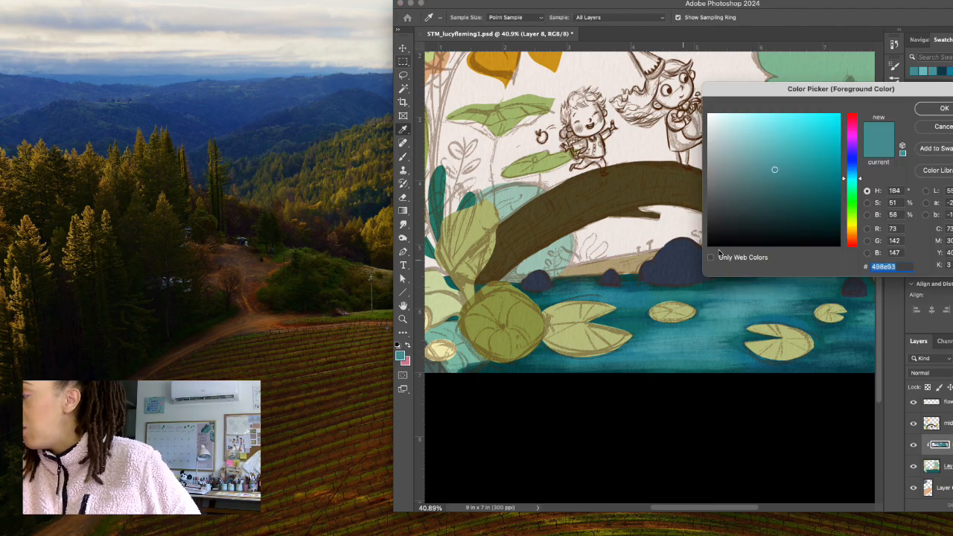
pyautogui.click(788, 190)
pyautogui.click(862, 181)
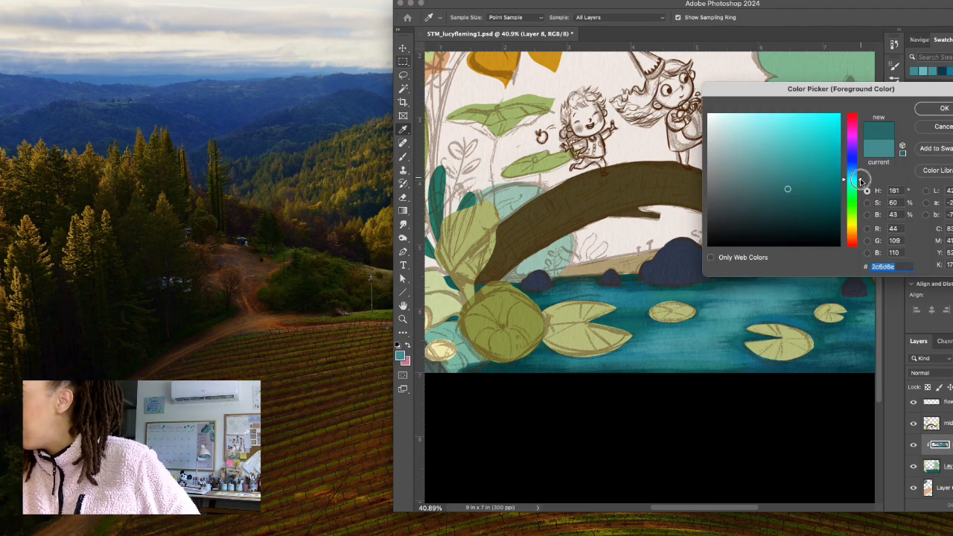
pyautogui.click(926, 112)
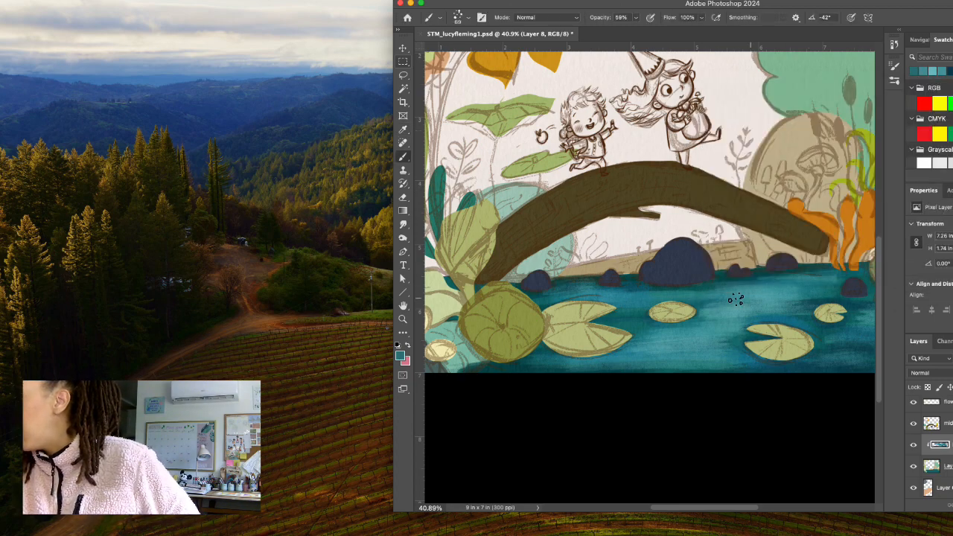
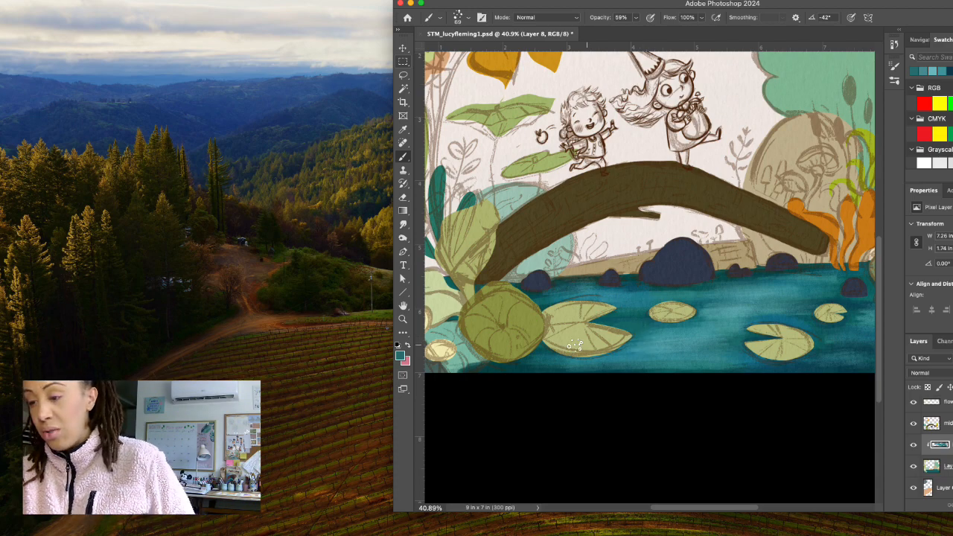
# Set the foreground to the greenish teal 2d7f6f and brush it over the water around the lily pads.
pyautogui.click(401, 356)
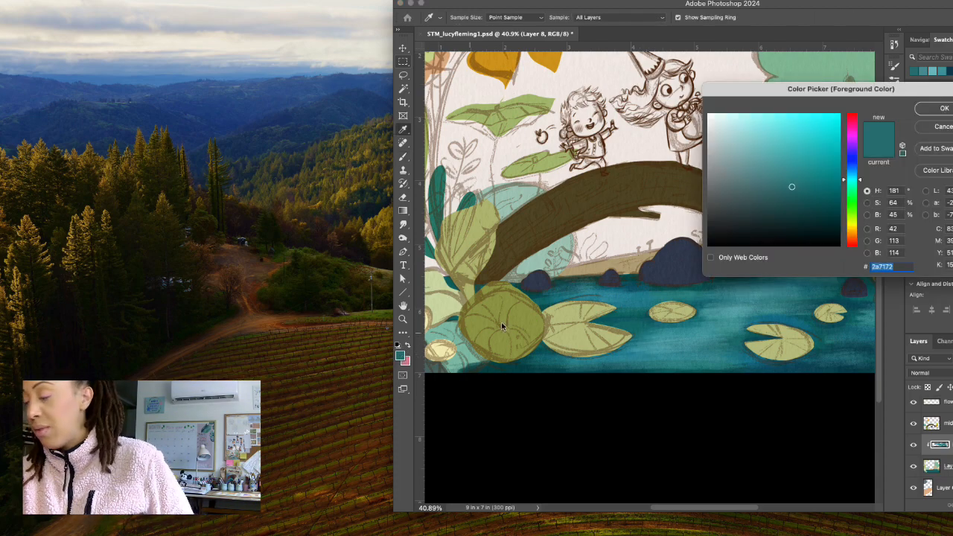
pyautogui.moveTo(860, 185); pyautogui.dragTo(862, 187)
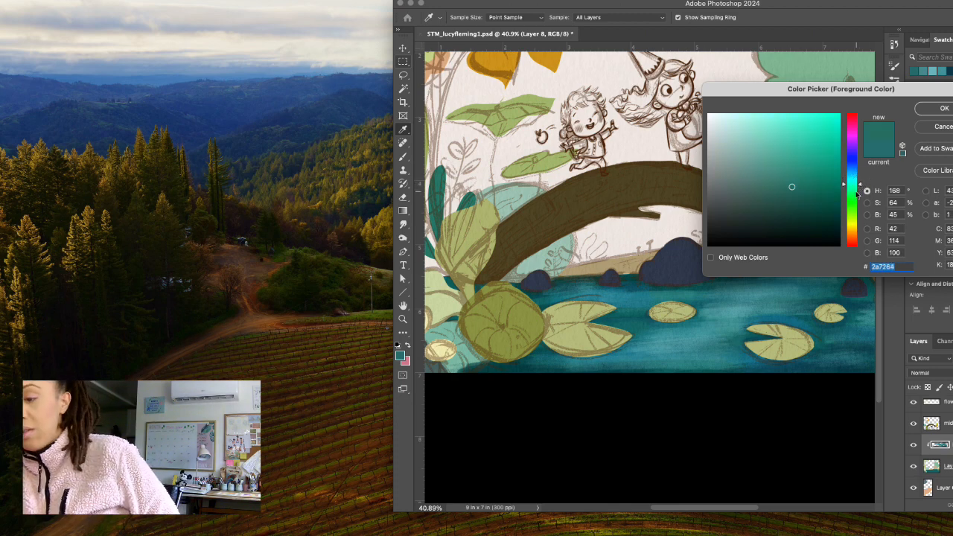
pyautogui.moveTo(796, 176); pyautogui.dragTo(794, 179)
pyautogui.click(940, 109)
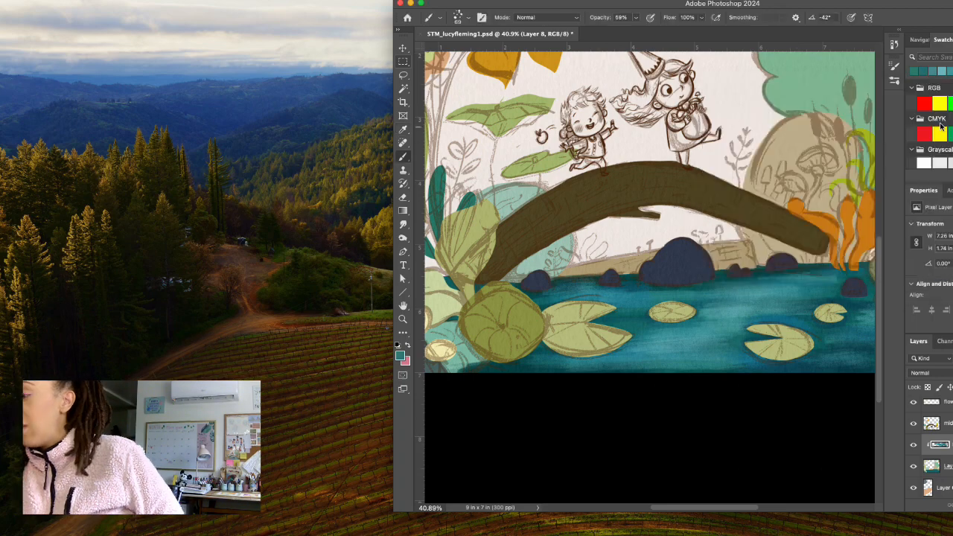
pyautogui.moveTo(631, 308); pyautogui.dragTo(621, 321)
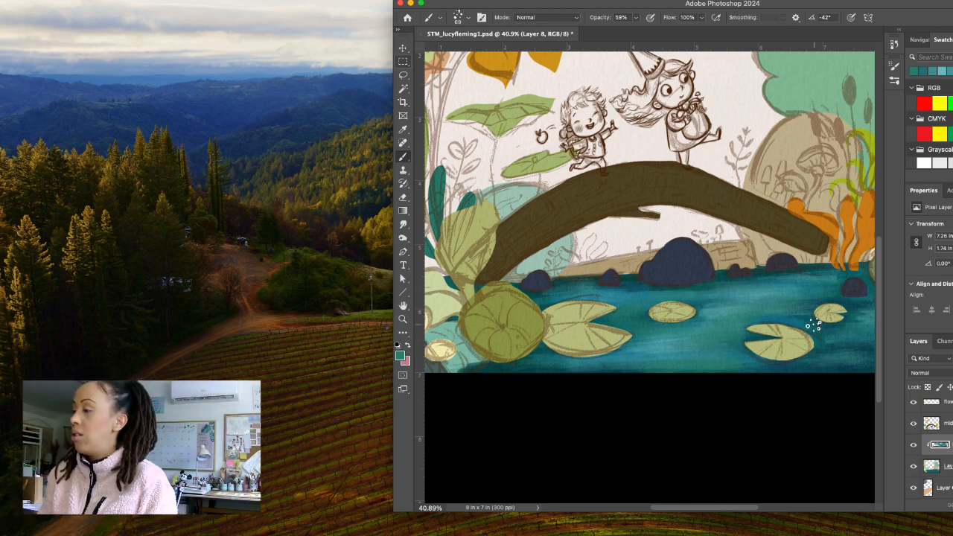
# Sample a lighter teal from the water, lighten it further and brush highlights across the water between the lily pads.
pyautogui.scroll(2, 816, 325)
pyautogui.scroll(2, 814, 325)
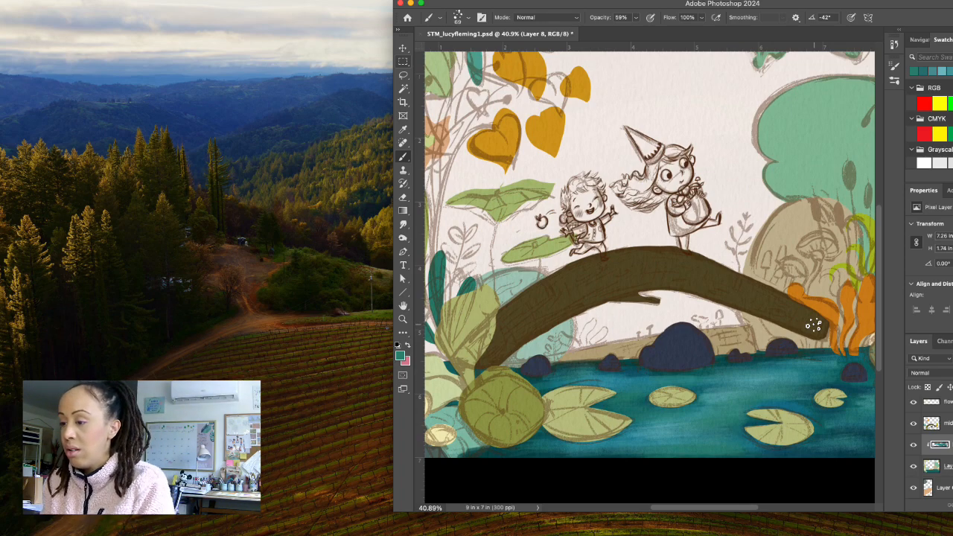
pyautogui.click(401, 355)
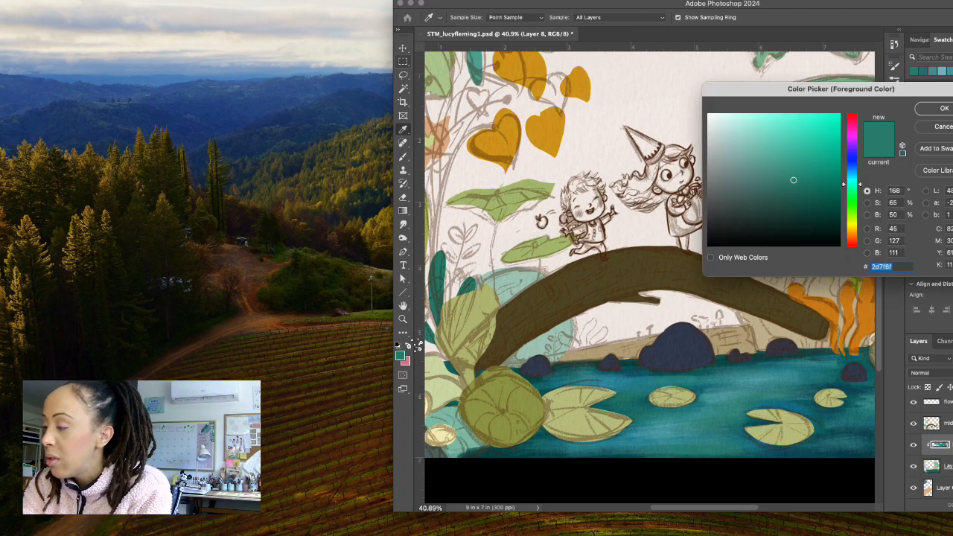
pyautogui.click(758, 376)
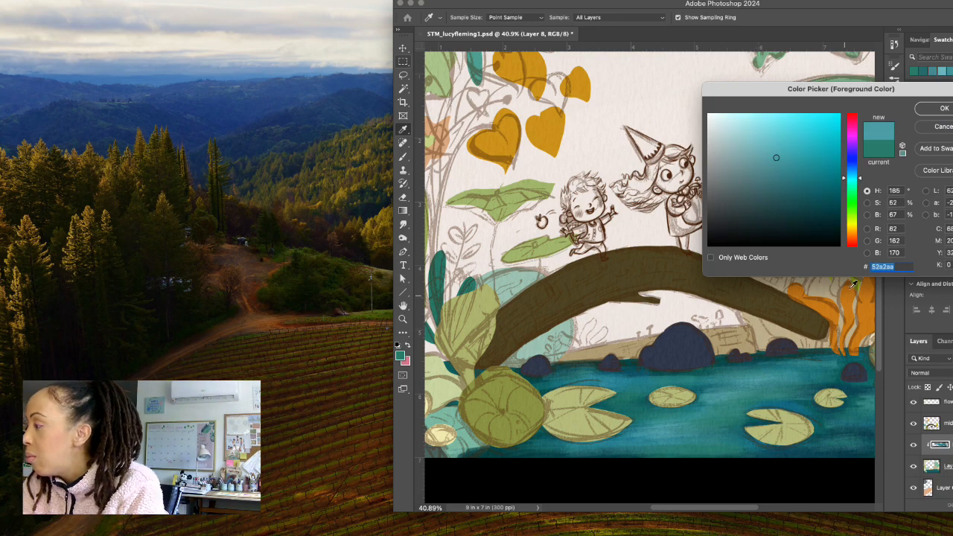
pyautogui.click(755, 148)
pyautogui.click(943, 108)
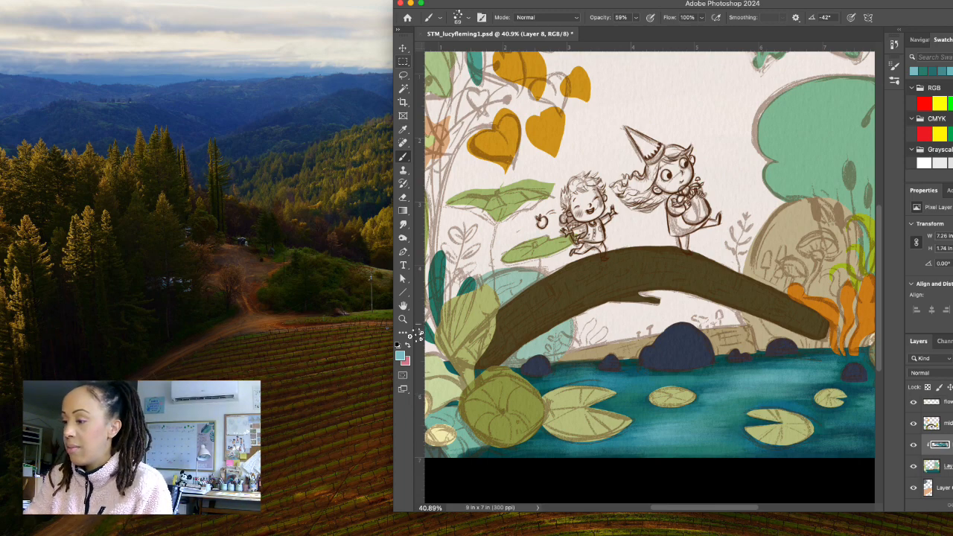
# Fit the whole illustration in view, sample dark teals from the water and brush them around the small rocks near the illustration's right edge.
pyautogui.click(403, 319)
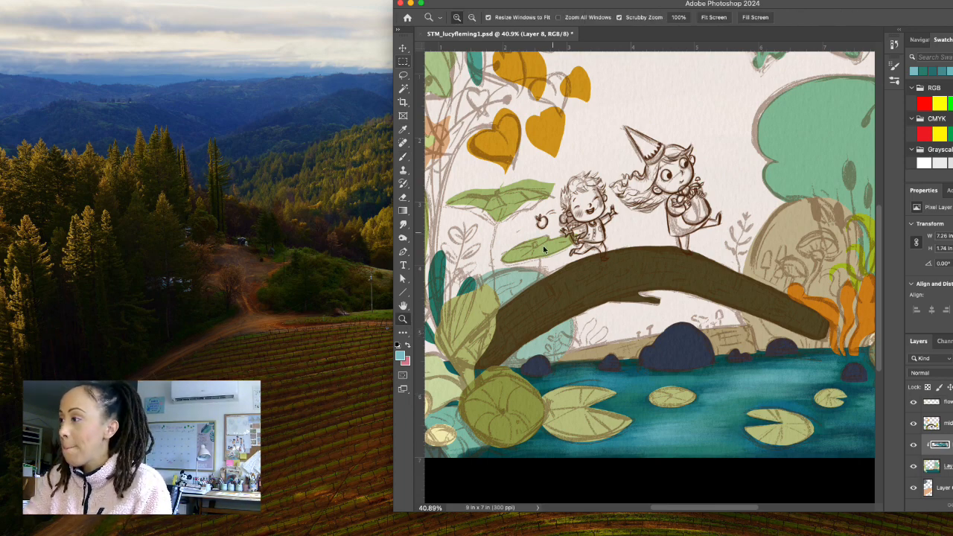
pyautogui.click(713, 18)
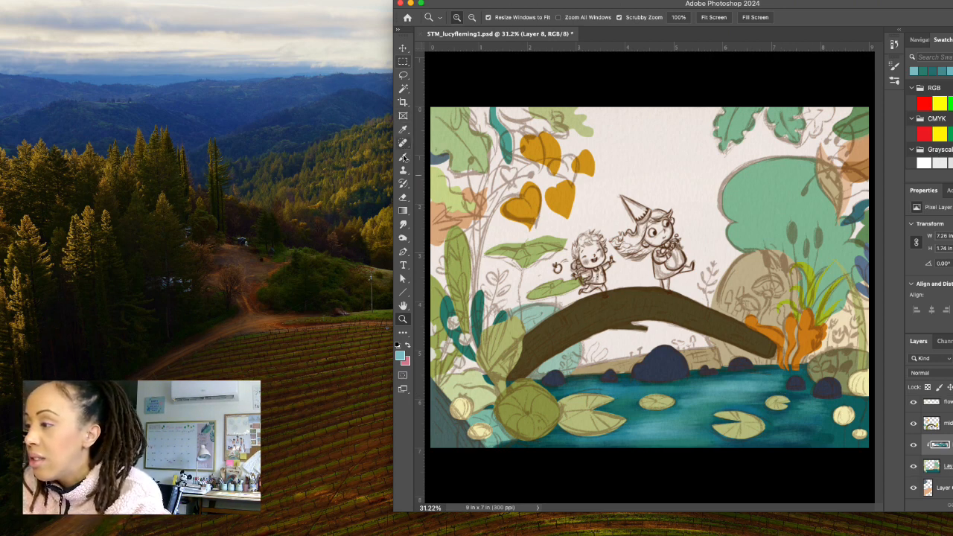
pyautogui.press('b')
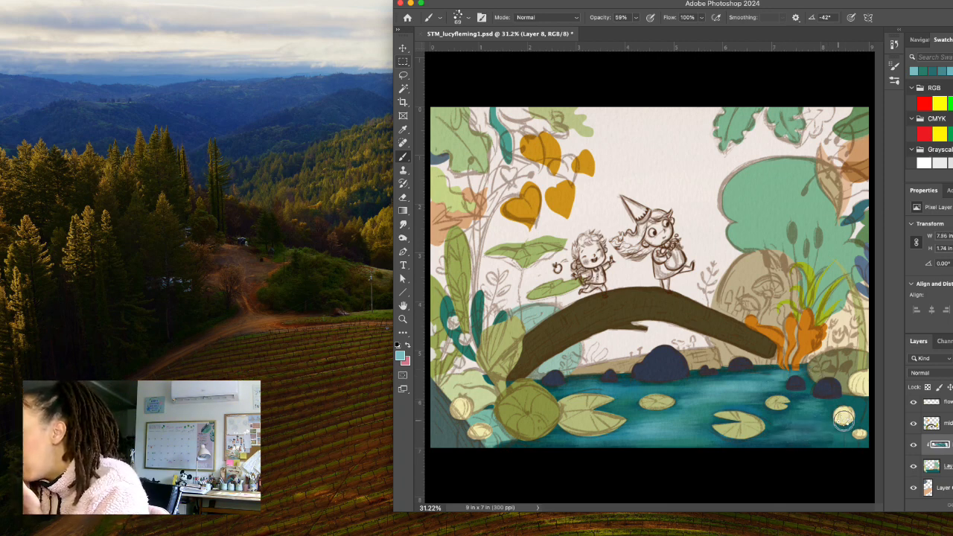
pyautogui.keyDown('alt'); pyautogui.click(802, 394); pyautogui.keyUp('alt')
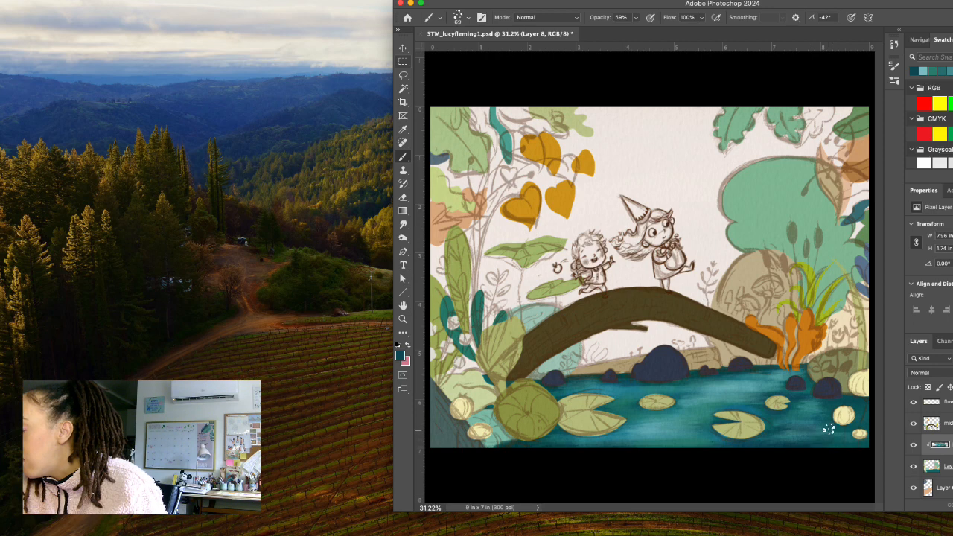
pyautogui.keyDown('alt'); pyautogui.click(790, 417); pyautogui.keyUp('alt')
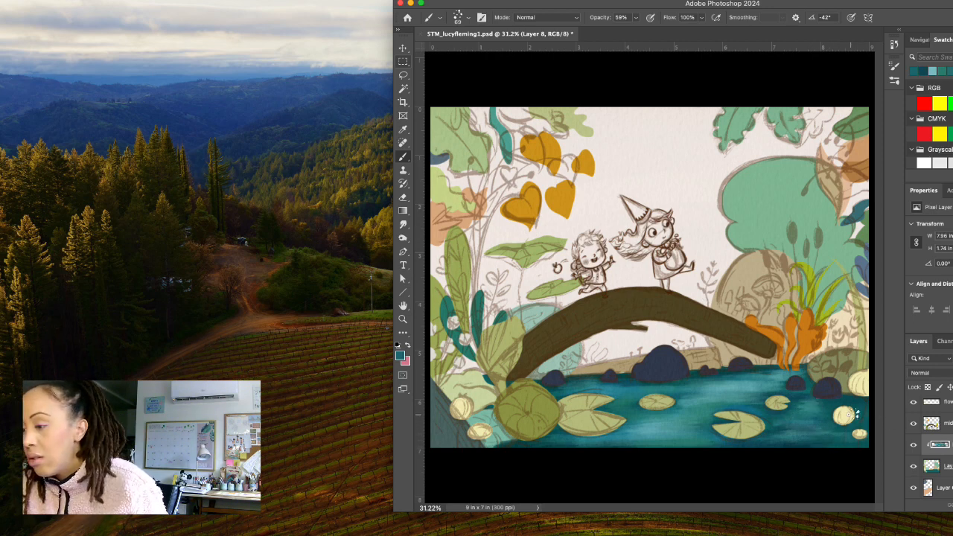
# Brush sampled light teal along the water's edge below the orange plant, and the rocks' navy into the water beside the large round leaf.
pyautogui.keyDown('alt'); pyautogui.click(748, 387); pyautogui.keyUp('alt')
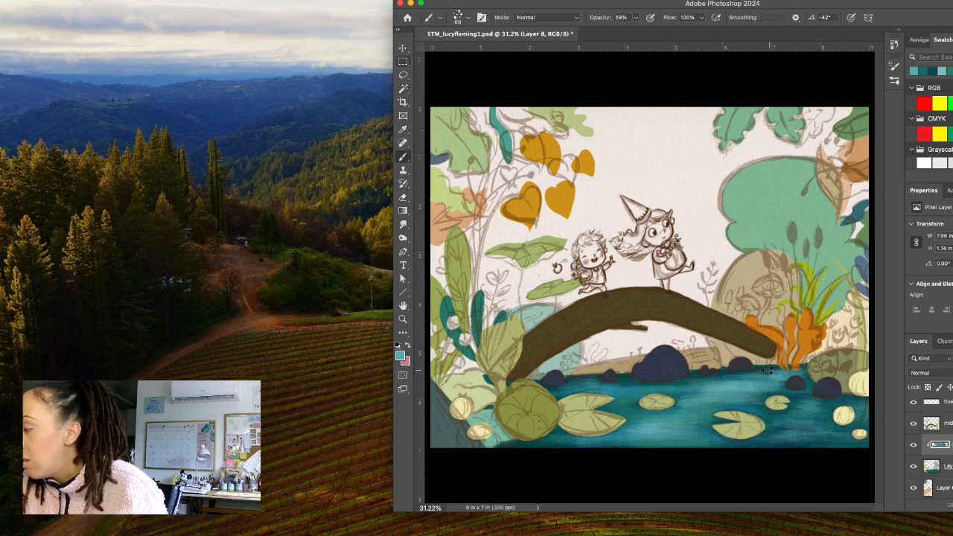
pyautogui.moveTo(767, 370); pyautogui.dragTo(804, 366)
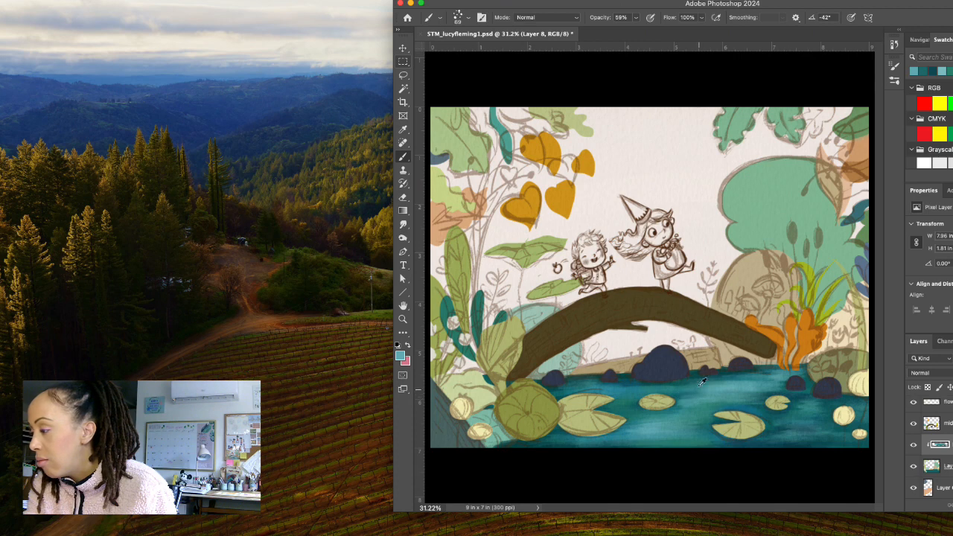
pyautogui.keyDown('alt'); pyautogui.click(664, 378); pyautogui.keyUp('alt')
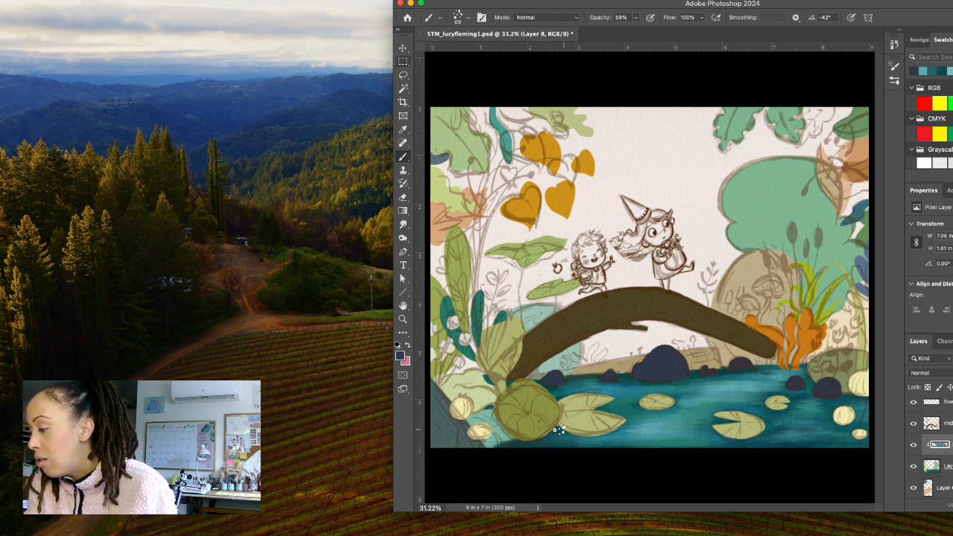
pyautogui.moveTo(550, 426); pyautogui.dragTo(545, 439)
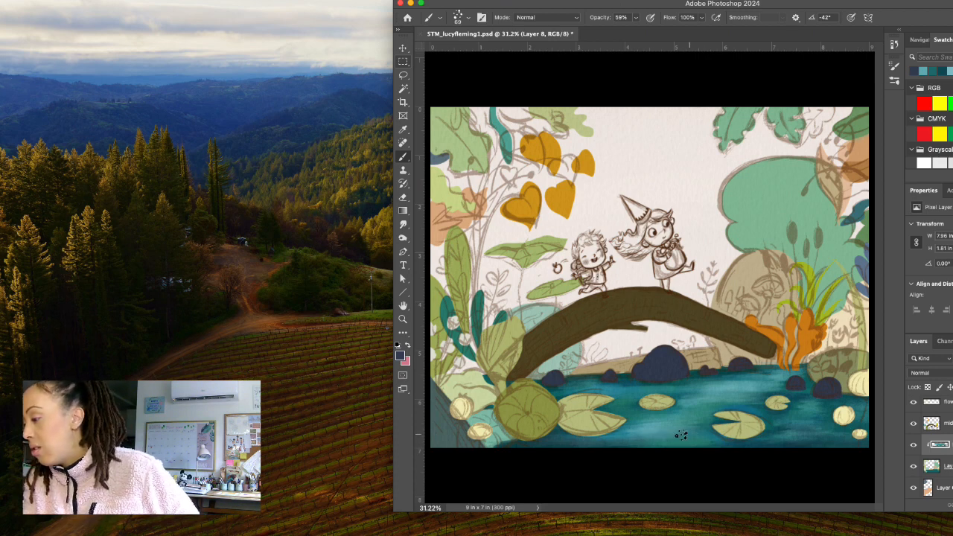
# Blend the water around the rocks and lily pads with several teals sampled from it, and save the document.
pyautogui.keyDown('alt'); pyautogui.click(804, 403); pyautogui.keyUp('alt')
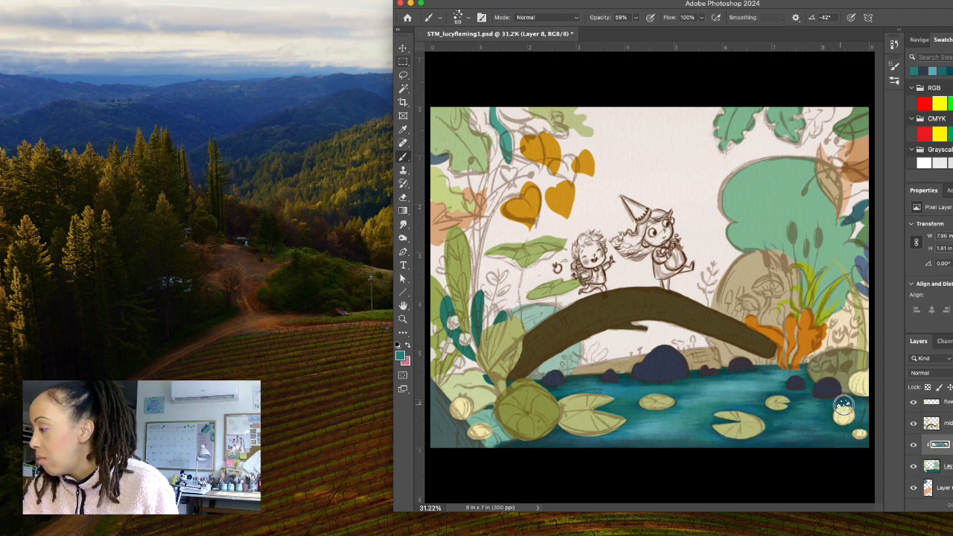
pyautogui.keyDown('alt'); pyautogui.click(814, 403); pyautogui.keyUp('alt')
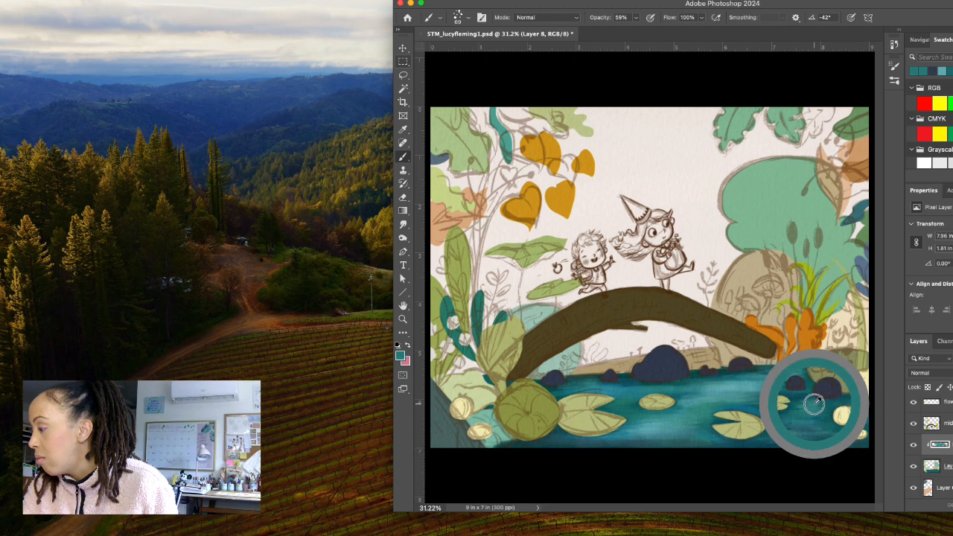
pyautogui.keyDown('alt'); pyautogui.click(741, 385); pyautogui.keyUp('alt')
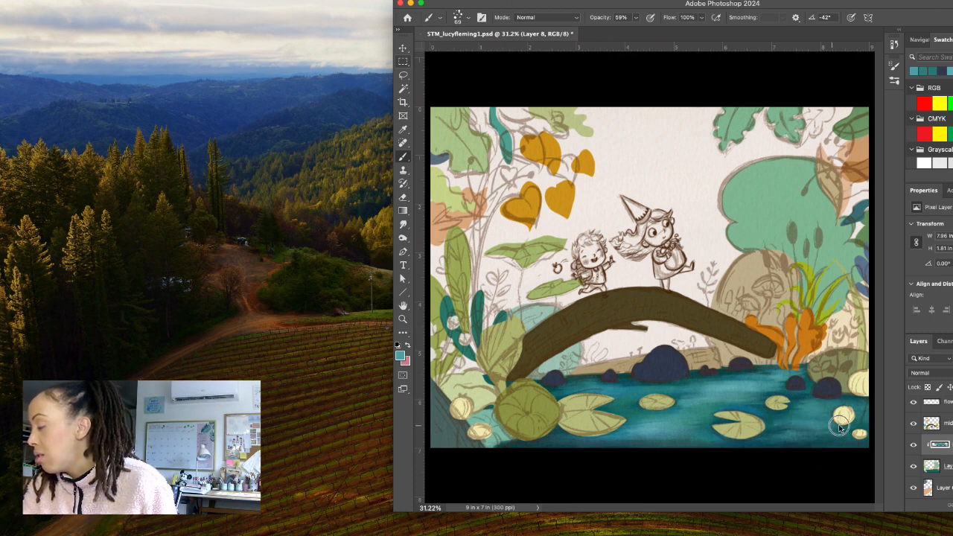
pyautogui.keyDown('alt'); pyautogui.click(784, 420); pyautogui.keyUp('alt')
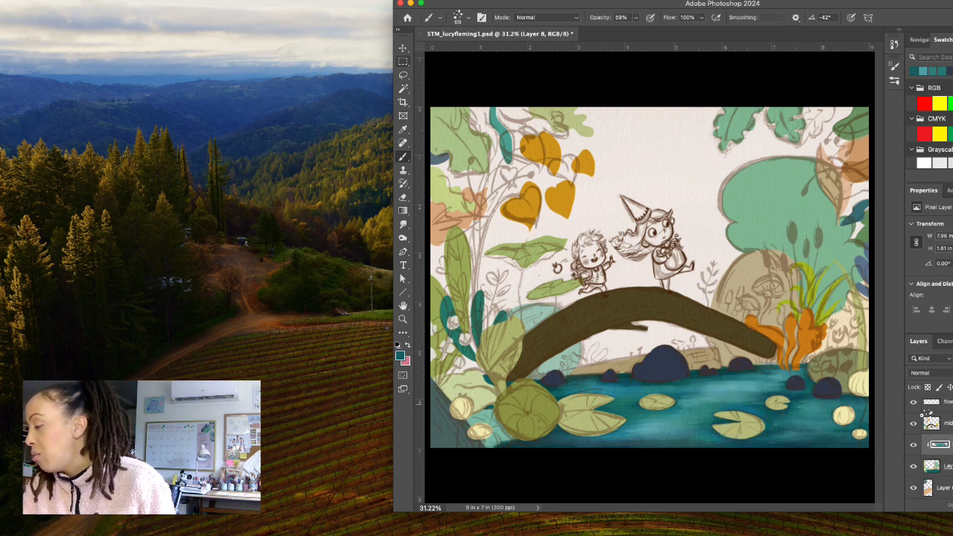
pyautogui.keyDown('alt'); pyautogui.click(620, 383); pyautogui.keyUp('alt')
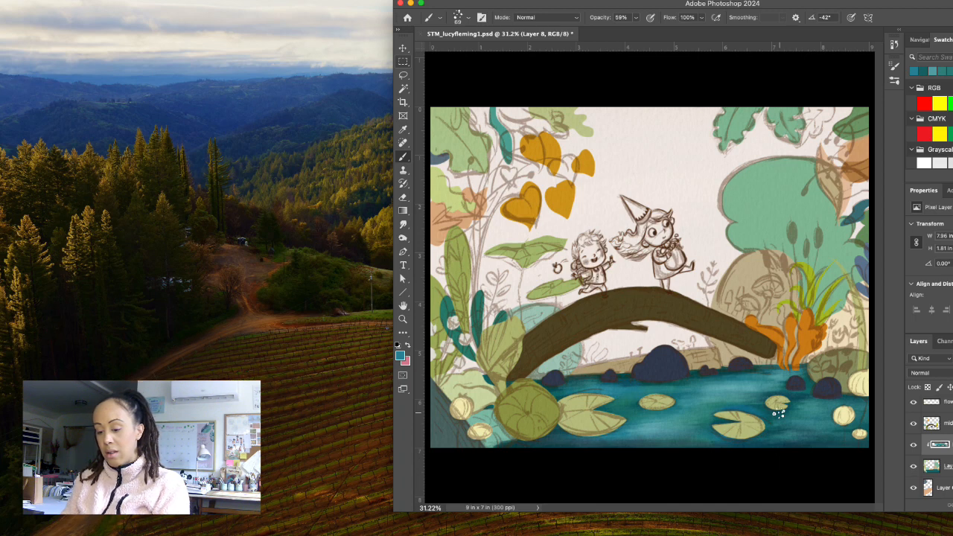
pyautogui.press('super+s')
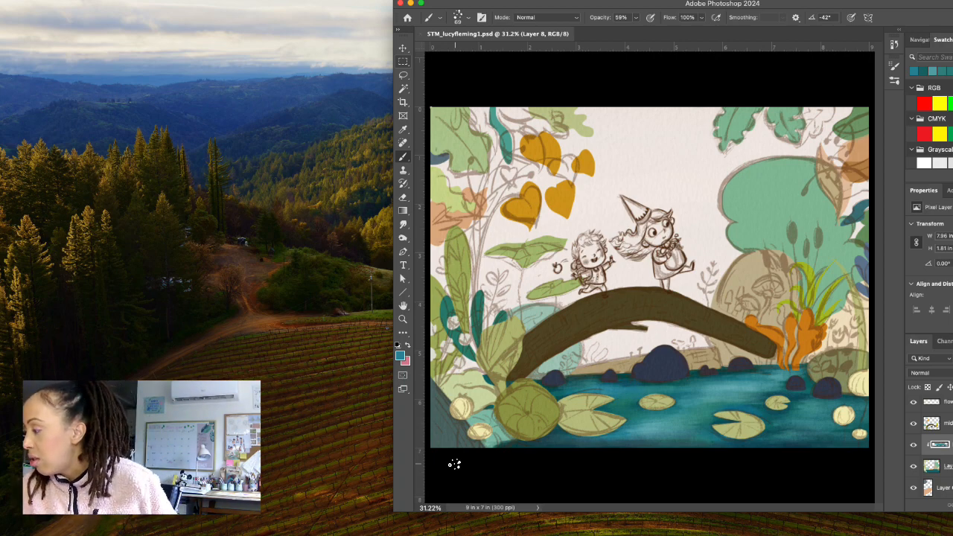
# Sample the grey-green bank in the illustration's lower-left corner, darken the foreground to 244340 and brush shading over the bank.
pyautogui.click(913, 467)
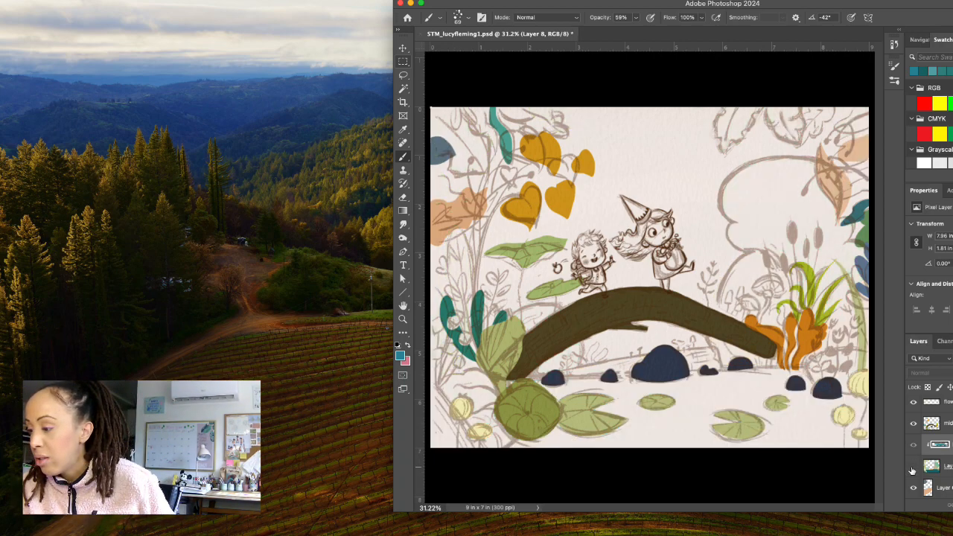
pyautogui.click(913, 467)
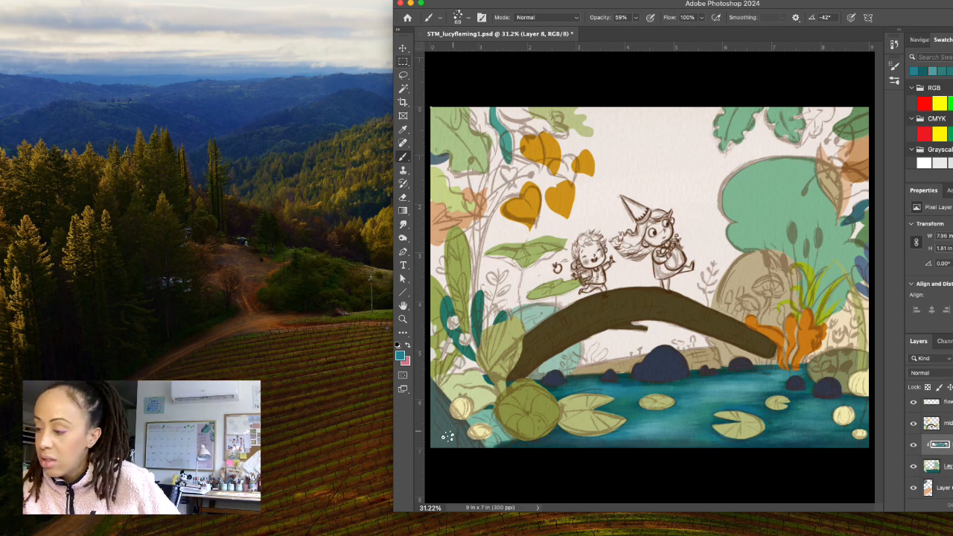
pyautogui.press('i')
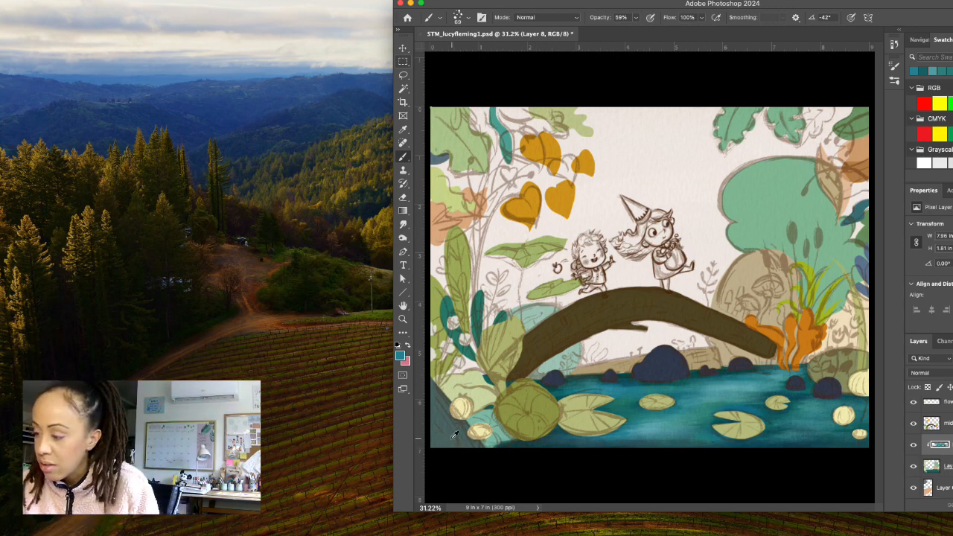
pyautogui.click(452, 438)
pyautogui.click(400, 355)
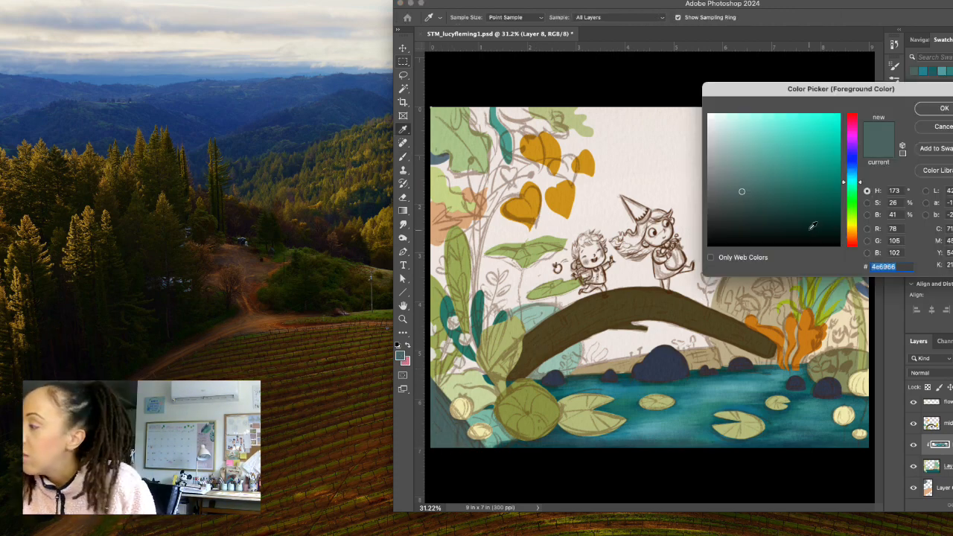
pyautogui.click(768, 211)
pyautogui.click(932, 109)
pyautogui.press('b')
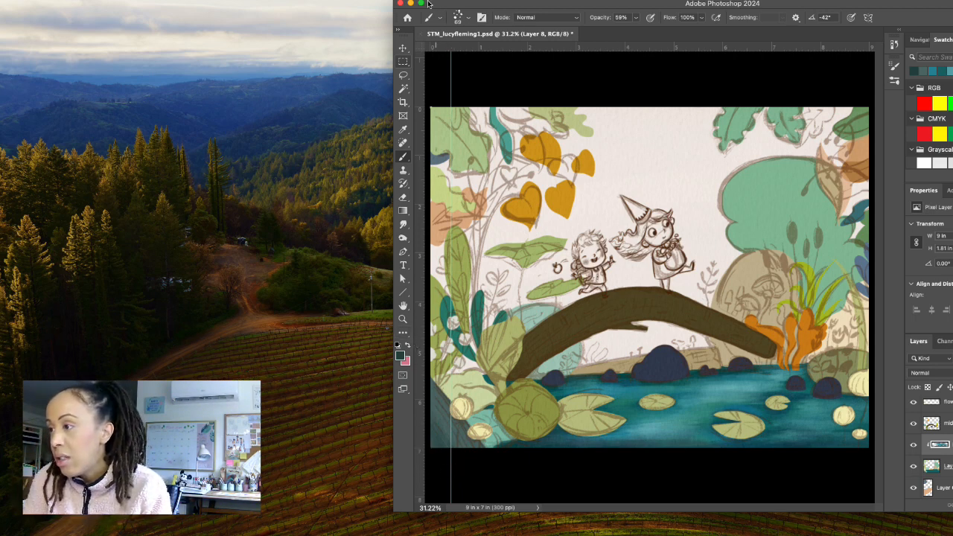
# Remove the stray vertical guide from the canvas.
pyautogui.click(403, 47)
pyautogui.moveTo(451, 62); pyautogui.dragTo(421, 61)
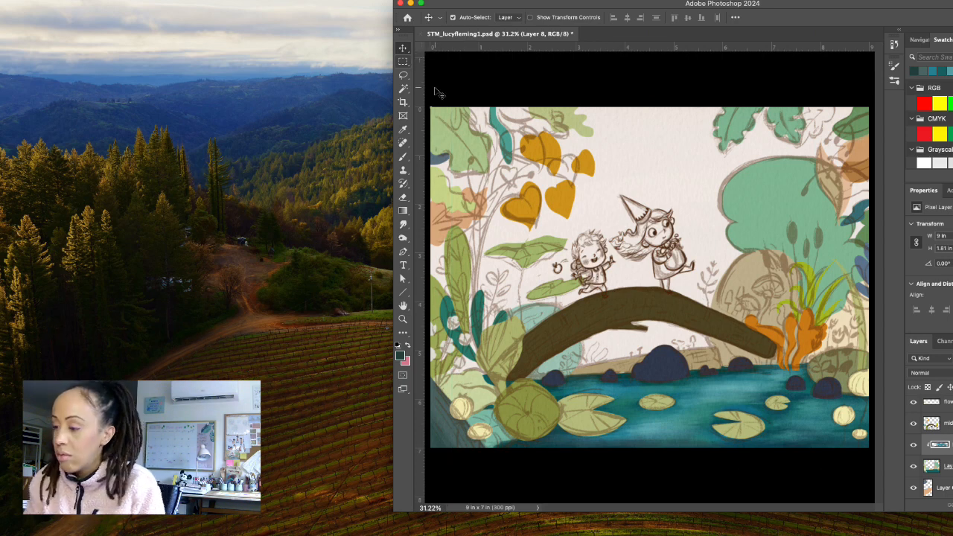
# Darken the foreground to 162d2a and brush deeper shadows onto the bank in the lower-left corner of the illustration.
pyautogui.click(403, 156)
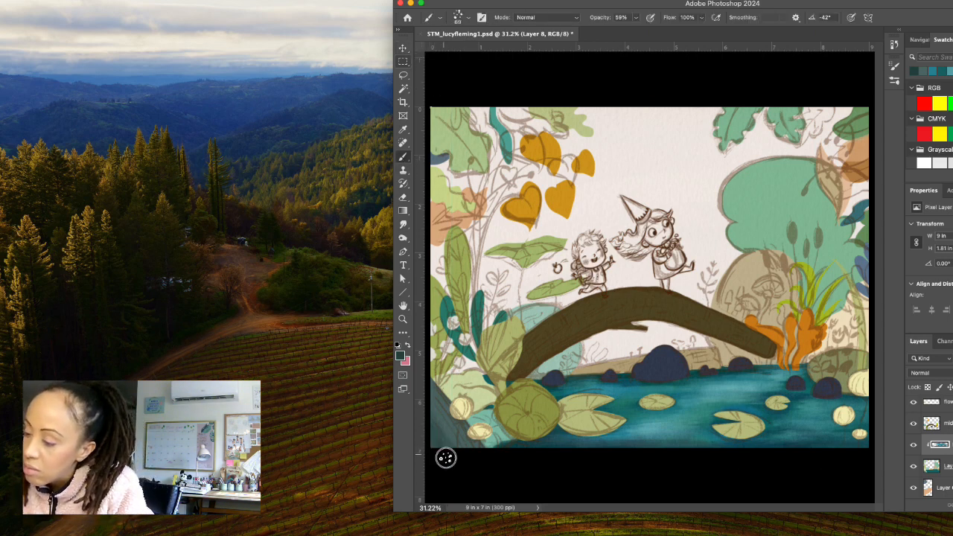
pyautogui.click(400, 355)
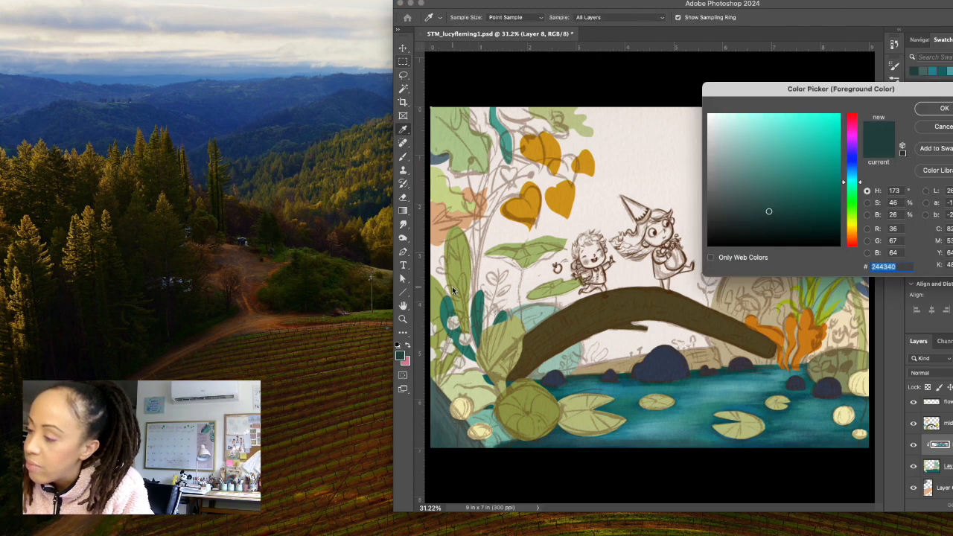
pyautogui.click(919, 109)
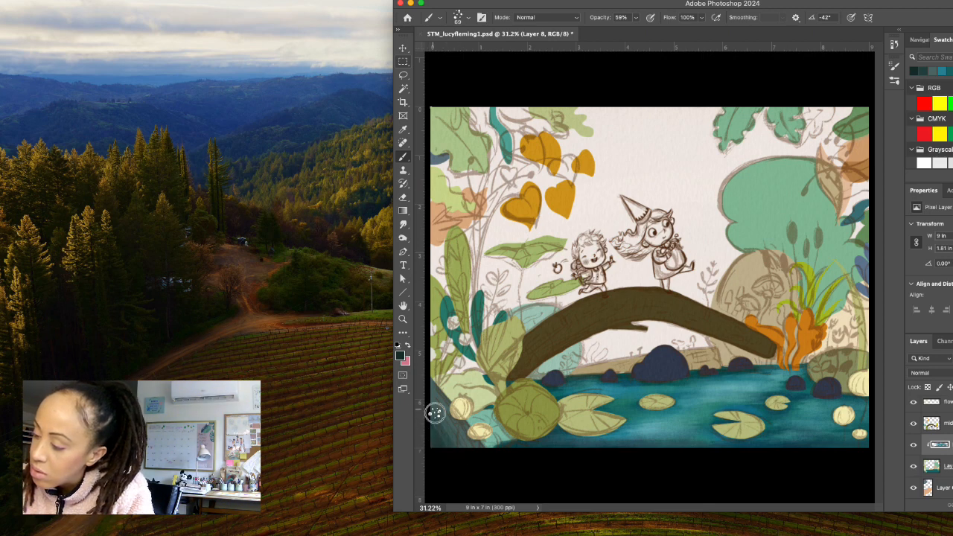
# Set the foreground to the pale grey-teal 79a39e and brush light texture onto the bank beside the cream buds.
pyautogui.click(400, 355)
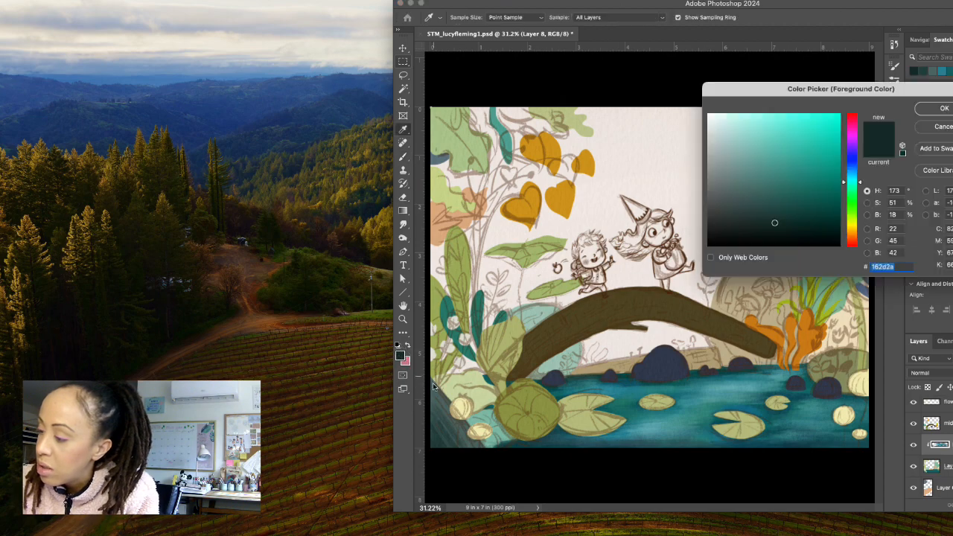
pyautogui.click(743, 194)
pyautogui.click(741, 162)
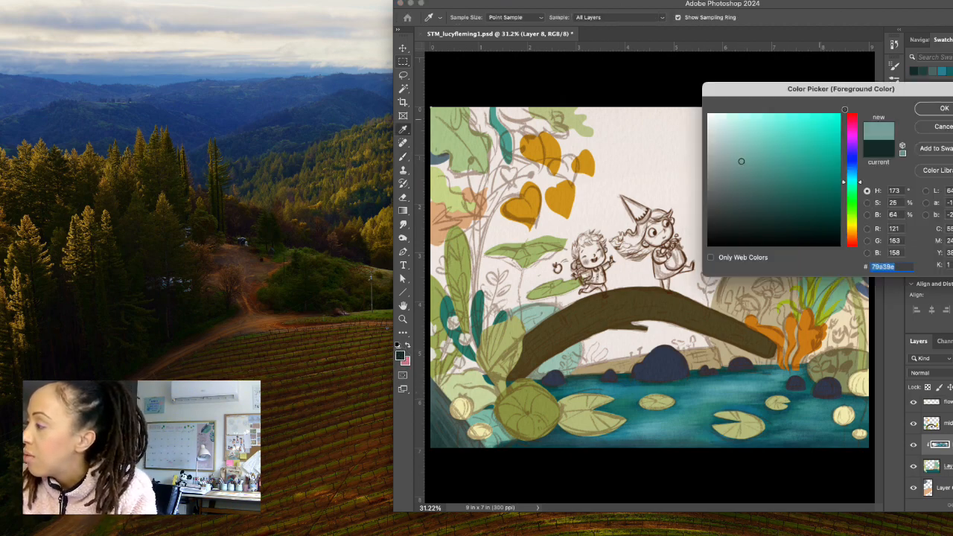
pyautogui.click(937, 112)
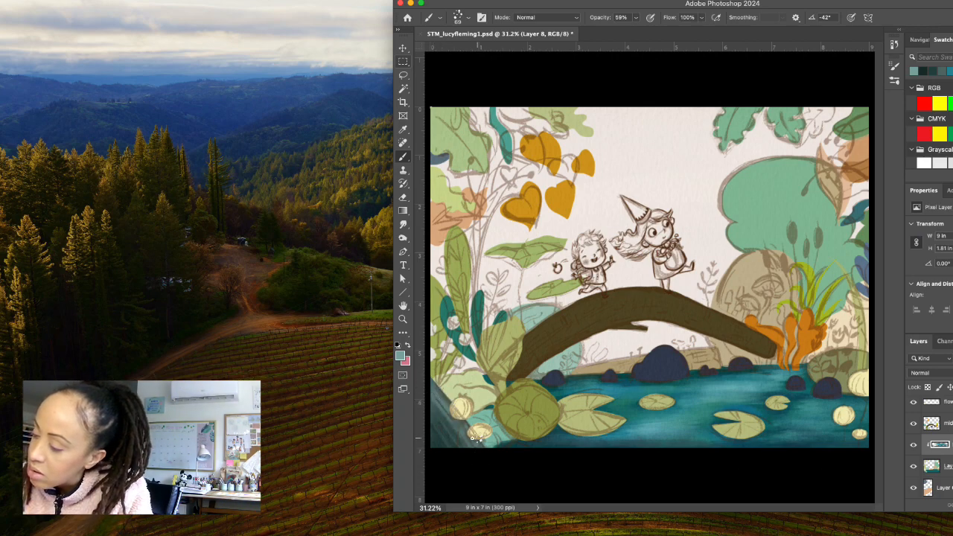
# Reduce the Hairy rough brush to 30 px, set the foreground to pale teal acd4d0 and brush highlights onto the lower-left bank.
pyautogui.click(468, 19)
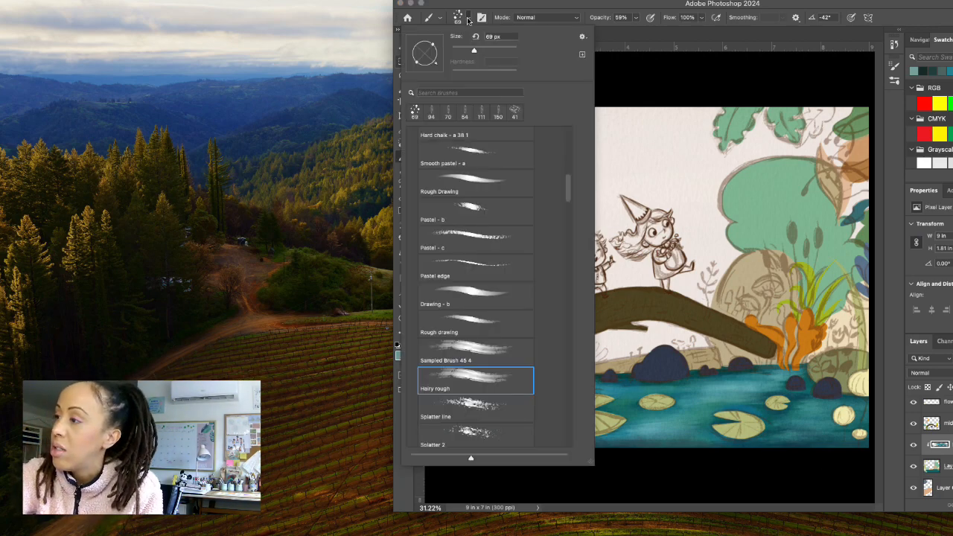
pyautogui.click(469, 25)
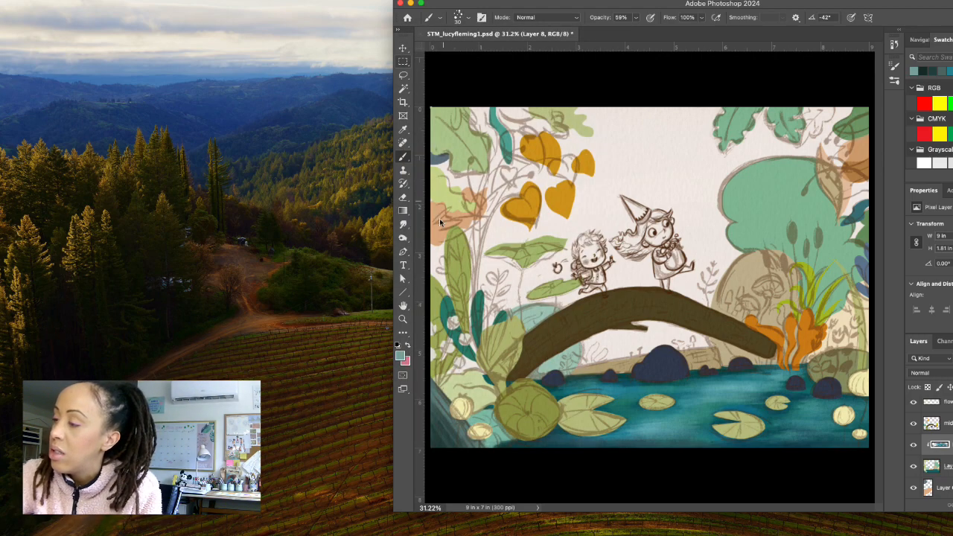
pyautogui.click(400, 355)
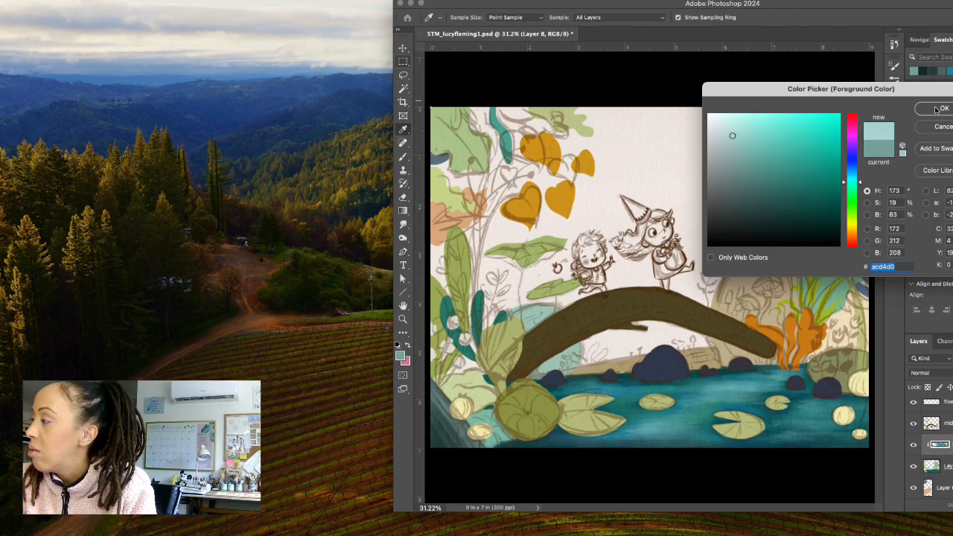
pyautogui.click(942, 109)
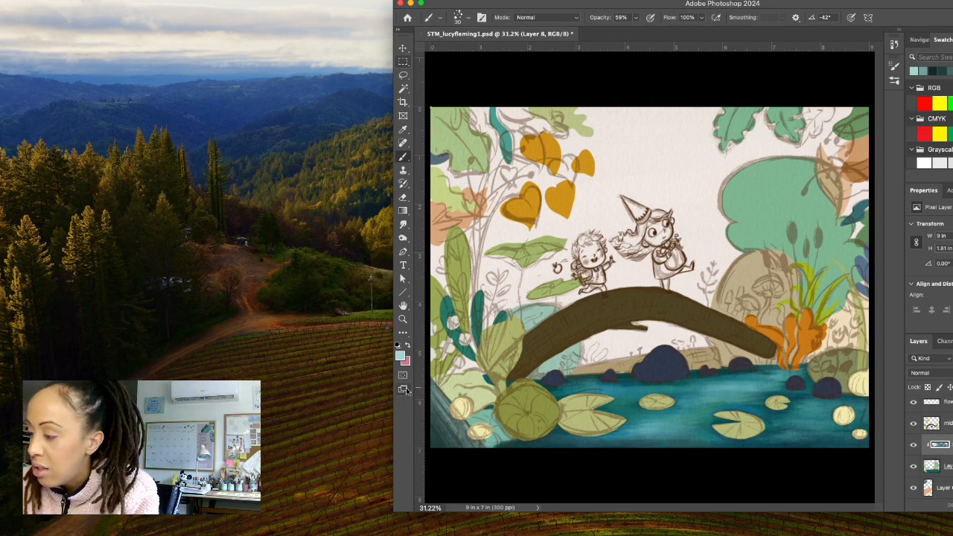
# Sample the bank's colour, adjust the foreground to olive grey 505742 and brush over the bank with a 43 px brush.
pyautogui.click(400, 356)
pyautogui.click(445, 402)
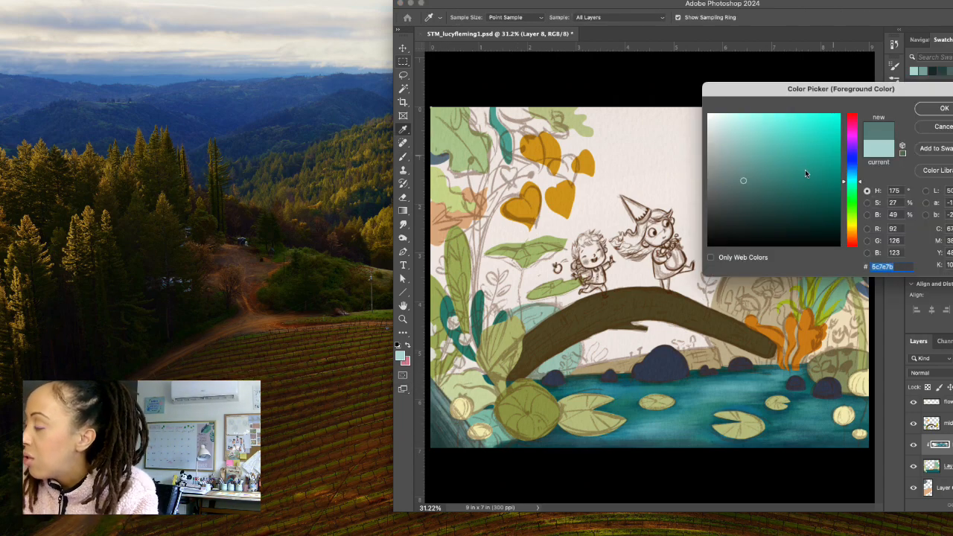
pyautogui.click(440, 403)
pyautogui.click(440, 403)
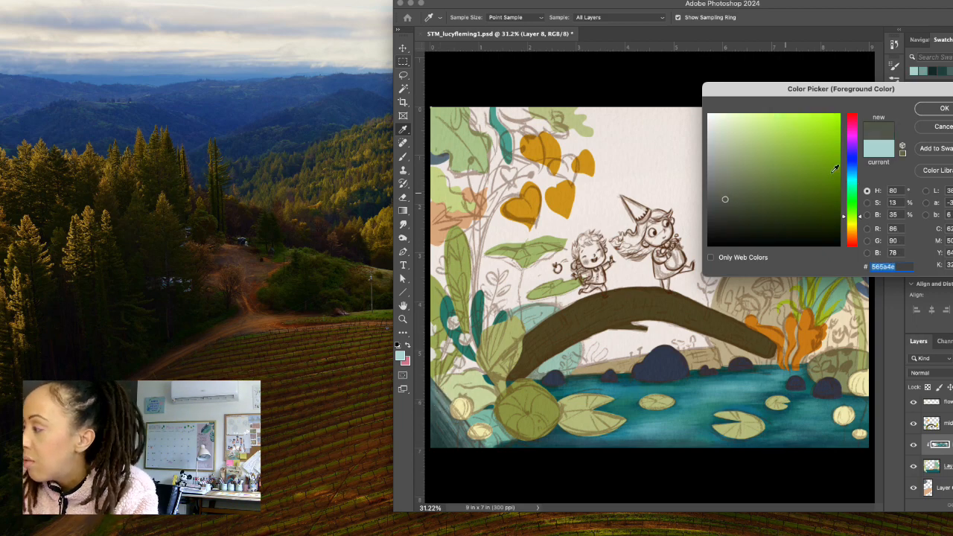
pyautogui.moveTo(733, 197); pyautogui.dragTo(740, 201)
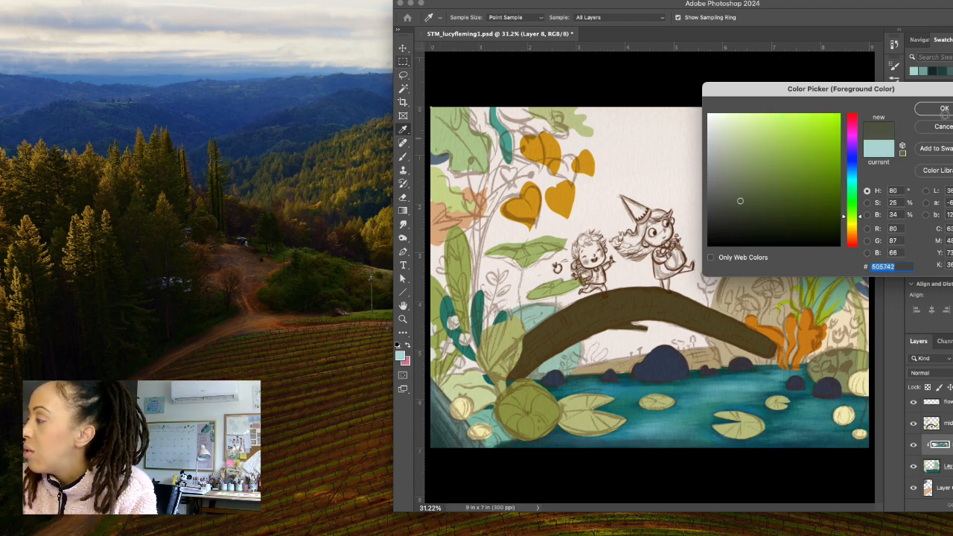
pyautogui.click(943, 108)
pyautogui.click(469, 17)
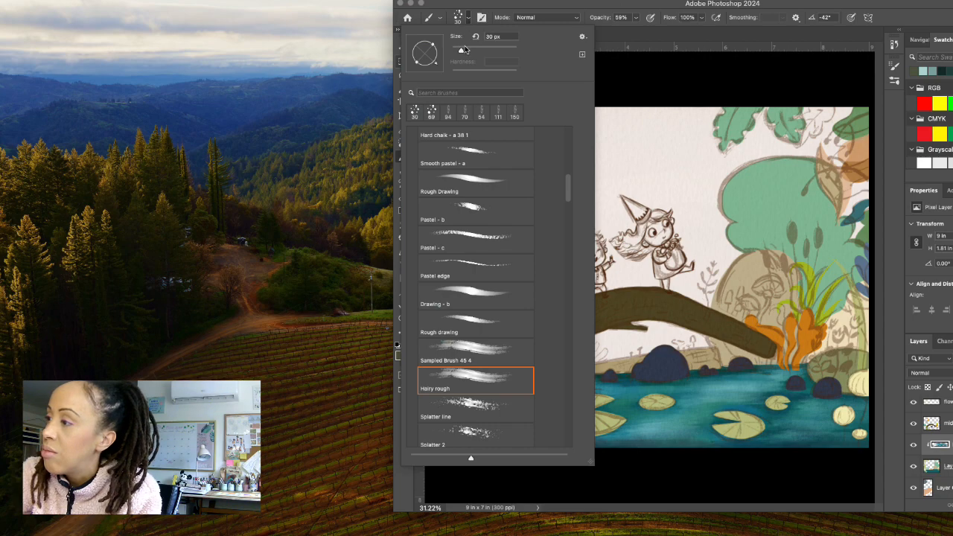
pyautogui.click(469, 25)
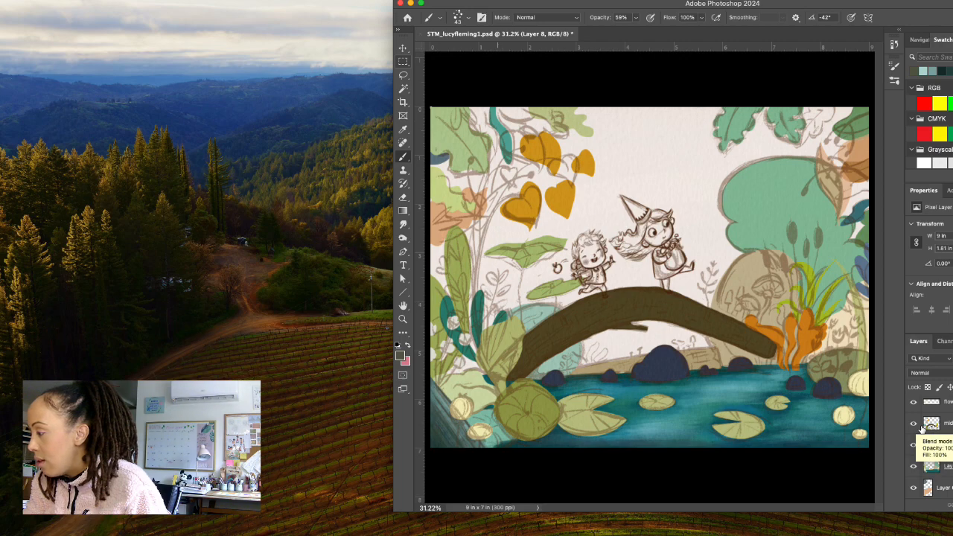
# Hide Layer 7, the flower layer and the layer holding the log bridge and lily pads.
pyautogui.scroll(1, 923, 429)
pyautogui.click(914, 464)
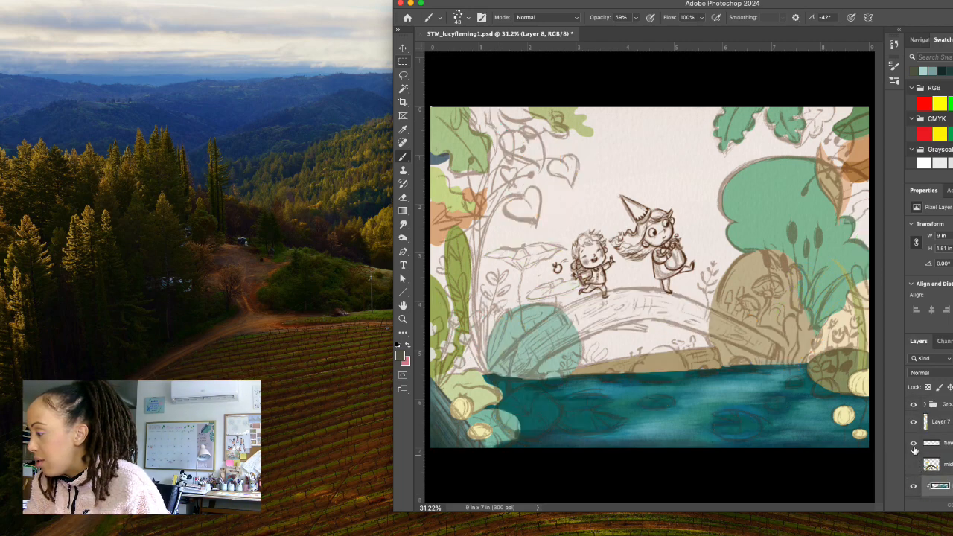
pyautogui.click(914, 443)
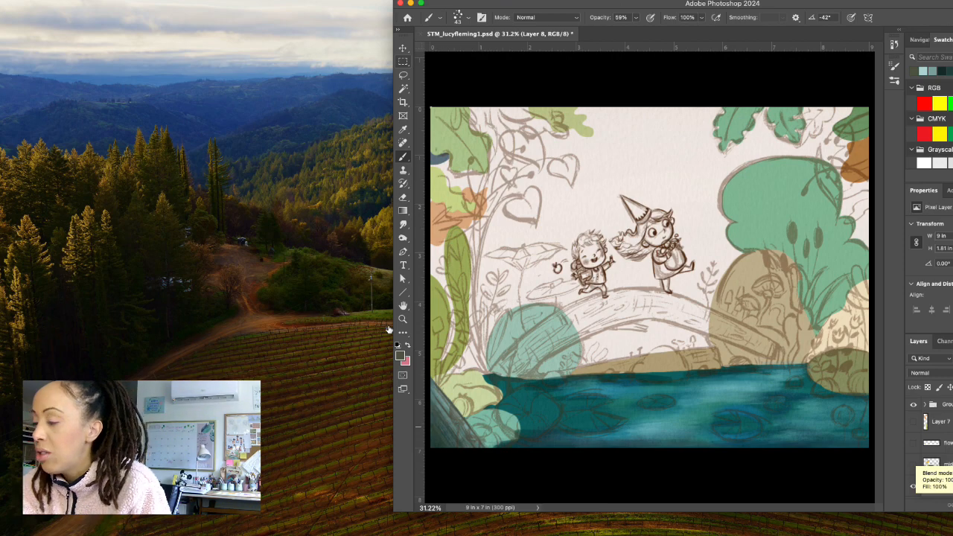
# Sample the big green bush, lighten the foreground to a7d0b6 and brush highlights onto the bush with a 100 px brush.
pyautogui.click(400, 355)
pyautogui.moveTo(811, 95); pyautogui.dragTo(773, 333)
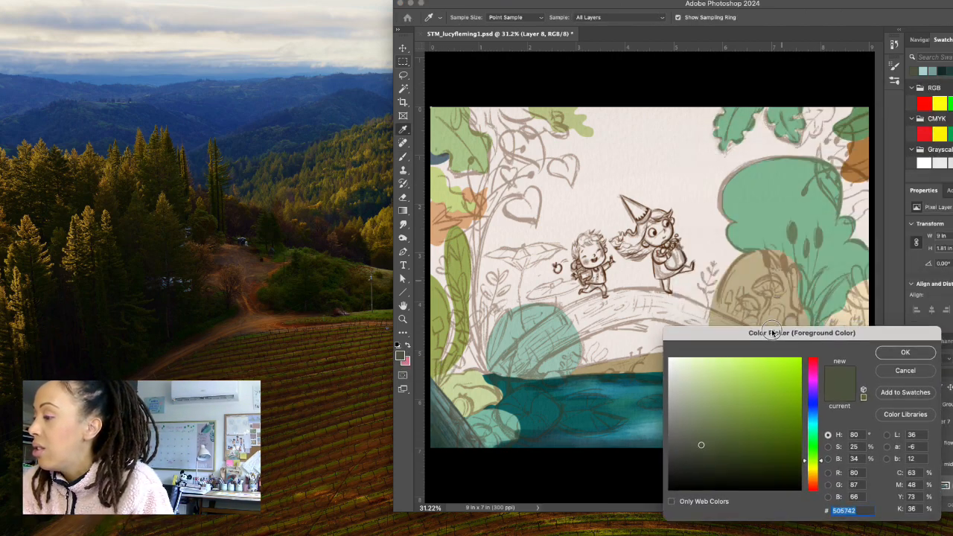
pyautogui.click(758, 208)
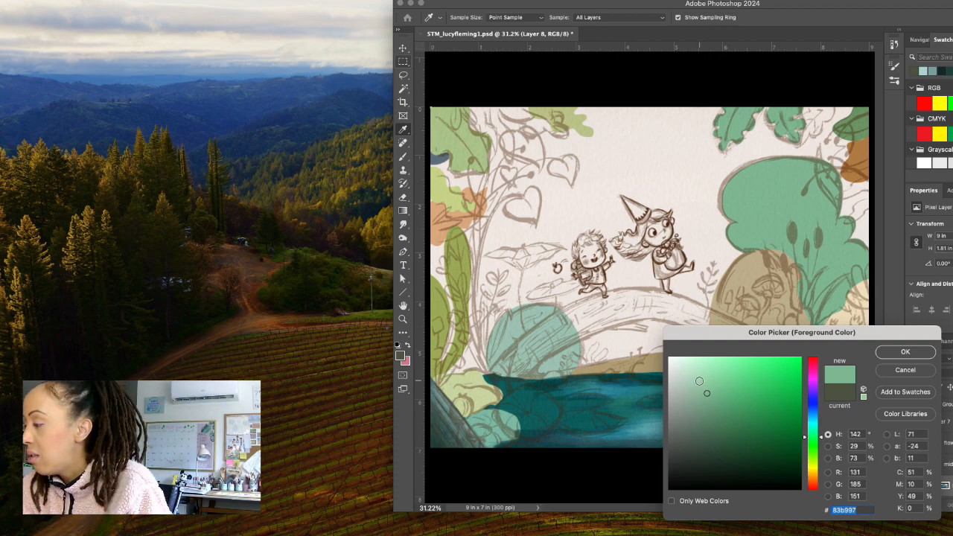
pyautogui.click(698, 381)
pyautogui.click(904, 353)
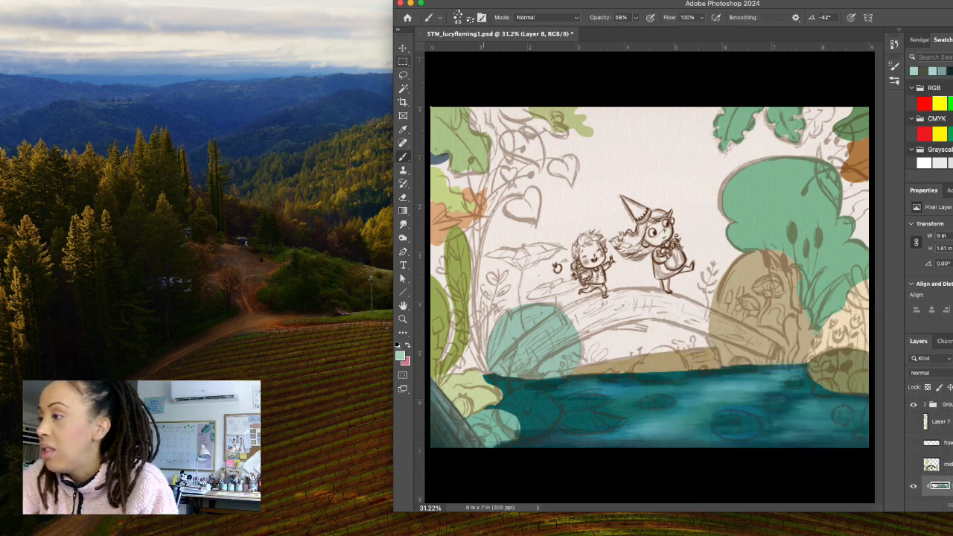
pyautogui.click(458, 17)
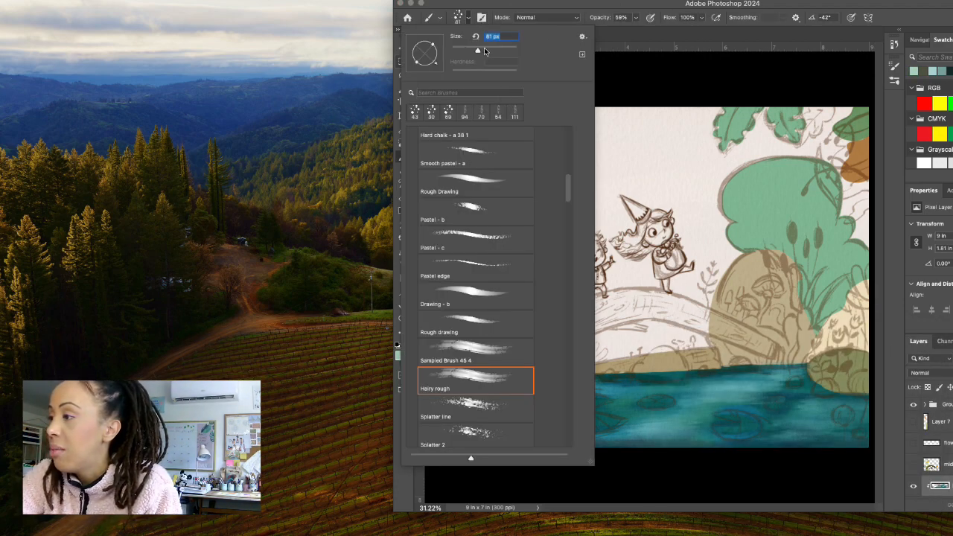
pyautogui.click(470, 17)
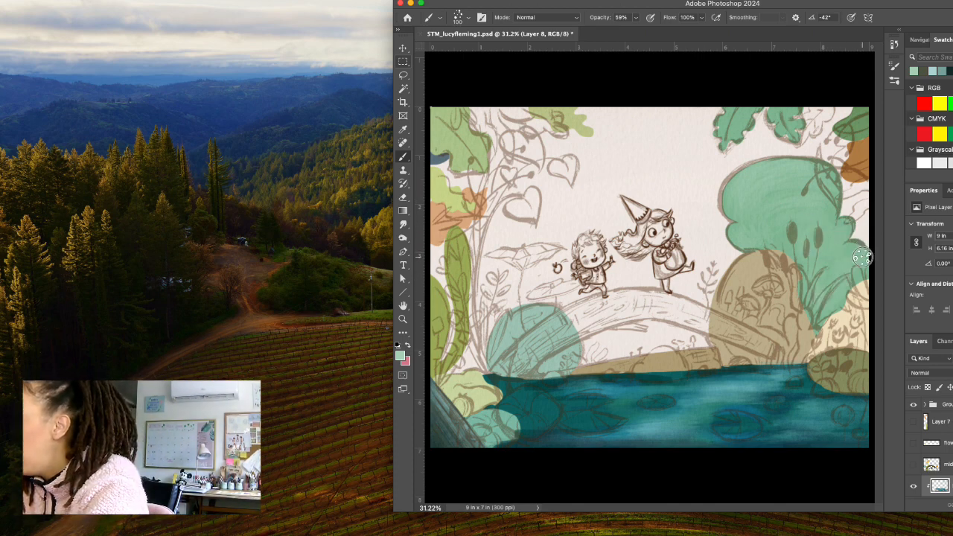
# Resample the bush's green, darken the foreground to 55946e and brush shading onto the bush.
pyautogui.click(401, 356)
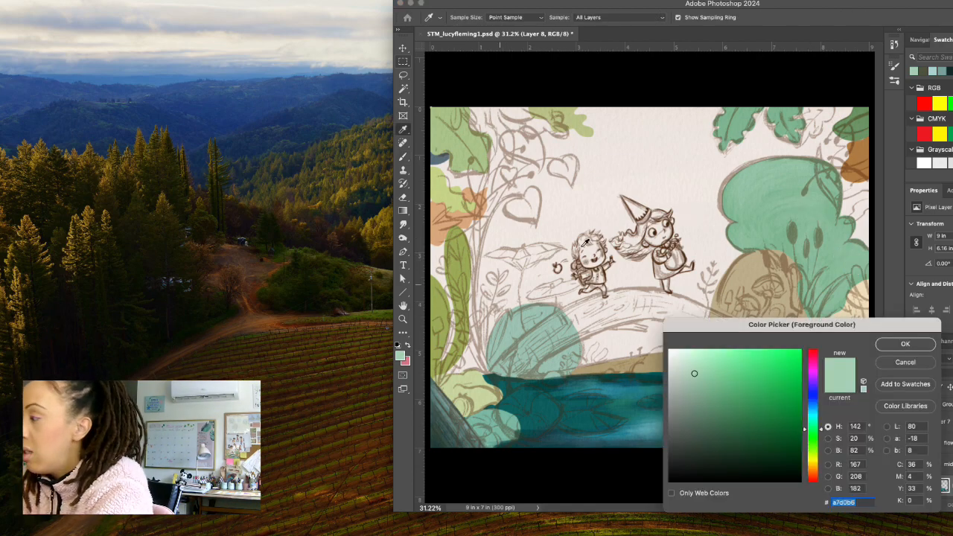
pyautogui.click(780, 197)
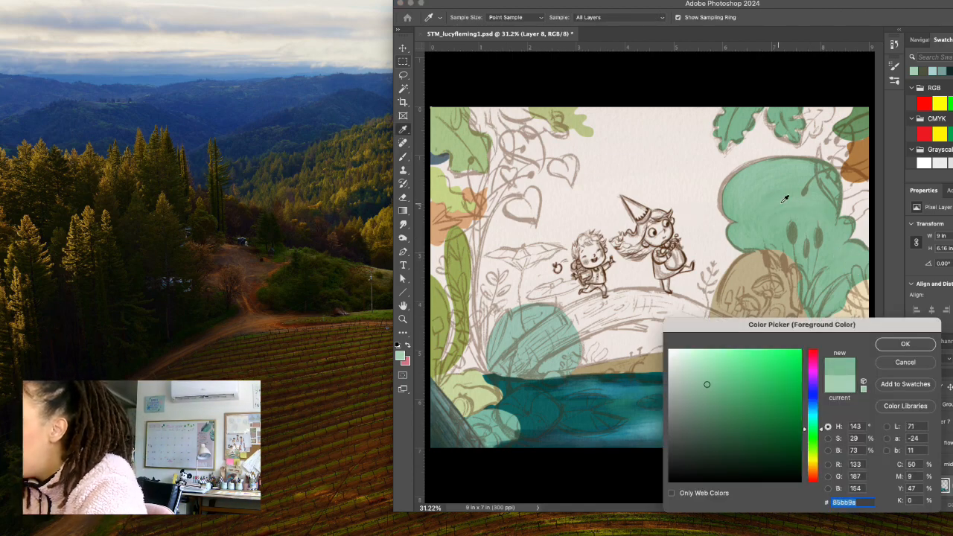
pyautogui.click(905, 343)
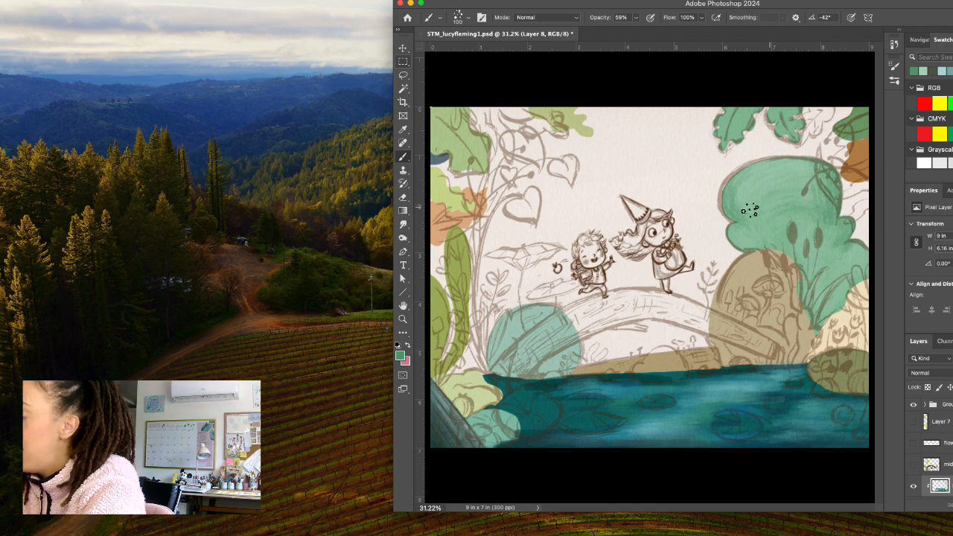
# Choose the Splatter line brush at 111 px, darken the foreground to 3a7350 and stipple shadow texture onto the bush's right side.
pyautogui.click(468, 19)
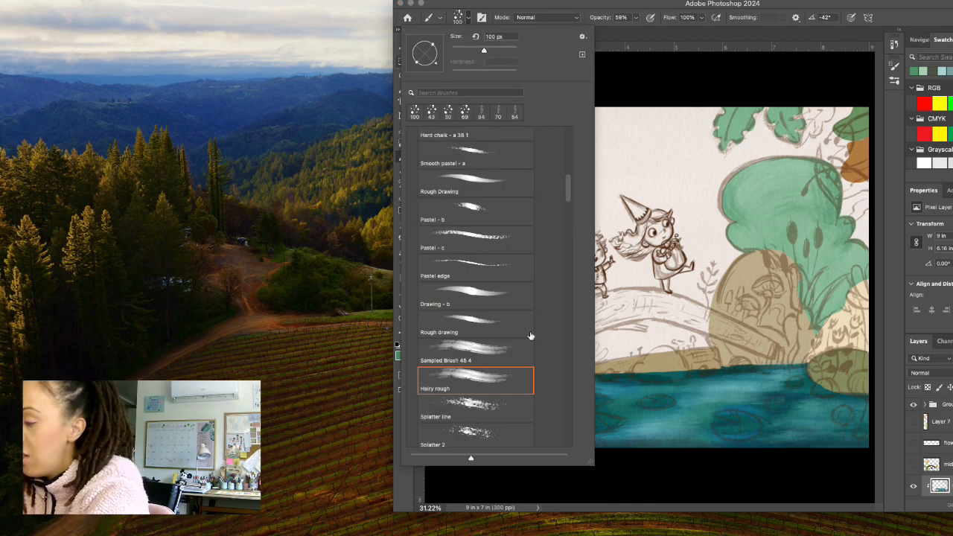
pyautogui.click(513, 351)
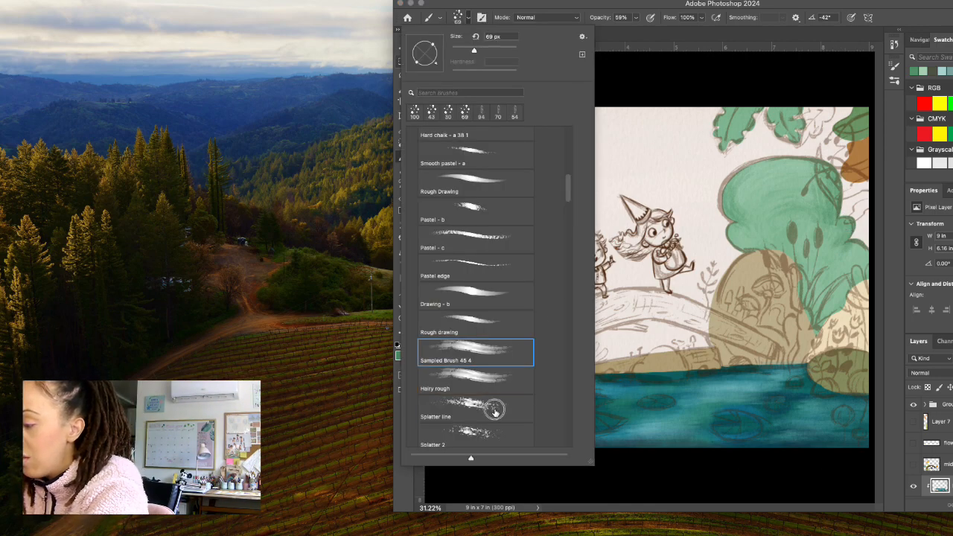
pyautogui.click(494, 408)
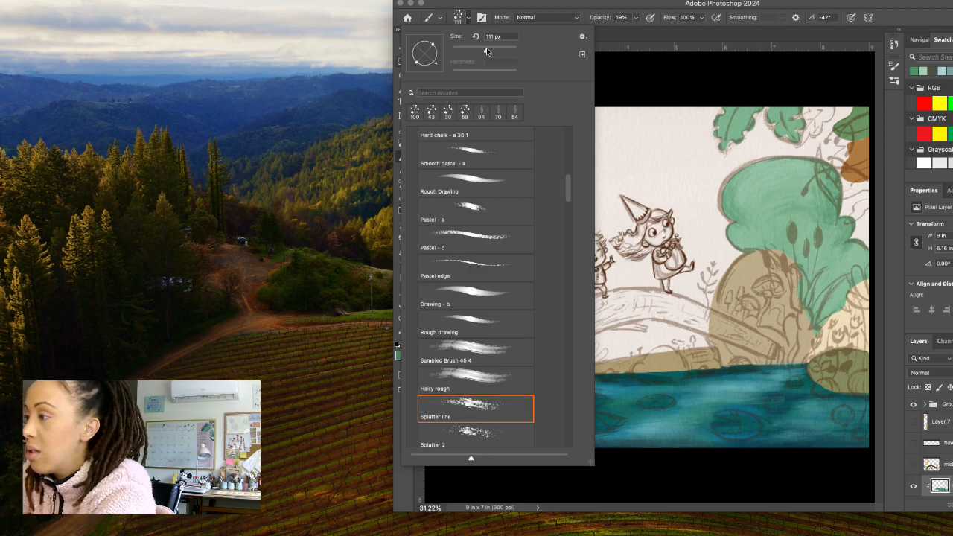
pyautogui.click(469, 20)
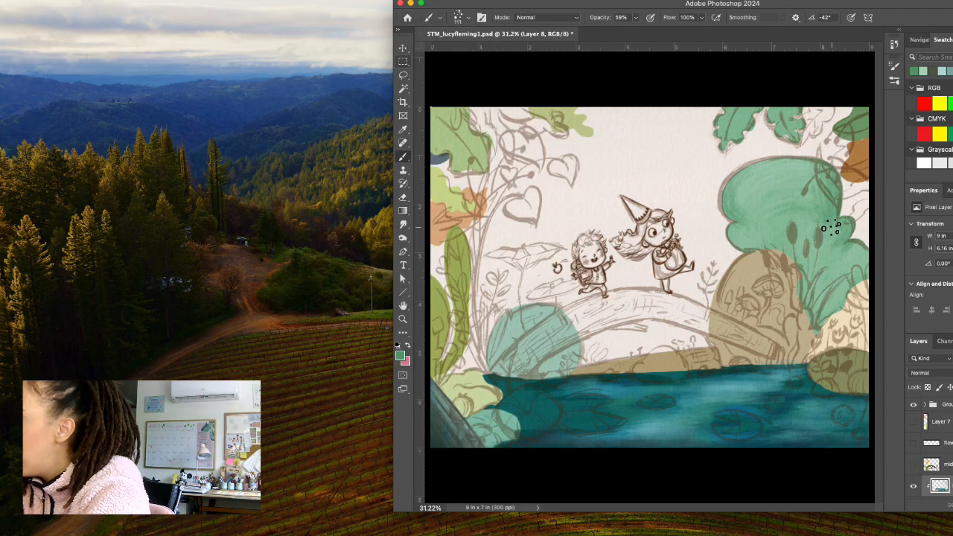
pyautogui.click(400, 357)
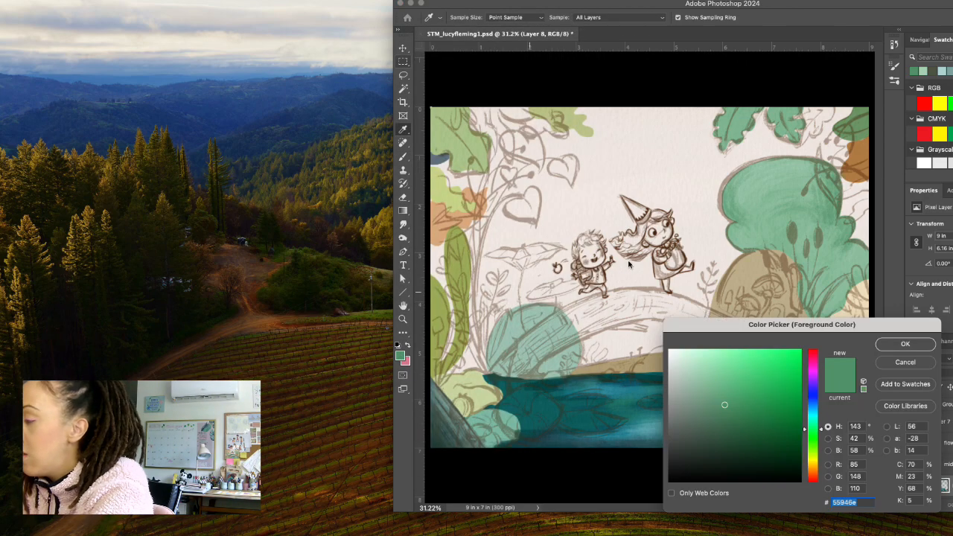
pyautogui.click(737, 423)
pyautogui.click(906, 344)
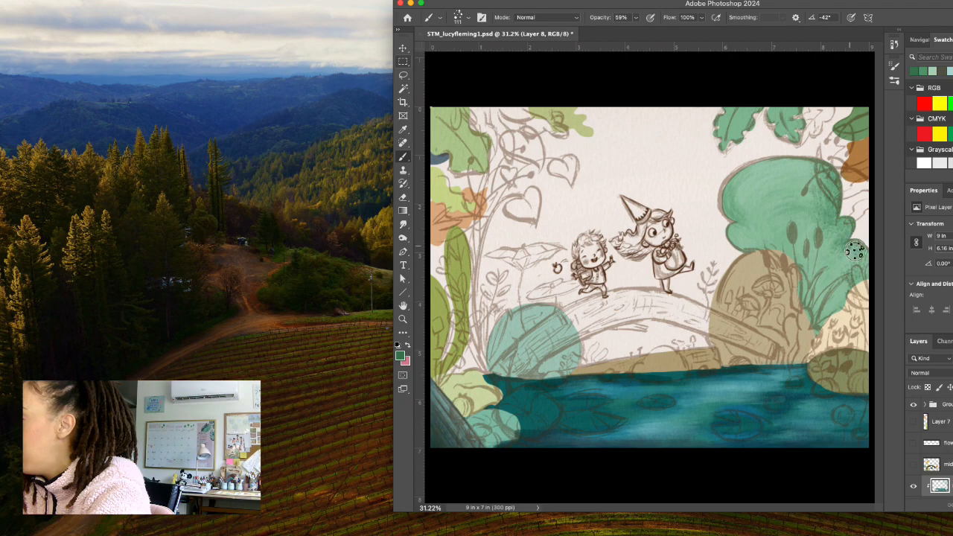
pyautogui.click(462, 18)
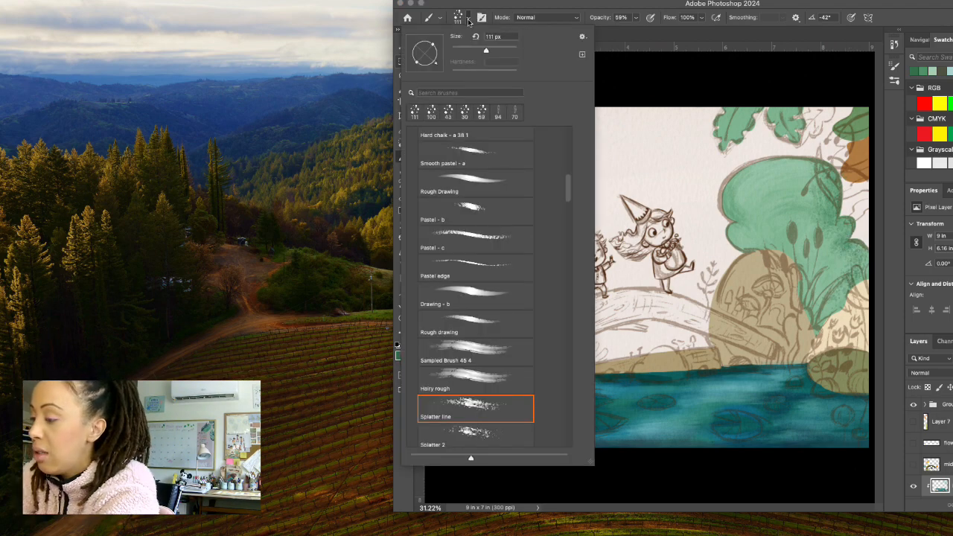
pyautogui.click(469, 20)
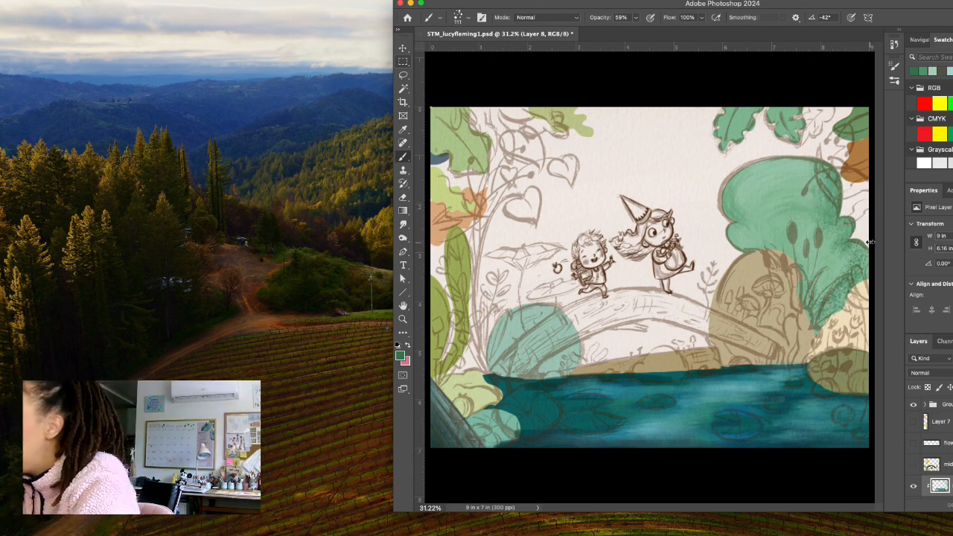
# Switch from the Splatter line brush to the sampled brush just above Hairy rough and shade the bush's right edge.
pyautogui.click(461, 17)
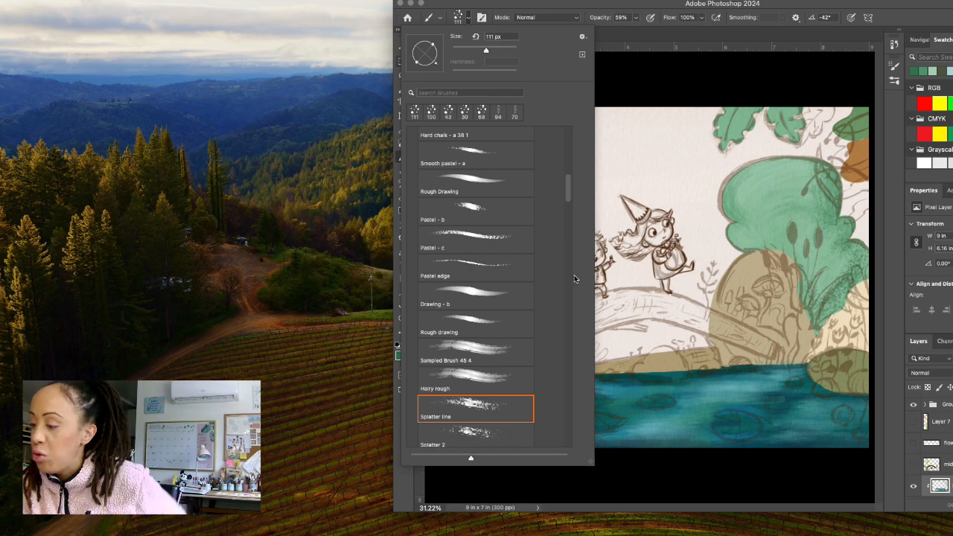
pyautogui.click(643, 272)
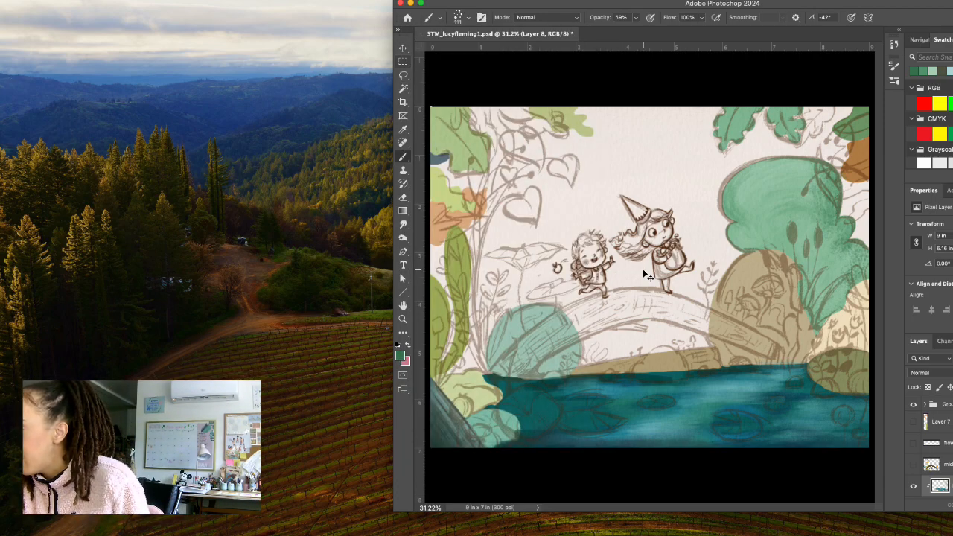
pyautogui.click(470, 18)
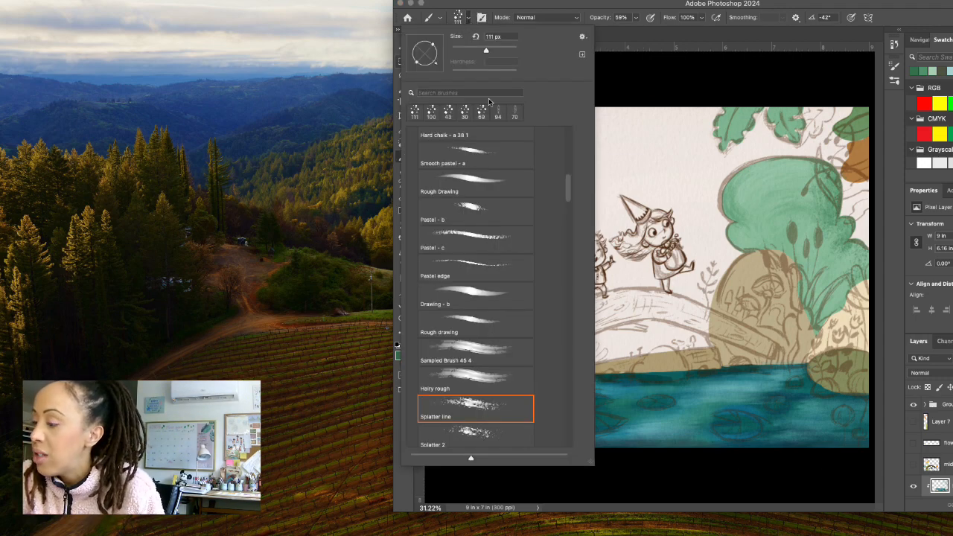
pyautogui.click(512, 360)
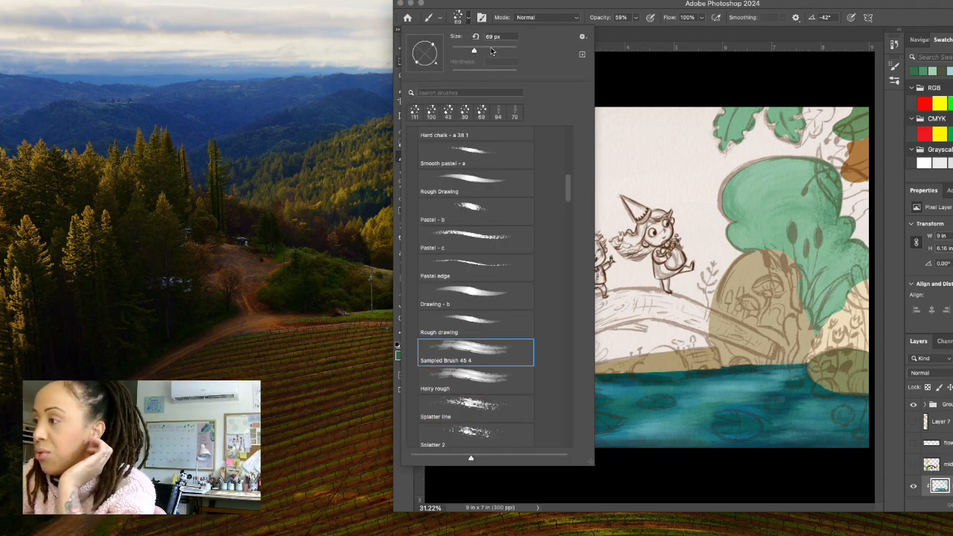
pyautogui.click(469, 20)
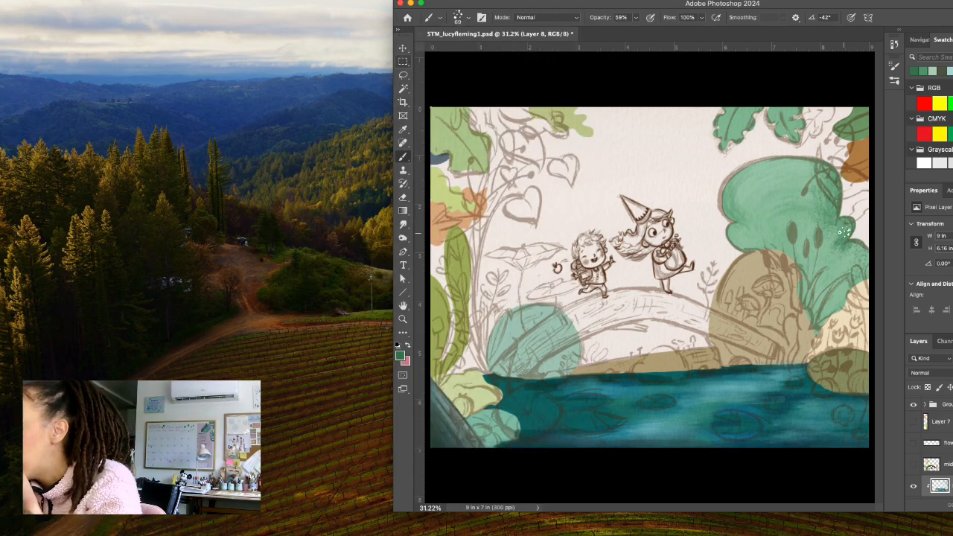
pyautogui.moveTo(856, 247)
pyautogui.mouseDown()
pyautogui.moveTo(859, 273)
pyautogui.moveTo(850, 276)
pyautogui.moveTo(861, 263)
pyautogui.mouseUp()
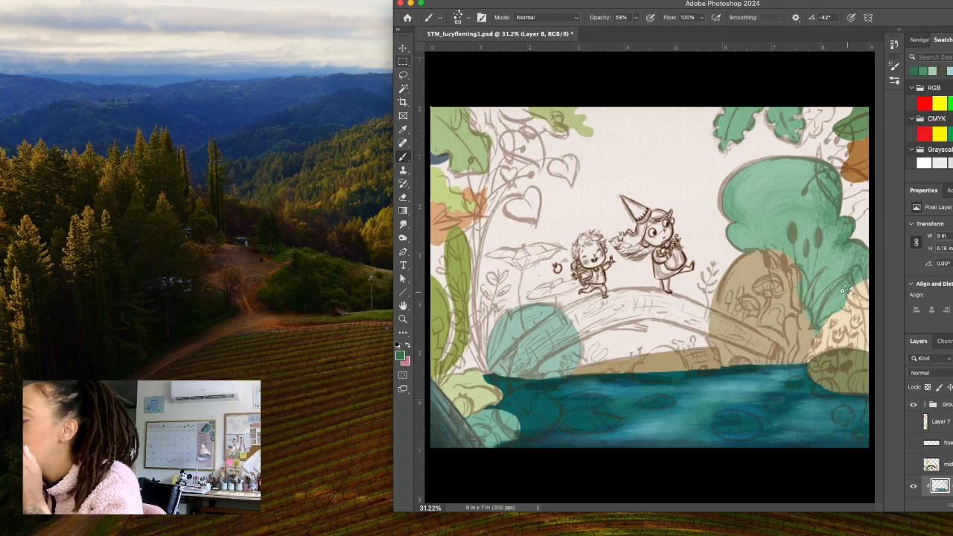
# Set the foreground to a pale green for highlights on the bush.
pyautogui.click(400, 356)
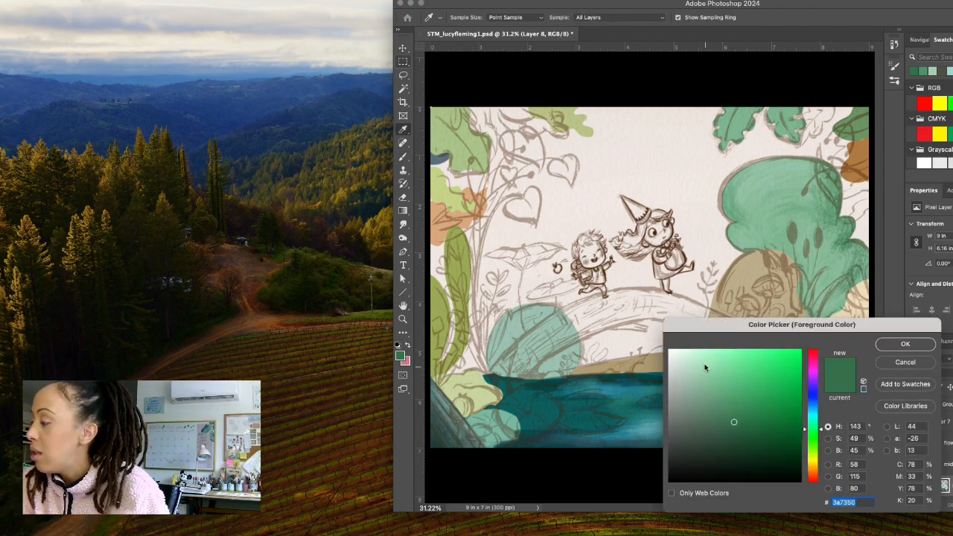
pyautogui.moveTo(705, 363)
pyautogui.mouseDown()
pyautogui.moveTo(687, 355)
pyautogui.moveTo(700, 365)
pyautogui.mouseUp()
pyautogui.click(904, 346)
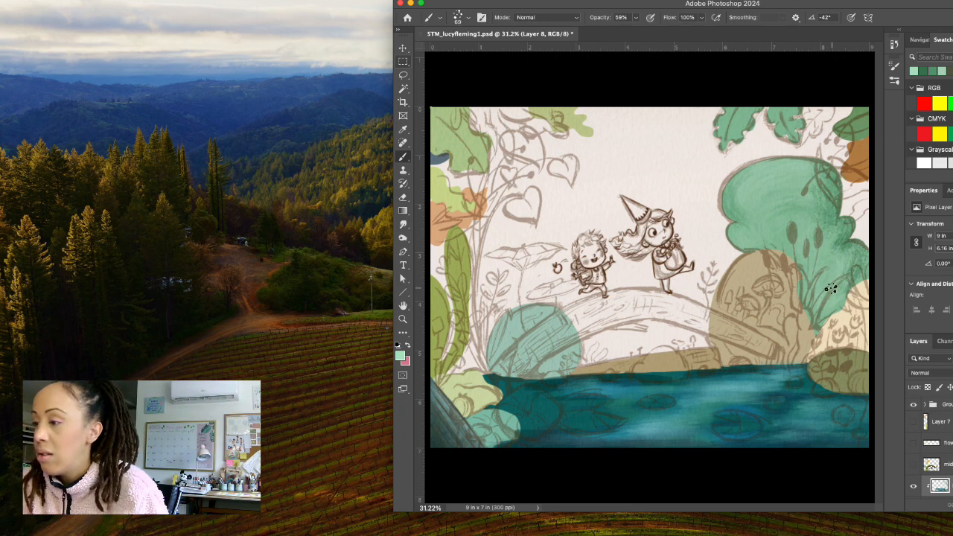
# Brush pale green highlights down the middle of the big green bush.
pyautogui.moveTo(821, 245)
pyautogui.mouseDown()
pyautogui.moveTo(843, 265)
pyautogui.moveTo(817, 298)
pyautogui.mouseUp()
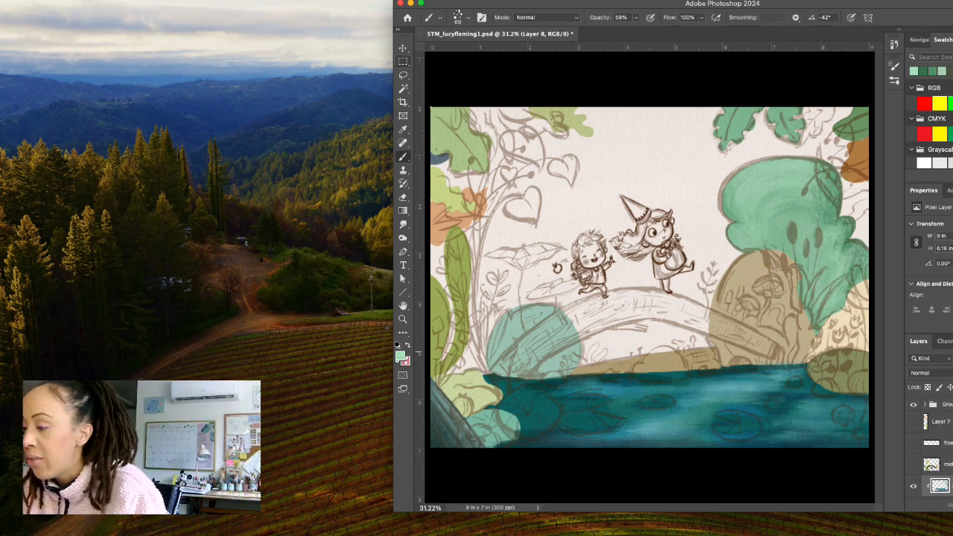
# Sample the tan of the large boulder and lighten the foreground to pale beige ddd0b0.
pyautogui.click(401, 357)
pyautogui.click(767, 264)
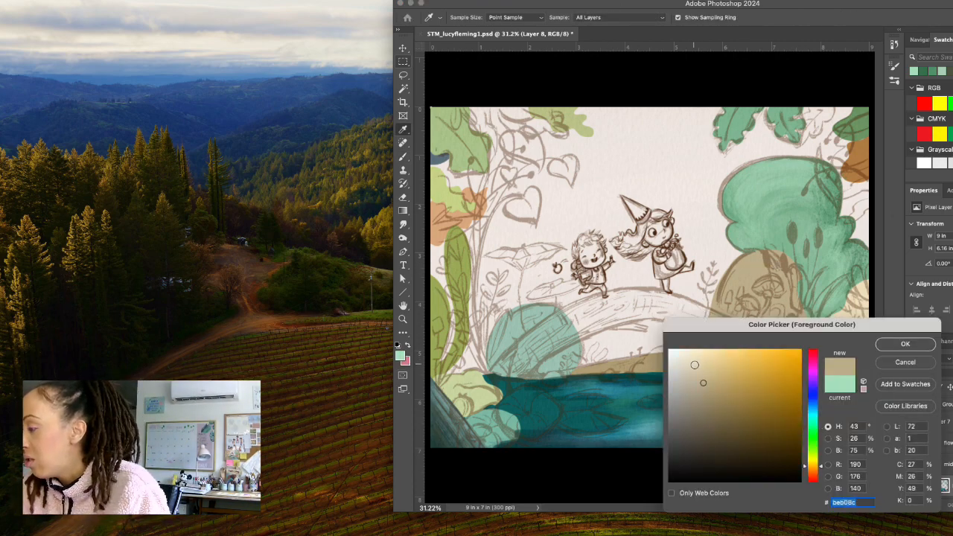
pyautogui.press('Return')
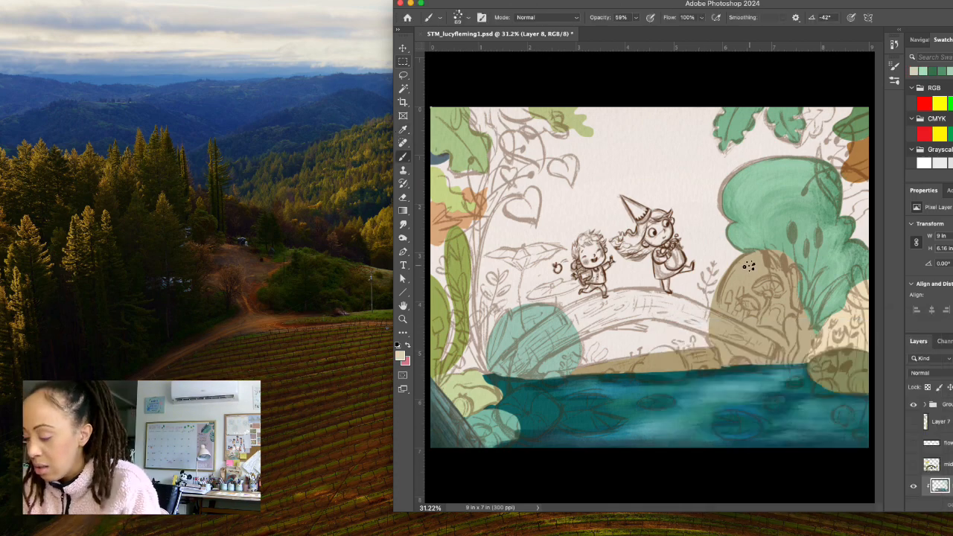
# Switch from the sampled brush to the Pastel - c brush at 76 px for working on the boulder.
pyautogui.click(468, 18)
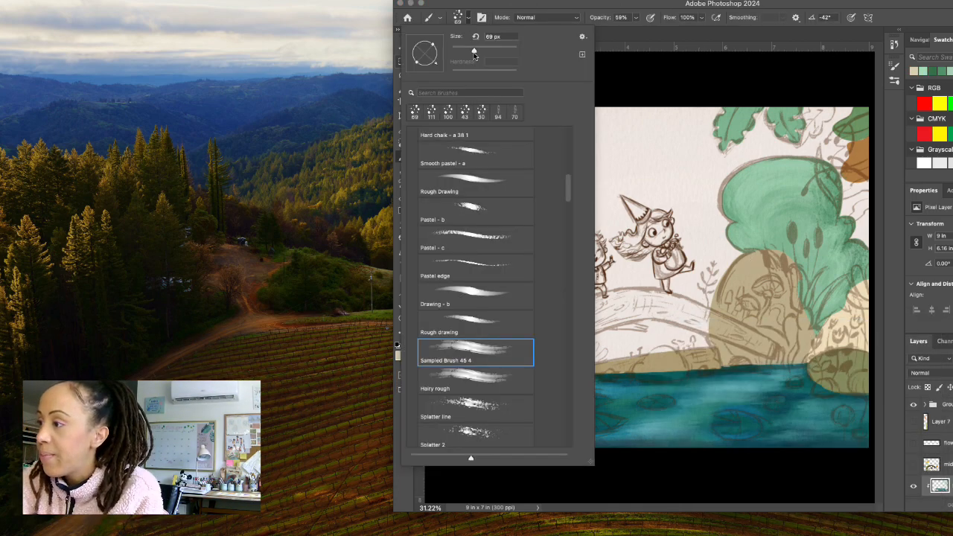
pyautogui.moveTo(473, 52); pyautogui.dragTo(477, 51)
pyautogui.click(472, 23)
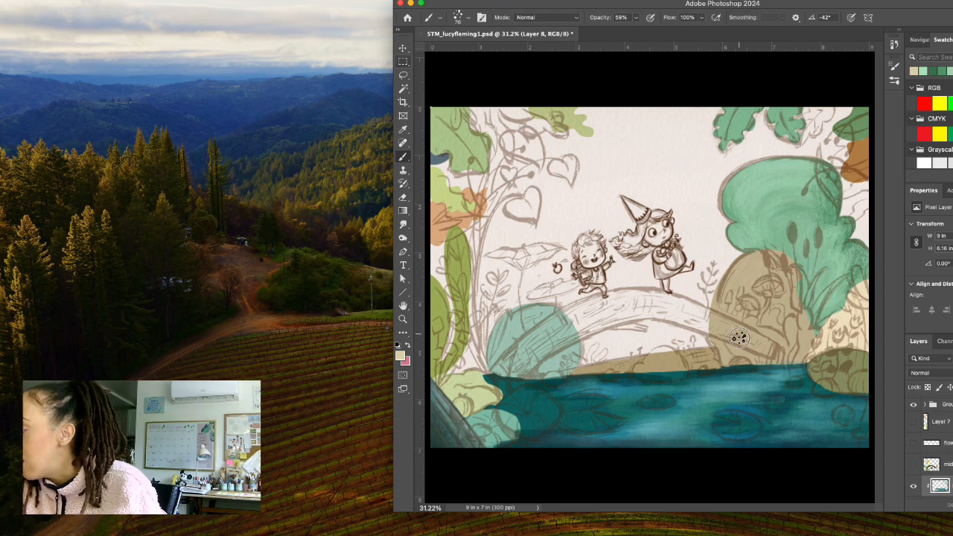
pyautogui.click(459, 16)
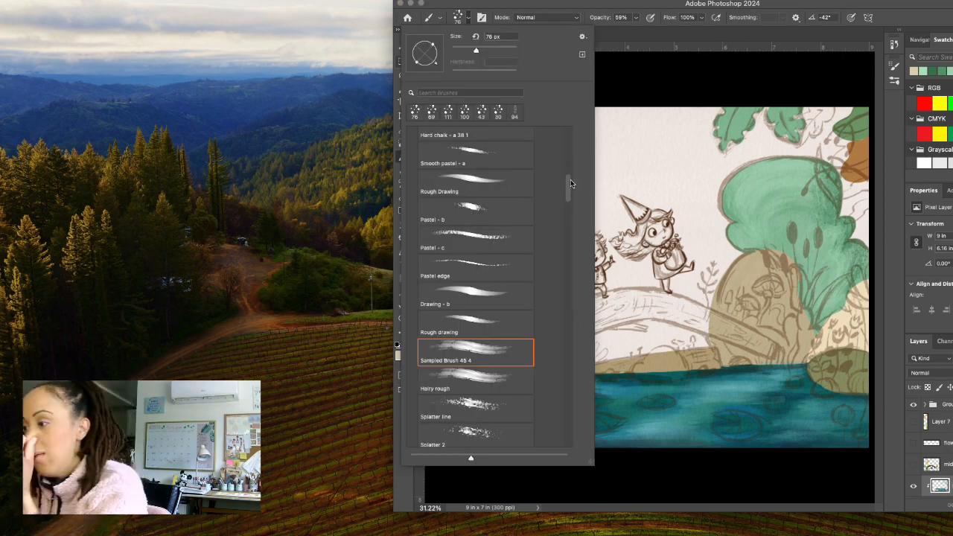
pyautogui.click(515, 240)
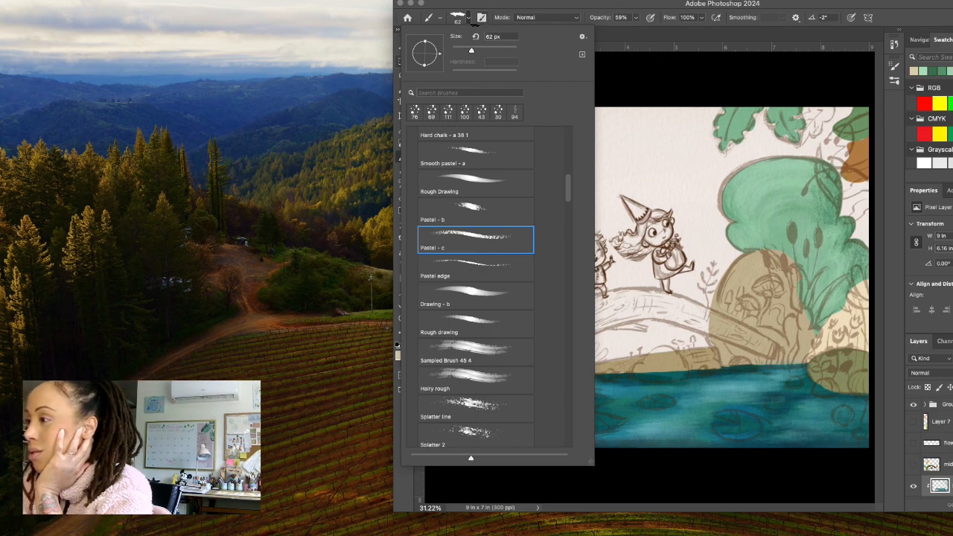
pyautogui.moveTo(473, 49); pyautogui.dragTo(476, 49)
pyautogui.click(648, 67)
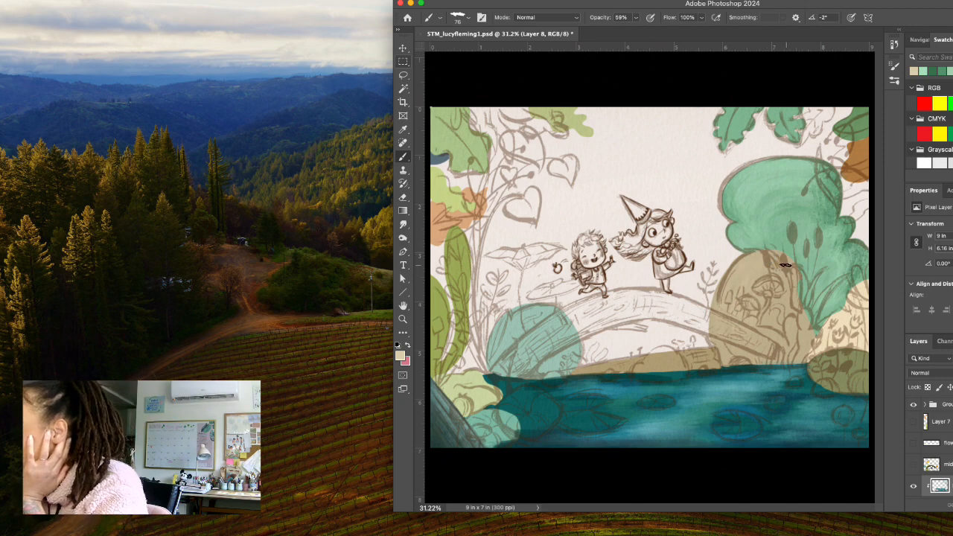
# Lighten the foreground to ebe0c3 and raise the brush opacity to 84% for the boulder's highlights.
pyautogui.click(401, 357)
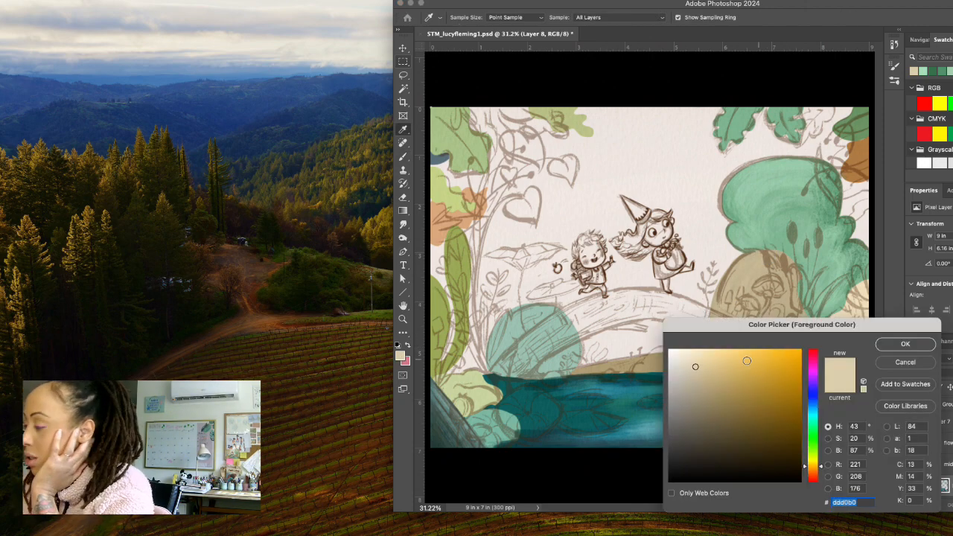
pyautogui.click(904, 344)
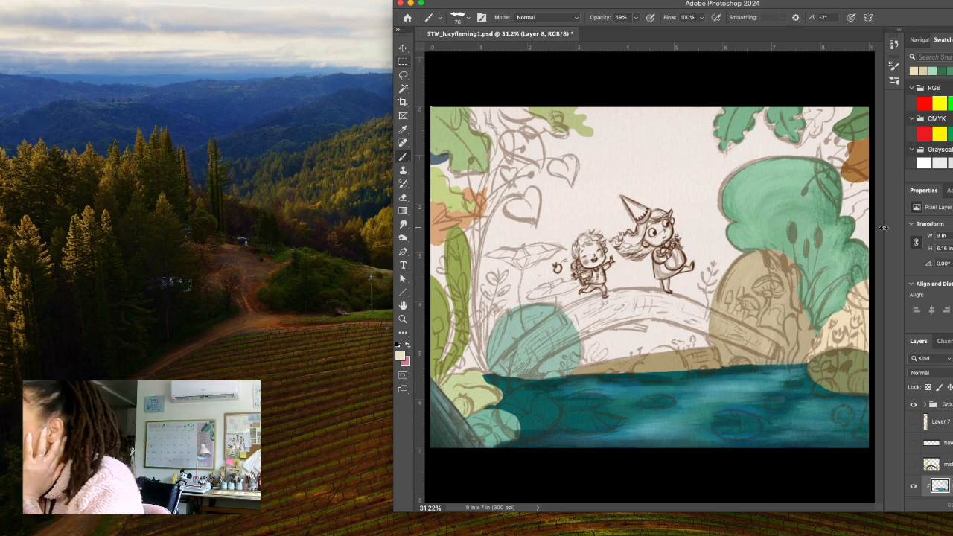
pyautogui.click(635, 17)
pyautogui.moveTo(637, 30); pyautogui.dragTo(644, 30)
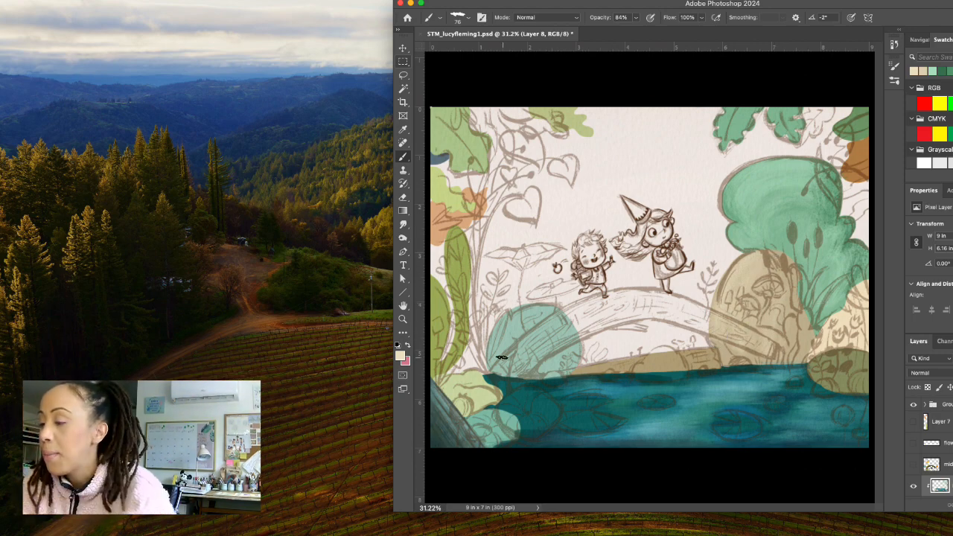
# Set the foreground to dark tan 978046 for the boulder's shadows and enlarge the Pastel - c brush to 87 px.
pyautogui.click(400, 356)
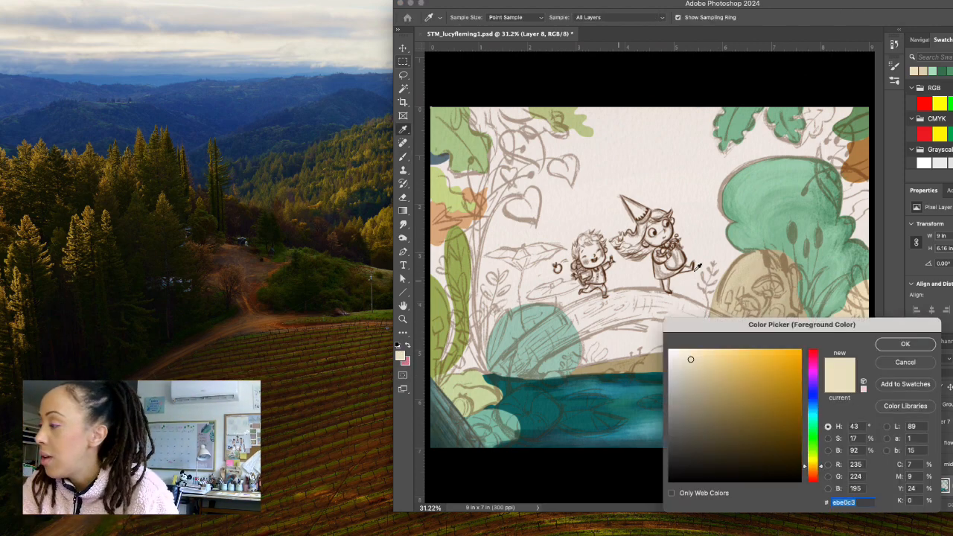
pyautogui.click(792, 312)
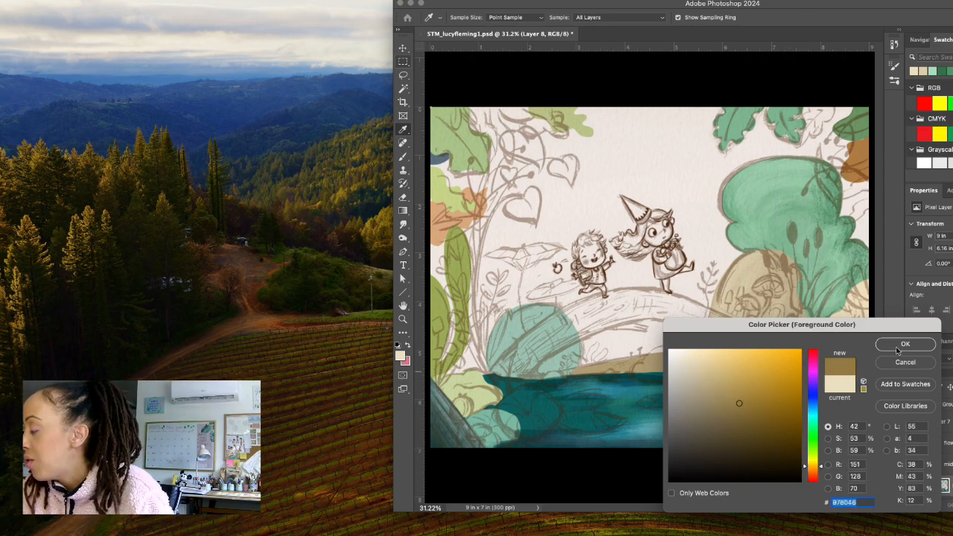
pyautogui.click(903, 345)
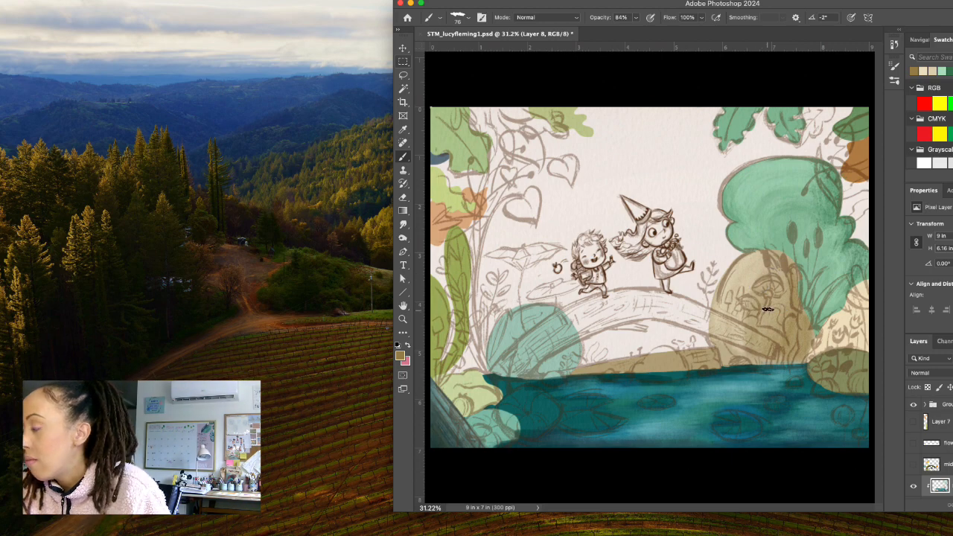
pyautogui.click(469, 18)
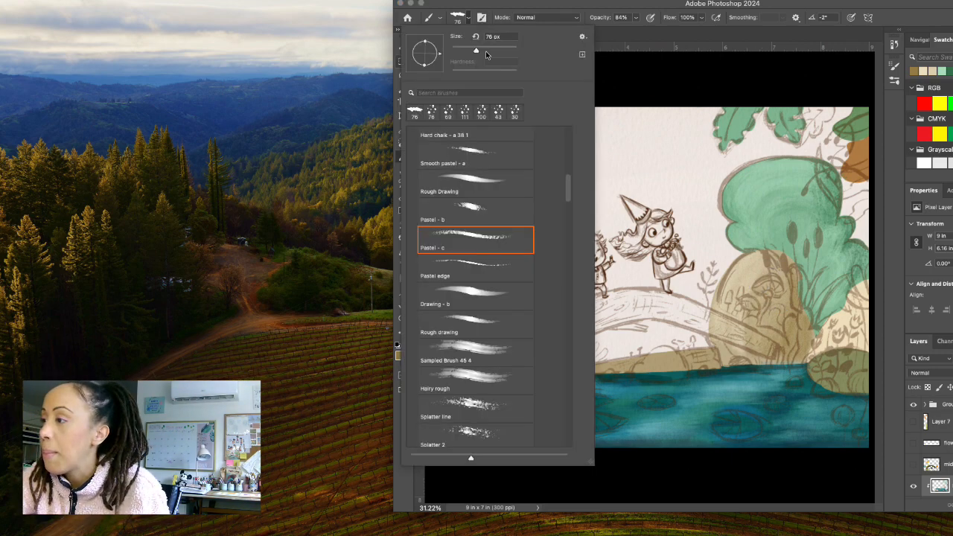
pyautogui.moveTo(478, 52); pyautogui.dragTo(481, 52)
pyautogui.click(766, 175)
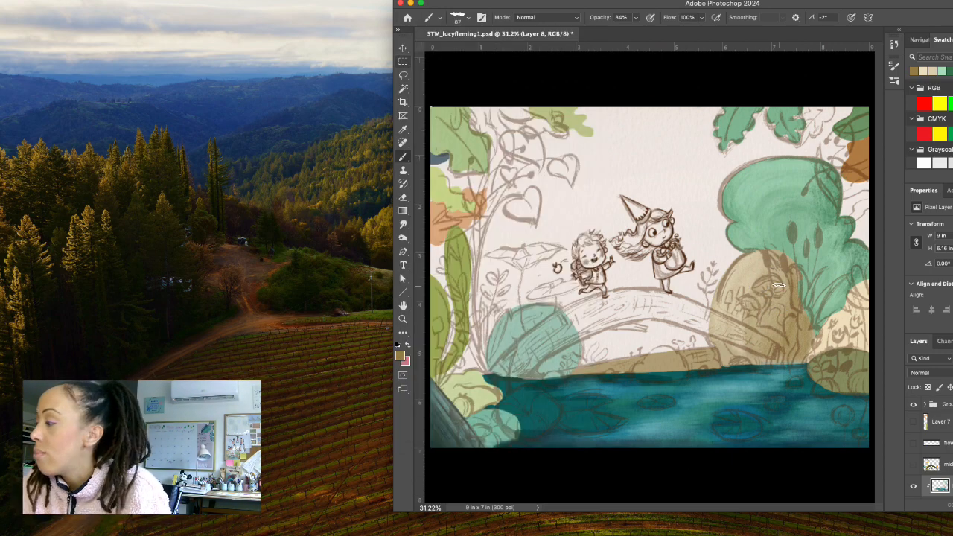
# Brush dark tan texture strokes down the large boulder, from its upper edge to its base.
pyautogui.moveTo(767, 262)
pyautogui.mouseDown()
pyautogui.moveTo(741, 317)
pyautogui.moveTo(749, 353)
pyautogui.moveTo(773, 263)
pyautogui.moveTo(757, 262)
pyautogui.moveTo(735, 334)
pyautogui.moveTo(745, 359)
pyautogui.mouseUp()
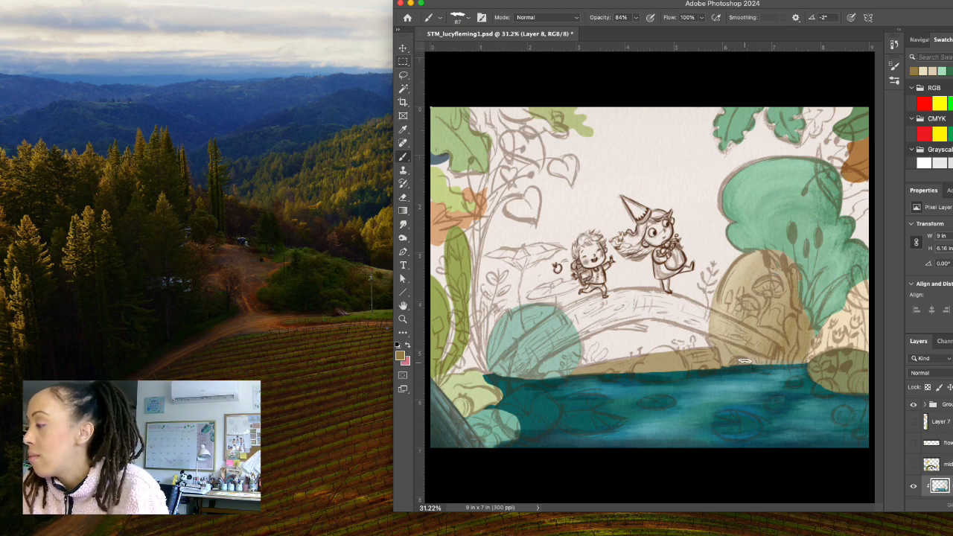
pyautogui.moveTo(746, 267)
pyautogui.mouseDown()
pyautogui.moveTo(731, 333)
pyautogui.moveTo(743, 352)
pyautogui.moveTo(749, 268)
pyautogui.moveTo(730, 302)
pyautogui.moveTo(728, 358)
pyautogui.moveTo(726, 335)
pyautogui.mouseUp()
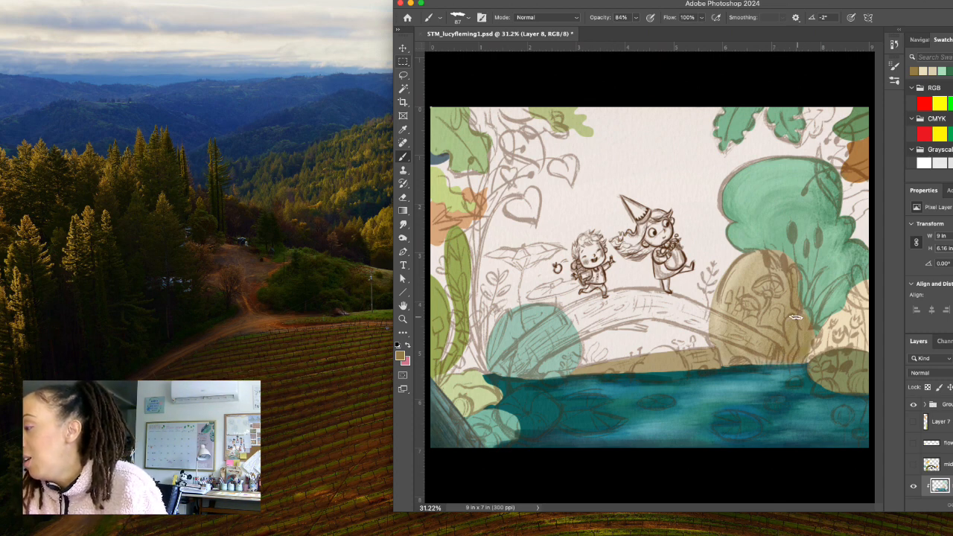
pyautogui.moveTo(796, 266)
pyautogui.mouseDown()
pyautogui.moveTo(764, 346)
pyautogui.moveTo(746, 314)
pyautogui.mouseUp()
pyautogui.moveTo(776, 258); pyautogui.dragTo(739, 334)
pyautogui.moveTo(769, 291); pyautogui.dragTo(754, 358)
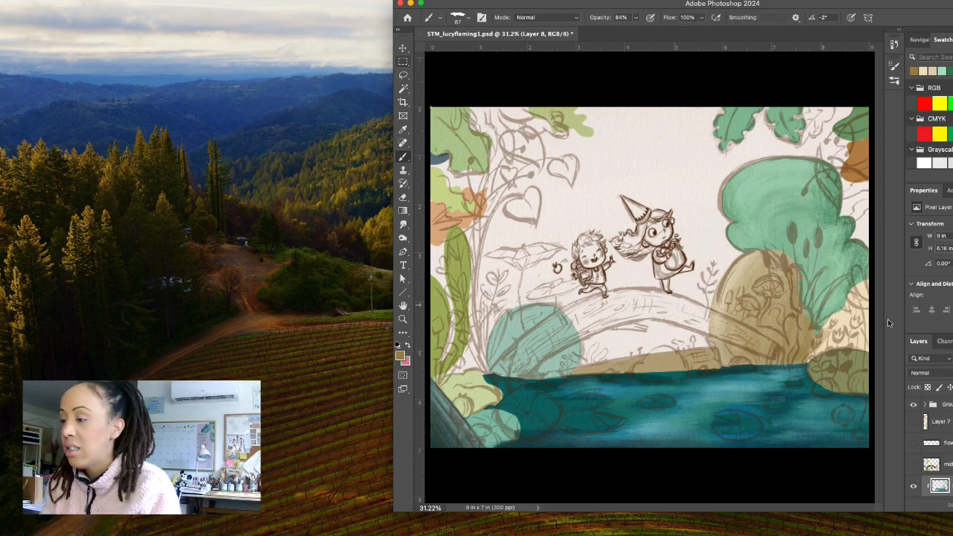
# Sample the cream mound beside the boulder and darken the foreground to a mid tan for its shading.
pyautogui.click(403, 356)
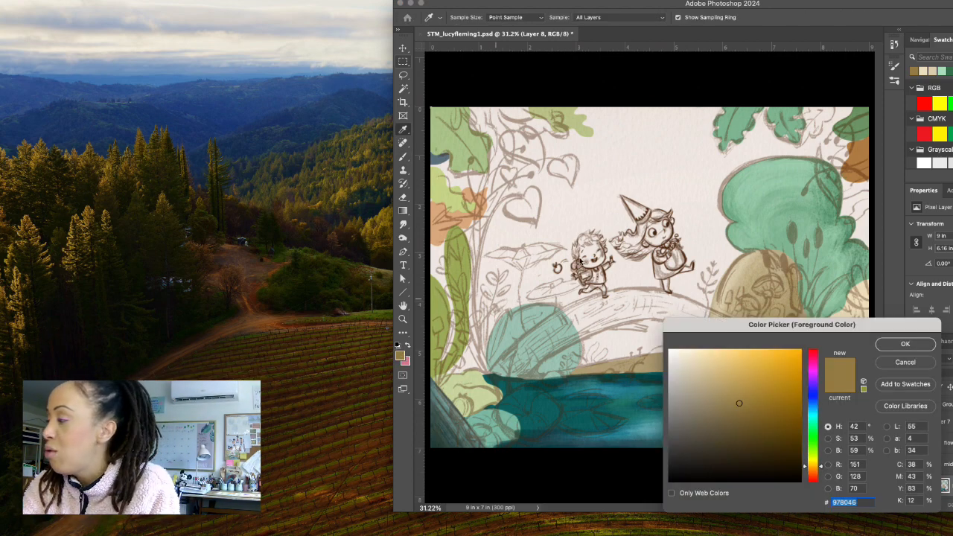
pyautogui.click(849, 314)
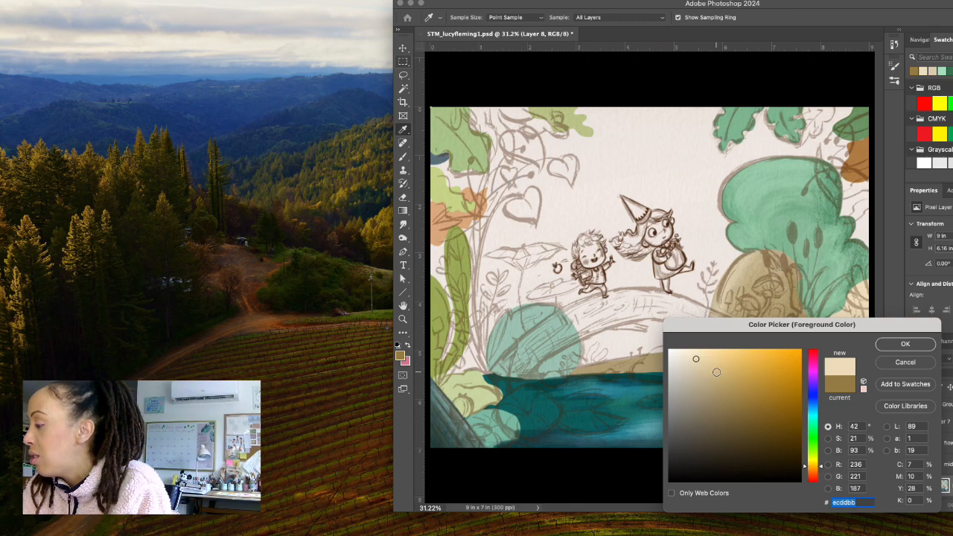
pyautogui.click(715, 374)
pyautogui.click(900, 345)
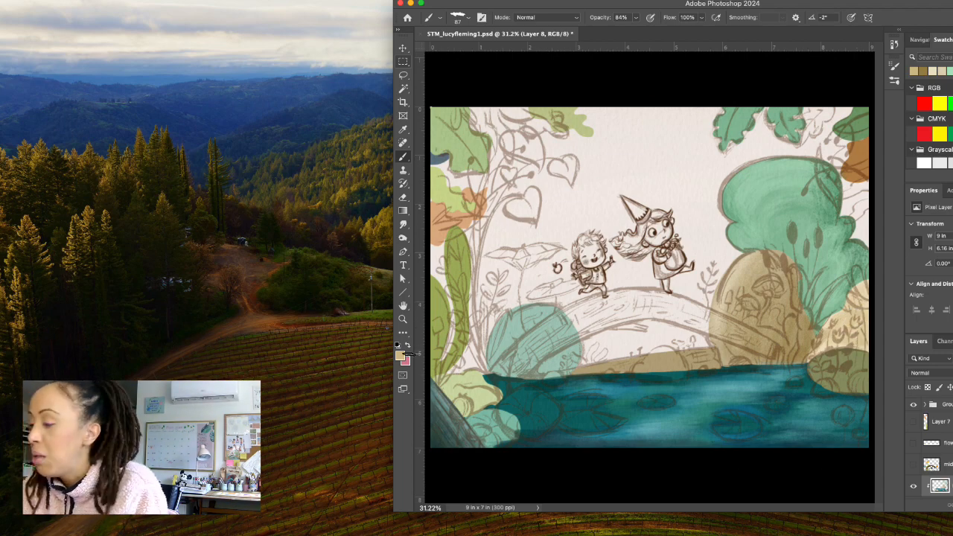
# Set the foreground to pale cream f7ebd1 for highlights on the cream mound.
pyautogui.click(400, 356)
pyautogui.click(688, 353)
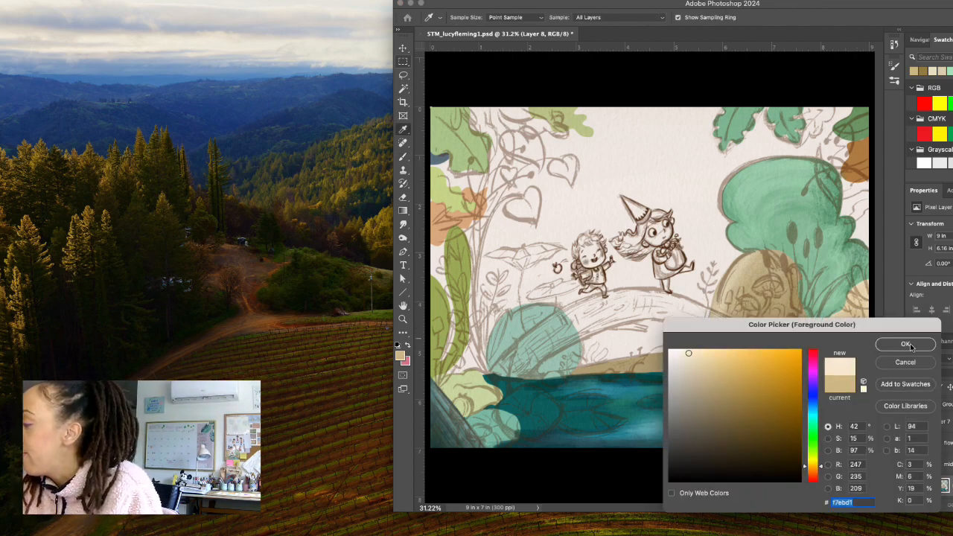
pyautogui.click(906, 344)
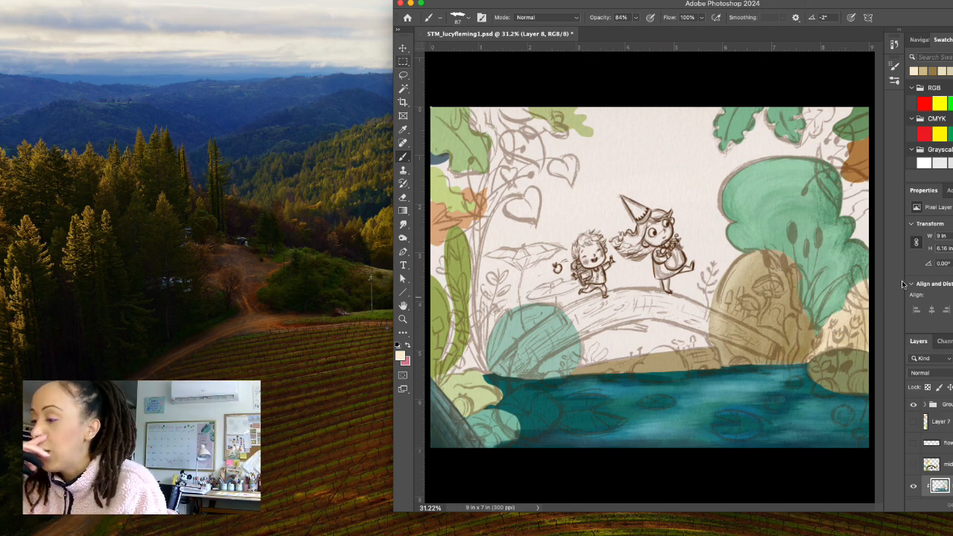
# Set the foreground to dark olive 595f35 from the olive rock at the water's edge and shade the rock's right side.
pyautogui.click(397, 355)
pyautogui.moveTo(857, 330); pyautogui.dragTo(692, 341)
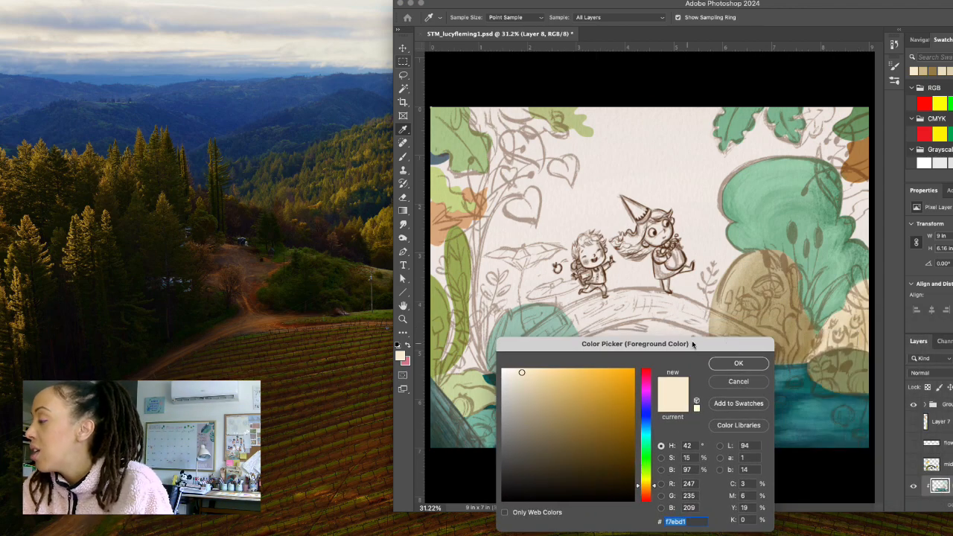
pyautogui.click(845, 375)
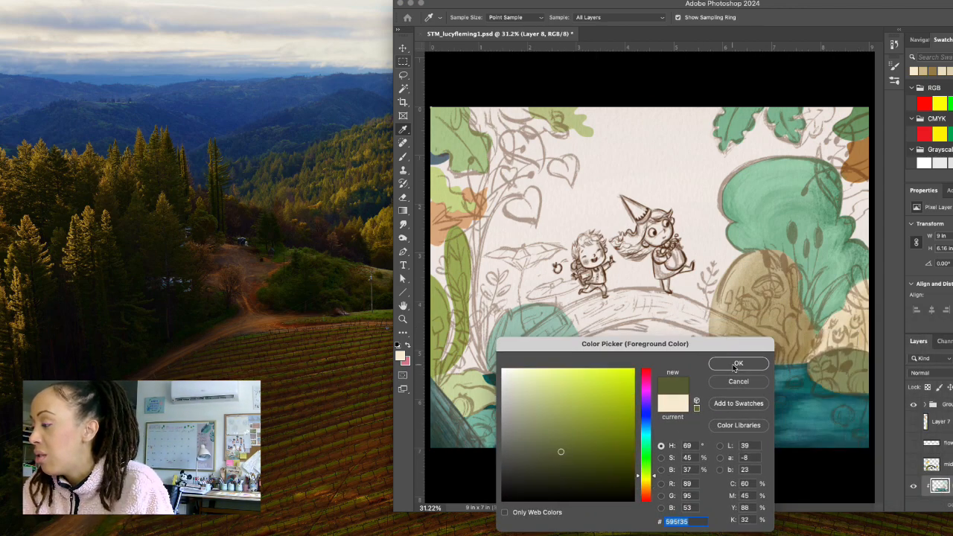
pyautogui.click(736, 366)
pyautogui.moveTo(860, 355)
pyautogui.mouseDown()
pyautogui.moveTo(820, 361)
pyautogui.moveTo(836, 379)
pyautogui.moveTo(828, 356)
pyautogui.moveTo(813, 364)
pyautogui.moveTo(837, 390)
pyautogui.moveTo(823, 360)
pyautogui.moveTo(813, 376)
pyautogui.moveTo(855, 385)
pyautogui.moveTo(835, 357)
pyautogui.moveTo(823, 371)
pyautogui.moveTo(846, 365)
pyautogui.moveTo(832, 374)
pyautogui.moveTo(848, 354)
pyautogui.moveTo(838, 392)
pyautogui.moveTo(840, 358)
pyautogui.moveTo(853, 361)
pyautogui.moveTo(845, 391)
pyautogui.moveTo(862, 353)
pyautogui.moveTo(859, 387)
pyautogui.mouseUp()
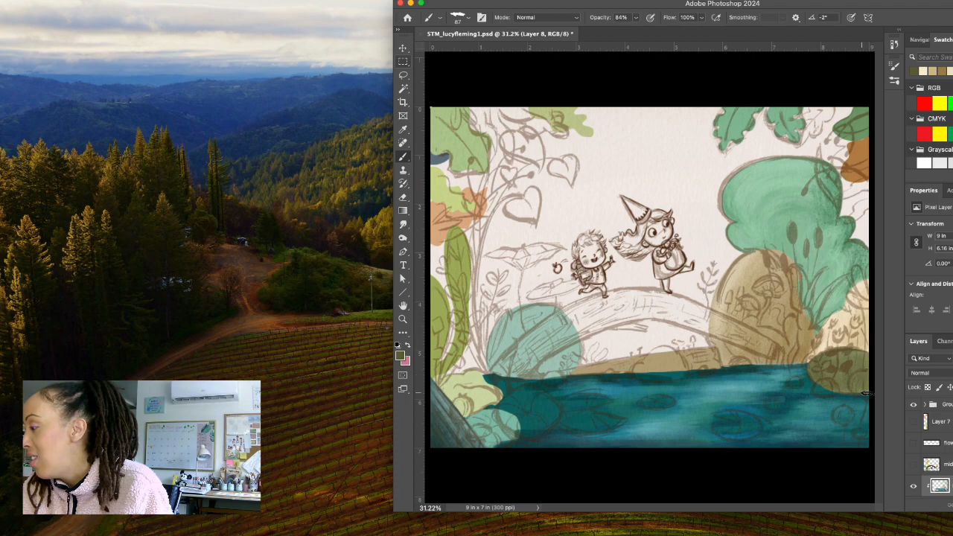
# Set the foreground to a light yellow-green and brush highlights onto the upper part of the olive rock.
pyautogui.click(400, 356)
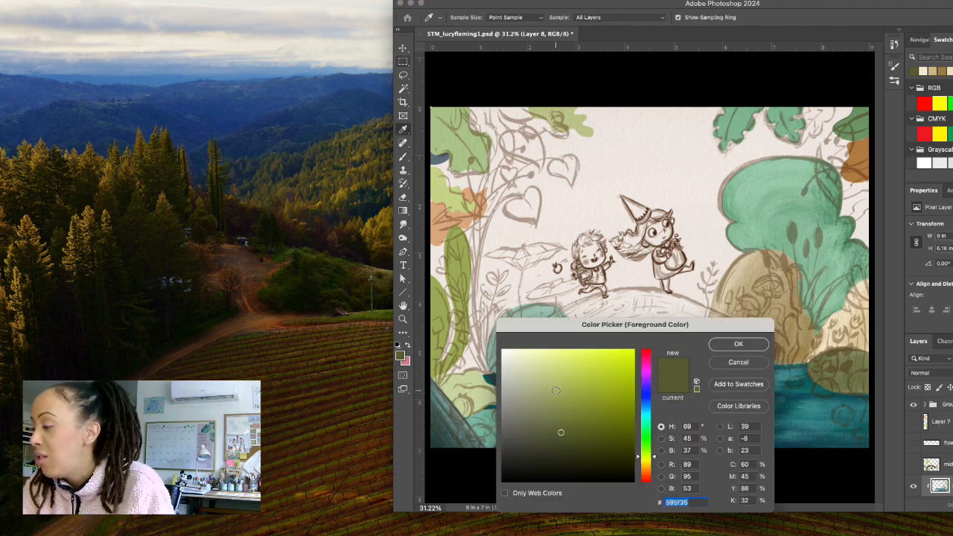
pyautogui.click(560, 372)
pyautogui.click(739, 343)
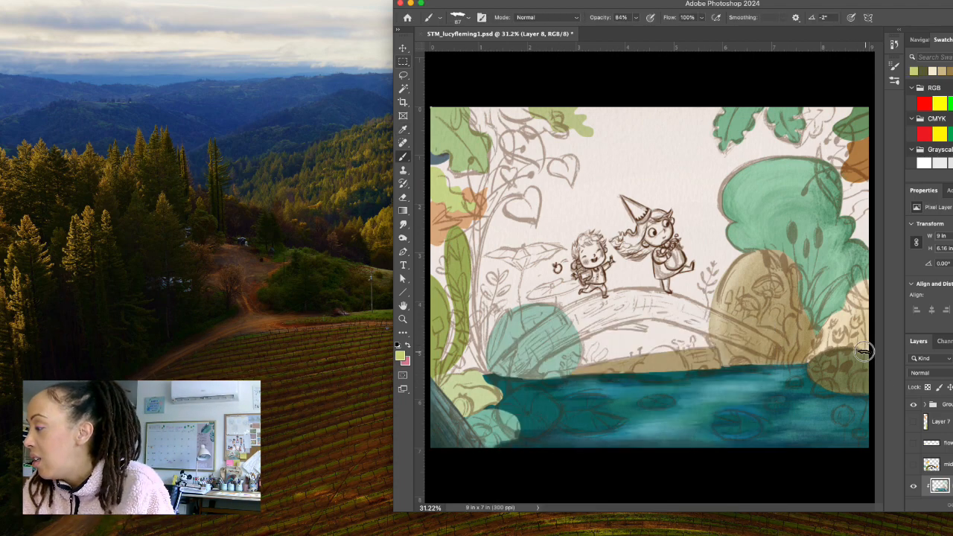
pyautogui.moveTo(849, 358)
pyautogui.mouseDown()
pyautogui.moveTo(820, 357)
pyautogui.moveTo(843, 356)
pyautogui.moveTo(829, 377)
pyautogui.moveTo(847, 350)
pyautogui.moveTo(862, 354)
pyautogui.moveTo(849, 347)
pyautogui.moveTo(817, 365)
pyautogui.moveTo(848, 375)
pyautogui.moveTo(822, 365)
pyautogui.moveTo(858, 369)
pyautogui.mouseUp()
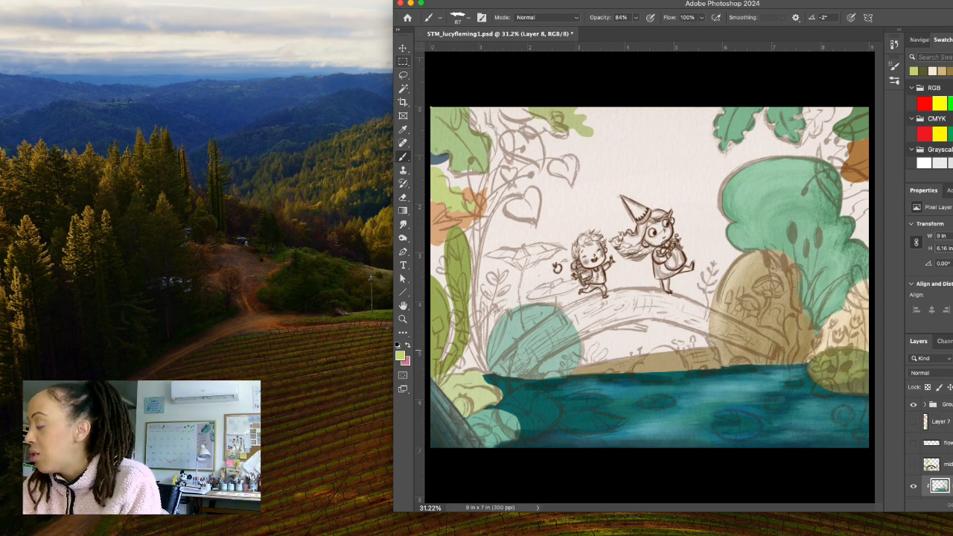
# Hide the sketch group and retouch the boulder's right edge with sampled tans and the neighbouring bush's green.
pyautogui.click(914, 406)
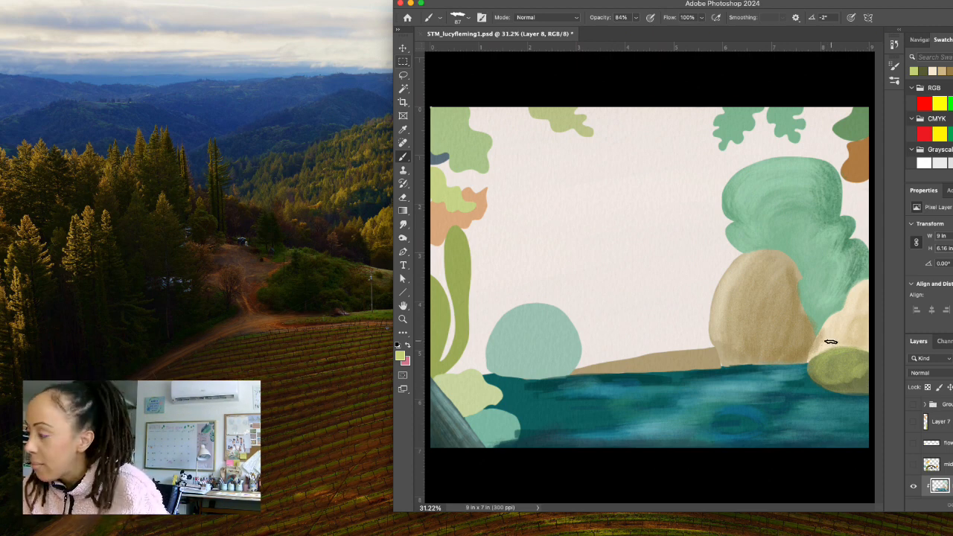
pyautogui.keyDown('alt'); pyautogui.click(834, 319); pyautogui.keyUp('alt')
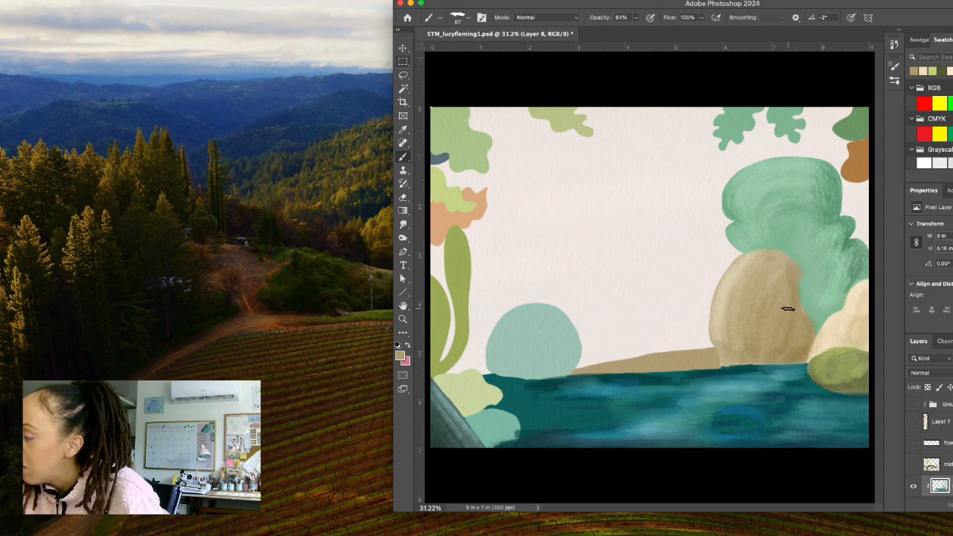
pyautogui.keyDown('alt'); pyautogui.click(794, 281); pyautogui.keyUp('alt')
pyautogui.moveTo(795, 282); pyautogui.dragTo(794, 285)
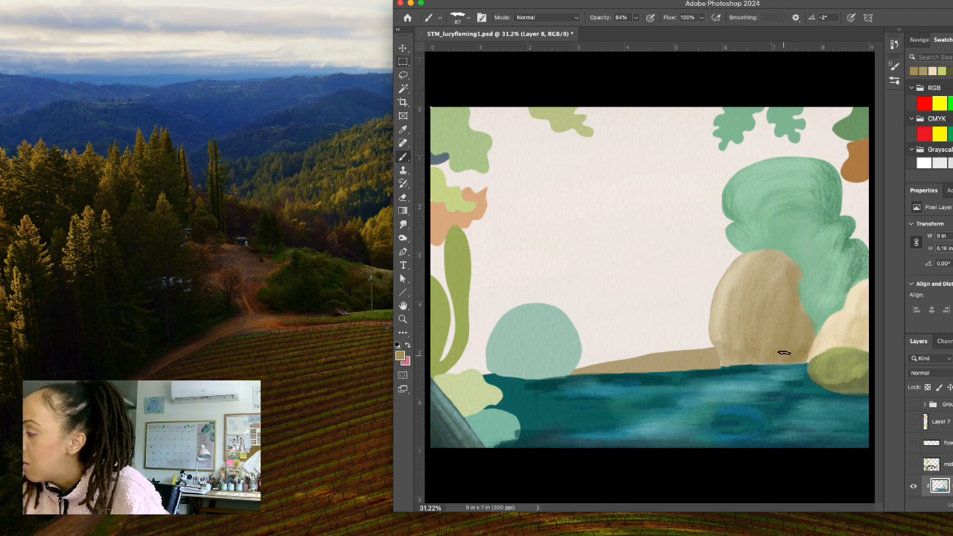
pyautogui.keyDown('alt'); pyautogui.click(810, 283); pyautogui.keyUp('alt')
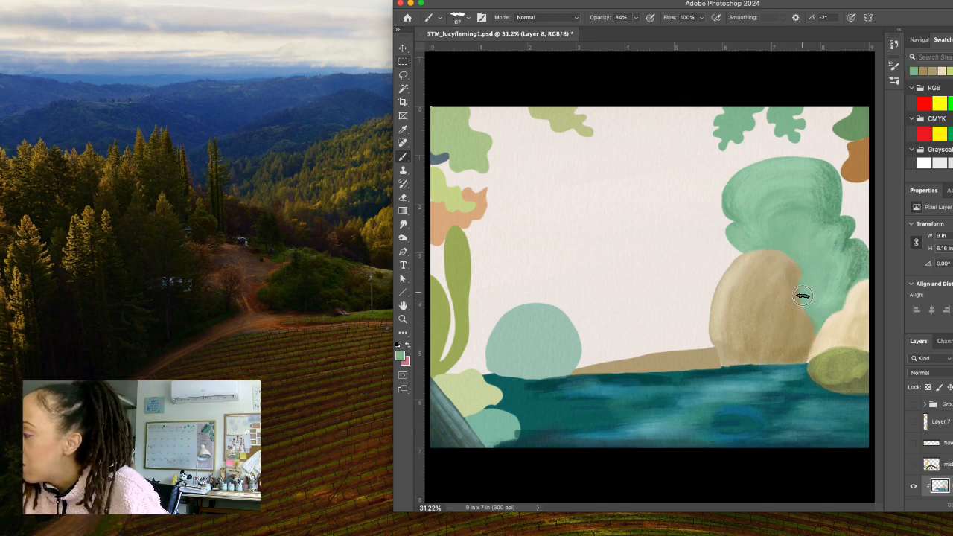
pyautogui.keyDown('alt'); pyautogui.click(813, 321); pyautogui.keyUp('alt')
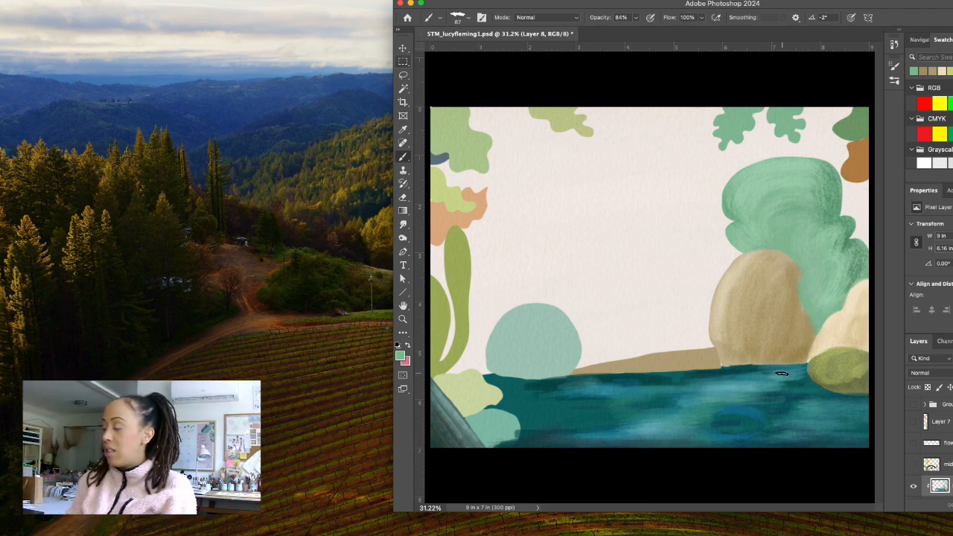
# Sample the olive rock's dark olive and light yellow-green and blend its shading and highlights with them.
pyautogui.keyDown('alt'); pyautogui.click(834, 384); pyautogui.keyUp('alt')
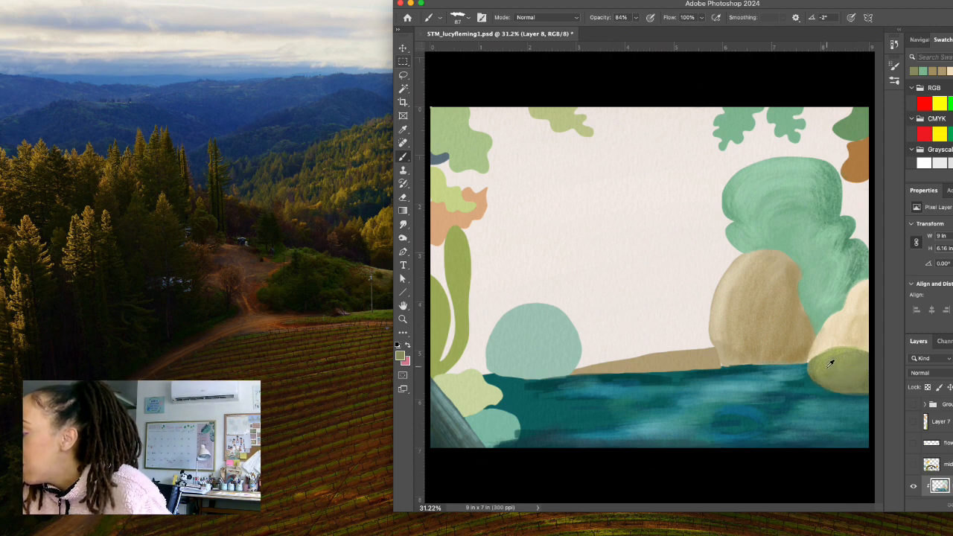
pyautogui.keyDown('alt'); pyautogui.click(828, 362); pyautogui.keyUp('alt')
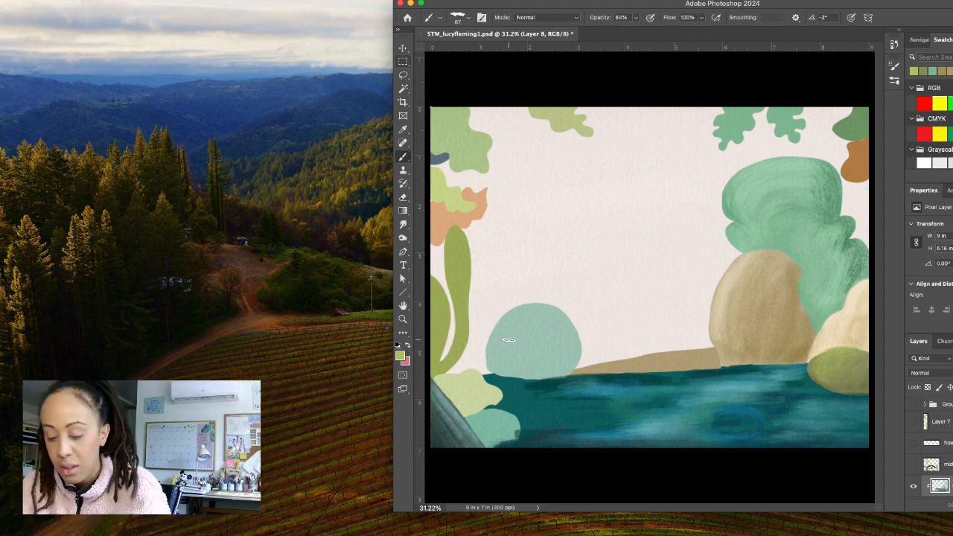
# Set the foreground to pale mint b7e1ce, enlarge the brush to 121 px and brush highlights over the round teal bush.
pyautogui.keyDown('alt'); pyautogui.click(542, 342); pyautogui.keyUp('alt')
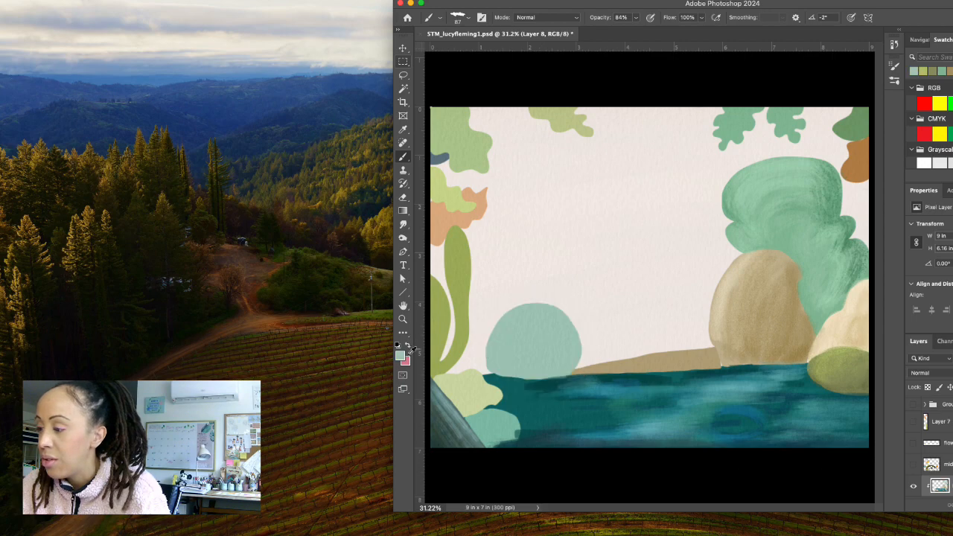
pyautogui.click(400, 356)
pyautogui.click(528, 363)
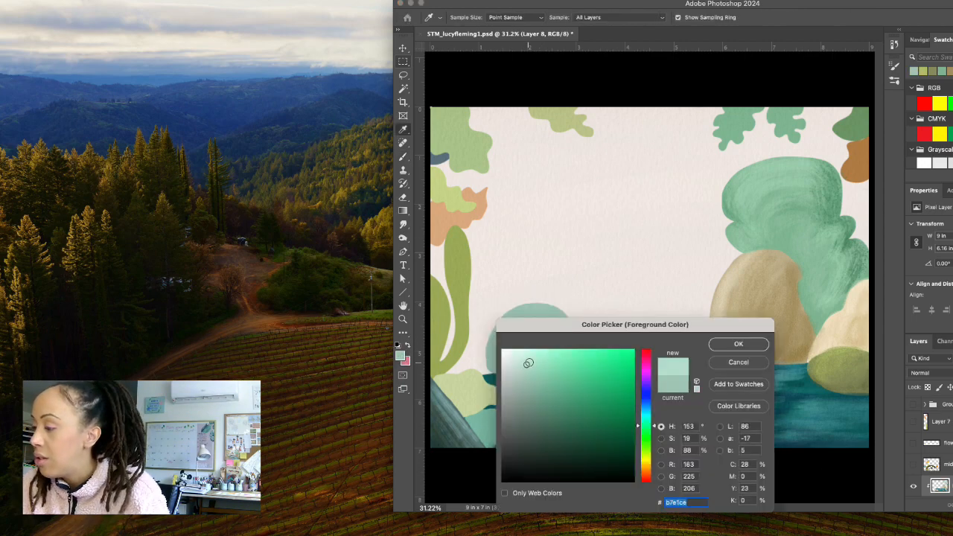
pyautogui.click(739, 345)
pyautogui.click(469, 17)
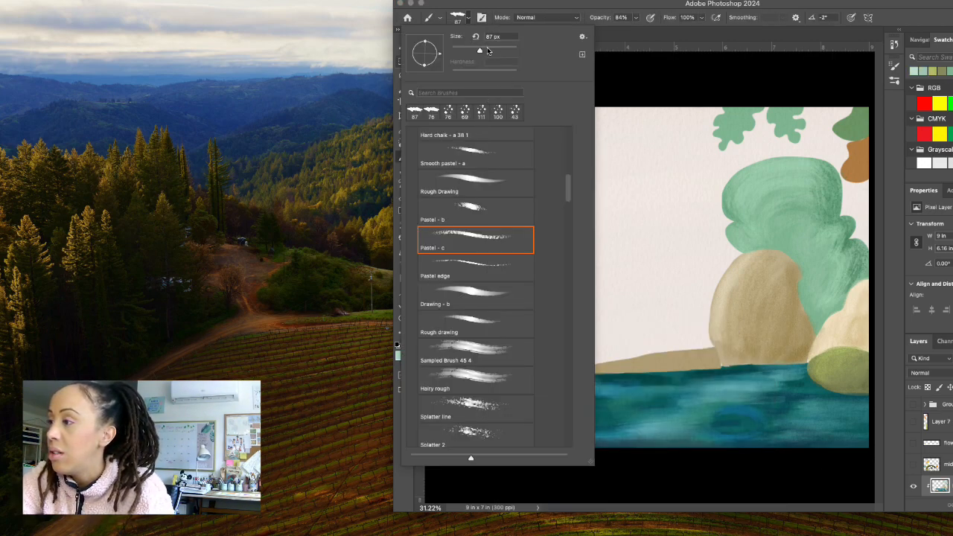
pyautogui.click(470, 19)
pyautogui.moveTo(521, 306)
pyautogui.mouseDown()
pyautogui.moveTo(501, 356)
pyautogui.moveTo(519, 309)
pyautogui.moveTo(500, 351)
pyautogui.moveTo(522, 323)
pyautogui.moveTo(522, 313)
pyautogui.moveTo(508, 361)
pyautogui.moveTo(512, 309)
pyautogui.moveTo(503, 353)
pyautogui.moveTo(548, 312)
pyautogui.moveTo(535, 302)
pyautogui.moveTo(569, 335)
pyautogui.moveTo(562, 313)
pyautogui.moveTo(568, 366)
pyautogui.moveTo(546, 308)
pyautogui.moveTo(536, 331)
pyautogui.moveTo(536, 313)
pyautogui.moveTo(527, 312)
pyautogui.moveTo(539, 314)
pyautogui.moveTo(508, 347)
pyautogui.moveTo(511, 314)
pyautogui.moveTo(514, 369)
pyautogui.moveTo(539, 300)
pyautogui.moveTo(571, 352)
pyautogui.moveTo(568, 319)
pyautogui.moveTo(548, 358)
pyautogui.moveTo(506, 359)
pyautogui.mouseUp()
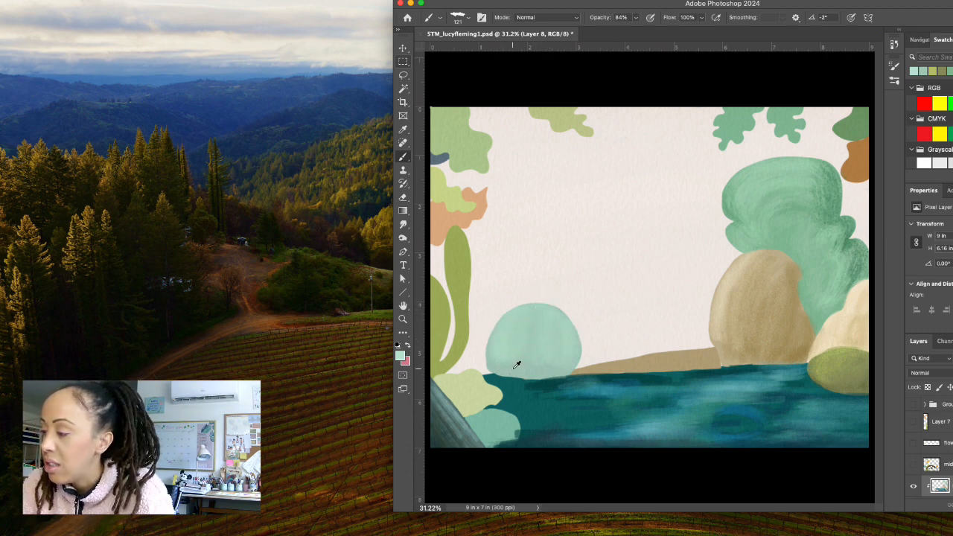
# Set the foreground to muted green 6b9885, shade the round bush's left and lower edges, and blend its centre with the sampled mint.
pyautogui.keyDown('alt'); pyautogui.click(514, 369); pyautogui.keyUp('alt')
pyautogui.click(401, 357)
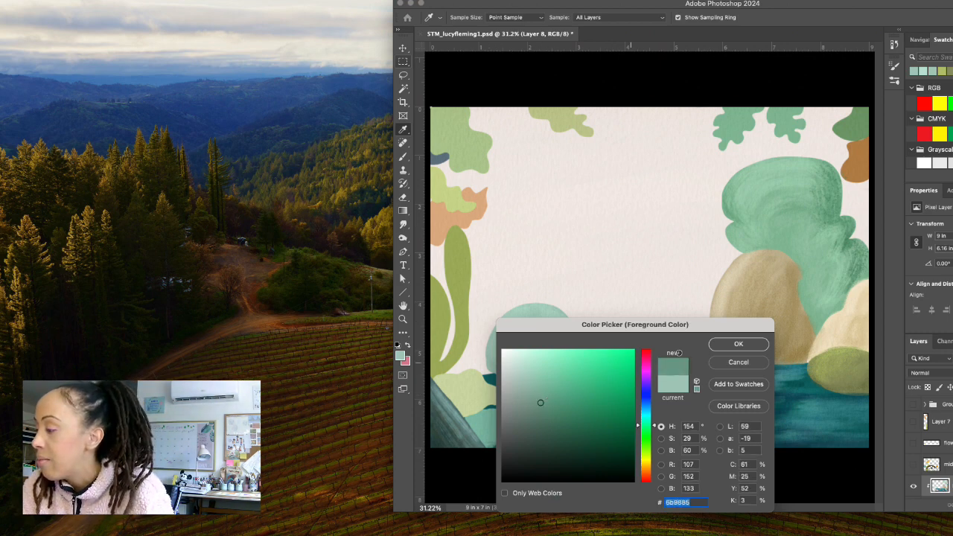
pyautogui.click(738, 344)
pyautogui.moveTo(495, 343)
pyautogui.mouseDown()
pyautogui.moveTo(492, 332)
pyautogui.moveTo(505, 325)
pyautogui.moveTo(531, 375)
pyautogui.mouseUp()
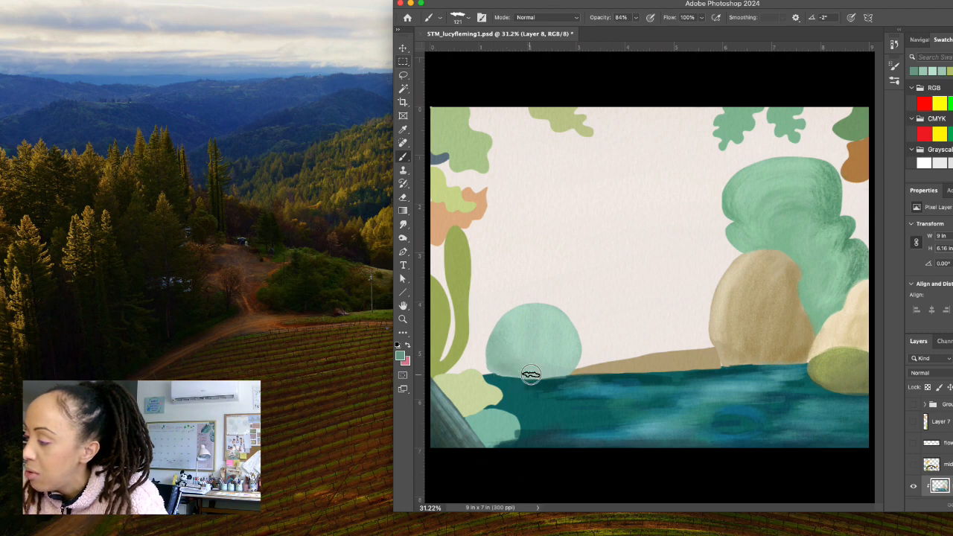
pyautogui.moveTo(510, 327)
pyautogui.mouseDown()
pyautogui.moveTo(532, 374)
pyautogui.moveTo(503, 332)
pyautogui.moveTo(503, 357)
pyautogui.moveTo(521, 373)
pyautogui.moveTo(512, 336)
pyautogui.moveTo(539, 374)
pyautogui.moveTo(526, 367)
pyautogui.moveTo(550, 362)
pyautogui.moveTo(521, 364)
pyautogui.moveTo(563, 371)
pyautogui.moveTo(558, 360)
pyautogui.moveTo(546, 375)
pyautogui.moveTo(564, 359)
pyautogui.moveTo(568, 372)
pyautogui.moveTo(534, 350)
pyautogui.moveTo(570, 359)
pyautogui.moveTo(538, 361)
pyautogui.moveTo(572, 343)
pyautogui.moveTo(522, 345)
pyautogui.moveTo(542, 364)
pyautogui.moveTo(537, 377)
pyautogui.moveTo(497, 372)
pyautogui.mouseUp()
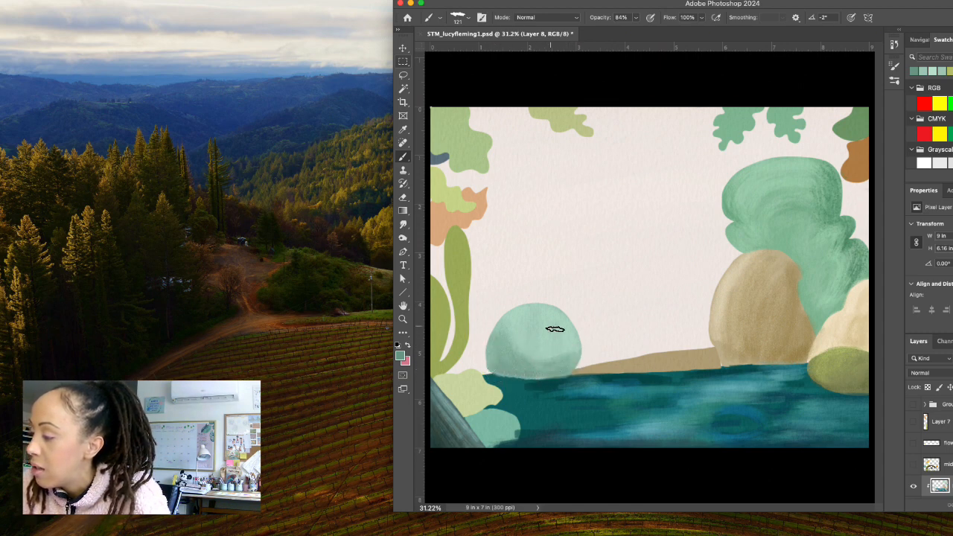
pyautogui.moveTo(581, 359)
pyautogui.mouseDown()
pyautogui.moveTo(540, 353)
pyautogui.moveTo(525, 363)
pyautogui.mouseUp()
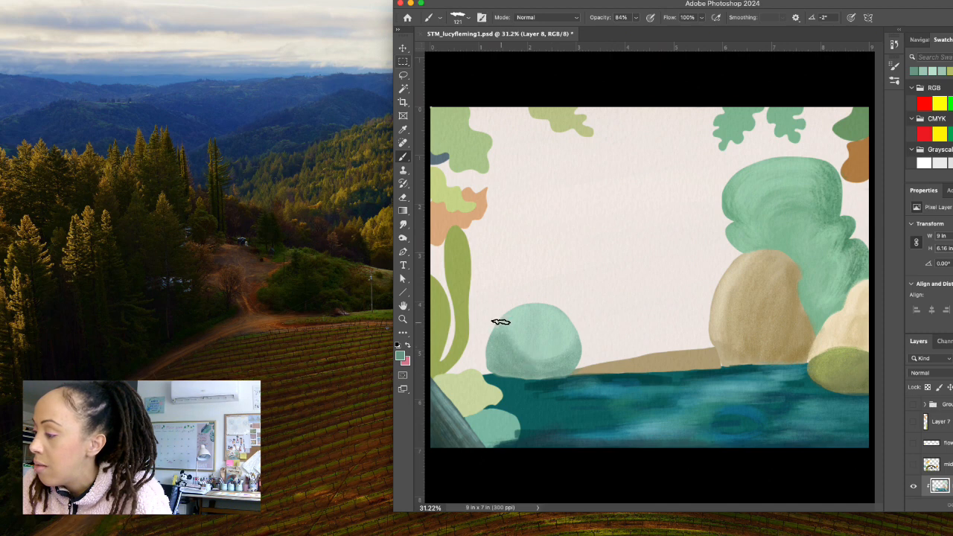
pyautogui.moveTo(500, 323)
pyautogui.mouseDown()
pyautogui.moveTo(515, 348)
pyautogui.moveTo(553, 329)
pyautogui.moveTo(531, 359)
pyautogui.moveTo(572, 328)
pyautogui.moveTo(543, 350)
pyautogui.moveTo(567, 324)
pyautogui.moveTo(548, 334)
pyautogui.moveTo(557, 347)
pyautogui.moveTo(565, 327)
pyautogui.moveTo(544, 356)
pyautogui.moveTo(568, 328)
pyautogui.moveTo(555, 350)
pyautogui.moveTo(517, 329)
pyautogui.moveTo(513, 342)
pyautogui.moveTo(519, 316)
pyautogui.moveTo(528, 360)
pyautogui.moveTo(516, 315)
pyautogui.moveTo(532, 365)
pyautogui.moveTo(548, 318)
pyautogui.moveTo(551, 360)
pyautogui.moveTo(558, 335)
pyautogui.moveTo(527, 367)
pyautogui.mouseUp()
pyautogui.keyDown('alt'); pyautogui.click(546, 343); pyautogui.keyUp('alt')
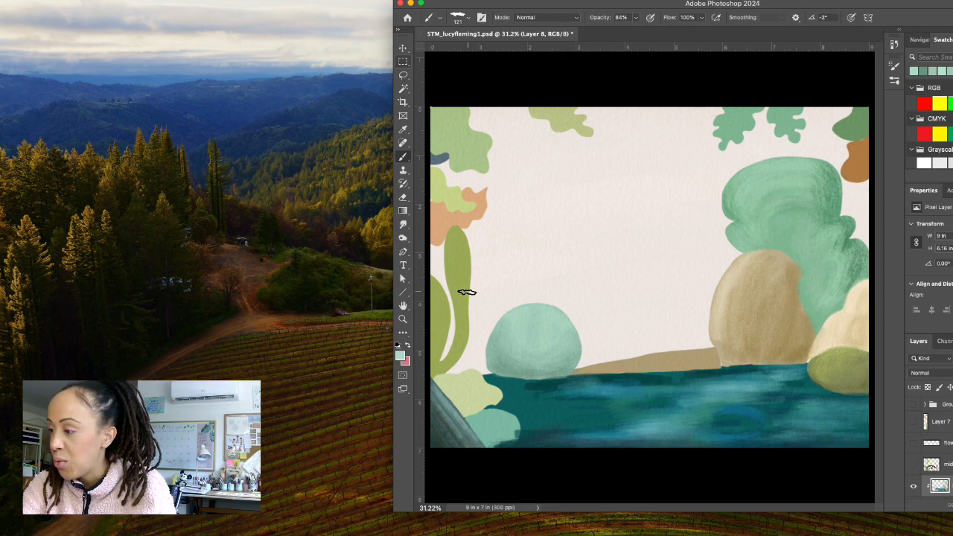
# Sample the tall leaf's green, lighten it to a pale yellow-green and brush highlights onto the tall leaf.
pyautogui.keyDown('alt'); pyautogui.click(444, 318); pyautogui.keyUp('alt')
pyautogui.click(400, 356)
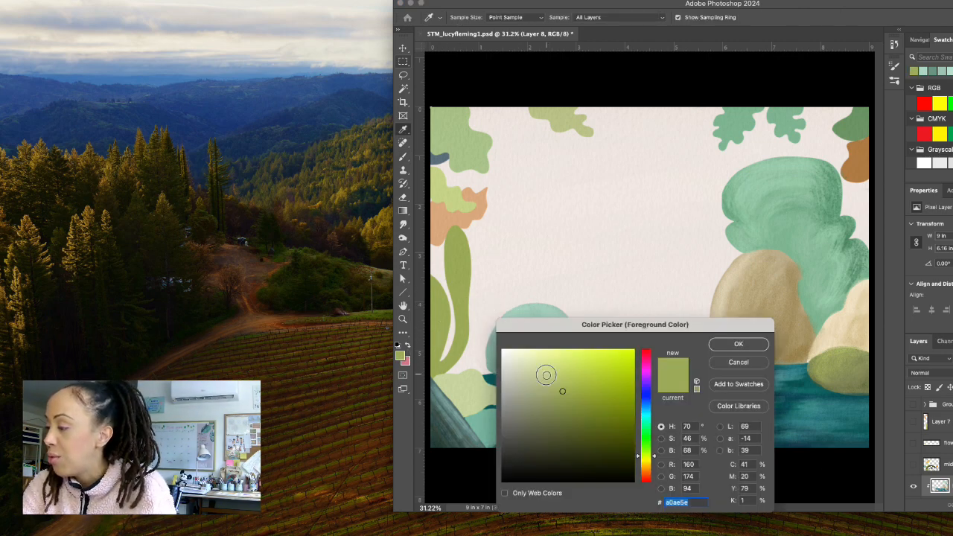
pyautogui.press('Return')
pyautogui.press('b')
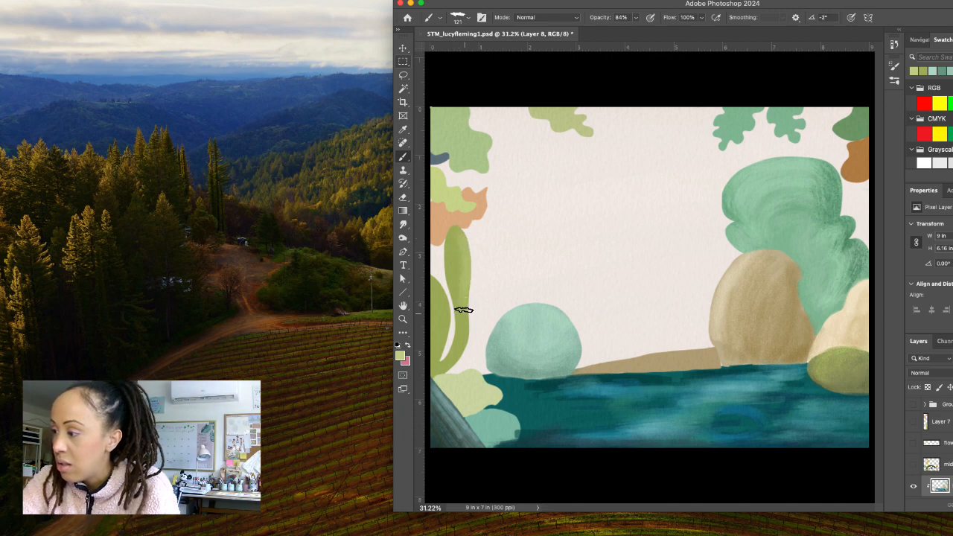
# Reduce the brush to 47 px, set the foreground to dark olive green 79853b and shade the tall leaves' edges.
pyautogui.click(460, 16)
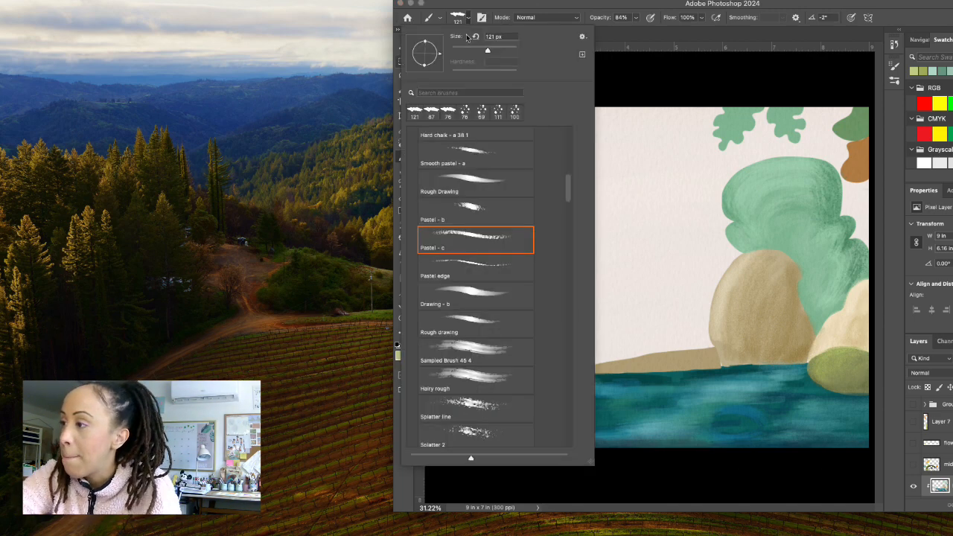
pyautogui.click(467, 51)
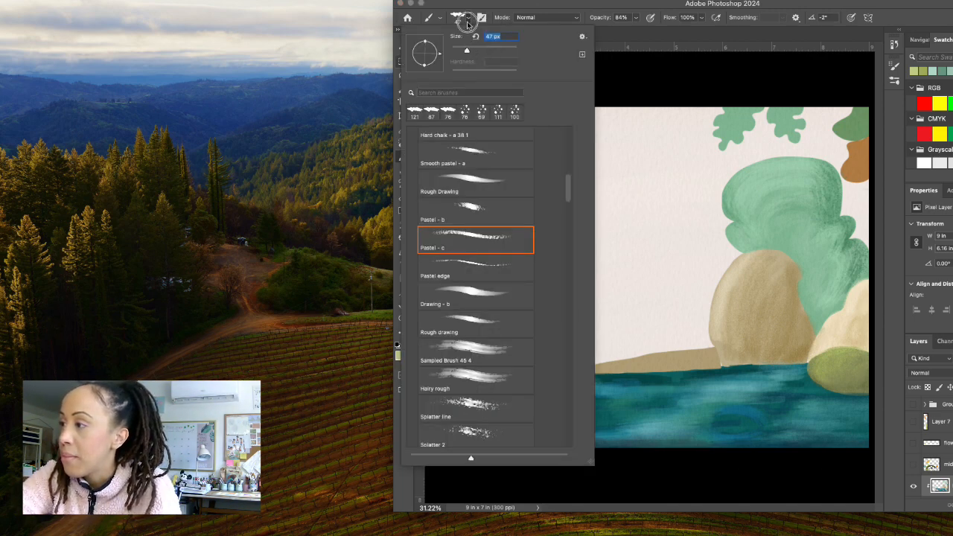
pyautogui.click(466, 23)
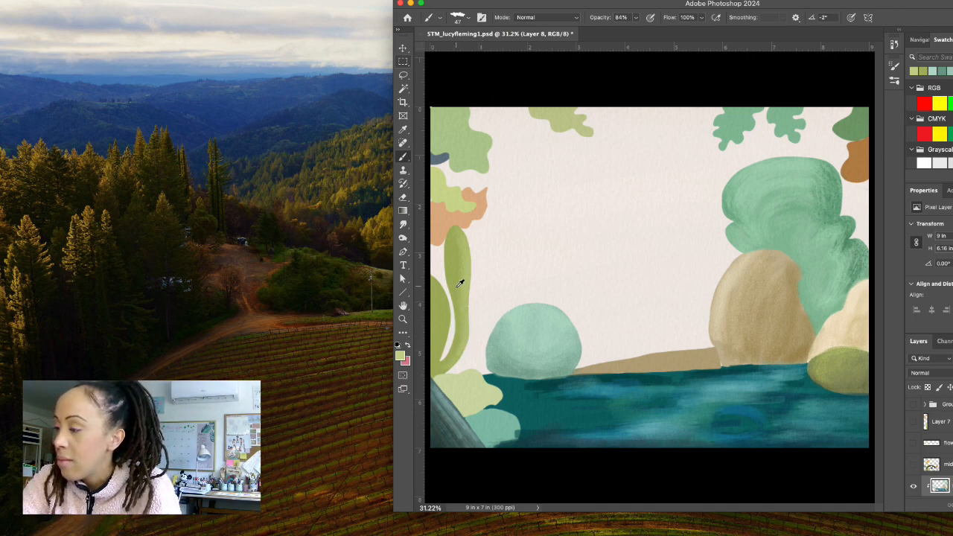
pyautogui.keyDown('alt'); pyautogui.click(457, 287); pyautogui.keyUp('alt')
pyautogui.click(400, 356)
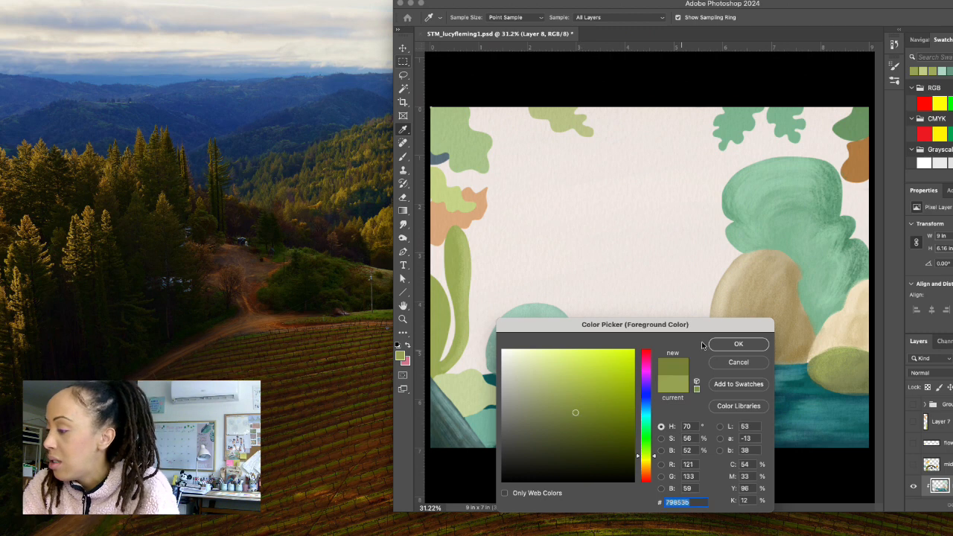
pyautogui.click(738, 344)
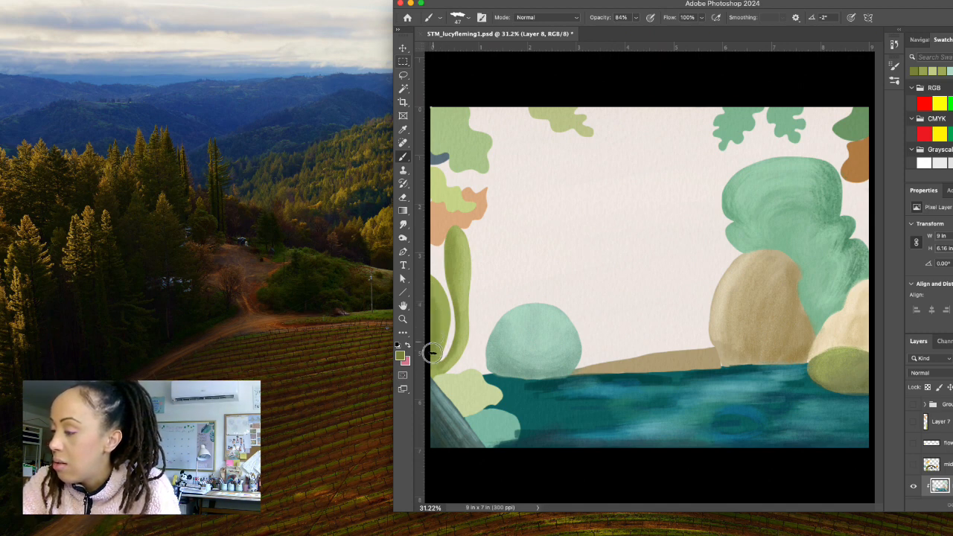
# Retouch the highlights and the shaded base of the tall leaves with light and dark greens sampled from them.
pyautogui.keyDown('alt'); pyautogui.click(467, 278); pyautogui.keyUp('alt')
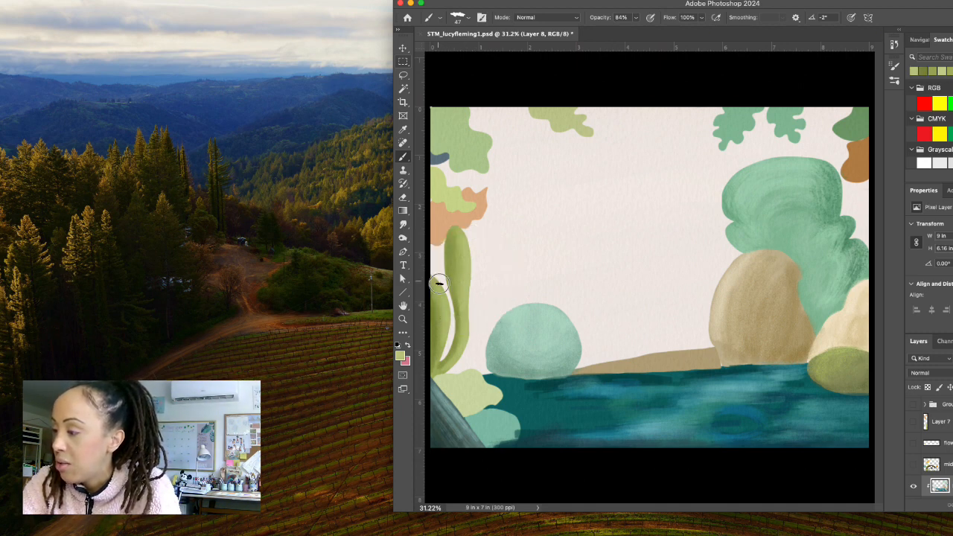
pyautogui.keyDown('alt'); pyautogui.click(438, 331); pyautogui.keyUp('alt')
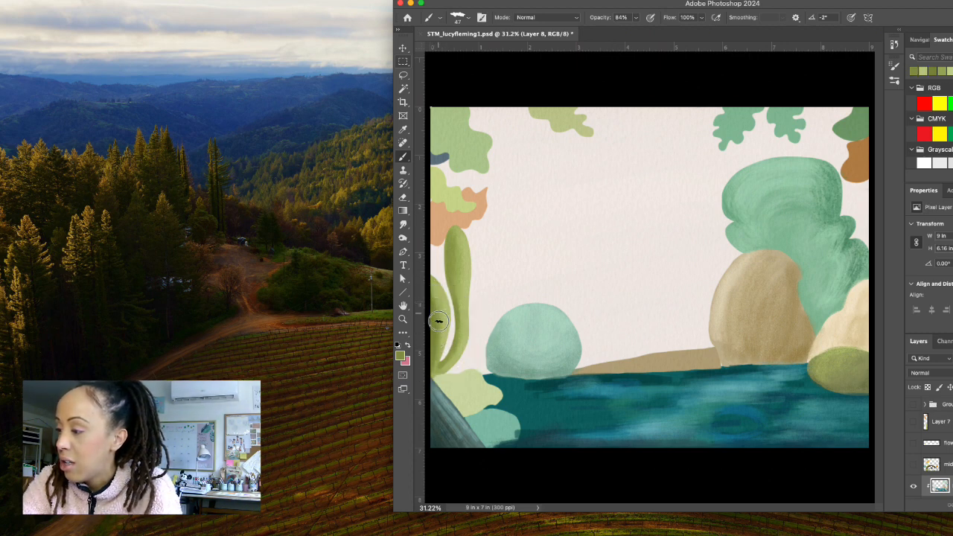
pyautogui.moveTo(439, 362); pyautogui.dragTo(434, 373)
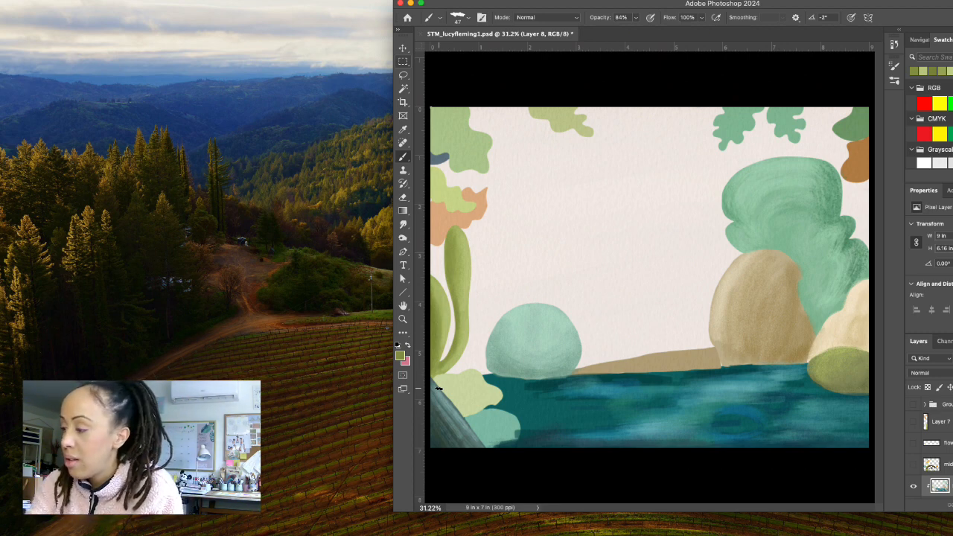
# Erase stray shading around the small teal bush beside the grey slope and return to the Brush tool.
pyautogui.click(403, 196)
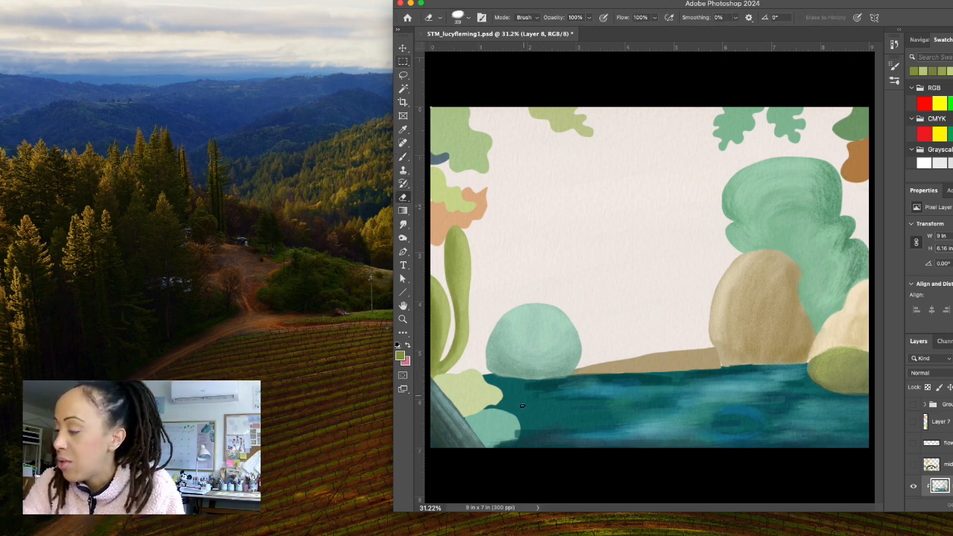
pyautogui.moveTo(490, 450)
pyautogui.mouseDown()
pyautogui.moveTo(516, 427)
pyautogui.moveTo(501, 449)
pyautogui.moveTo(465, 416)
pyautogui.moveTo(486, 444)
pyautogui.mouseUp()
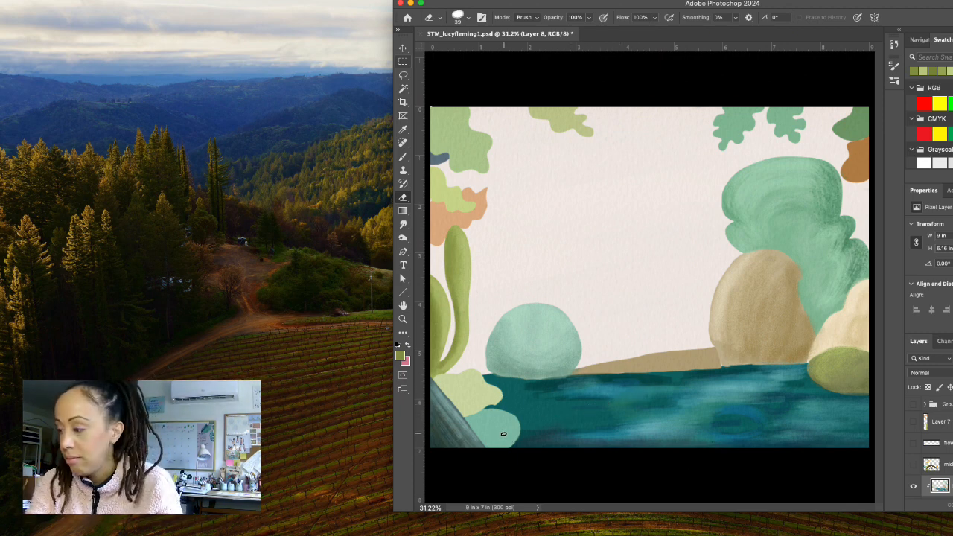
pyautogui.click(404, 157)
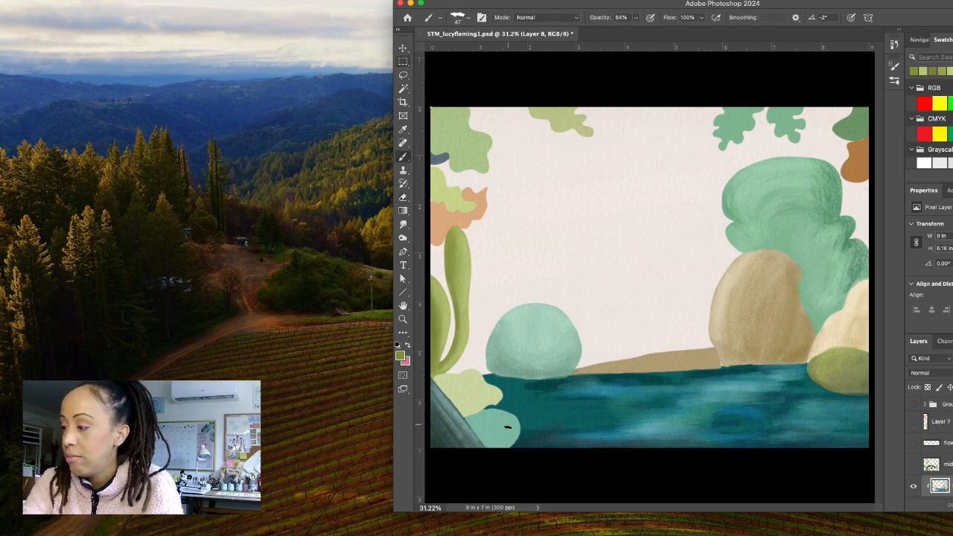
# Lighten the small teal bush's sampled colour to mint, set the brush to 73 px and brush highlights onto the bush.
pyautogui.keyDown('alt'); pyautogui.click(510, 423); pyautogui.keyUp('alt')
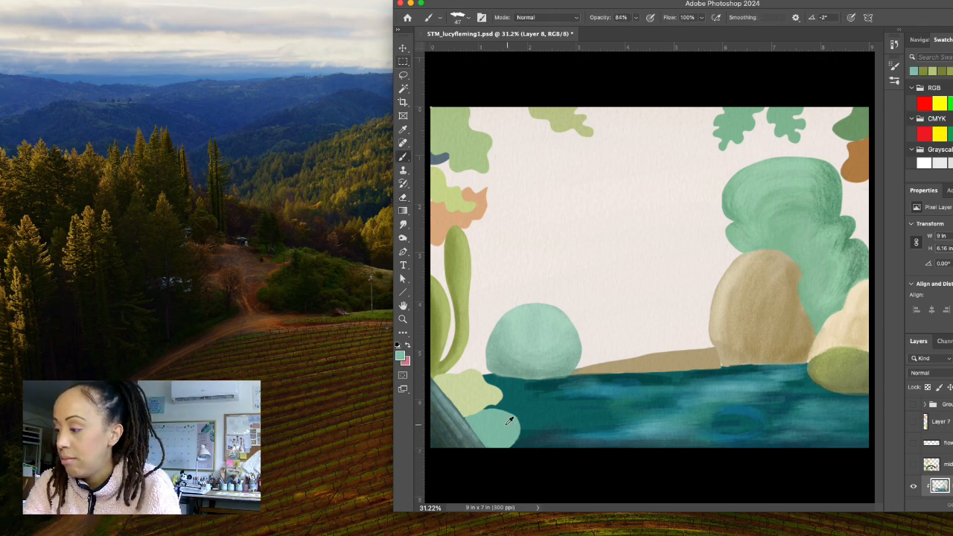
pyautogui.click(402, 358)
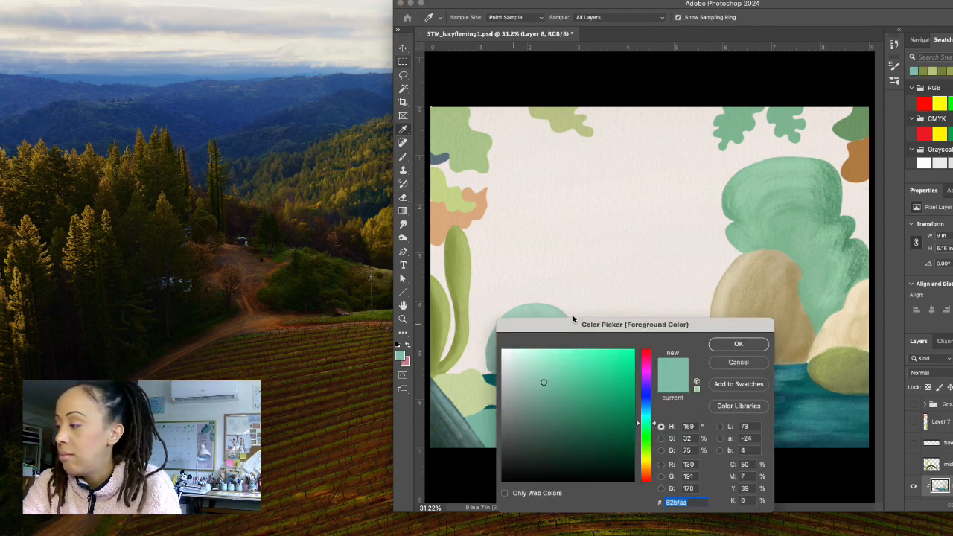
pyautogui.click(539, 364)
pyautogui.click(739, 344)
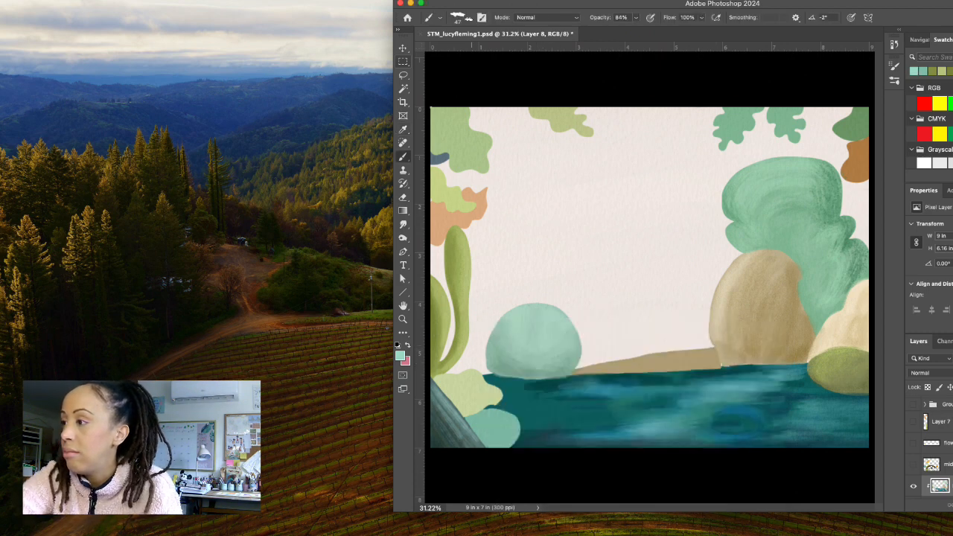
pyautogui.click(469, 17)
pyautogui.moveTo(469, 50); pyautogui.dragTo(475, 50)
pyautogui.click(469, 20)
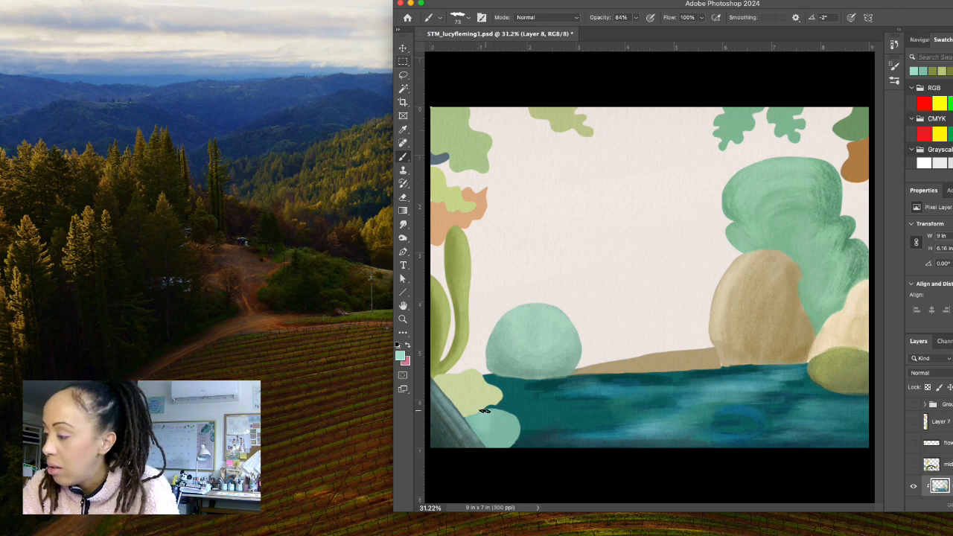
pyautogui.moveTo(477, 429)
pyautogui.mouseDown()
pyautogui.moveTo(511, 417)
pyautogui.moveTo(495, 412)
pyautogui.moveTo(506, 445)
pyautogui.mouseUp()
# Set the foreground to darker teal green 5c9680 and shade the edges of the small teal bush.
pyautogui.click(505, 435)
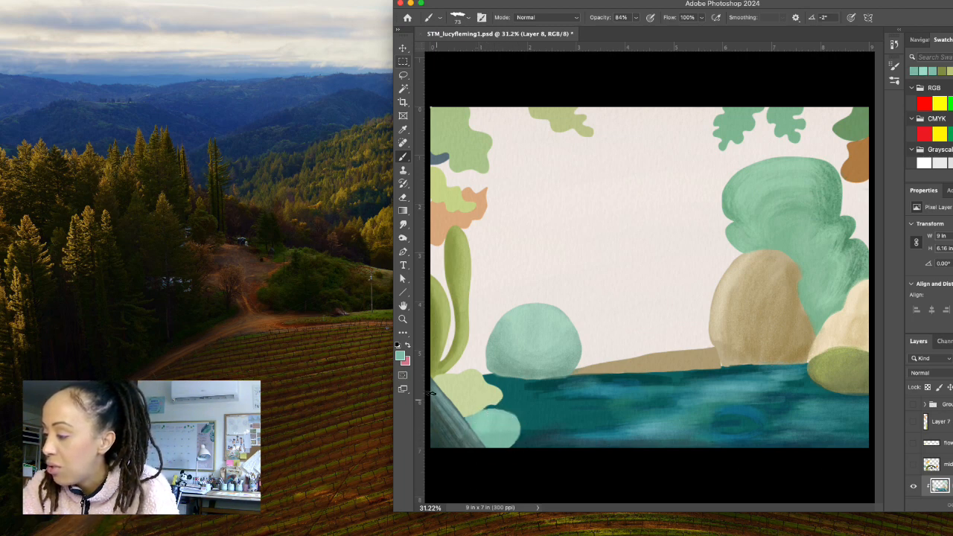
pyautogui.click(400, 356)
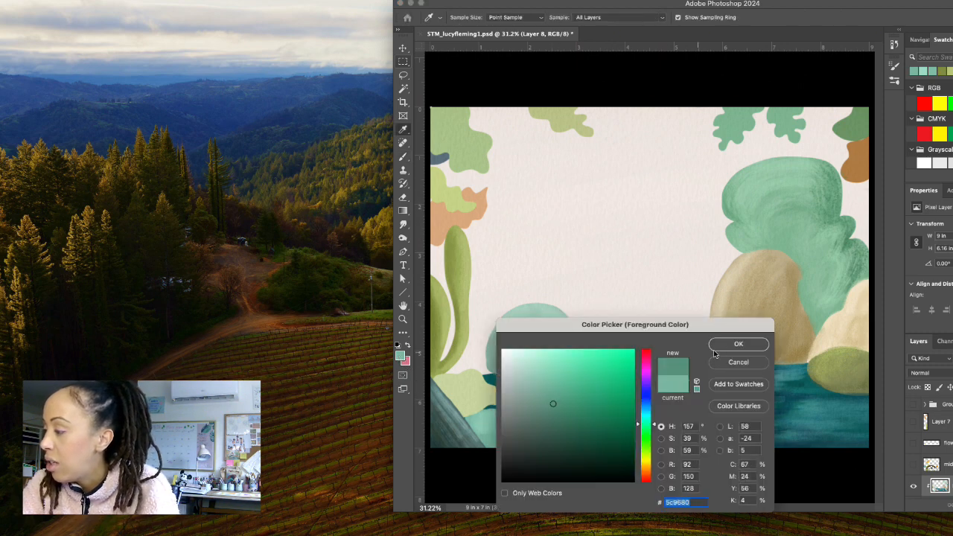
pyautogui.click(738, 343)
pyautogui.press('b')
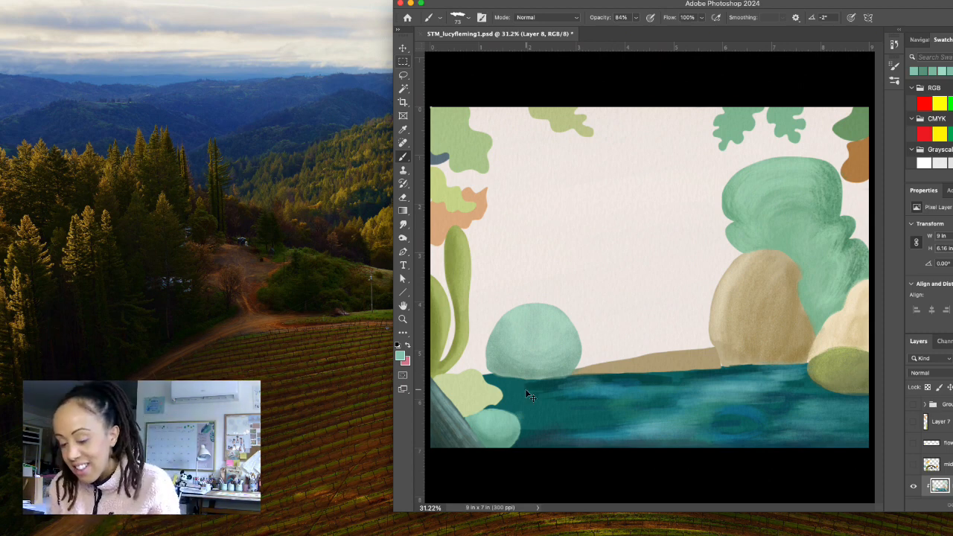
# Sample the peach of the jagged leaf above the tall leaves and darken the foreground colour to a saturated orange-brown.
pyautogui.keyDown('alt'); pyautogui.click(435, 228); pyautogui.keyUp('alt')
pyautogui.click(399, 355)
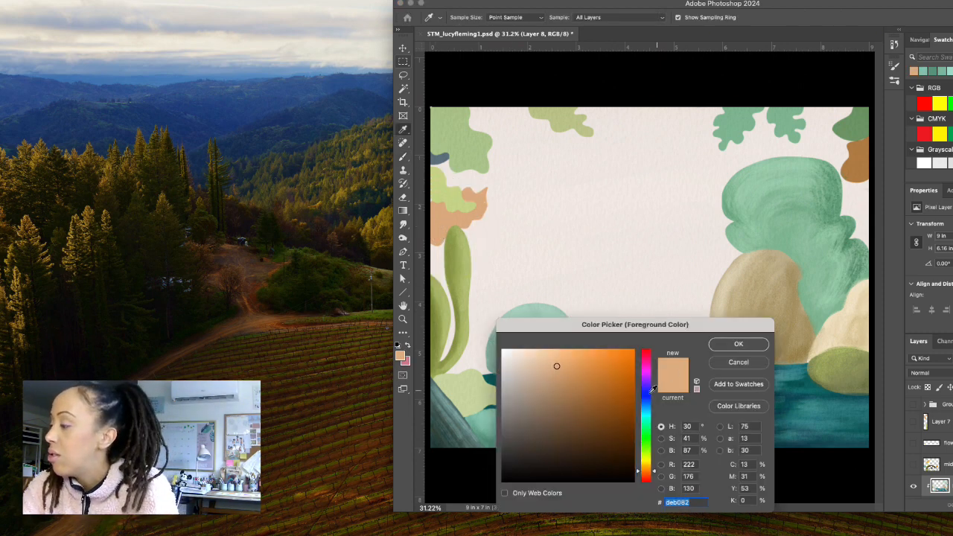
pyautogui.click(739, 343)
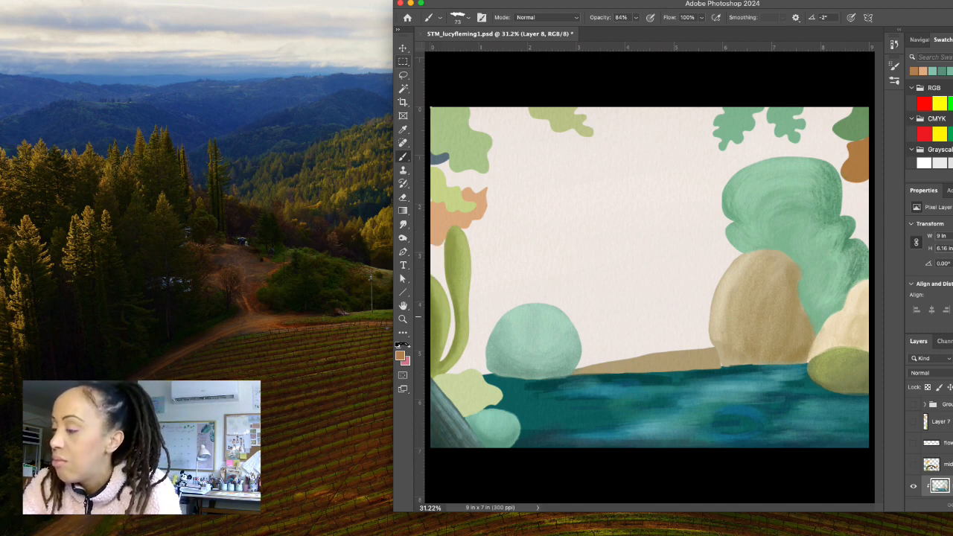
pyautogui.click(400, 355)
pyautogui.click(594, 396)
pyautogui.press('Return')
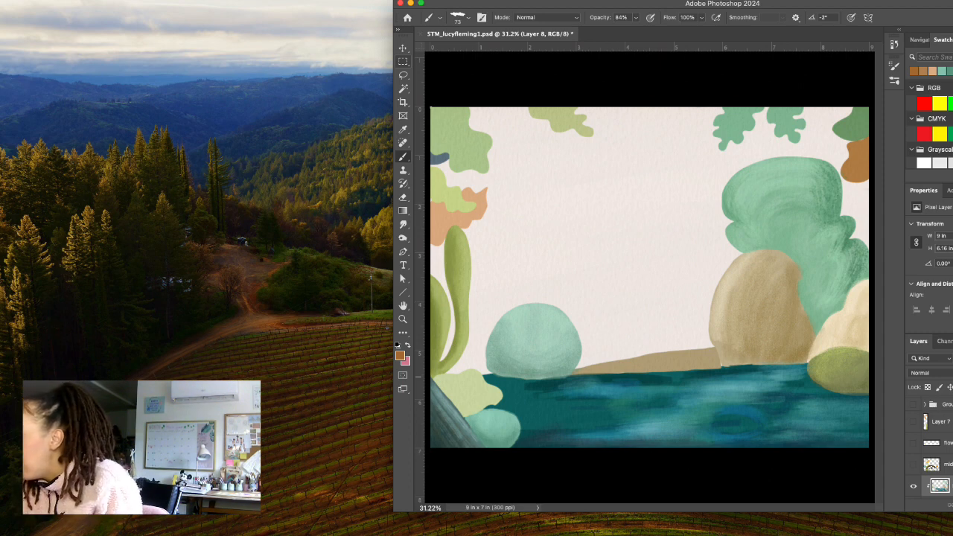
# Select Layer 6 and shade the edges of the peach leaf in orange-brown, blending inward with its sampled peach.
pyautogui.scroll(-2, 936, 457)
pyautogui.scroll(-3, 931, 454)
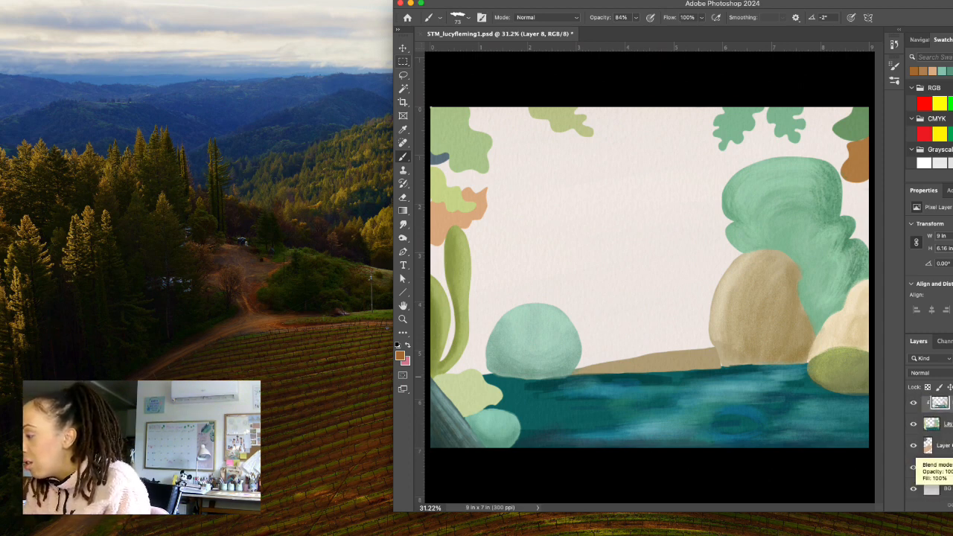
pyautogui.scroll(1, 931, 454)
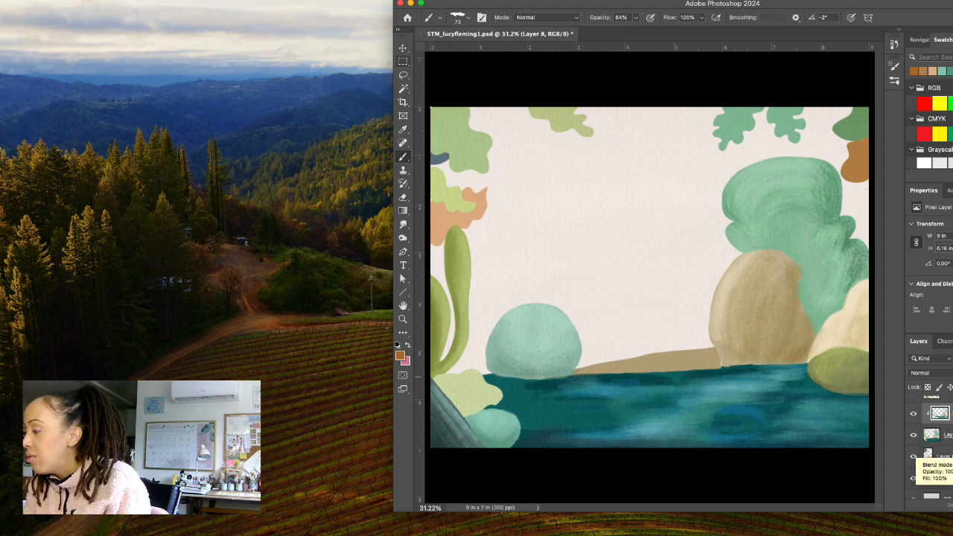
pyautogui.click(931, 455)
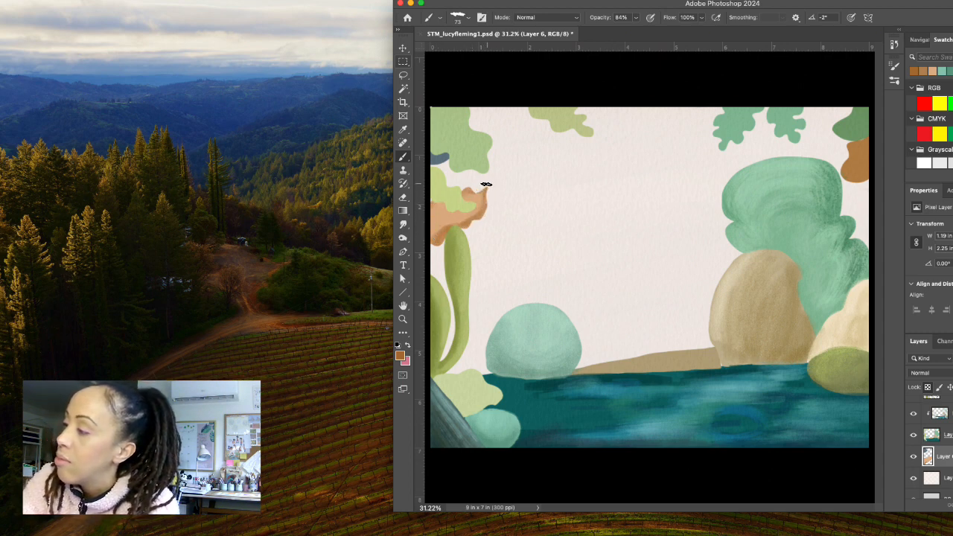
pyautogui.moveTo(439, 232); pyautogui.dragTo(471, 221)
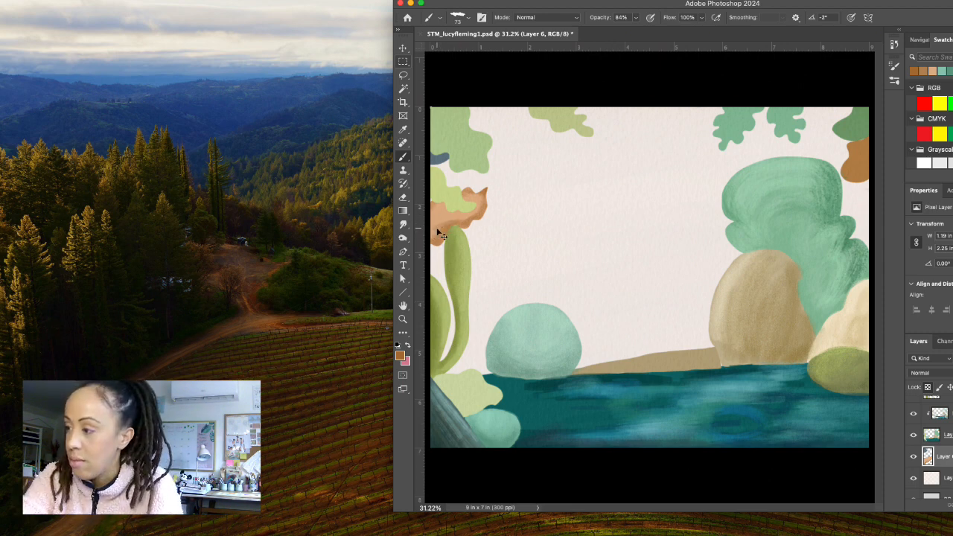
pyautogui.keyDown('alt'); pyautogui.click(439, 227); pyautogui.keyUp('alt')
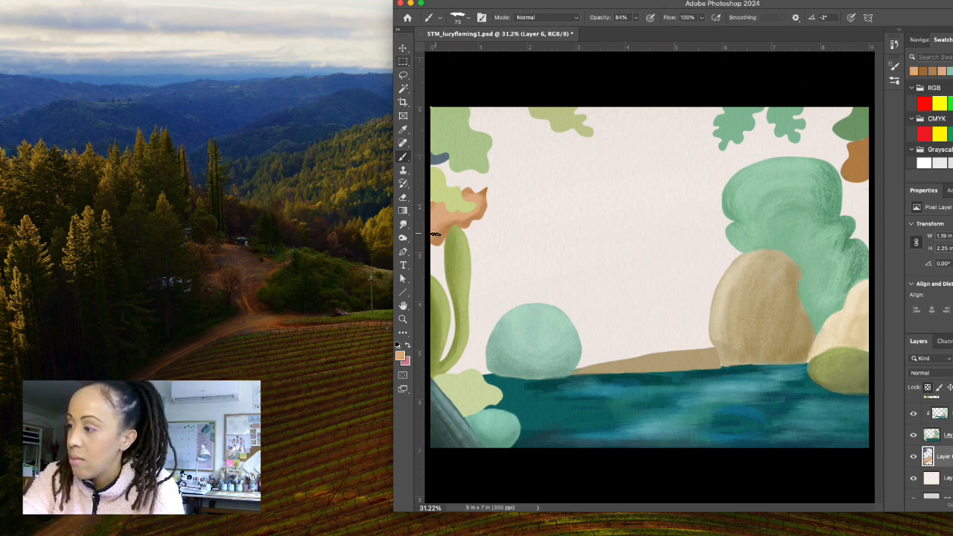
pyautogui.moveTo(441, 229)
pyautogui.mouseDown()
pyautogui.moveTo(466, 216)
pyautogui.moveTo(472, 197)
pyautogui.moveTo(458, 206)
pyautogui.mouseUp()
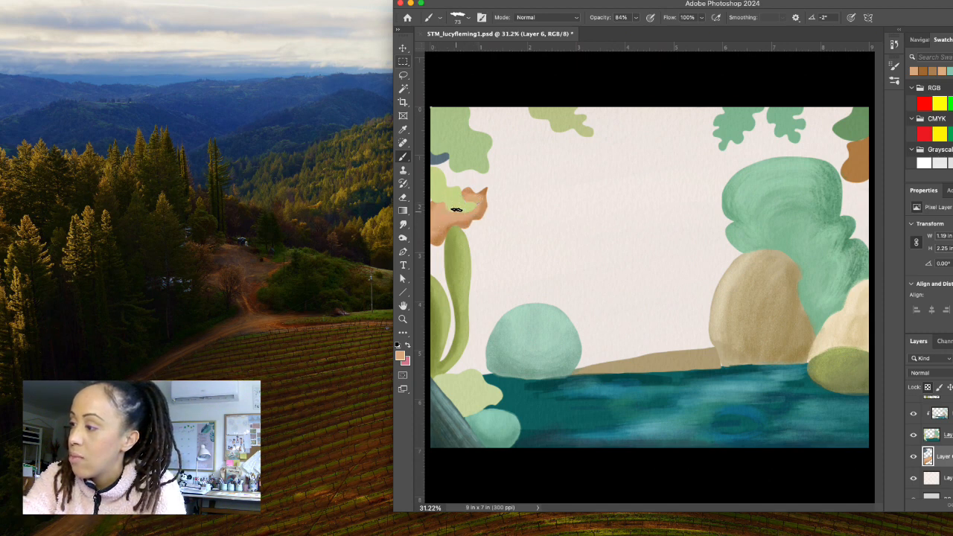
# Lighten the leaf's sampled peach to ebbe95 and brush highlights over the inner part of the peach leaf.
pyautogui.keyDown('alt'); pyautogui.click(438, 222); pyautogui.keyUp('alt')
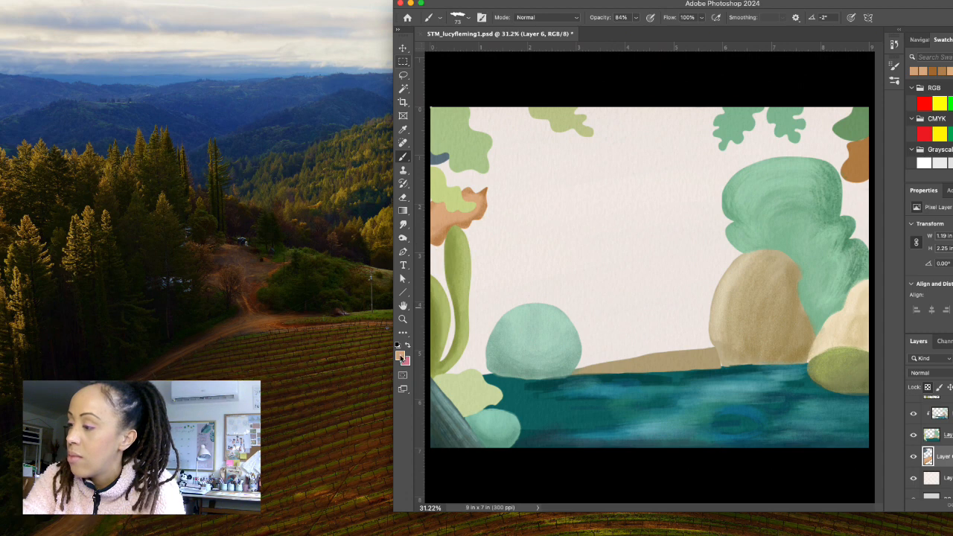
pyautogui.click(402, 357)
pyautogui.click(551, 361)
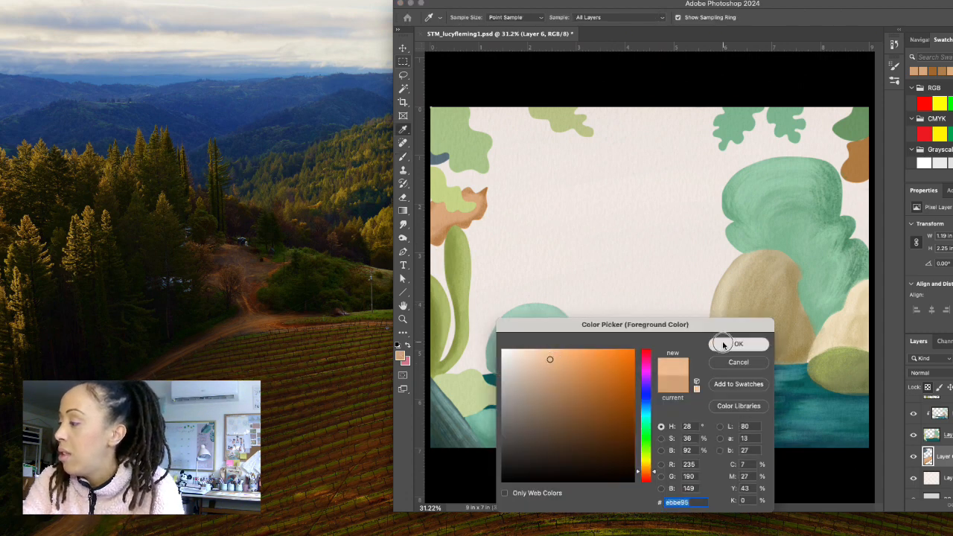
pyautogui.click(737, 345)
pyautogui.moveTo(434, 217)
pyautogui.mouseDown()
pyautogui.moveTo(468, 208)
pyautogui.moveTo(437, 215)
pyautogui.moveTo(463, 219)
pyautogui.moveTo(456, 206)
pyautogui.mouseUp()
pyautogui.keyDown('alt'); pyautogui.click(434, 229); pyautogui.keyUp('alt')
pyautogui.keyDown('alt'); pyautogui.click(440, 213); pyautogui.keyUp('alt')
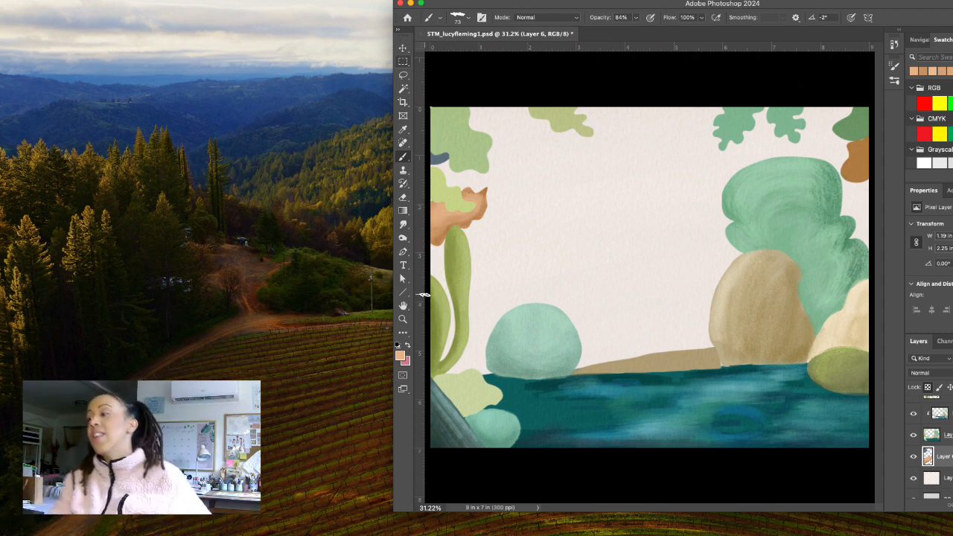
# Deepen the shading along the lower edge of the peach leaf with a darker orange sampled from it, and save the document.
pyautogui.keyDown('alt'); pyautogui.click(481, 211); pyautogui.keyUp('alt')
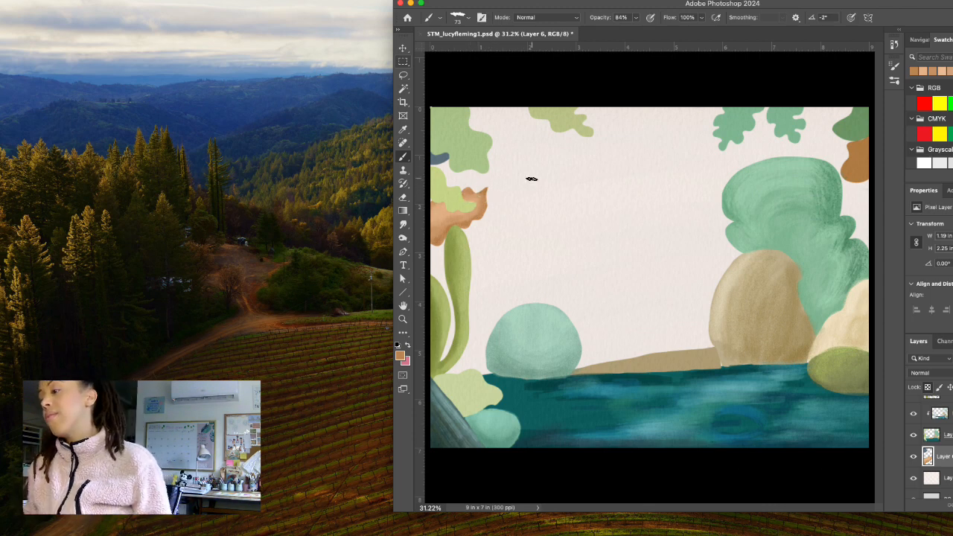
pyautogui.keyDown('alt'); pyautogui.click(463, 221); pyautogui.keyUp('alt')
pyautogui.moveTo(462, 221)
pyautogui.mouseDown()
pyautogui.moveTo(436, 247)
pyautogui.moveTo(439, 233)
pyautogui.moveTo(428, 238)
pyautogui.moveTo(446, 235)
pyautogui.moveTo(437, 250)
pyautogui.moveTo(469, 223)
pyautogui.moveTo(449, 224)
pyautogui.moveTo(478, 216)
pyautogui.mouseUp()
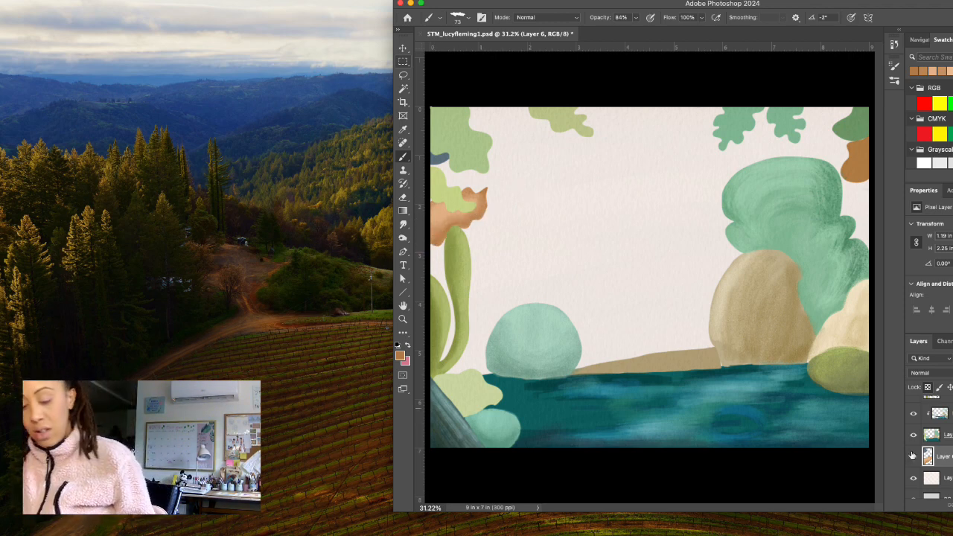
pyautogui.press('super+s')
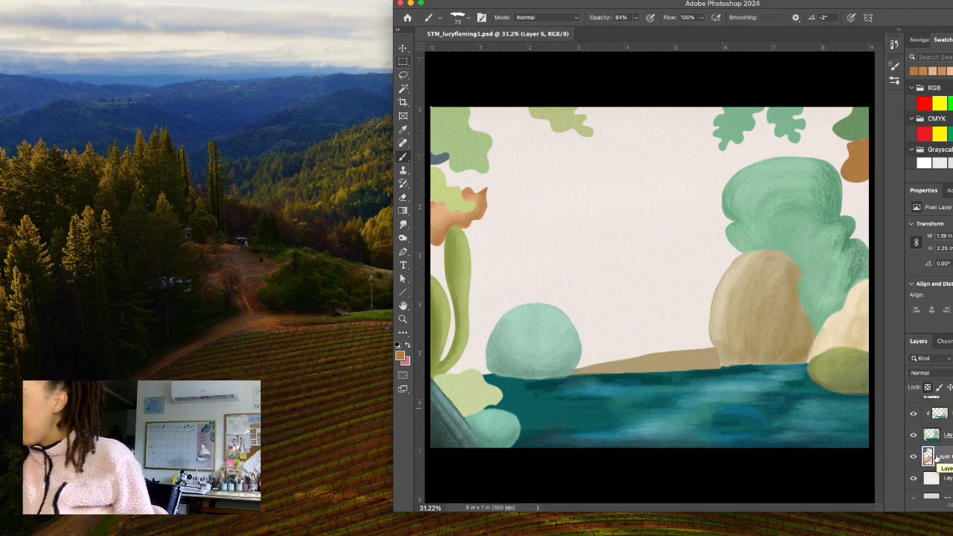
# Make the hidden bridge and plant layers, the flower layer, Layer 7 and the sketch group visible again, and save the document.
pyautogui.scroll(1, 935, 429)
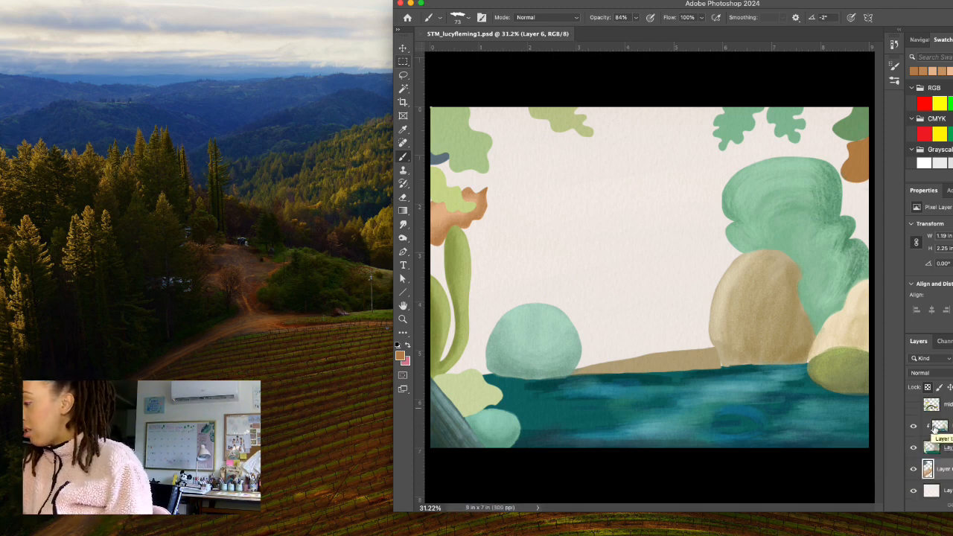
pyautogui.scroll(3, 935, 429)
pyautogui.click(913, 452)
pyautogui.click(913, 431)
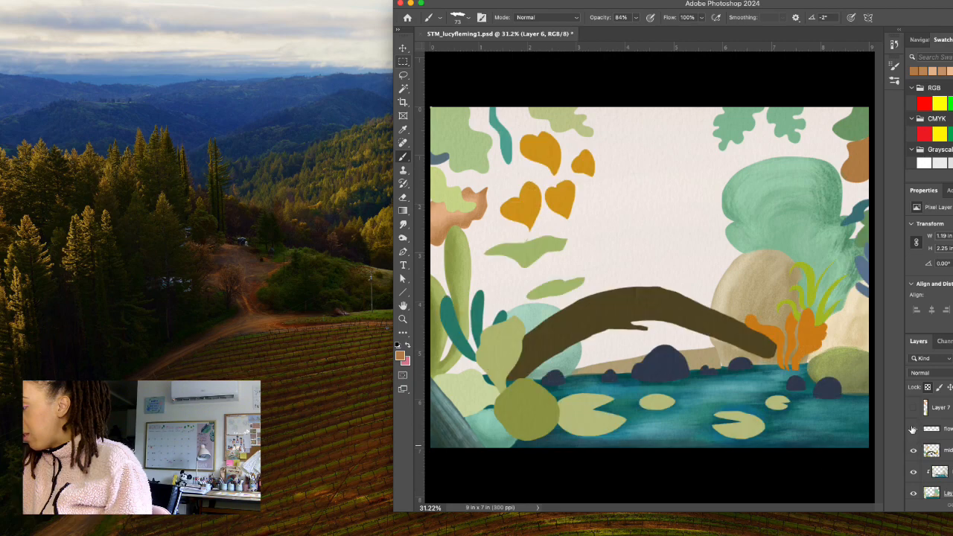
pyautogui.click(913, 412)
pyautogui.scroll(3, 912, 415)
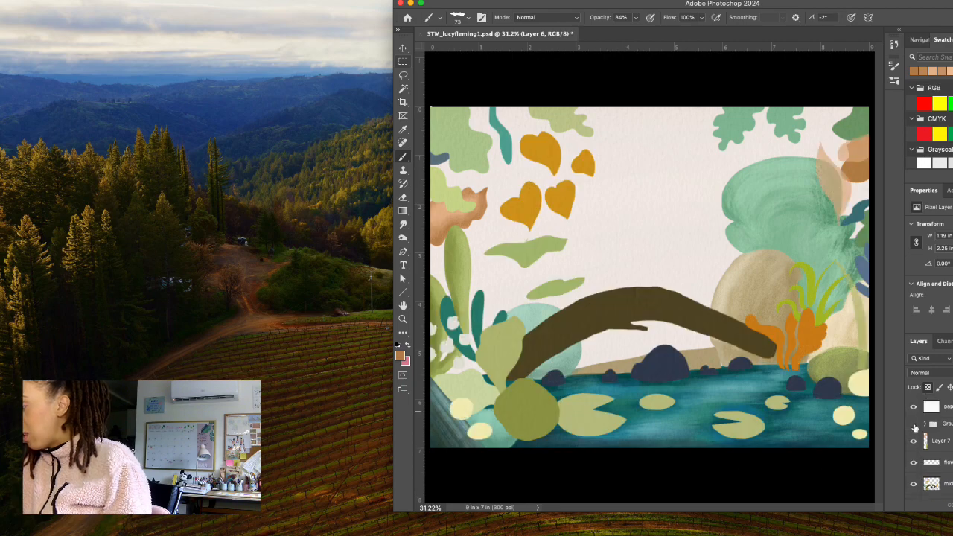
pyautogui.click(913, 424)
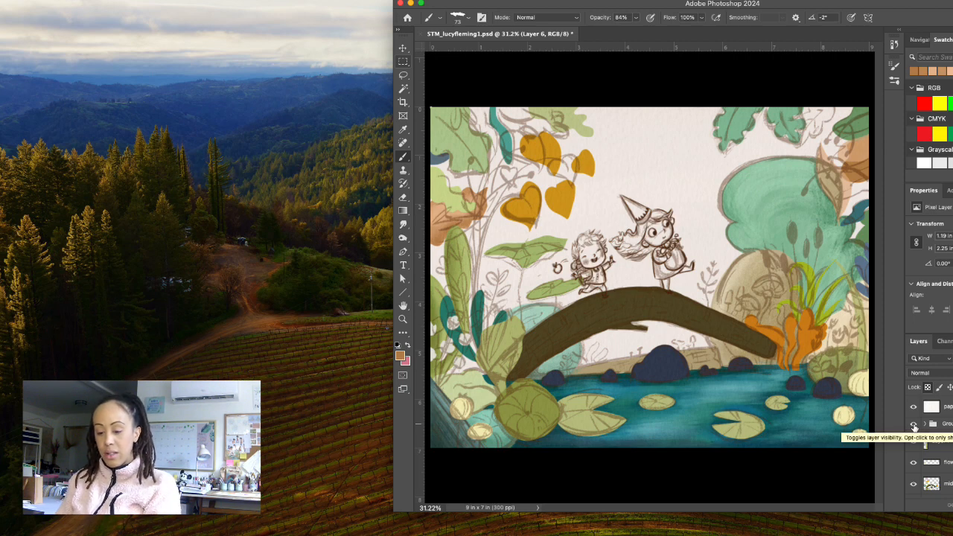
pyautogui.press('super+s')
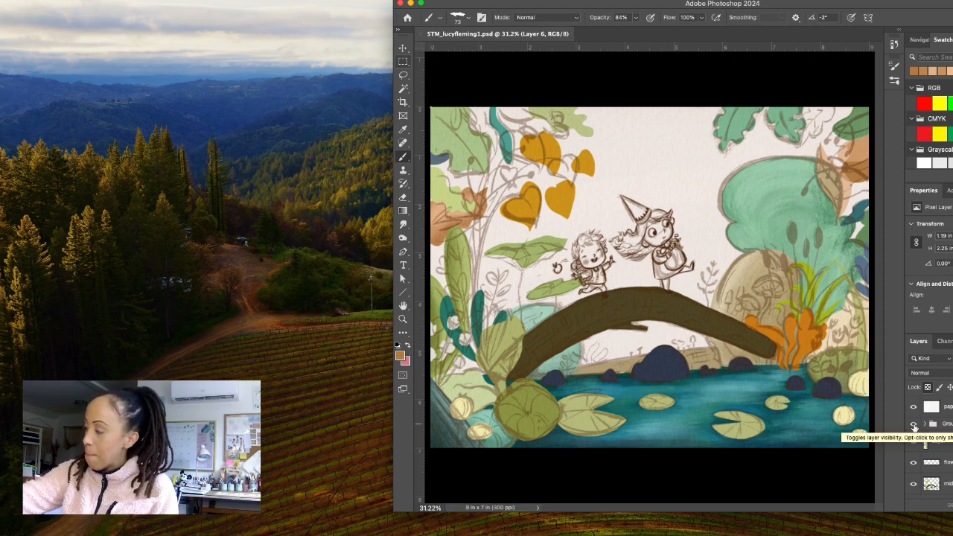